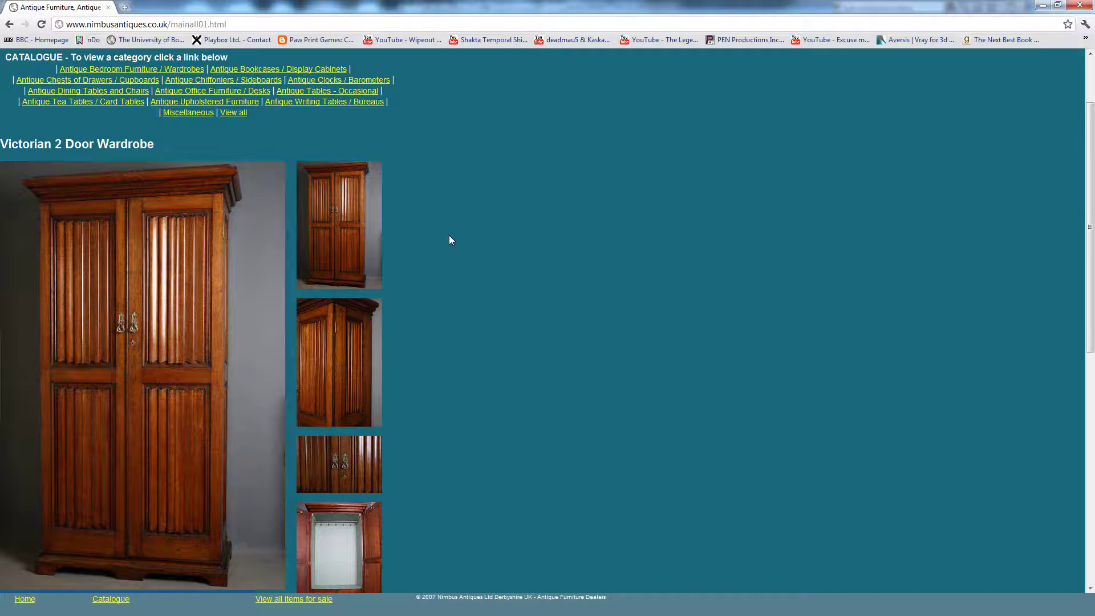
View the Victorian 2 Door Wardrobe's corner, door handle and open interior photos at full size.
scroll(449, 239, "down", 3)
left_click(352, 261)
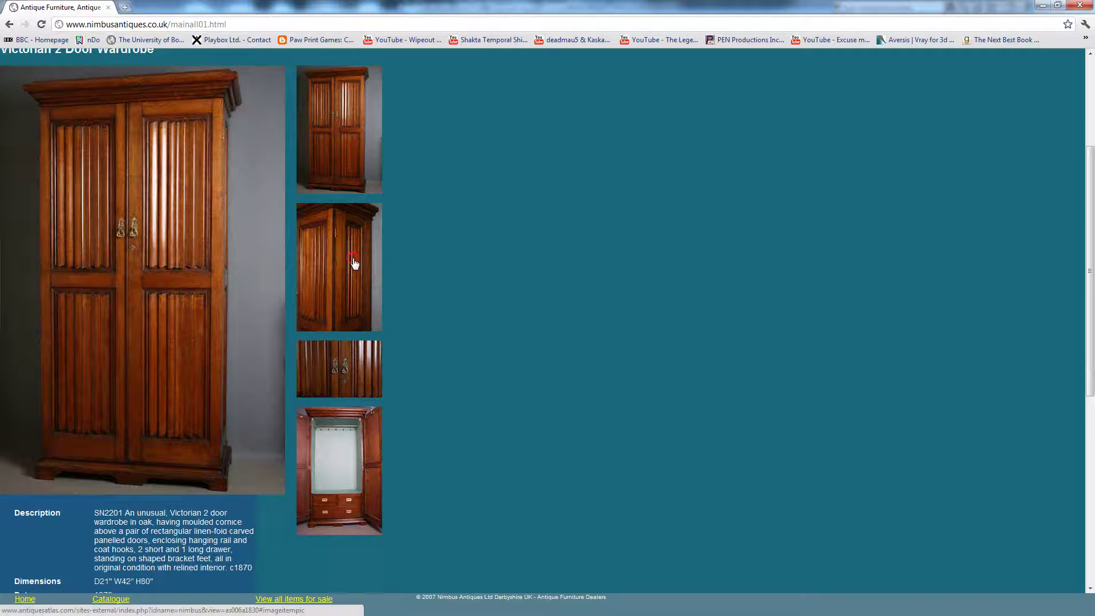
left_click(355, 264)
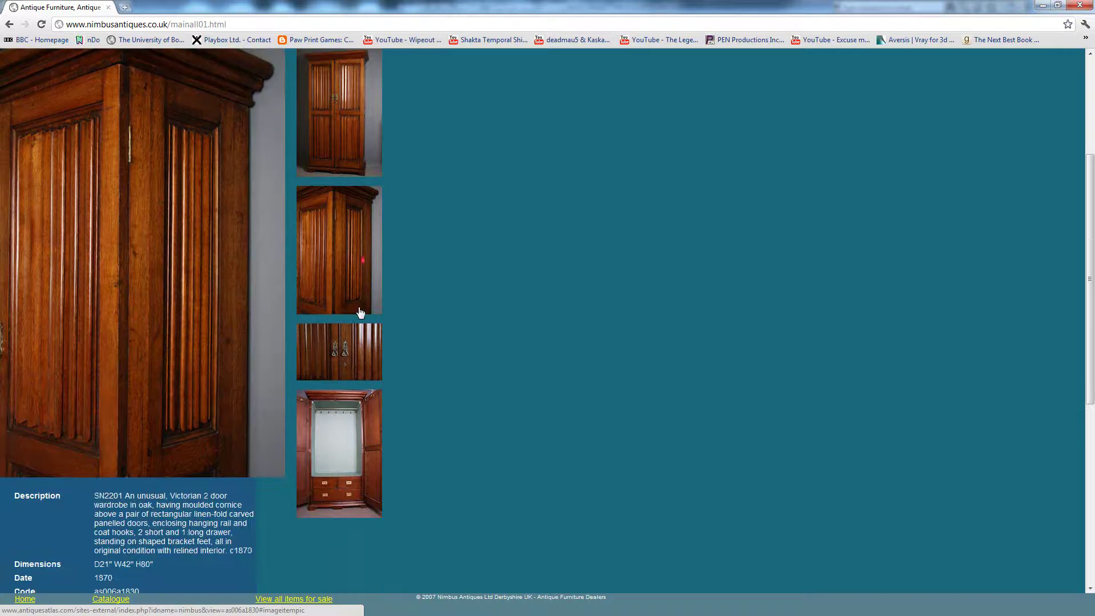
left_click(343, 338)
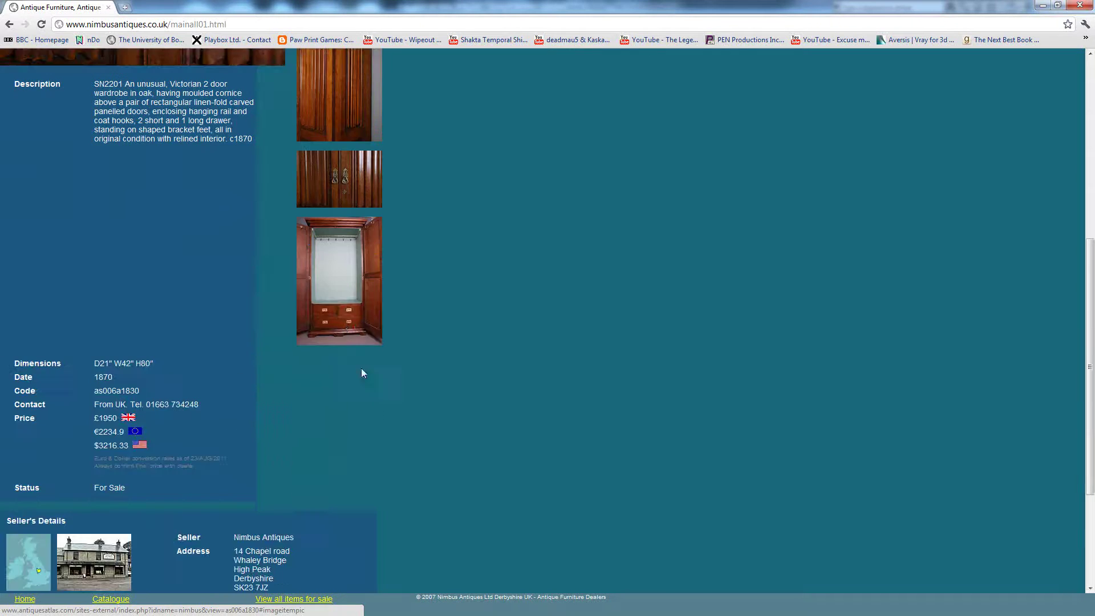
left_click(341, 320)
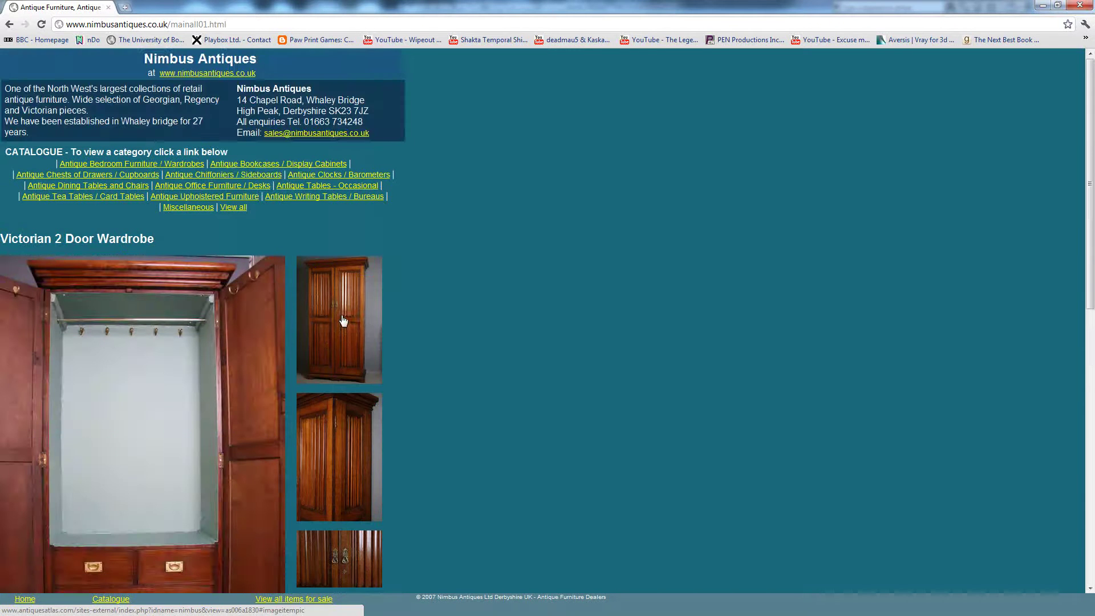
Highlight the wardrobe's listed dimensions and review them together with the open interior photo.
scroll(343, 321, "down", 3)
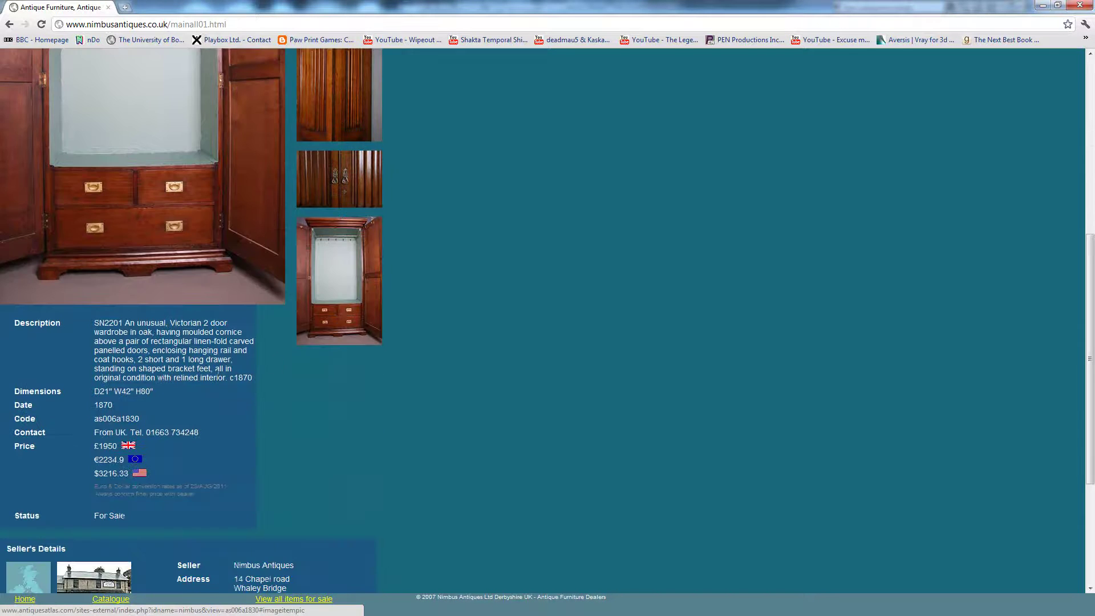
left_click_drag(95, 391, 265, 400)
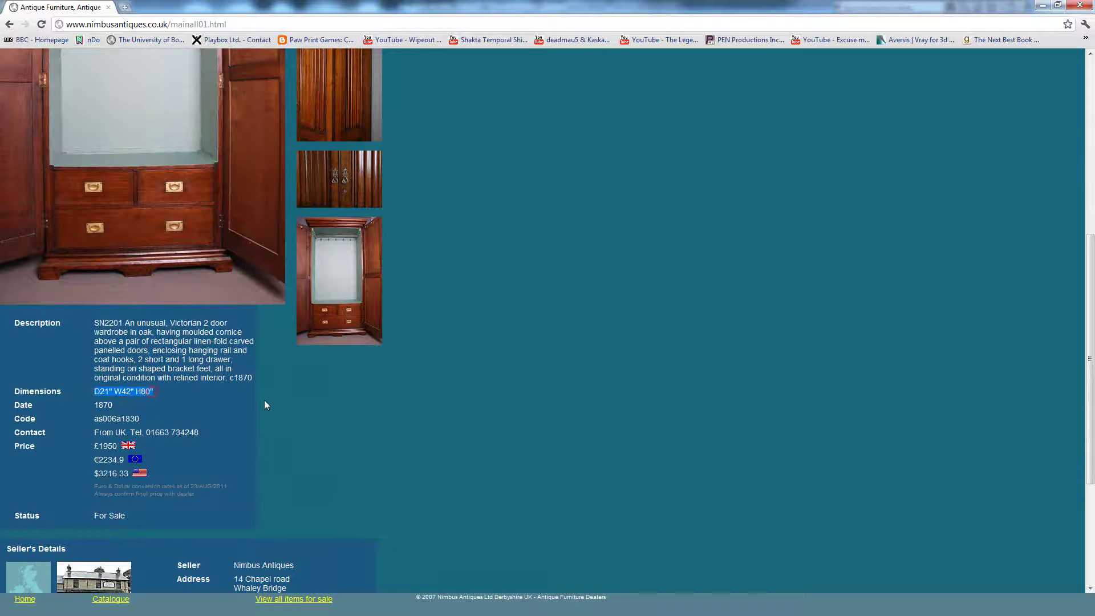
scroll(264, 400, "up", 2)
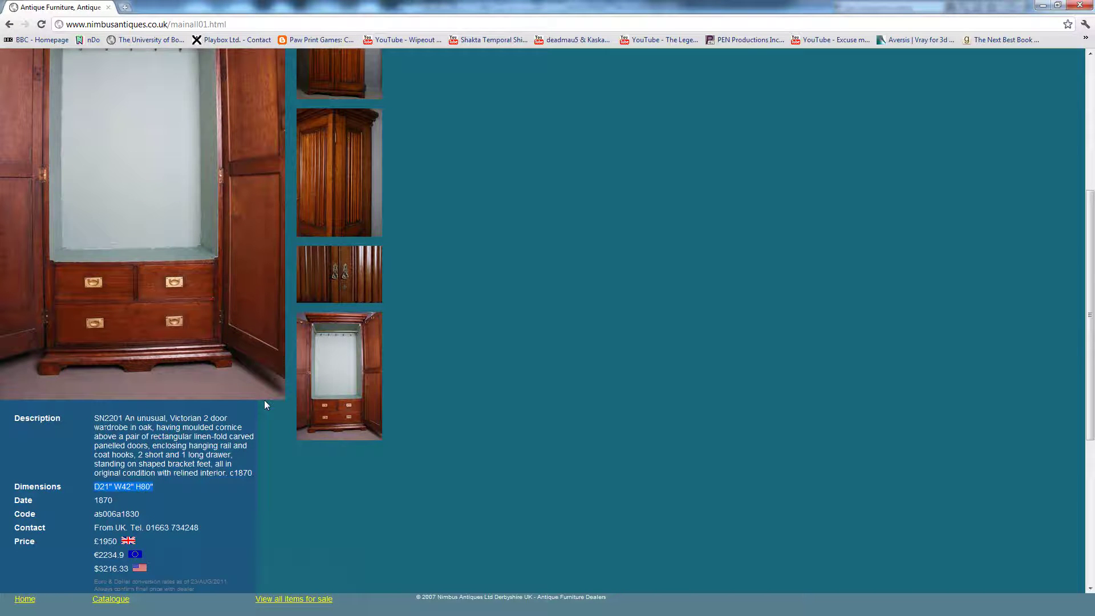
scroll(265, 400, "up", 2)
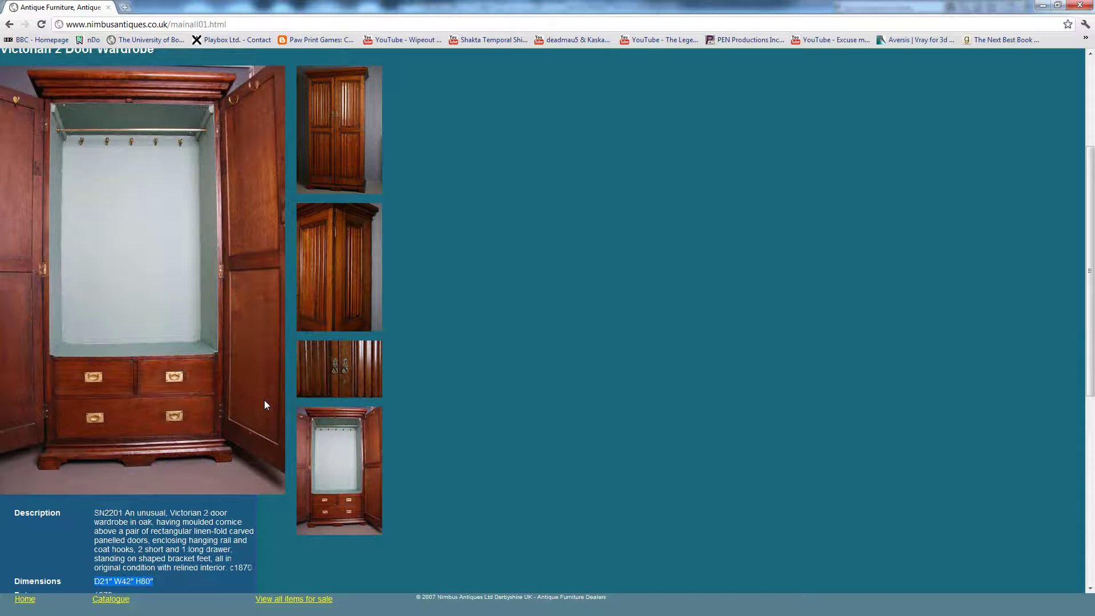
scroll(265, 405, "down", 2)
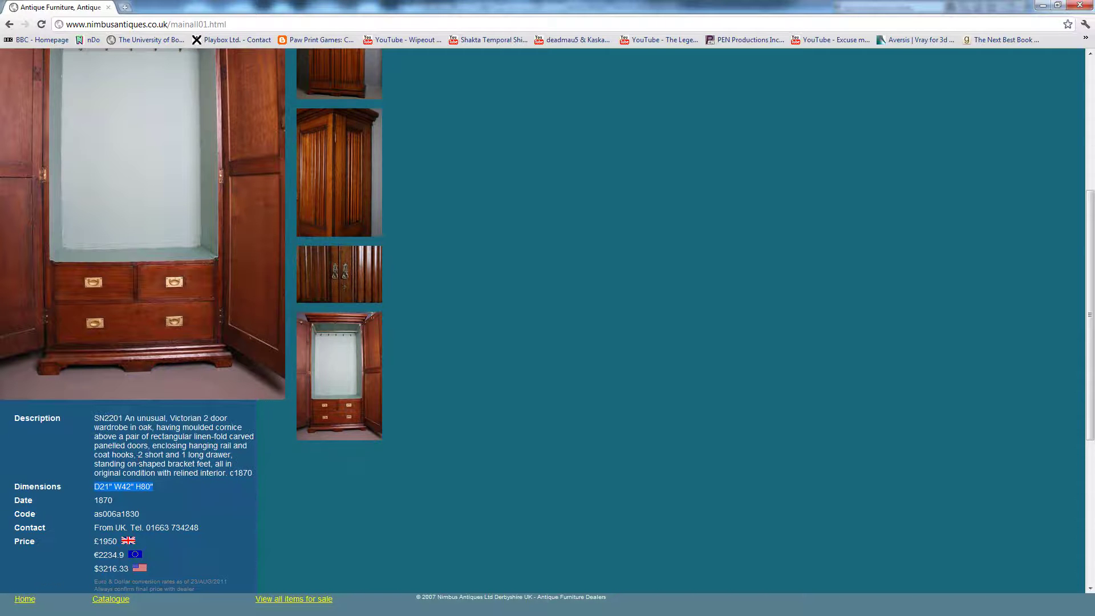
key("alt+Tab")
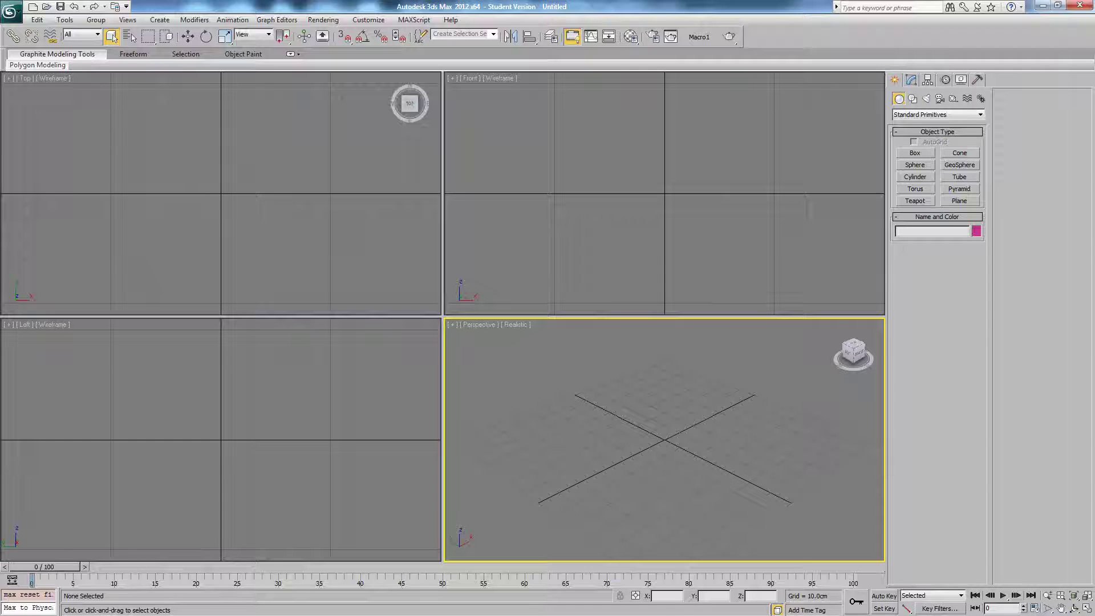
middle_click_drag(636, 403, 647, 393)
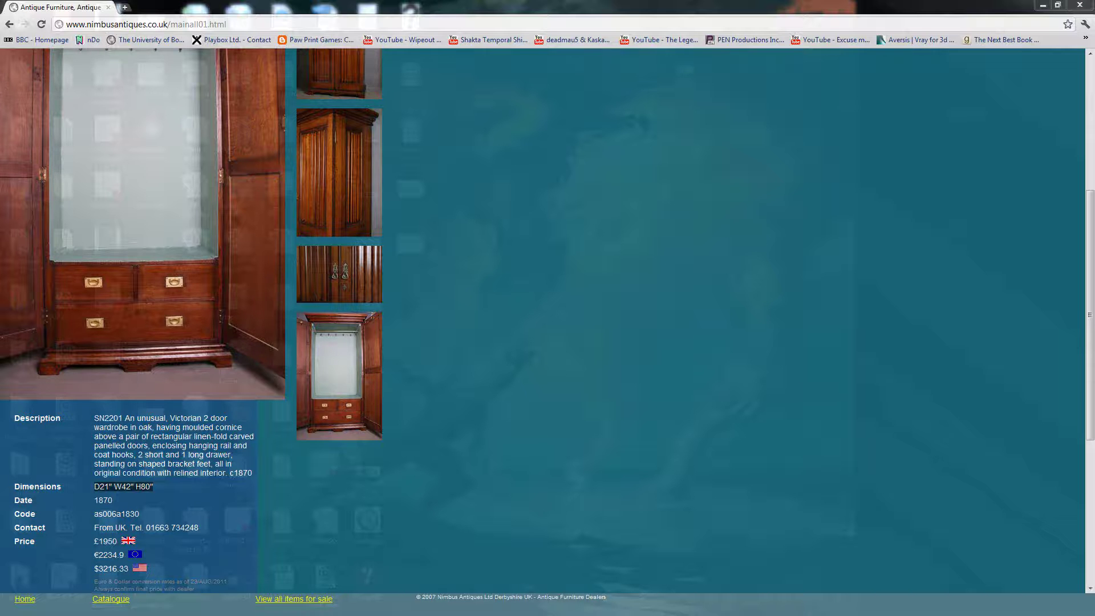
Copy the wardrobe's depth figure, 21, and search the web for "21in in cm" in a new browser tab.
left_click(118, 492)
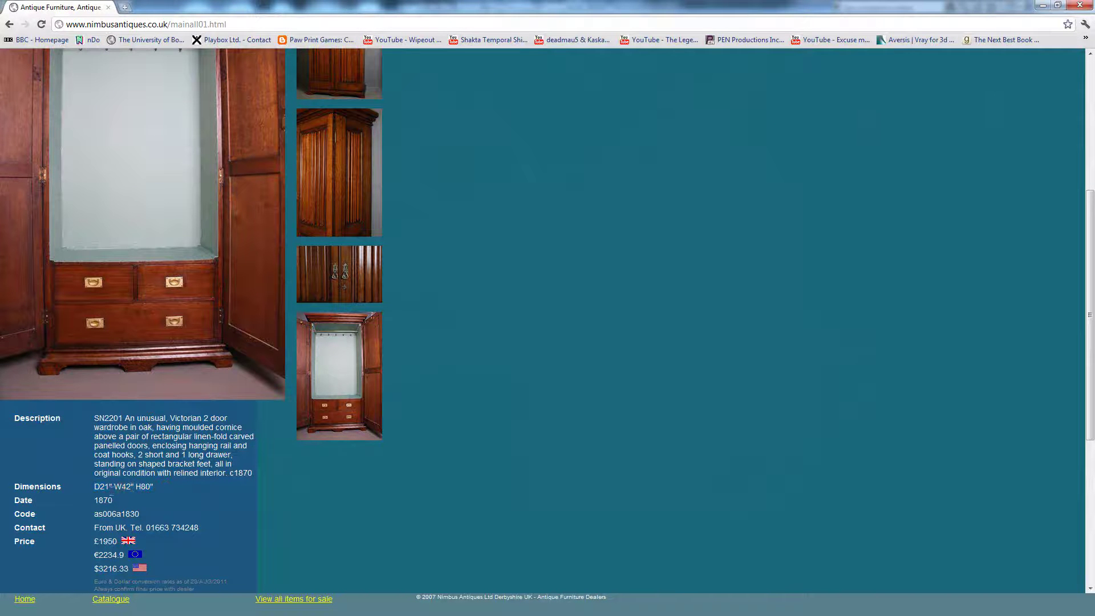
left_click_drag(109, 488, 101, 489)
key("ctrl+c")
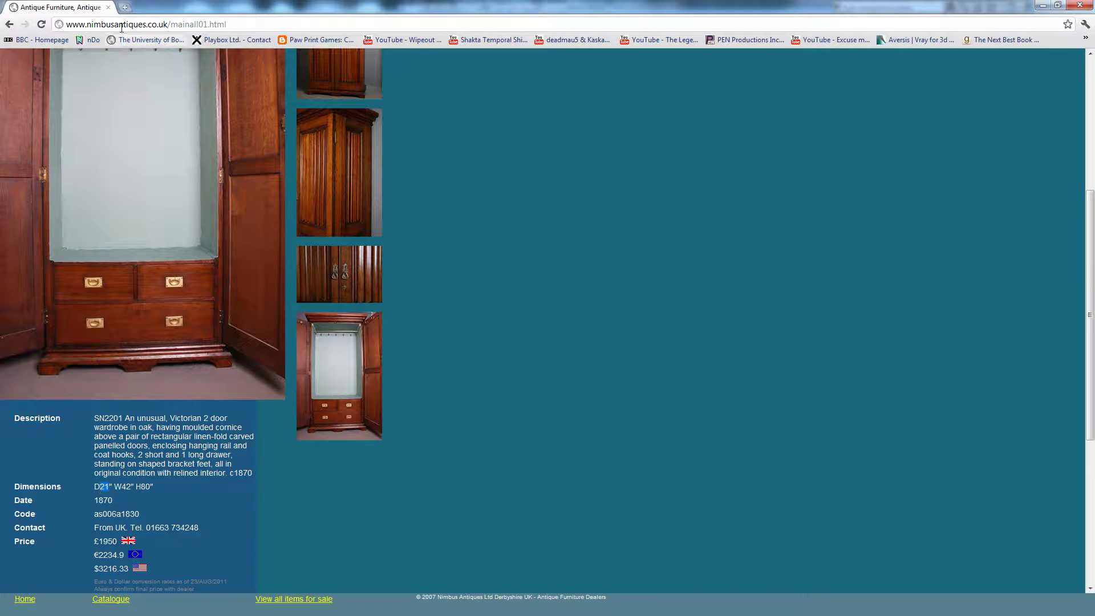
left_click(125, 7)
key("ctrl+v")
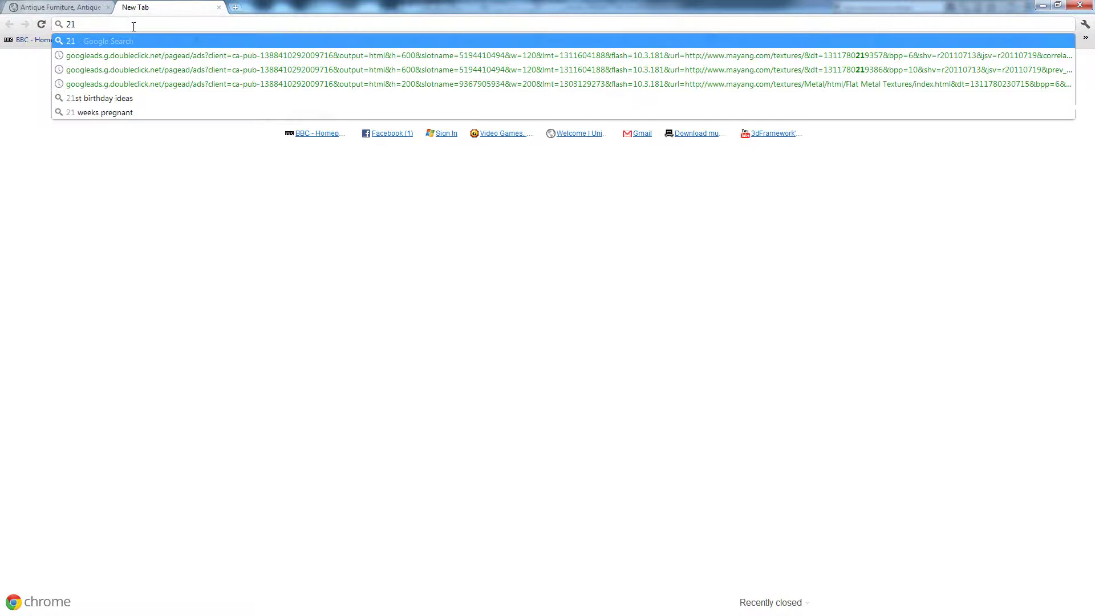
type("in in cm")
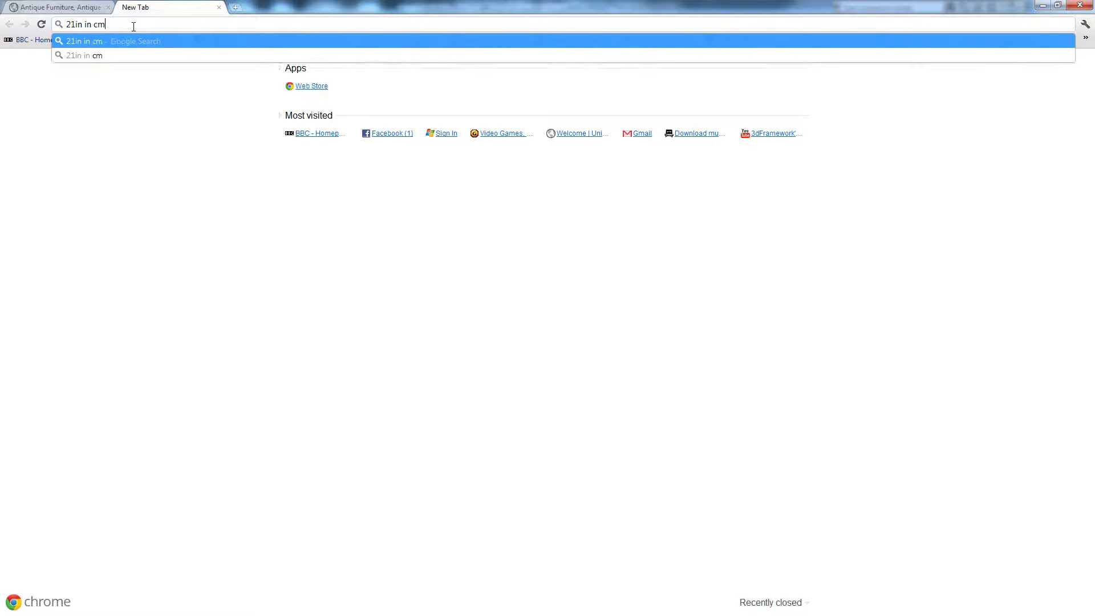
key("Return")
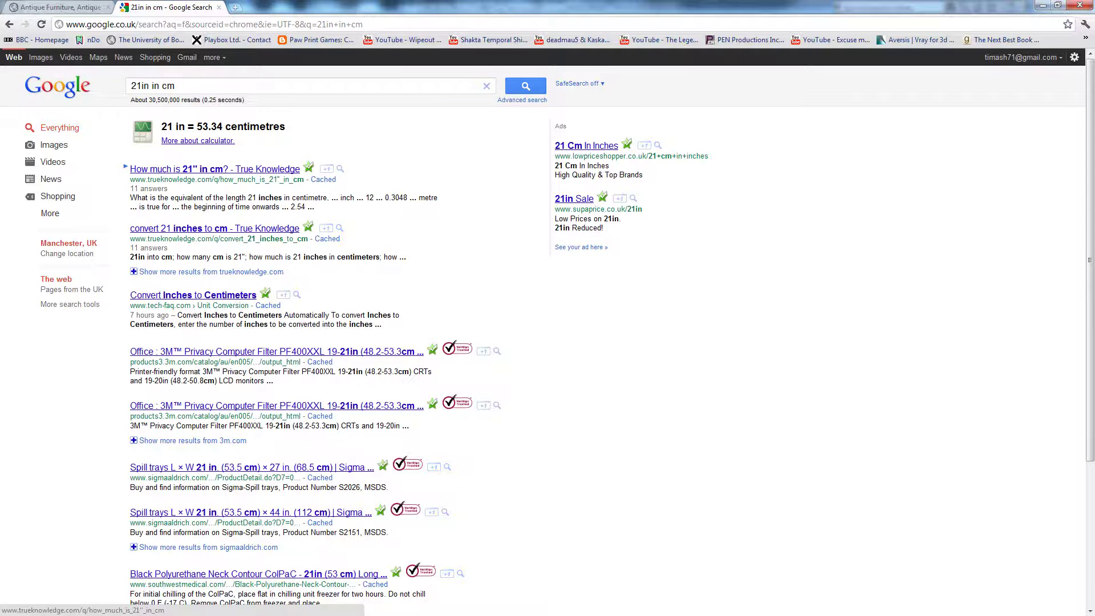
Switch to 3ds Max and create a box in the Perspective viewport, about 100 cm long, 64 cm wide and 101 cm high.
left_click(40, 6)
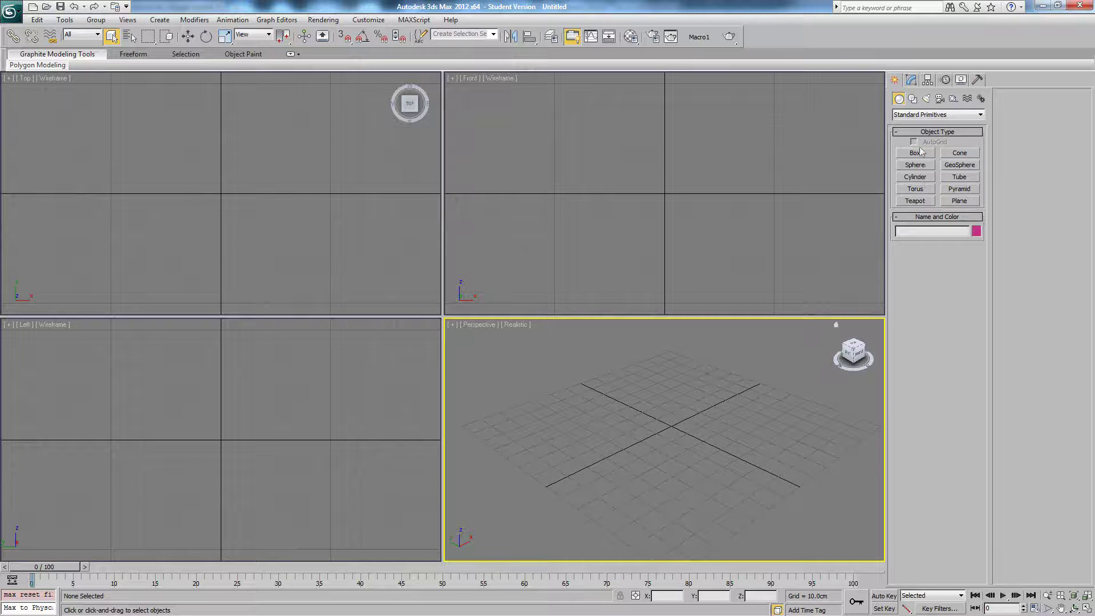
left_click(916, 153)
left_click_drag(662, 386, 705, 433)
left_click(709, 416)
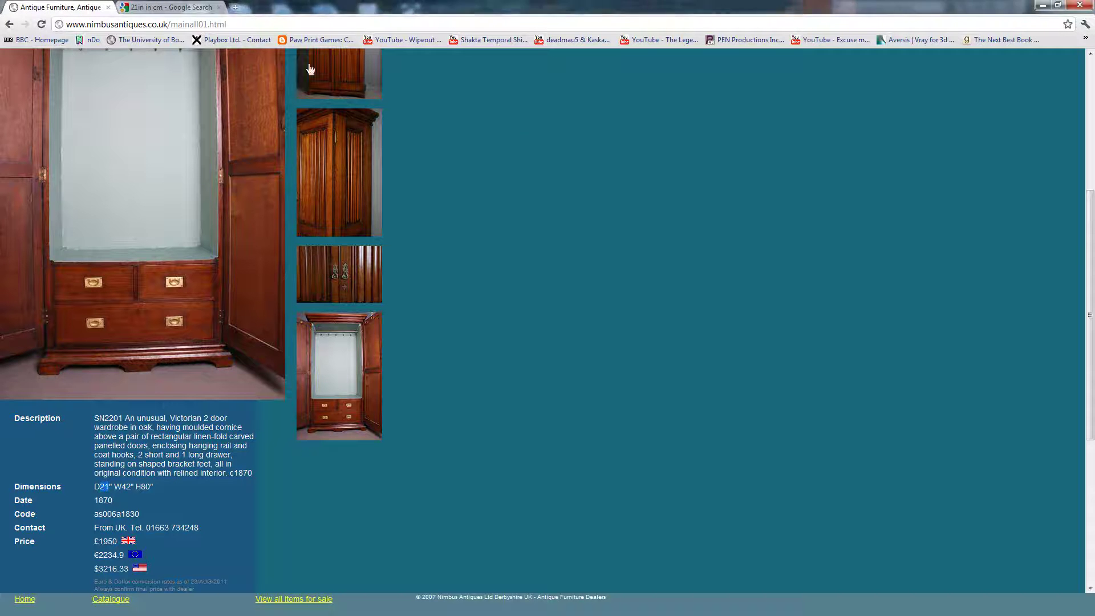
Check the 21-inch conversion in the browser, and set the box's width to 53 cm in 3ds Max.
left_click(181, 6)
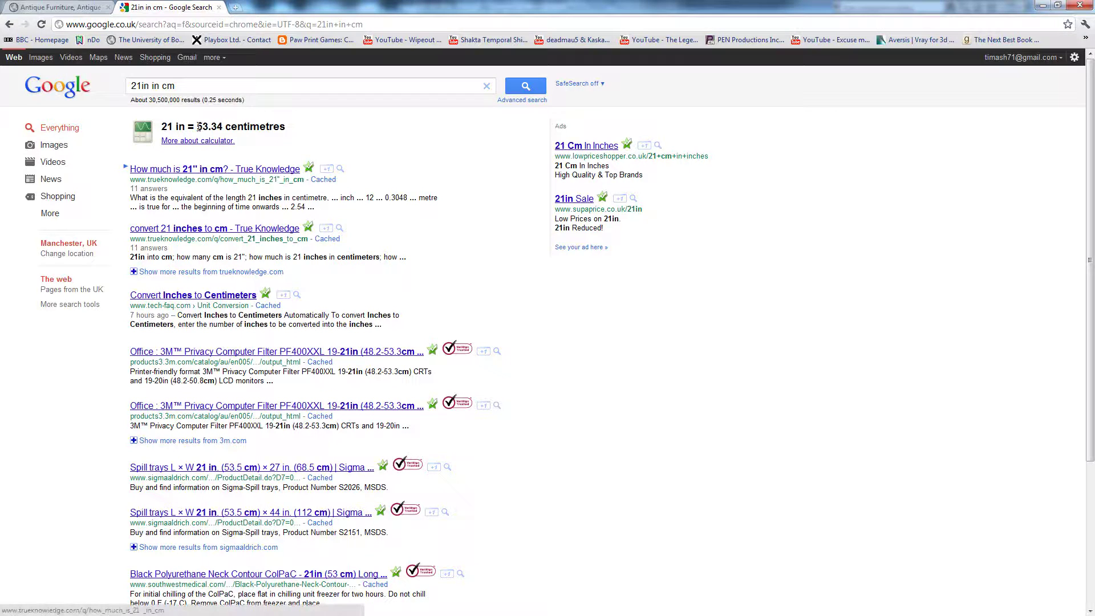
key("alt+Tab")
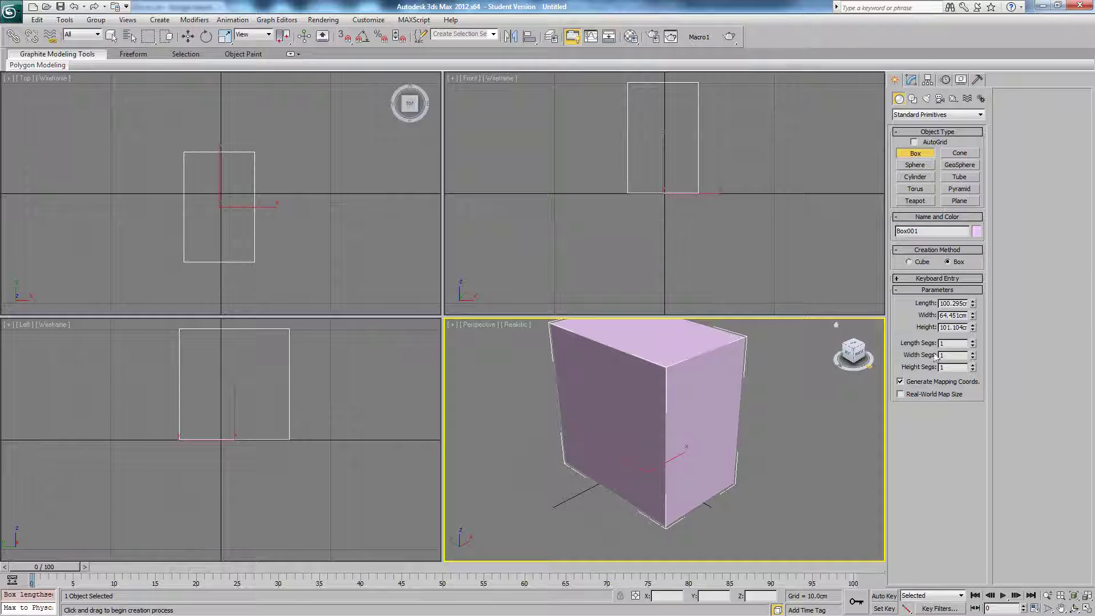
left_click_drag(973, 315, 975, 324)
double_click(961, 317)
type("53.3")
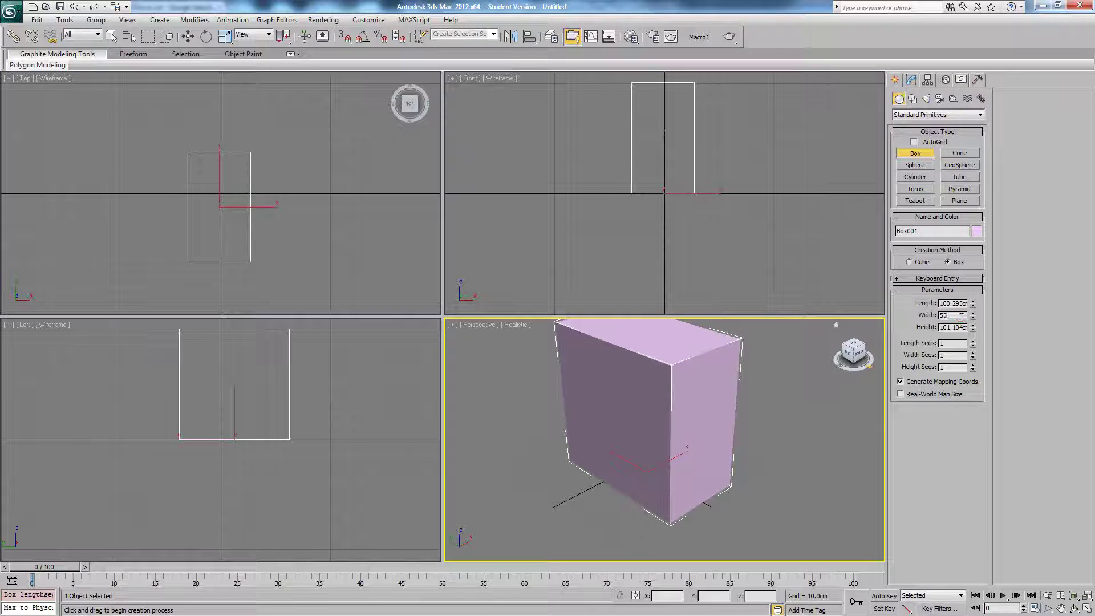
key("Return")
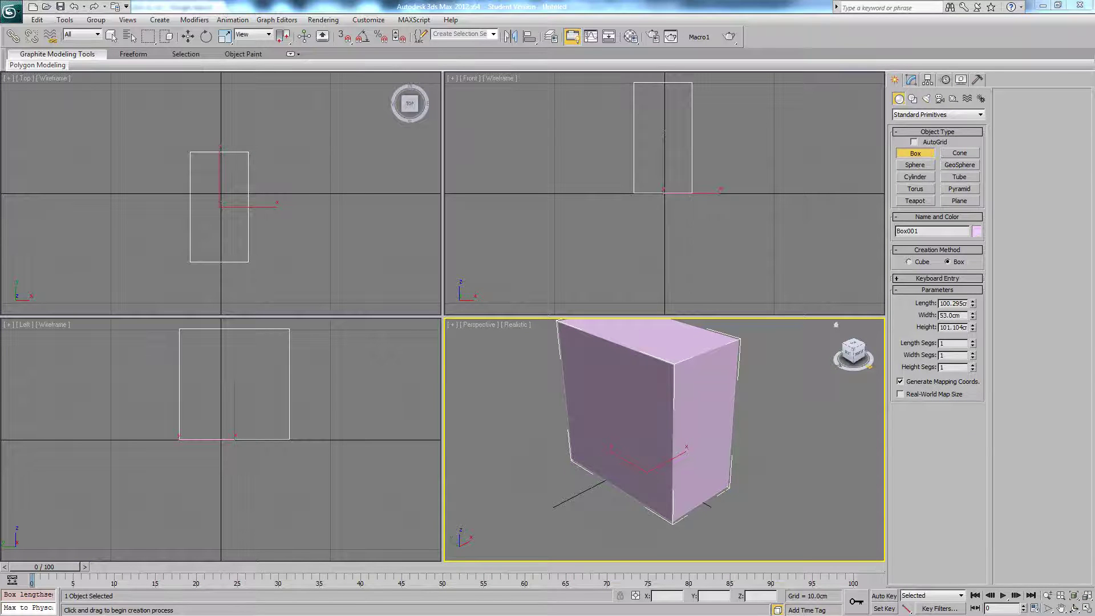
Switch to the browser, check the wardrobe's listed width and search for "42in in cm".
key("alt+Tab")
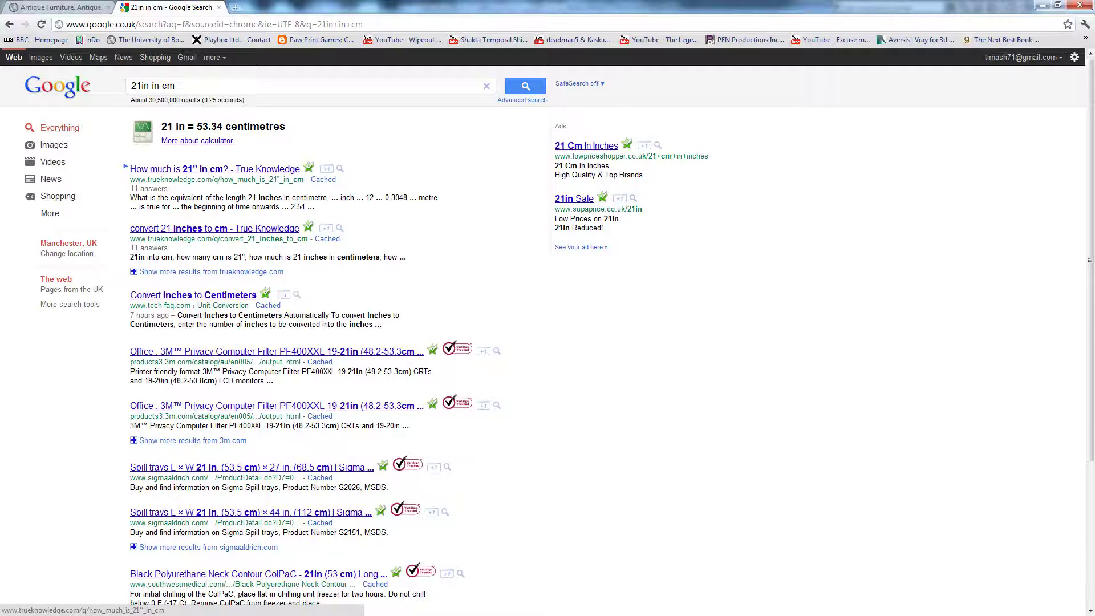
left_click(35, 6)
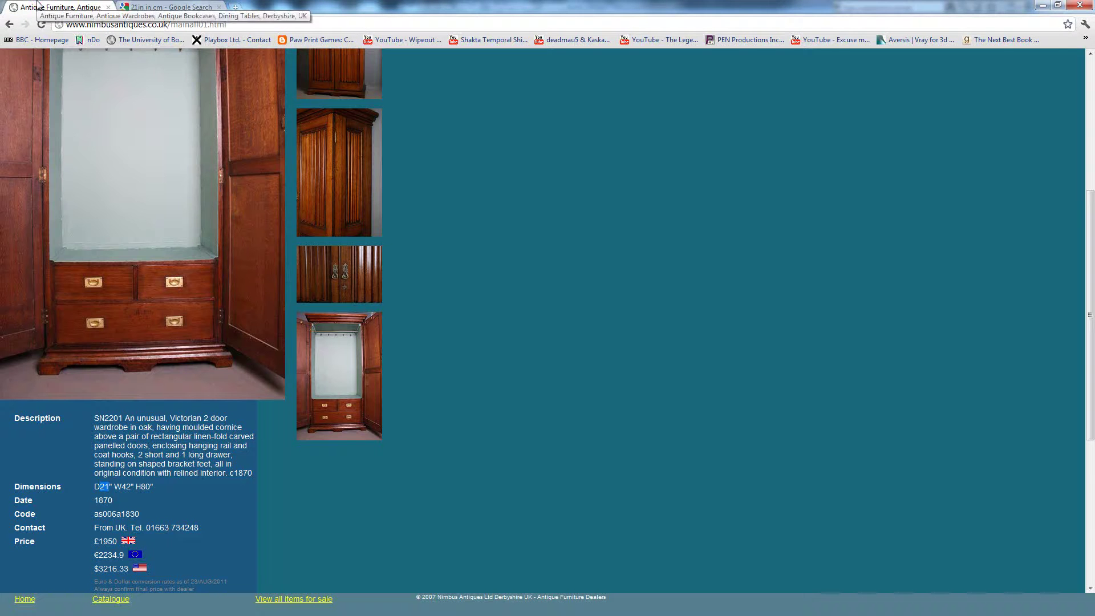
left_click(133, 5)
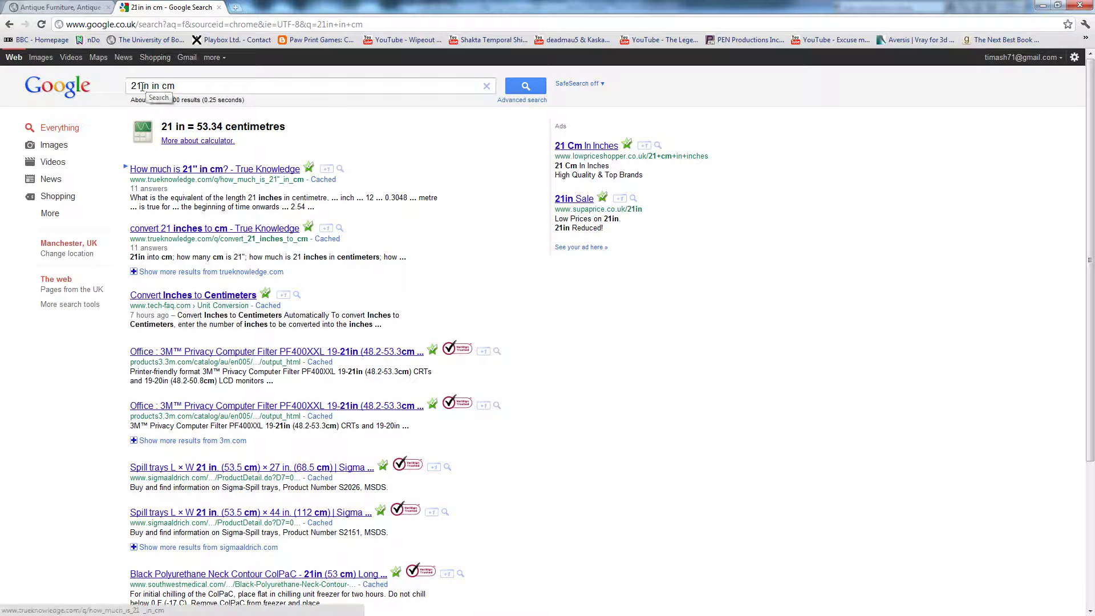
left_click_drag(142, 86, 132, 87)
type("42")
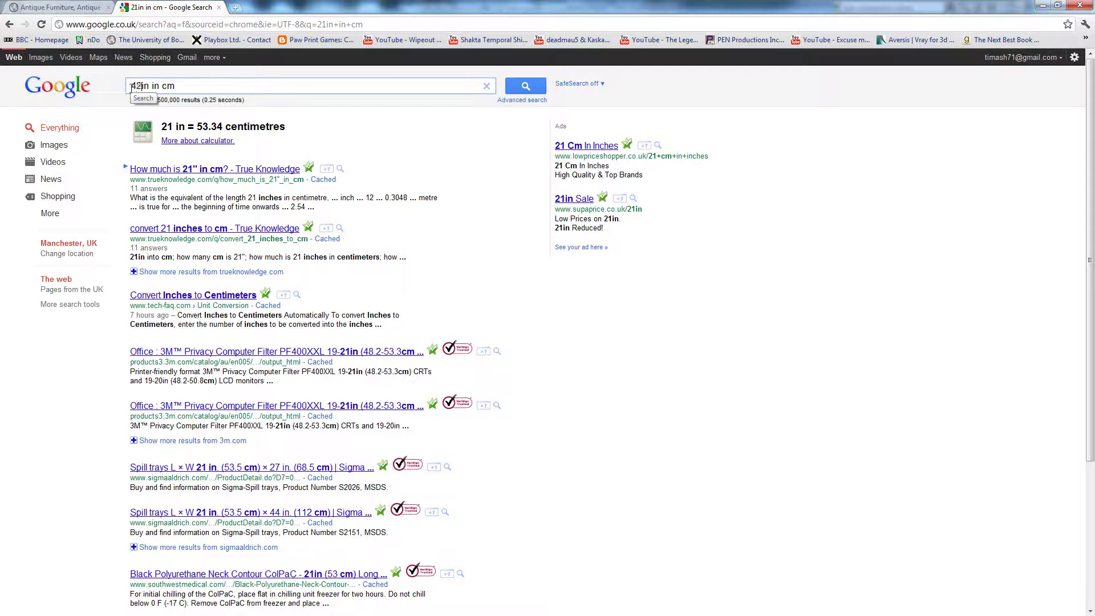
key("Return")
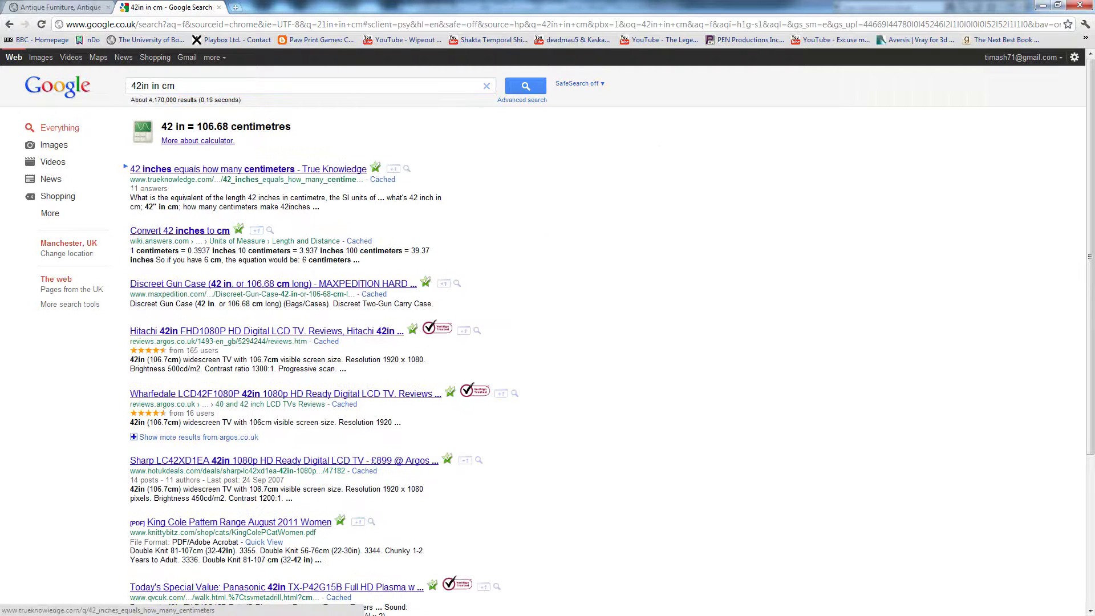
Switch to 3ds Max and set the box's length to 107 cm.
key("alt+Tab")
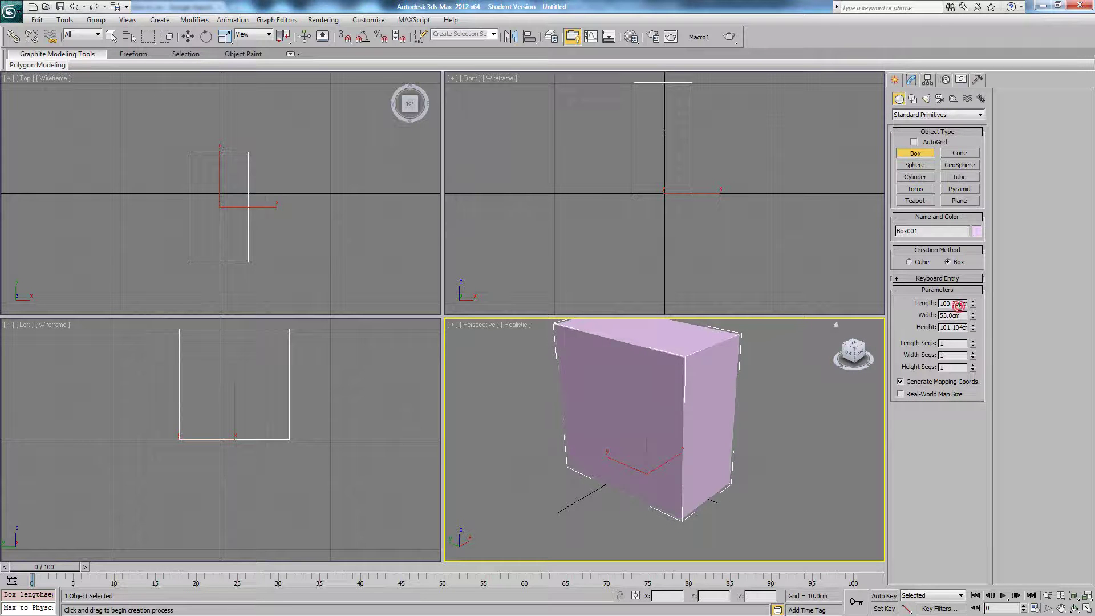
double_click(960, 304)
left_click(973, 302)
double_click(957, 304)
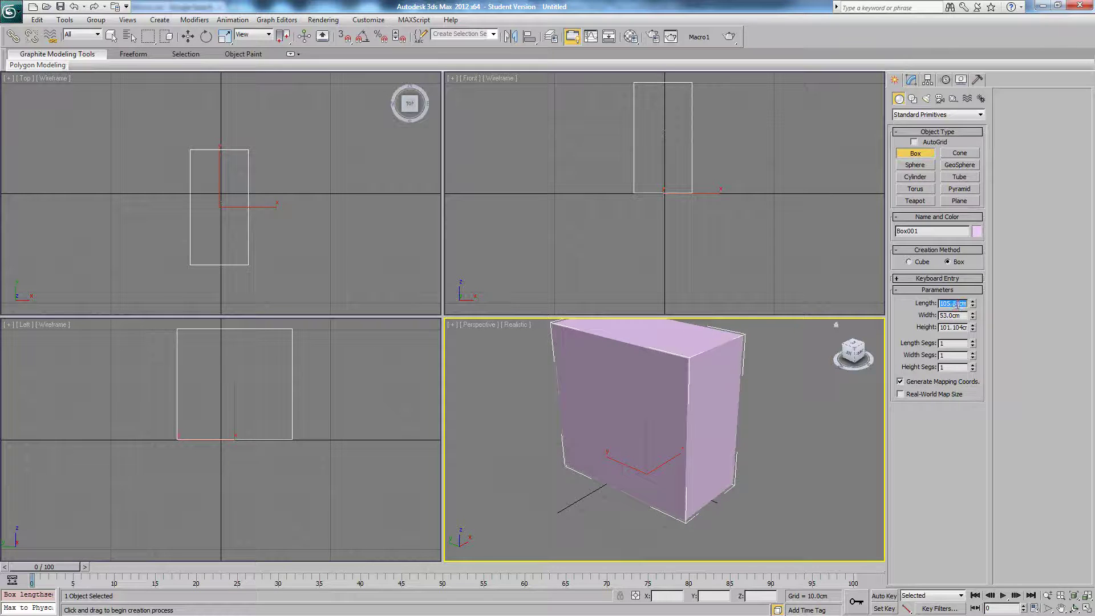
type("107")
key("Return")
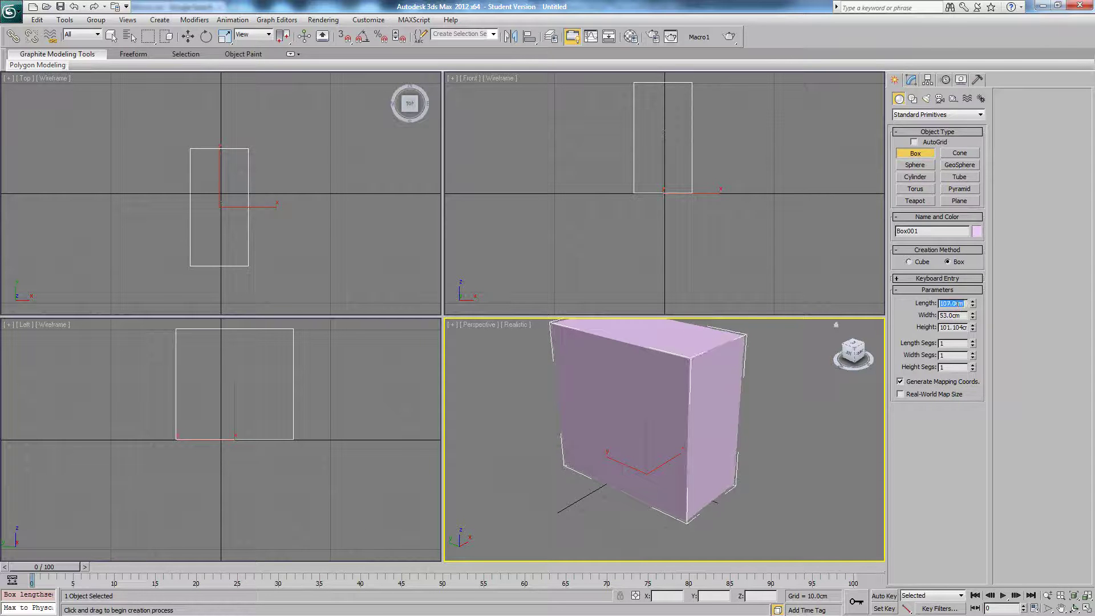
Switch to the browser, check the wardrobe's listed height and search for "80in in cm".
key("alt+Tab")
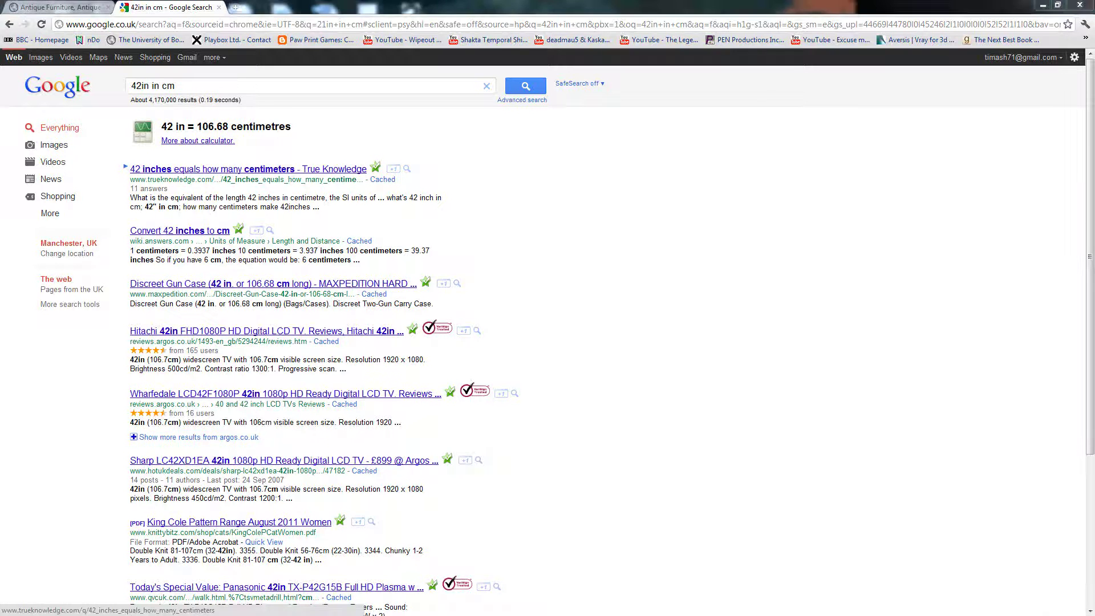
left_click(97, 5)
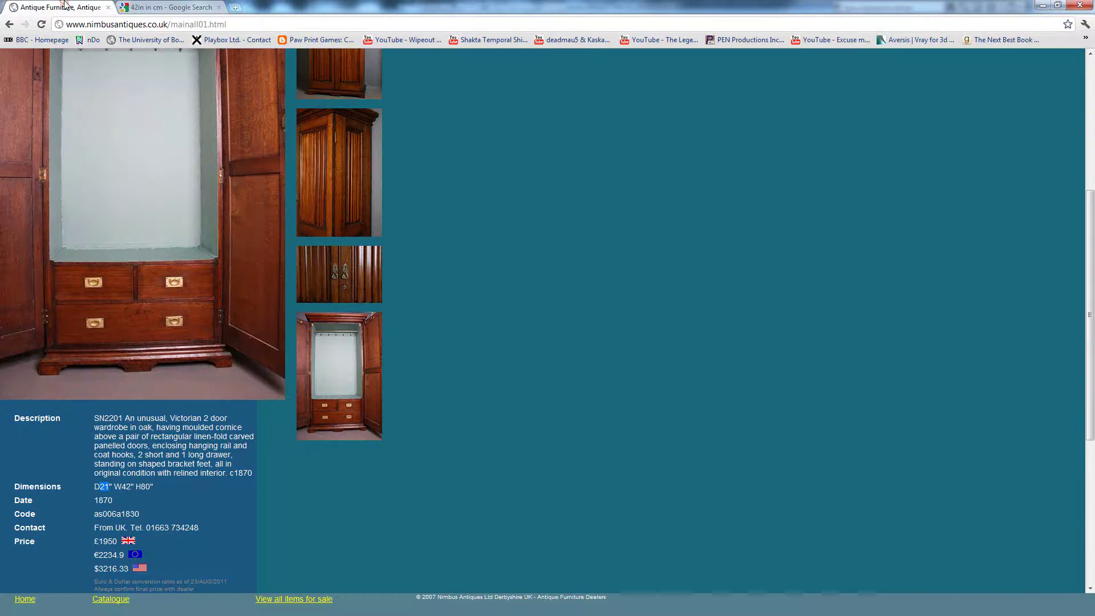
left_click(350, 348)
scroll(347, 343, "down", 10)
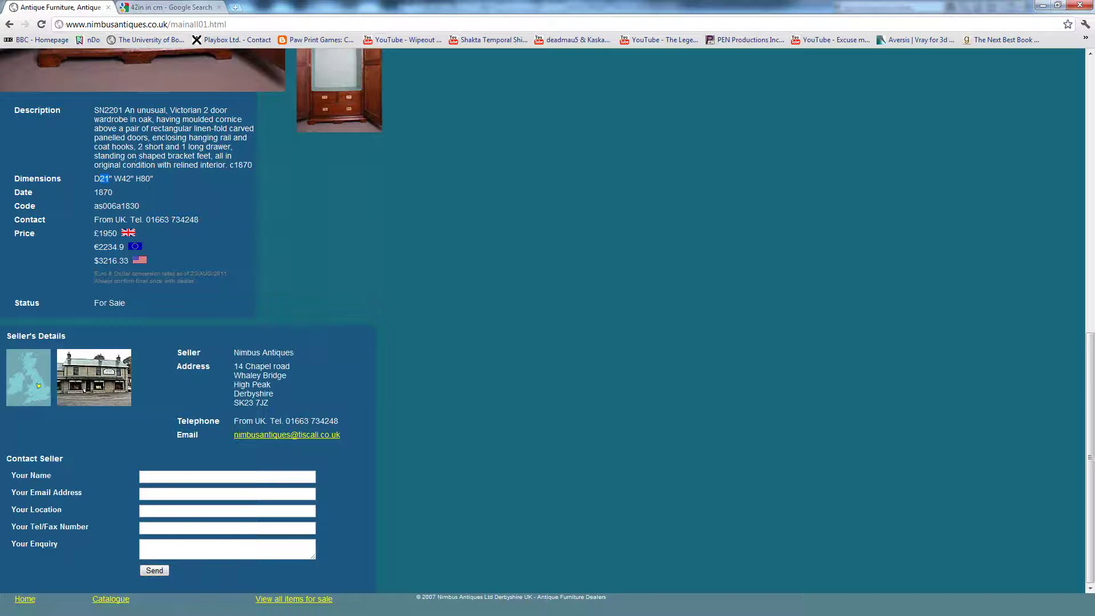
left_click(171, 7)
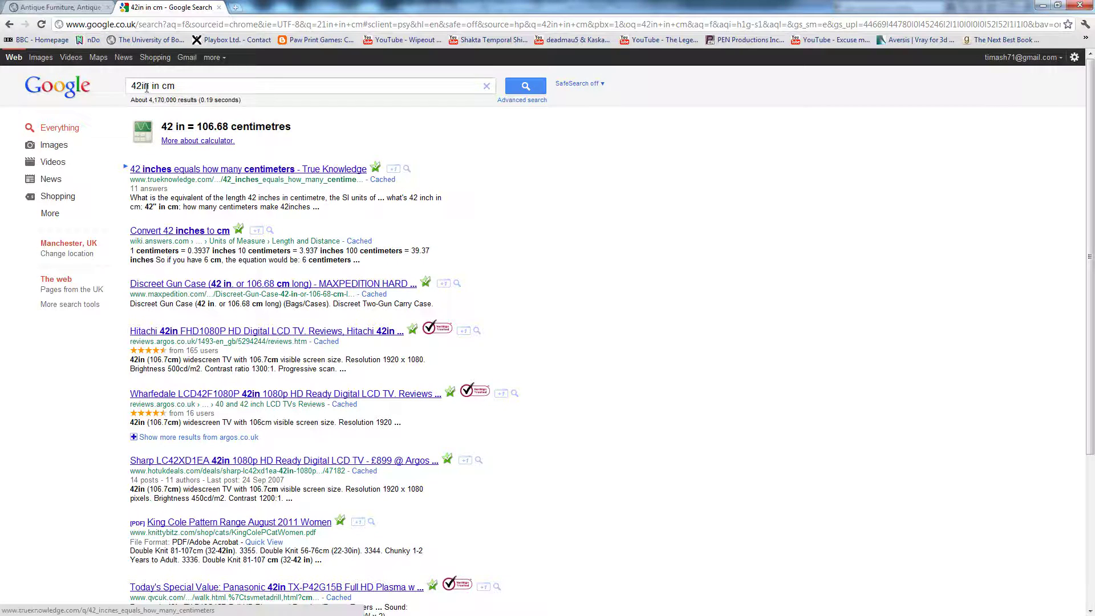
left_click_drag(141, 86, 125, 89)
type("80")
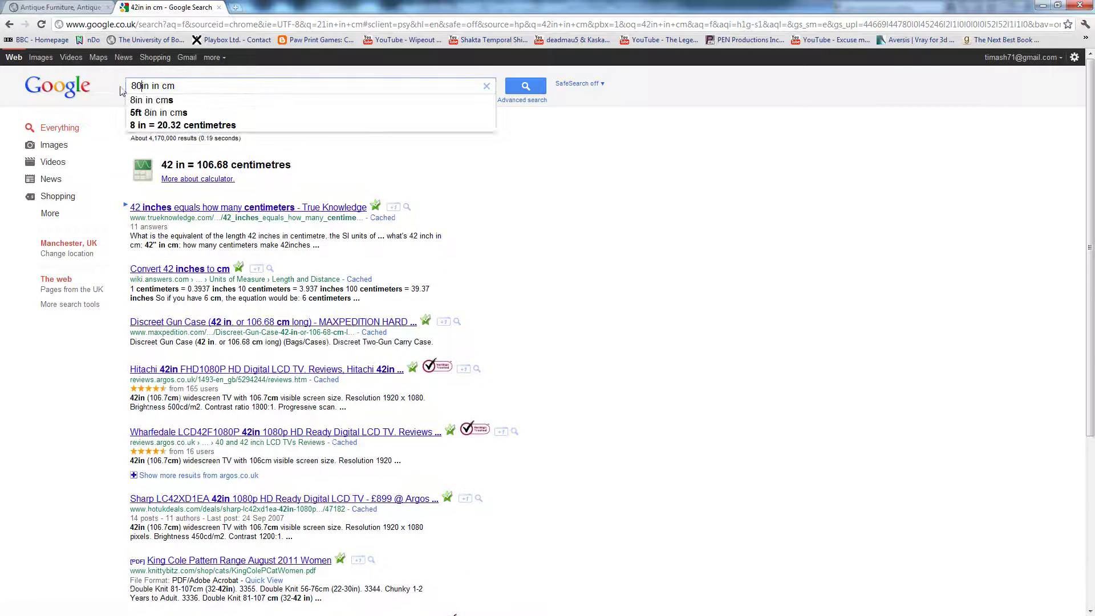
key("Return")
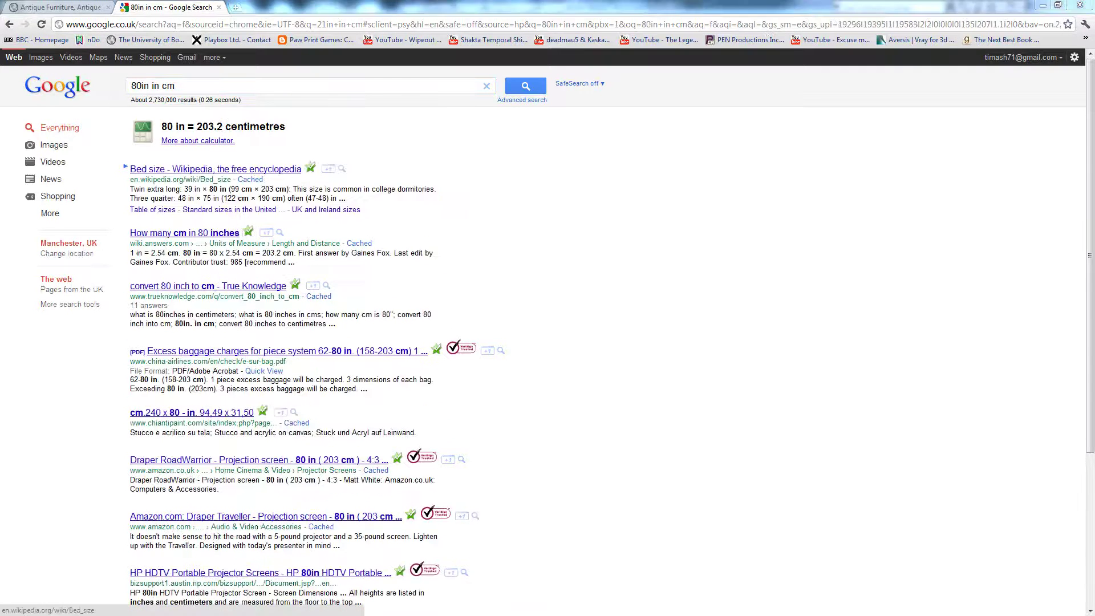
Switch to 3ds Max, set the box's height to 203 cm and leave box creation.
key("alt+Tab")
double_click(957, 328)
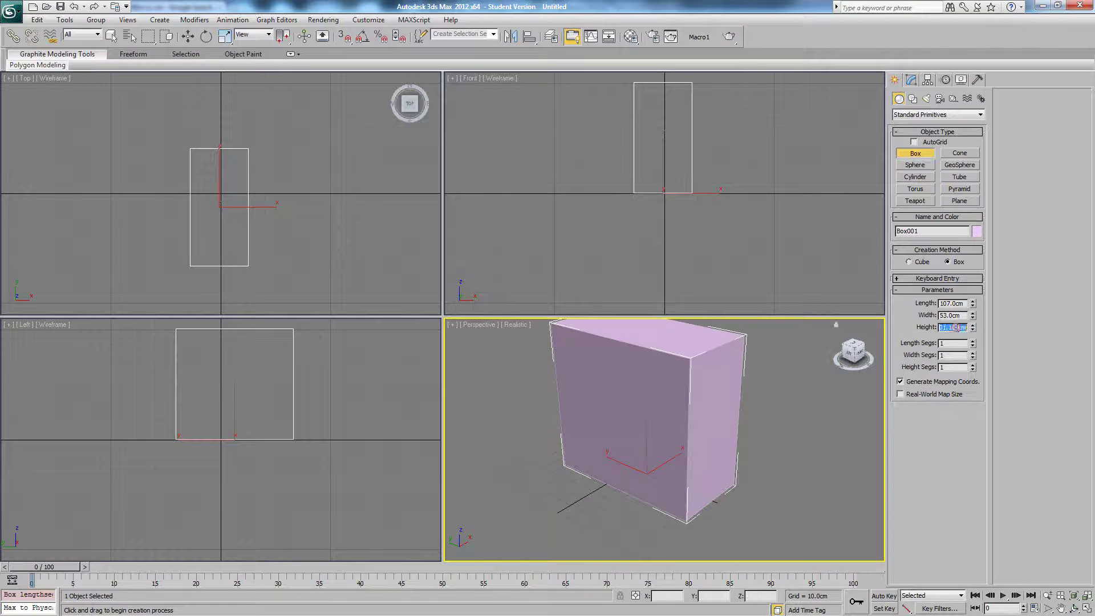
type("203")
key("Return")
middle_click_drag(688, 400, 715, 461)
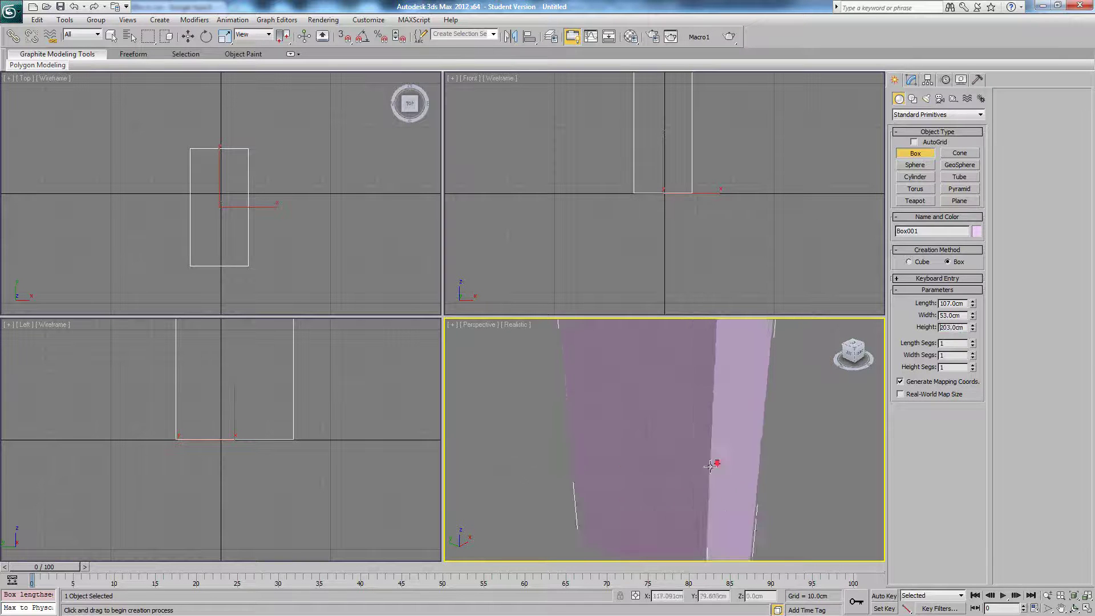
scroll(715, 460, "down", 4)
right_click(746, 434)
mouse_move(733, 421)
middle_mouse_down("alt")
mouse_move(671, 448)
mouse_move(762, 415)
mouse_move(750, 409)
mouse_move(730, 423)
middle_mouse_up("alt")
scroll(730, 424, "down", 3)
right_click(737, 420)
left_click(750, 431)
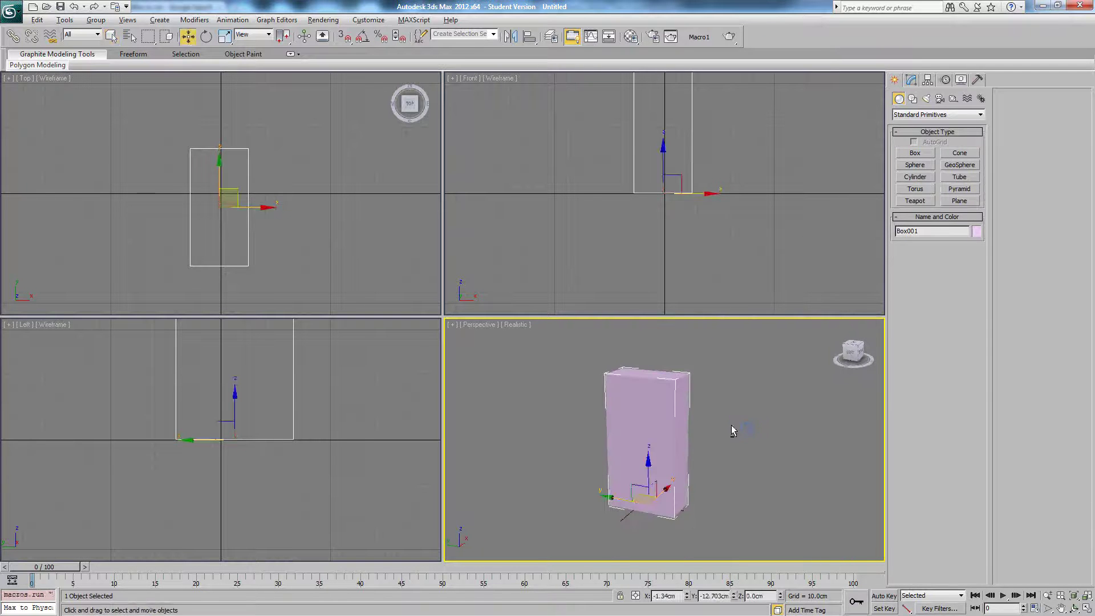
scroll(724, 423, "up", 4)
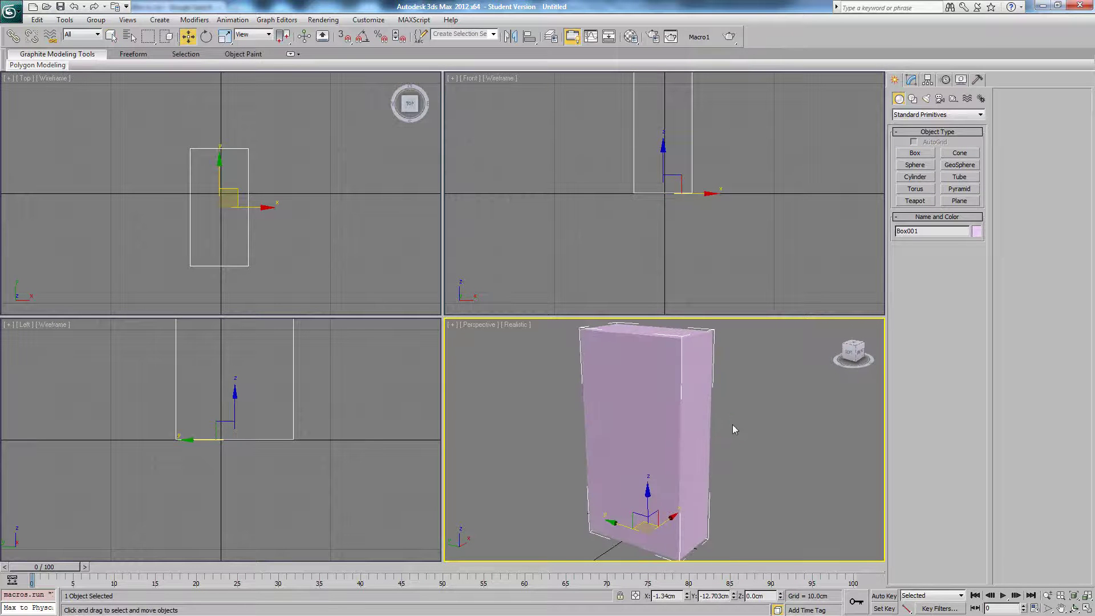
mouse_move(731, 424)
middle_mouse_down("alt")
mouse_move(702, 435)
mouse_move(724, 430)
middle_mouse_up("alt")
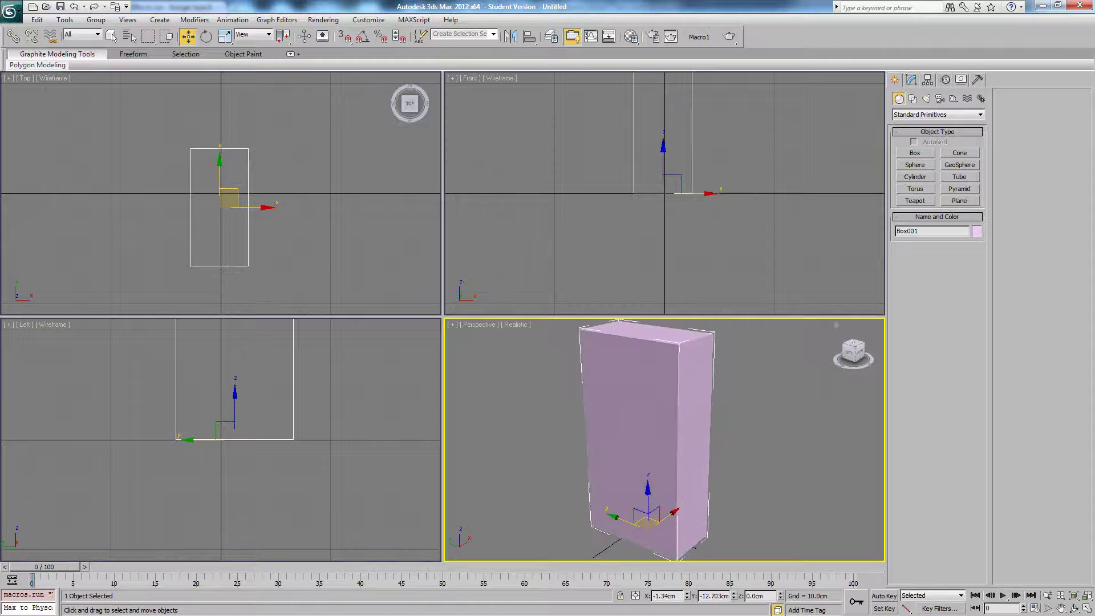
Switch to PowerPoint and review the model planning slides up to the wardrobe's polygon count and detail questions.
key("alt+Tab")
left_click(87, 260)
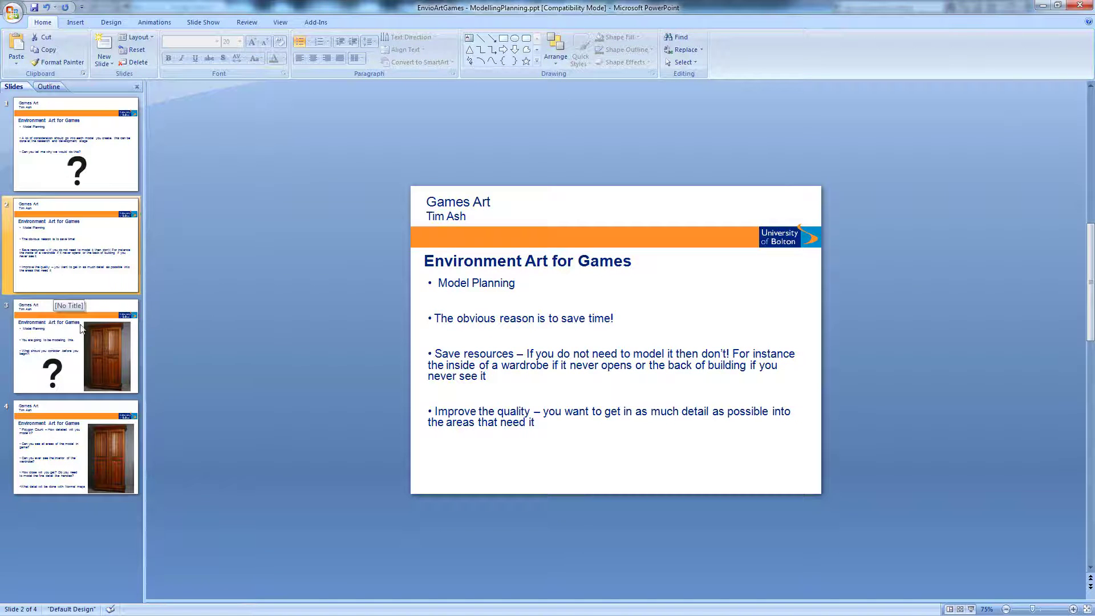
left_click(81, 352)
left_click(78, 421)
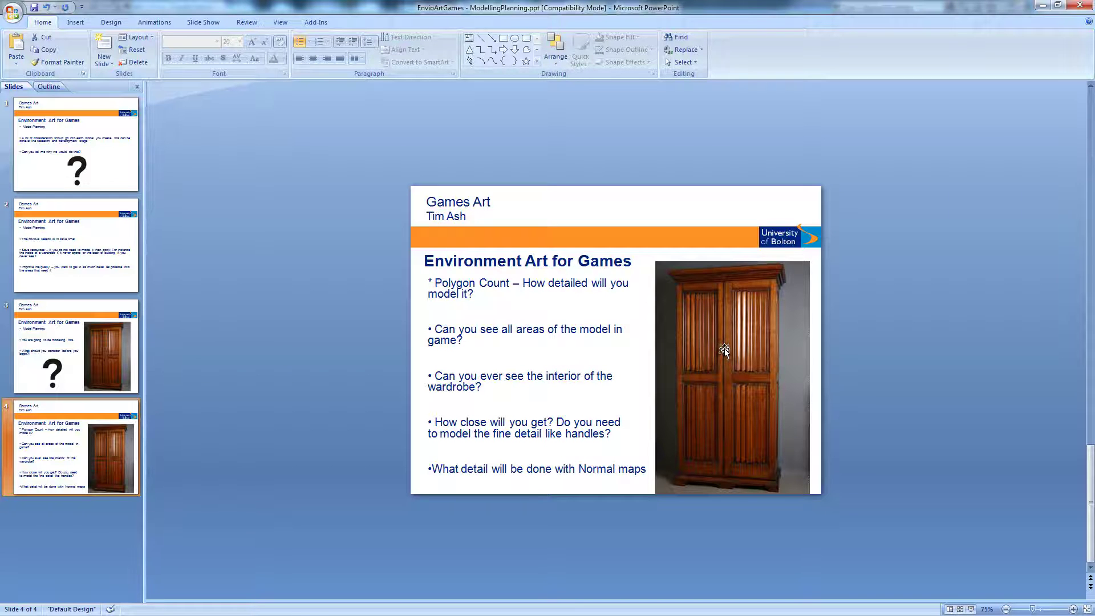
Switch to 3ds Max and compare the box with the wardrobe photo in Microsoft Office Picture Manager.
key("alt+Tab")
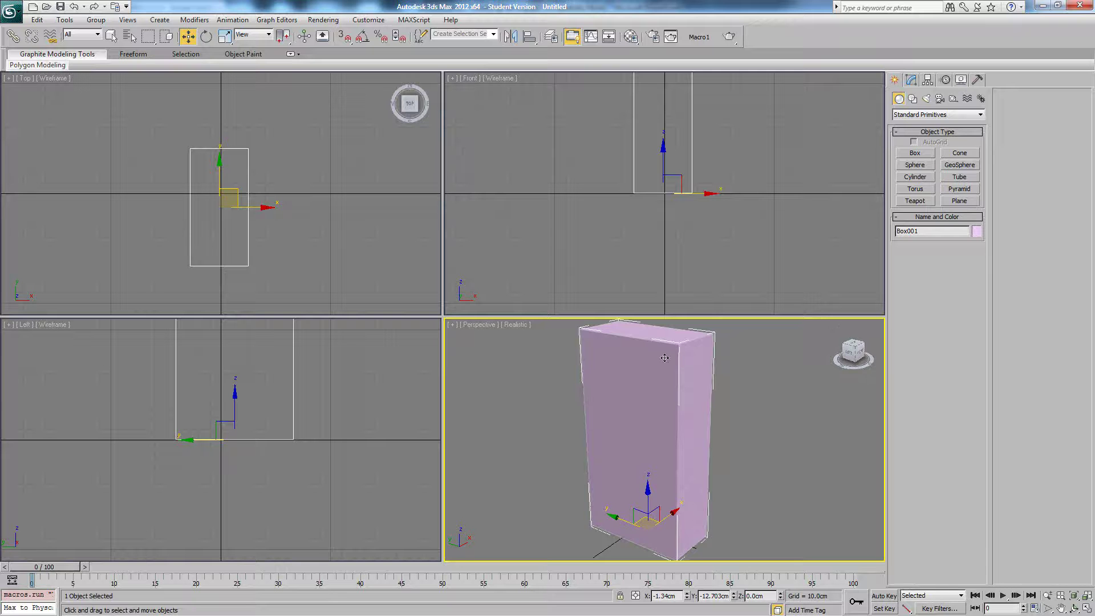
middle_click_drag(657, 368, 657, 361, "alt")
scroll(679, 376, "down", 2)
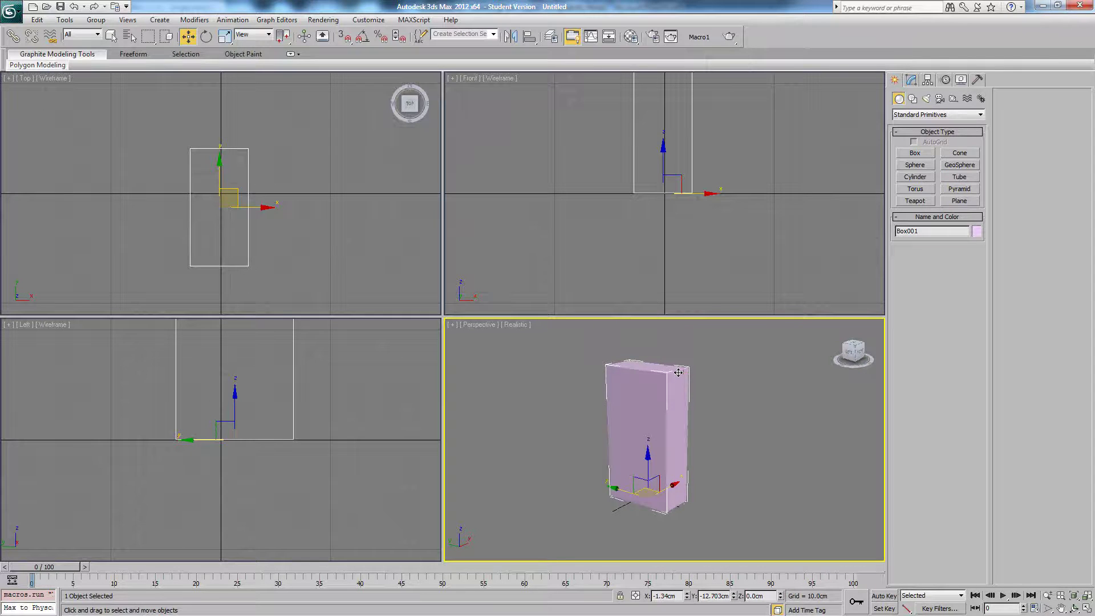
middle_click_drag(678, 373, 684, 376, "alt")
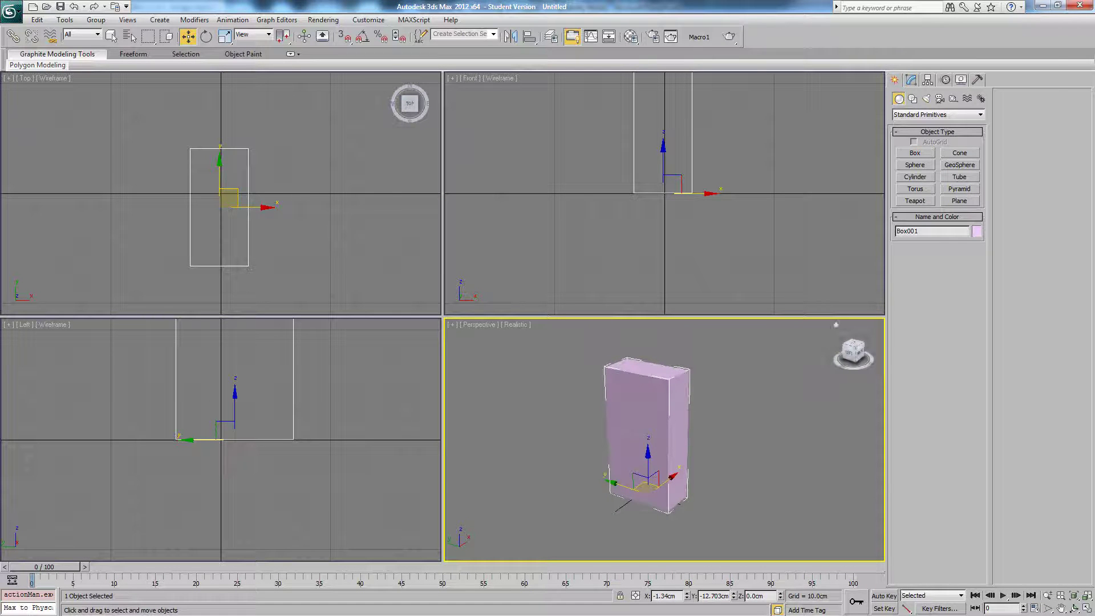
left_click_drag(1094, 46, 664, 86)
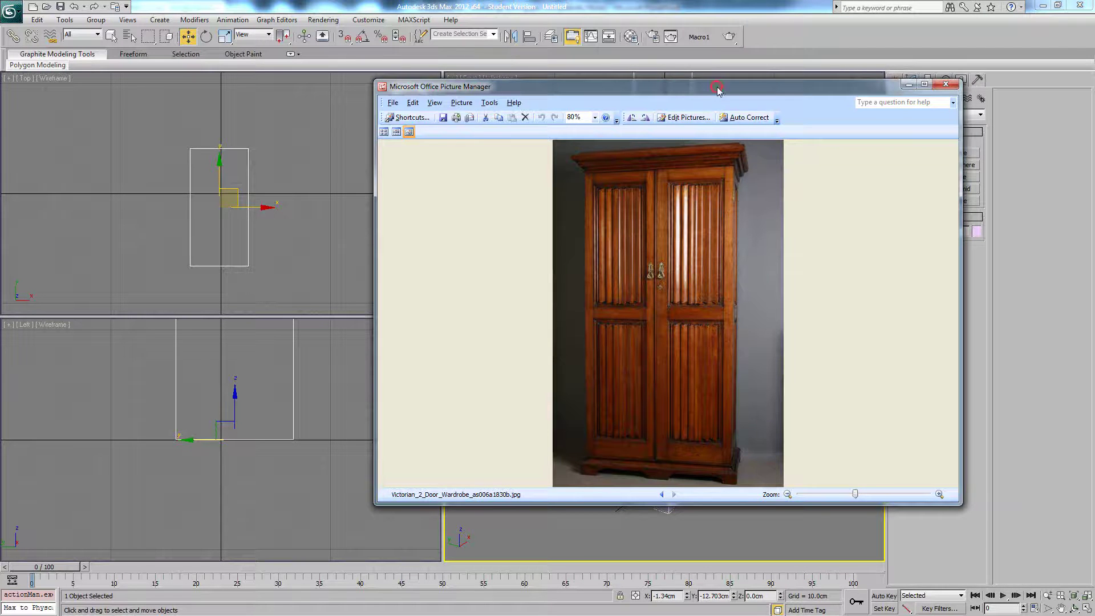
left_click_drag(728, 91, 1094, 77)
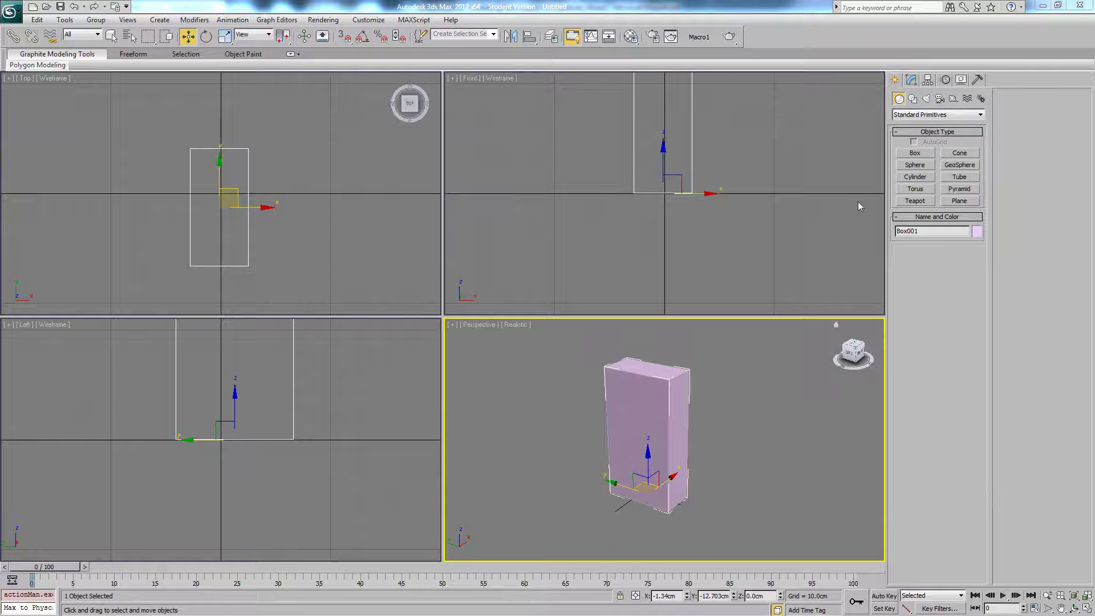
Reduce the box's height to about 197 cm, judging its upper edge in the Front viewport.
left_click(913, 99)
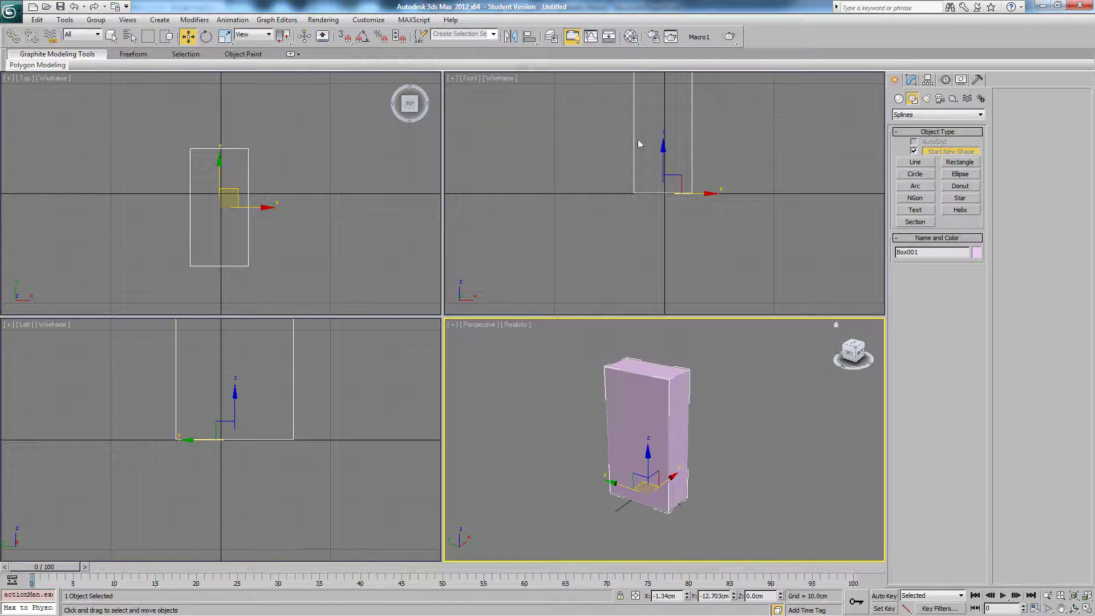
middle_click_drag(642, 139, 666, 225)
scroll(668, 225, "up", 1)
scroll(694, 192, "down", 2)
scroll(684, 234, "up", 4)
middle_click_drag(677, 167, 679, 213)
key("g")
scroll(682, 214, "down", 4)
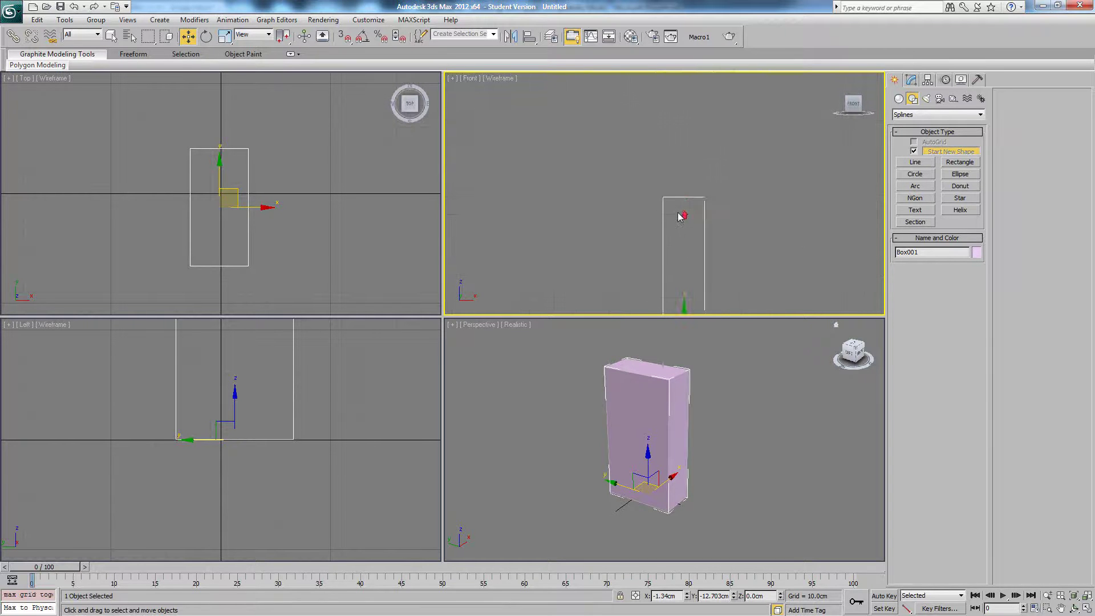
scroll(684, 213, "up", 3)
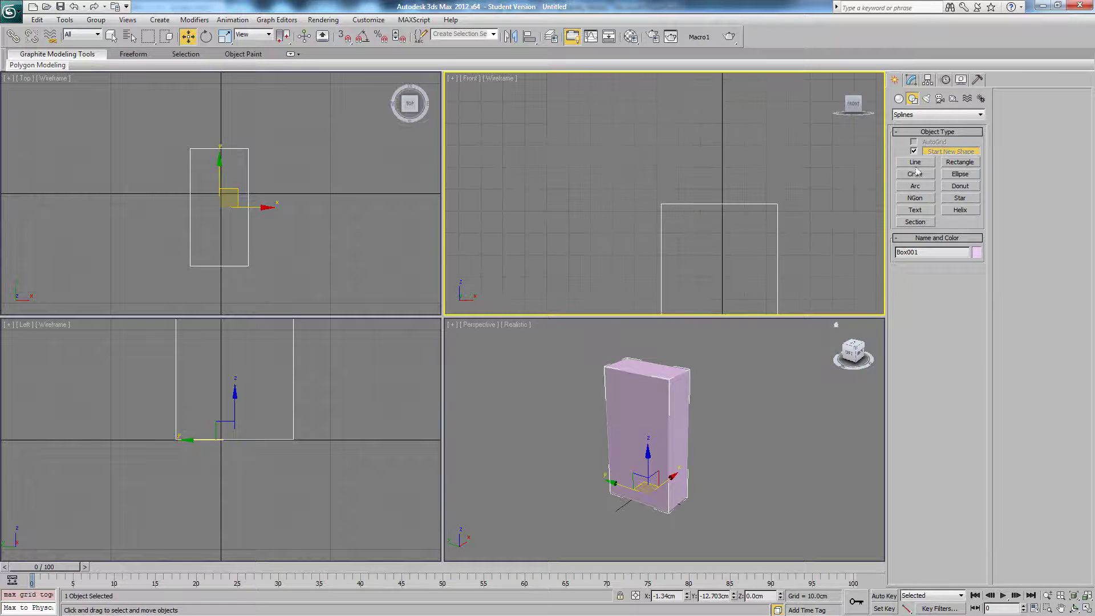
left_click(910, 80)
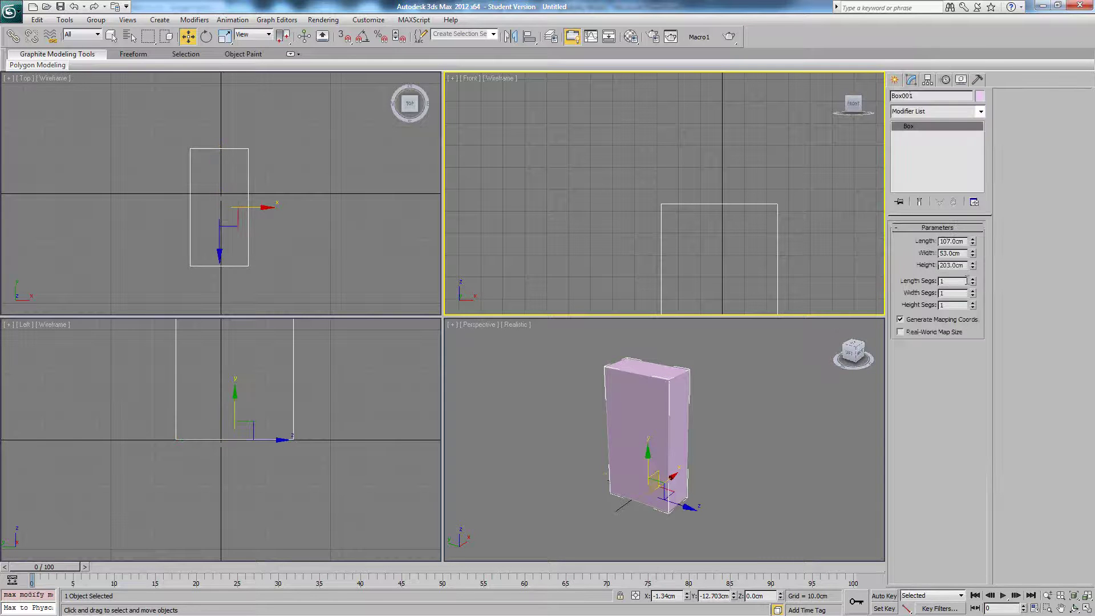
left_click_drag(974, 266, 974, 266)
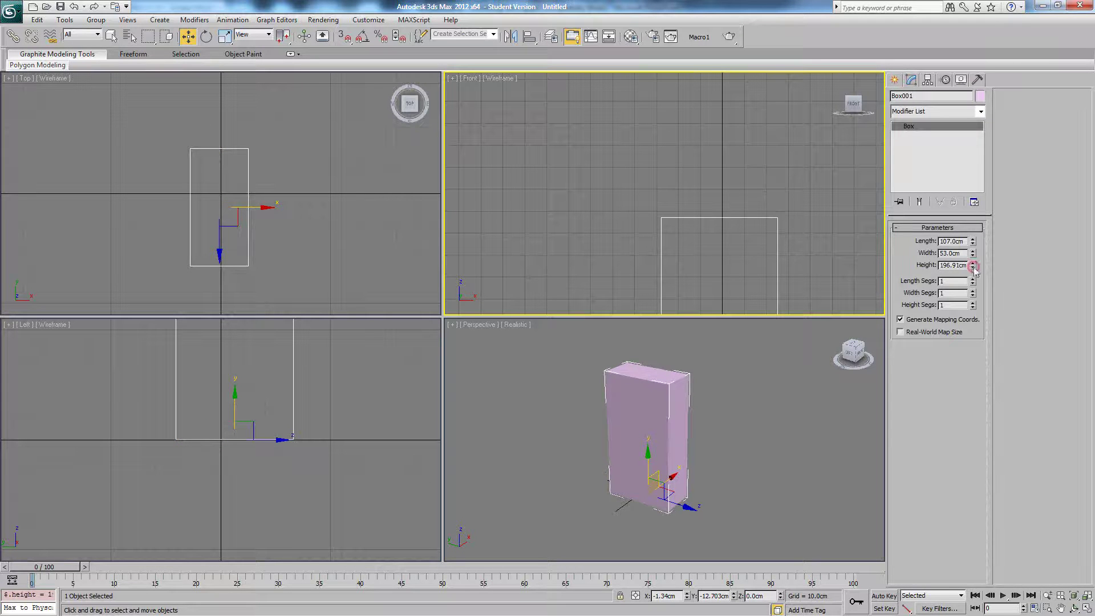
left_click(955, 267)
Activate the Line tool for the box's upper corner in the Front viewport and check the cornice in the wardrobe photo.
middle_click_drag(715, 166, 679, 153)
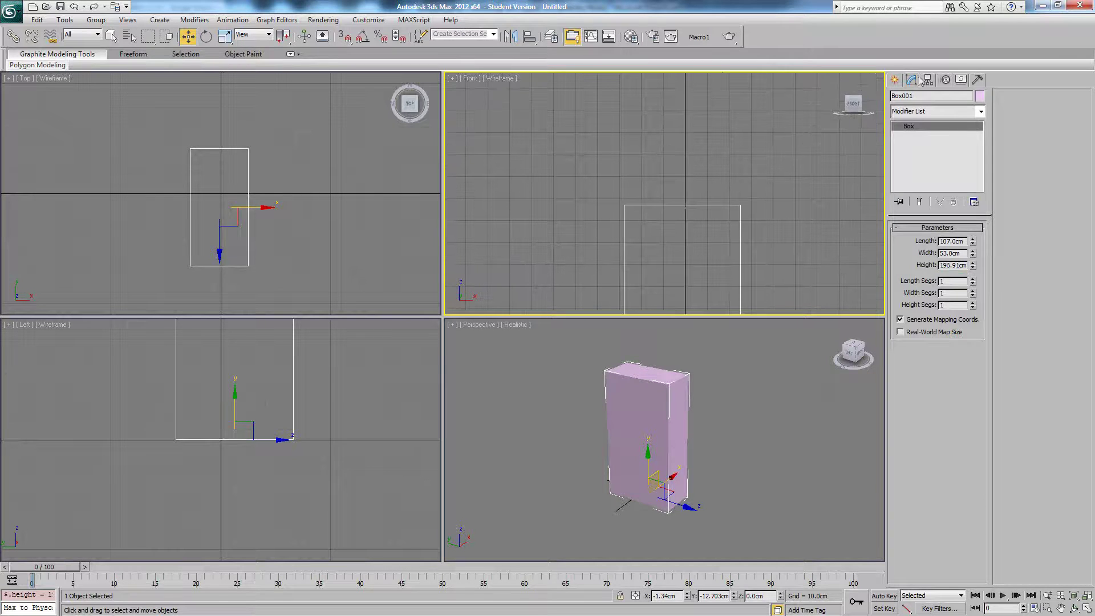
left_click(895, 79)
left_click(912, 99)
left_click(916, 163)
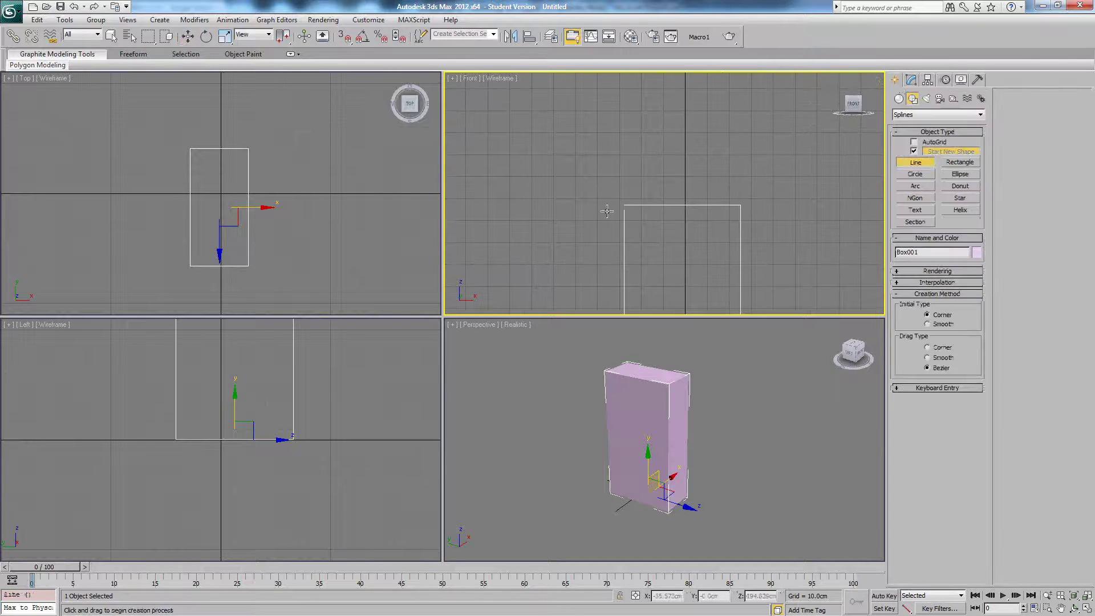
scroll(608, 207, "up", 3)
middle_click_drag(573, 201, 591, 187)
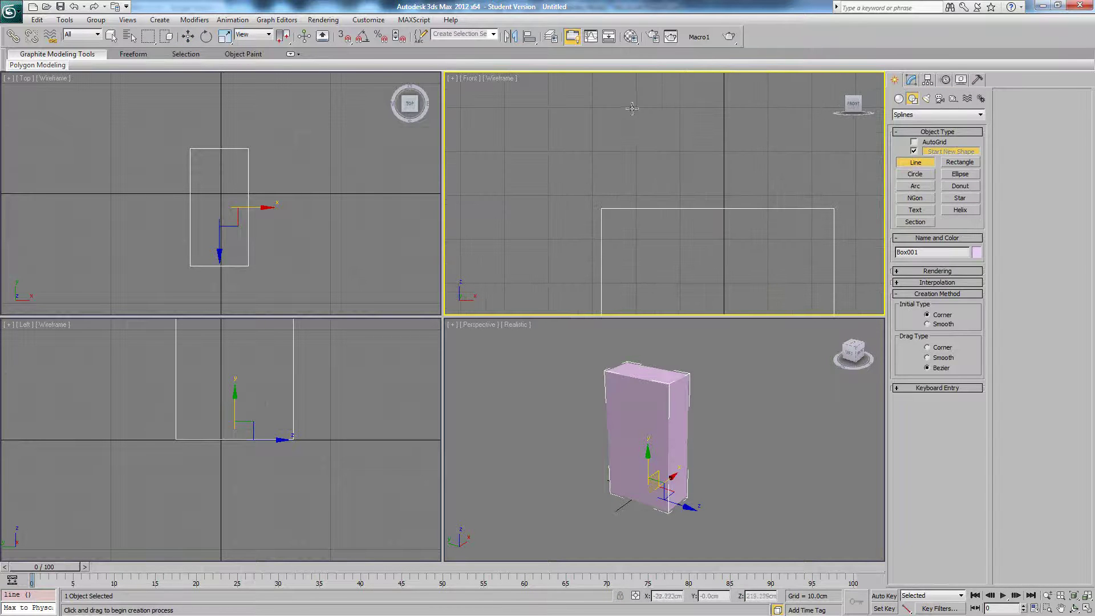
middle_click_drag(632, 153, 654, 155)
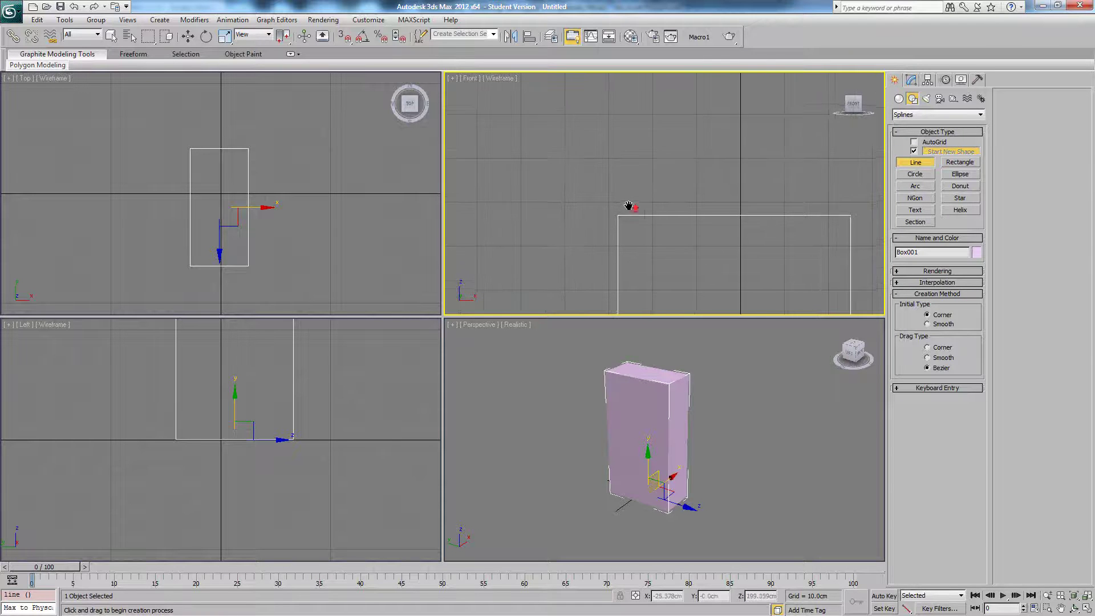
scroll(629, 205, "up", 2)
left_click_drag(878, 118, 801, 138)
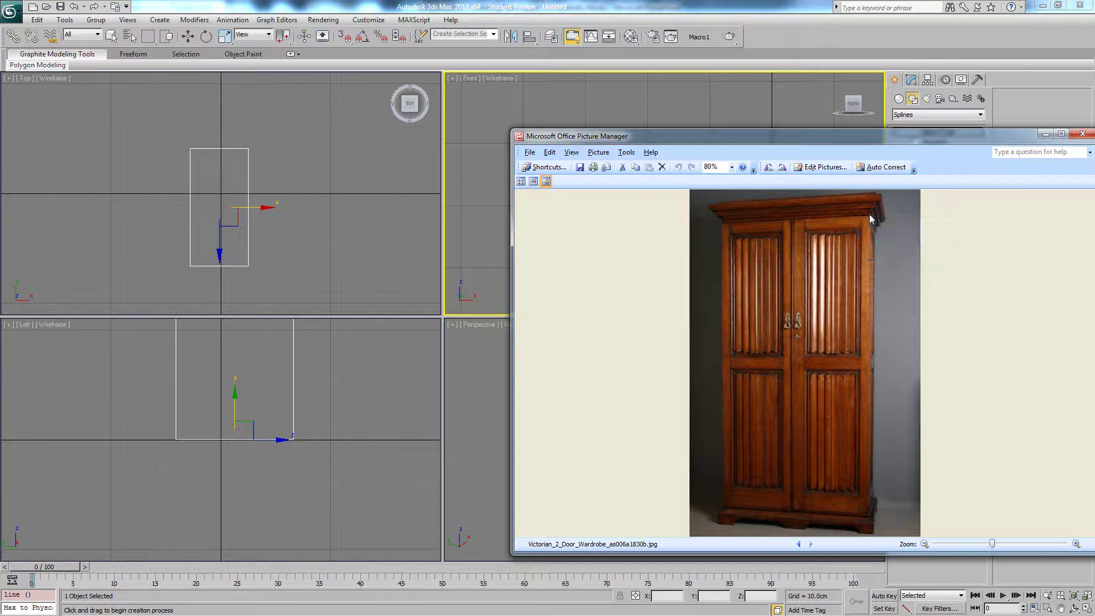
left_click_drag(861, 136, 1094, 108)
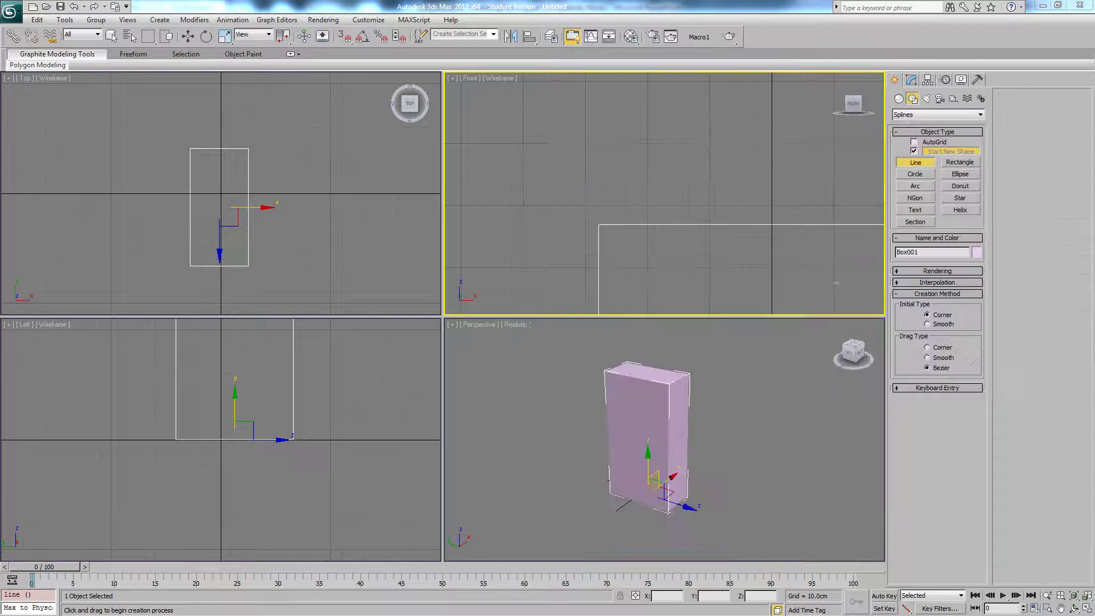
middle_click_drag(620, 217, 634, 219)
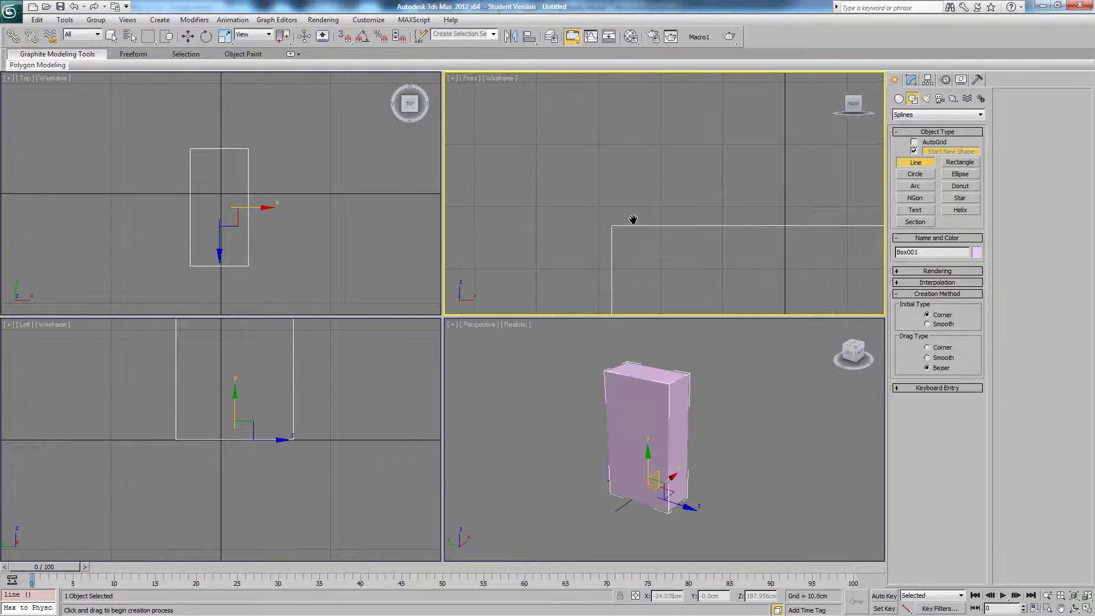
left_click(610, 226)
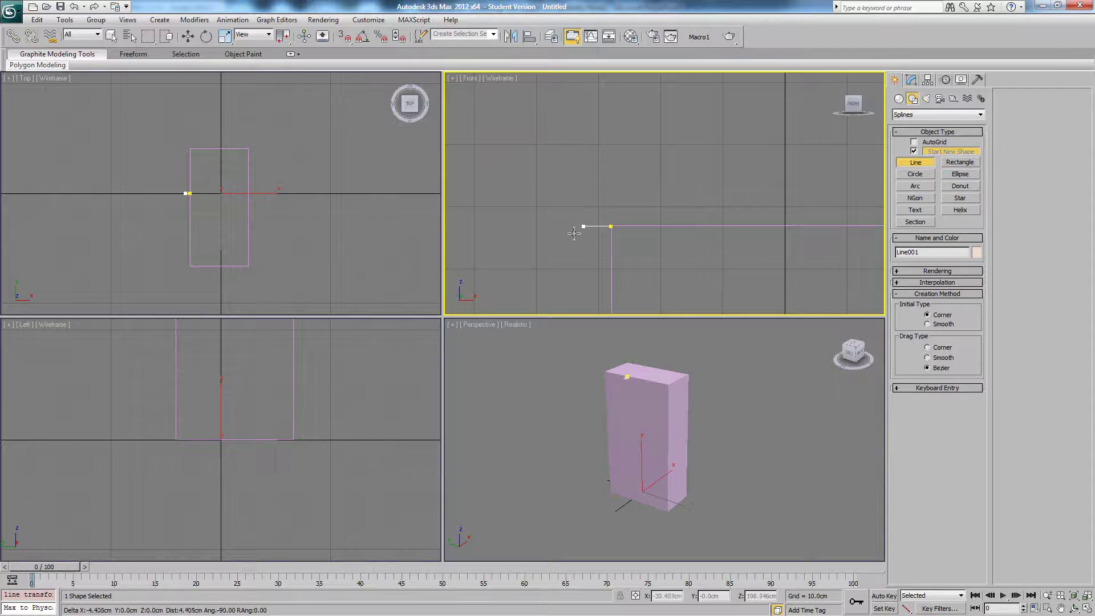
right_click(597, 218)
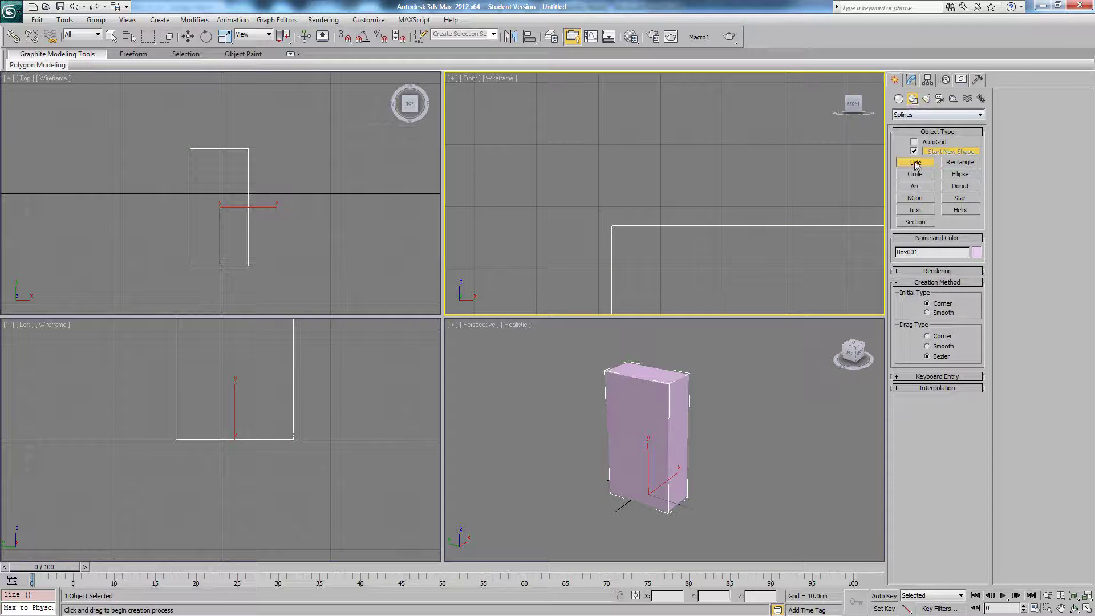
Draw a stepped line outward and upward from the box's upper corner in the Front viewport, ending with a rise of about 2.3 cm.
left_click(612, 226)
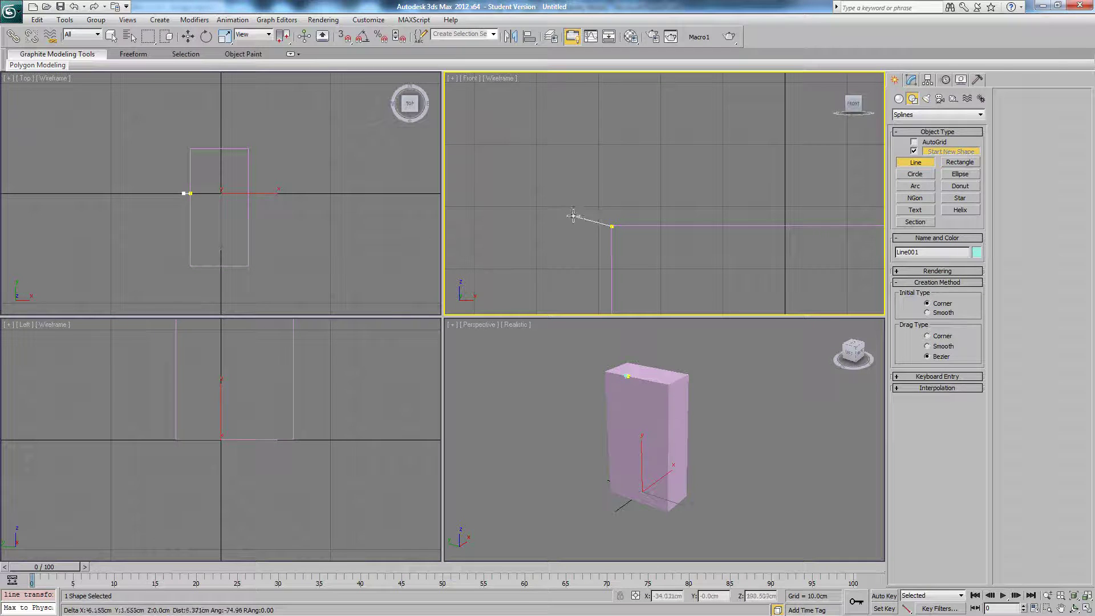
left_click(604, 225)
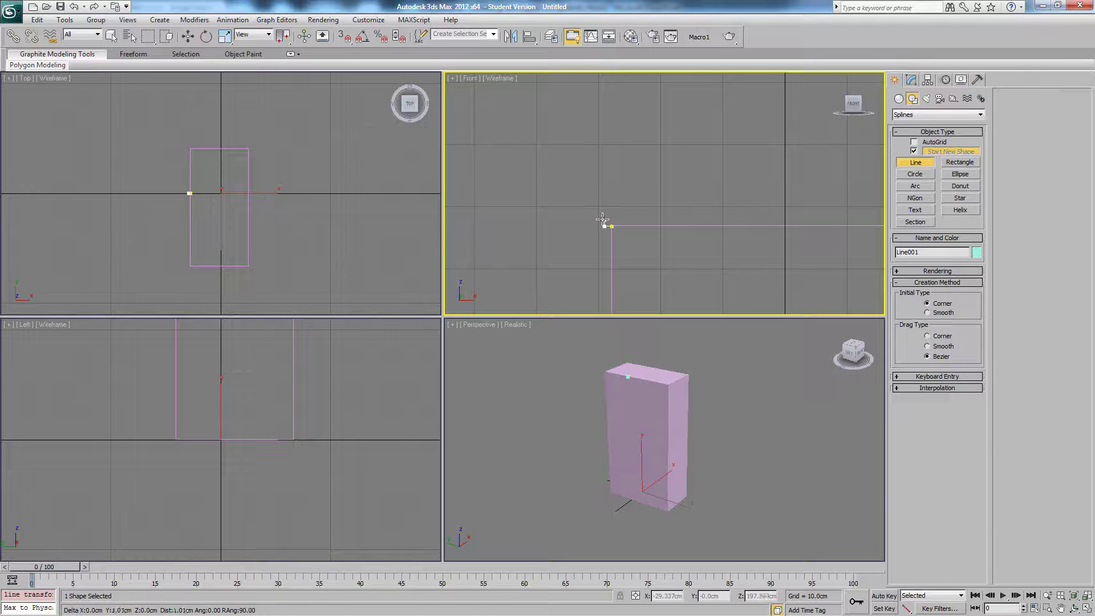
left_click(604, 218)
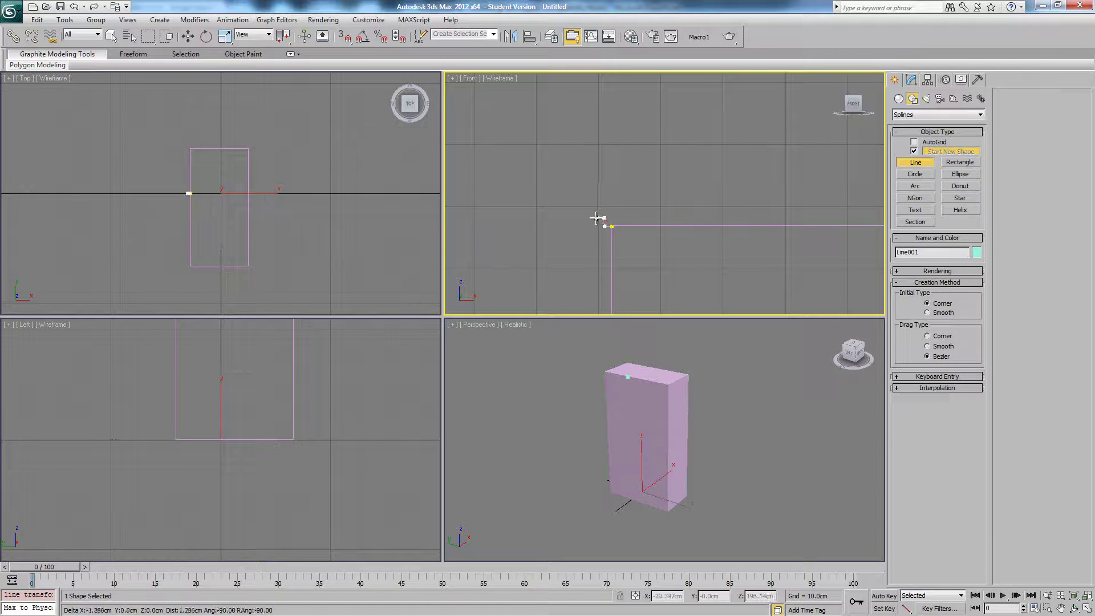
left_click(596, 218)
left_click(597, 211)
left_click(588, 211)
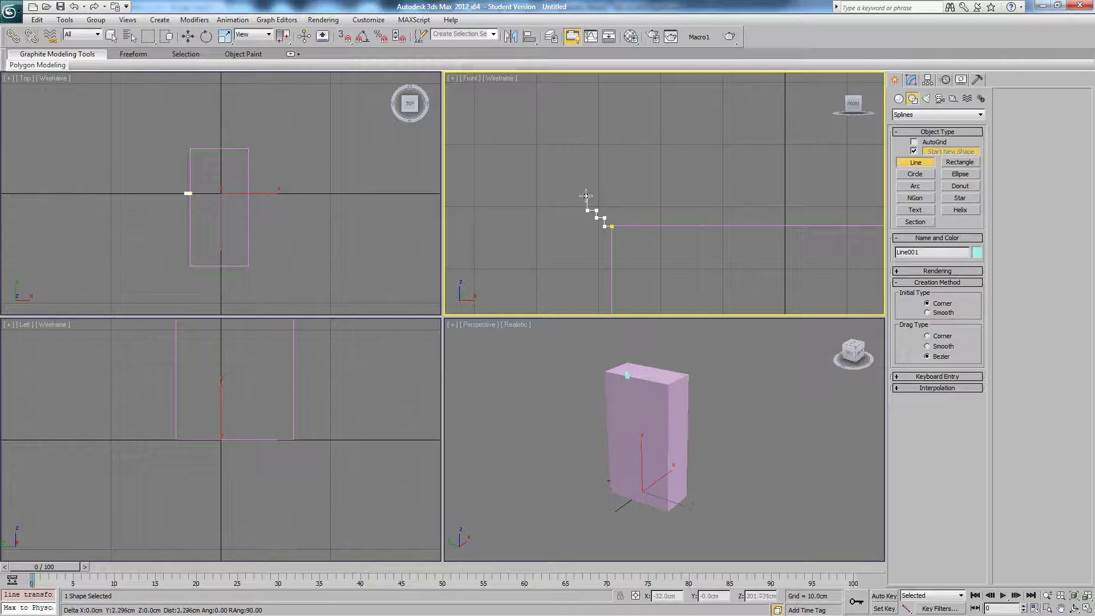
left_click(587, 197)
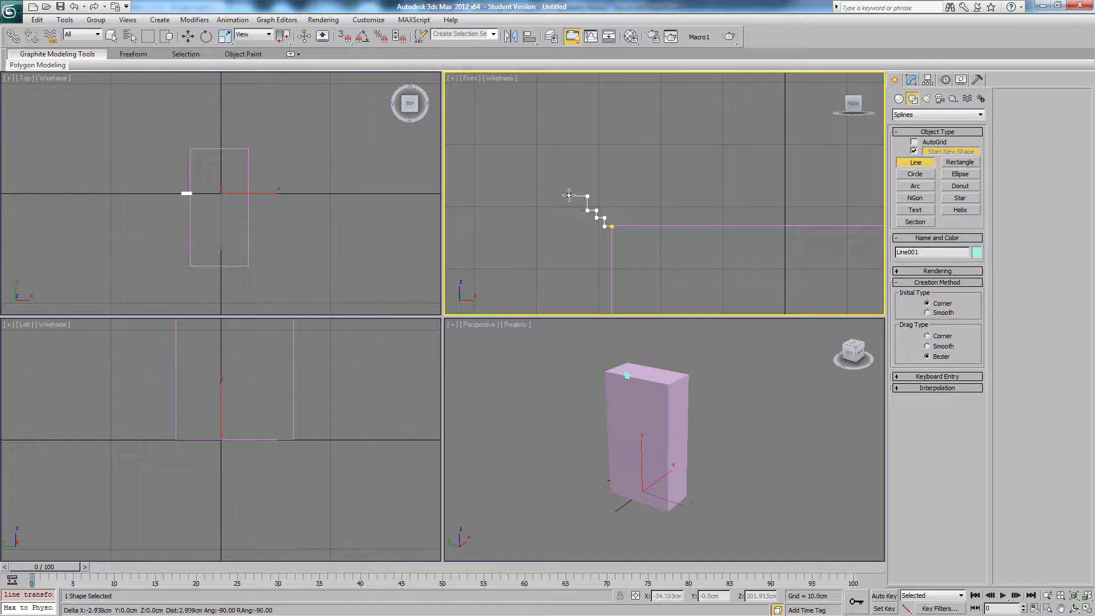
Continue the cornice profile with an outer ledge and a raised inner block, return down to the box's upper edge, and close the spline.
left_click(570, 197)
left_click(568, 163)
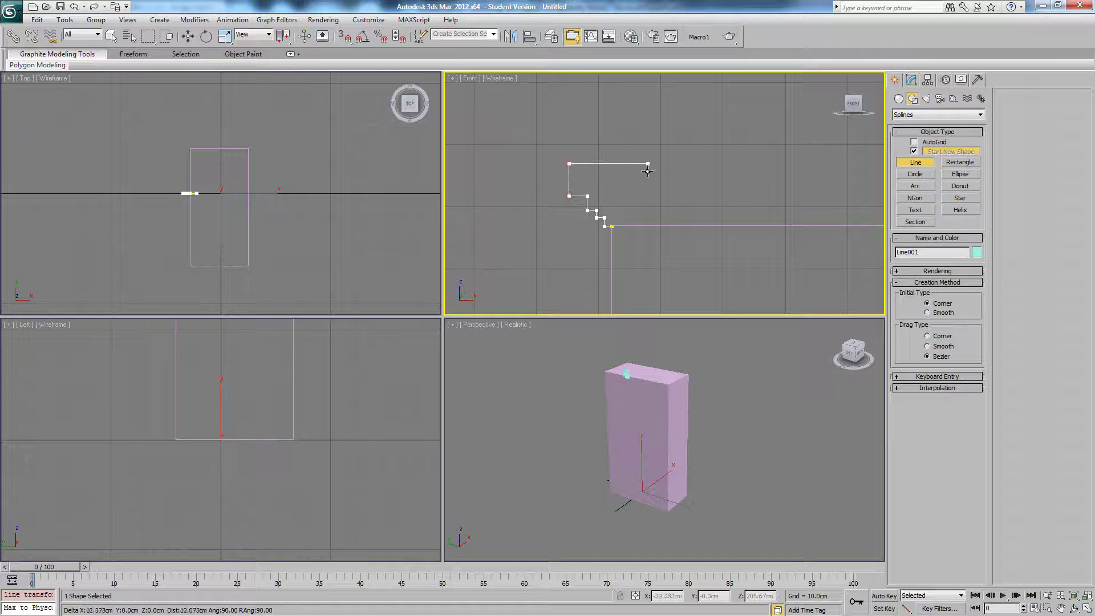
left_click(648, 164)
left_click(649, 135)
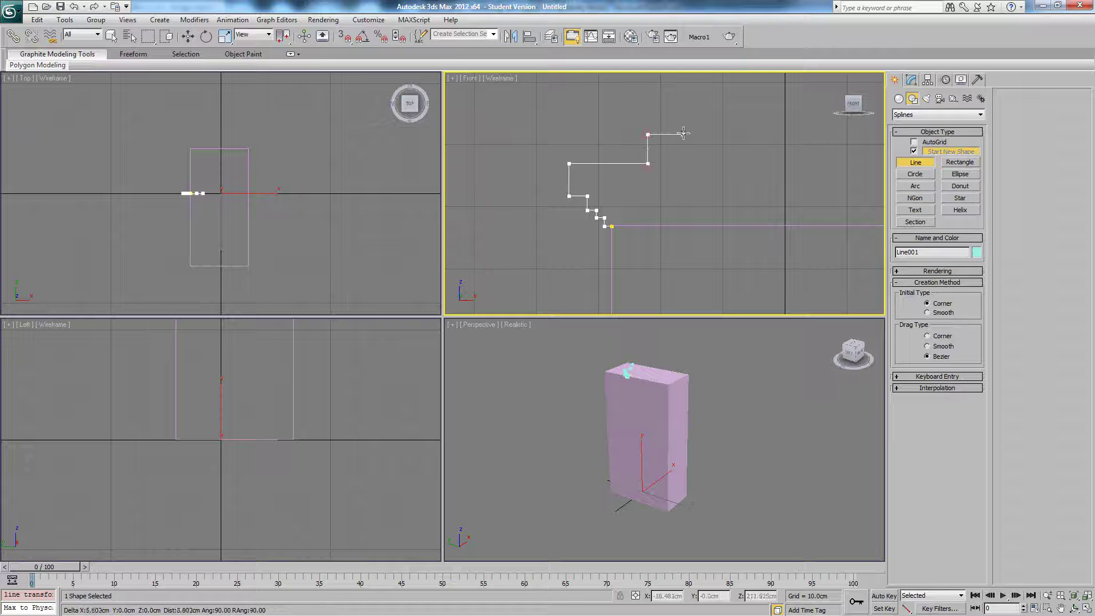
left_click(684, 135)
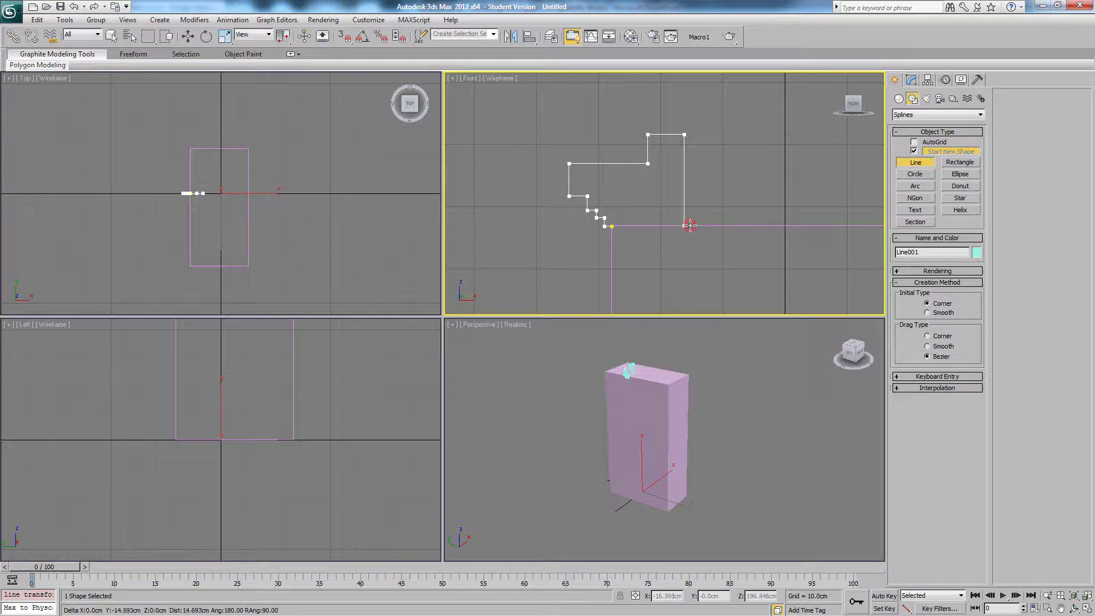
left_click(685, 226)
left_click(612, 227)
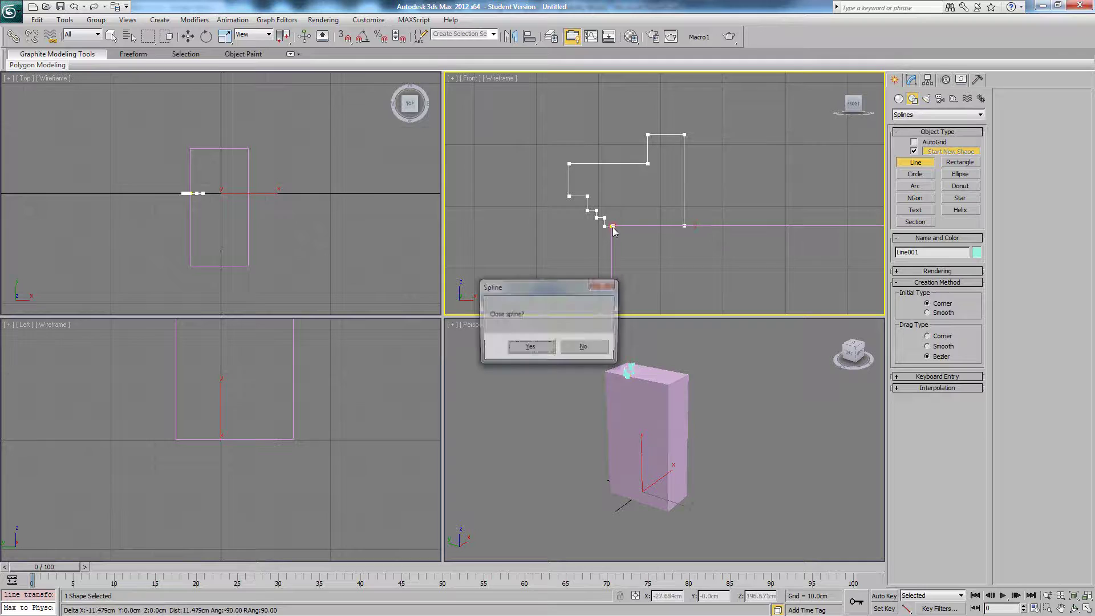
left_click(531, 347)
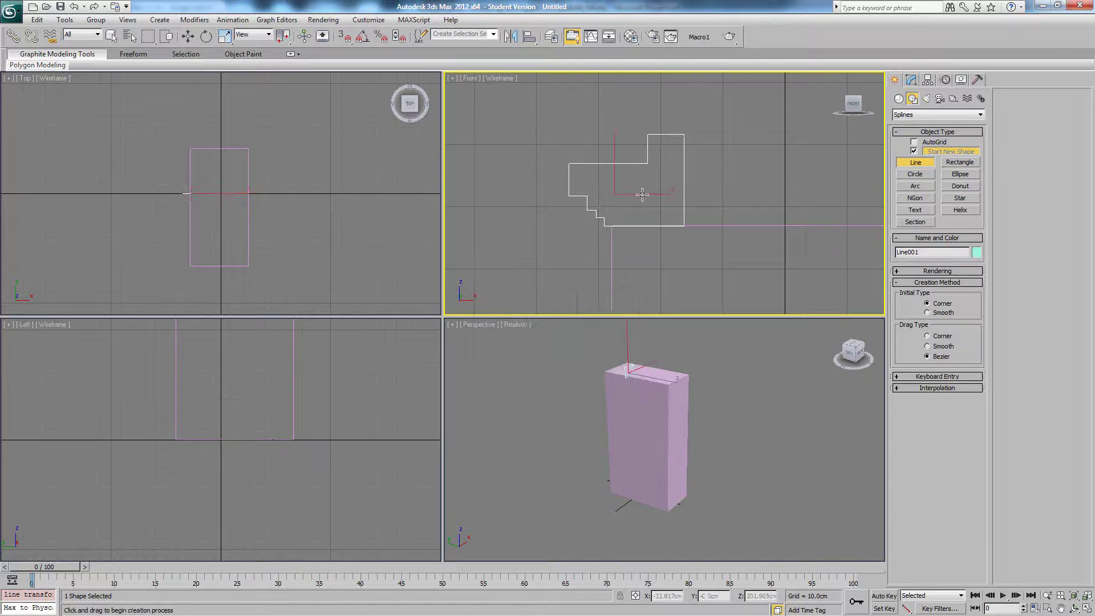
scroll(678, 200, "down", 8)
middle_click_drag(688, 213, 693, 203)
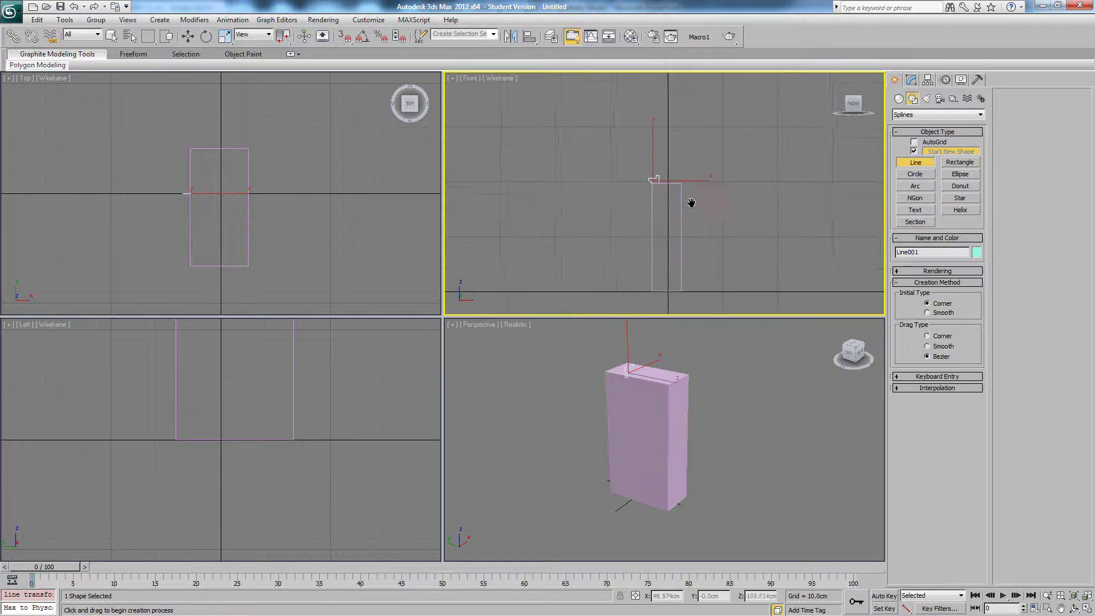
scroll(692, 203, "up", 5)
right_click(692, 203)
Compare the closed cornice profile with the cornice in the wardrobe photo.
mouse_move(637, 176)
middle_mouse_down()
mouse_move(646, 208)
mouse_move(654, 184)
middle_mouse_up()
scroll(647, 207, "up", 4)
scroll(655, 184, "up", 4)
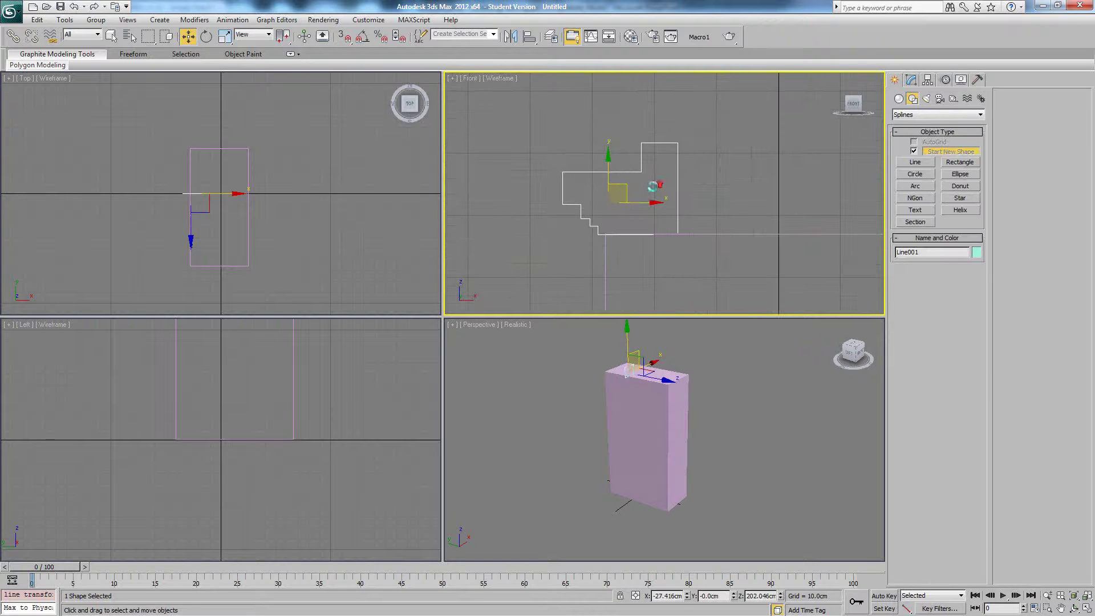
left_click(914, 80)
middle_click_drag(574, 203, 612, 179)
scroll(615, 180, "up", 2)
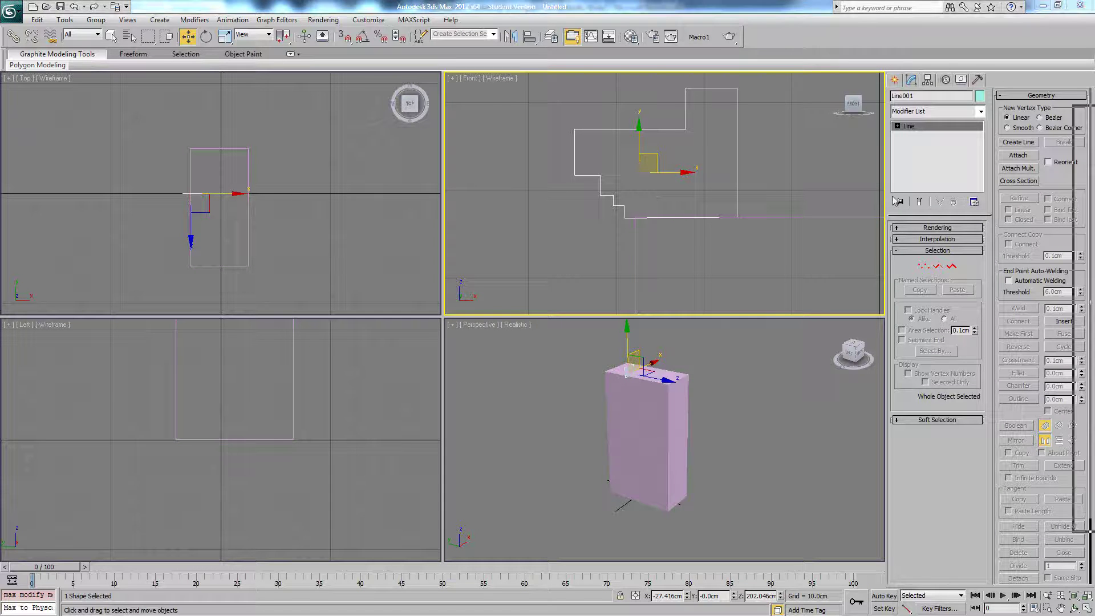
left_click_drag(1094, 155, 688, 230)
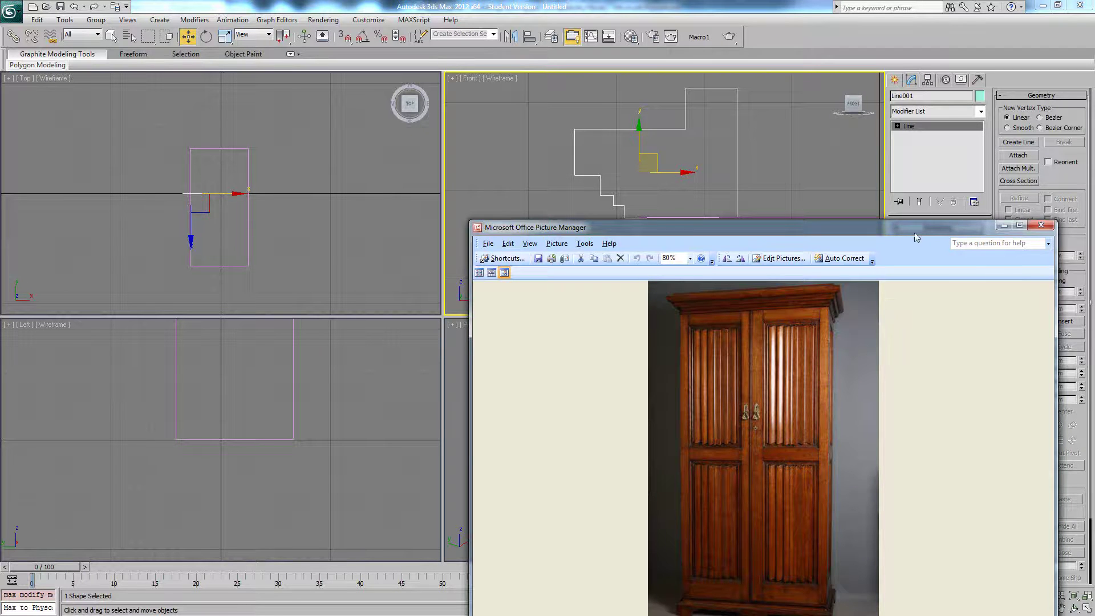
left_click_drag(916, 232, 1094, 132)
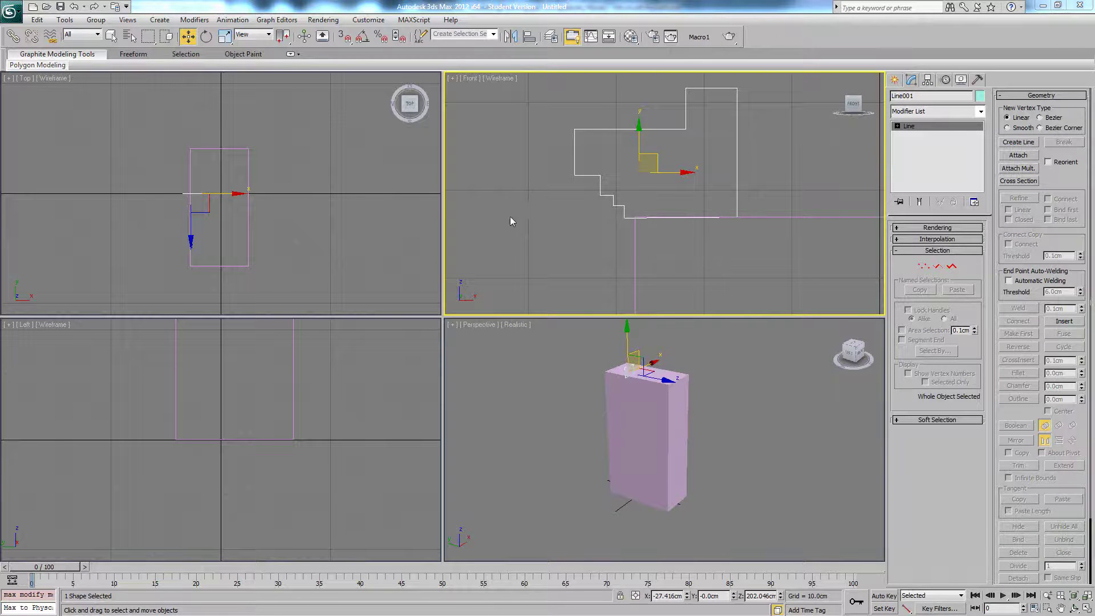
Enter vertex editing for the cornice profile line.
middle_click_drag(627, 190, 621, 208)
left_click(898, 126)
left_click(927, 135)
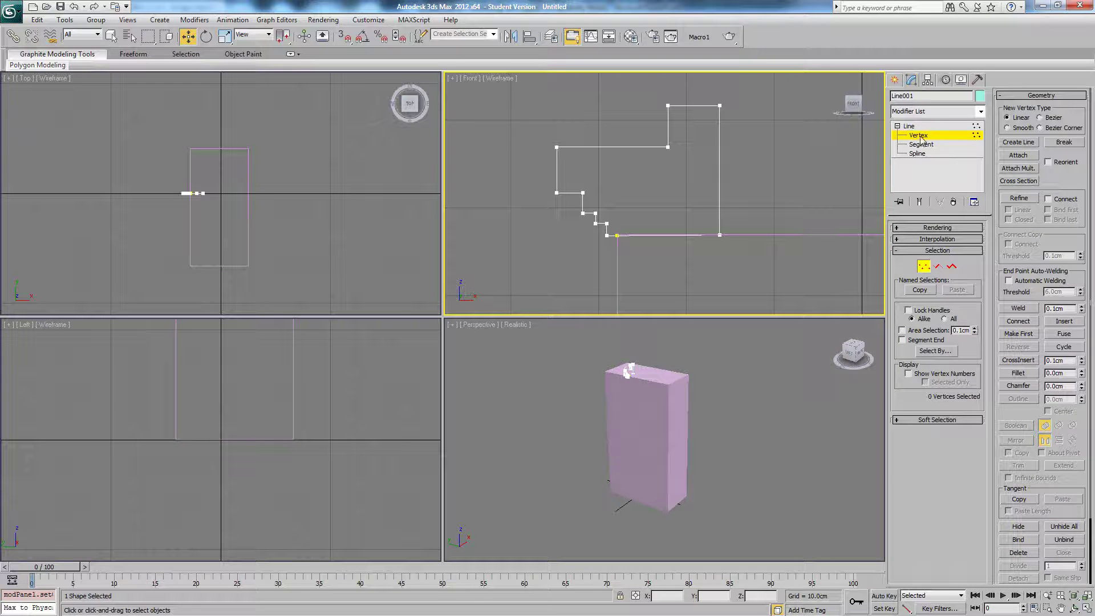
middle_click_drag(608, 166, 605, 172)
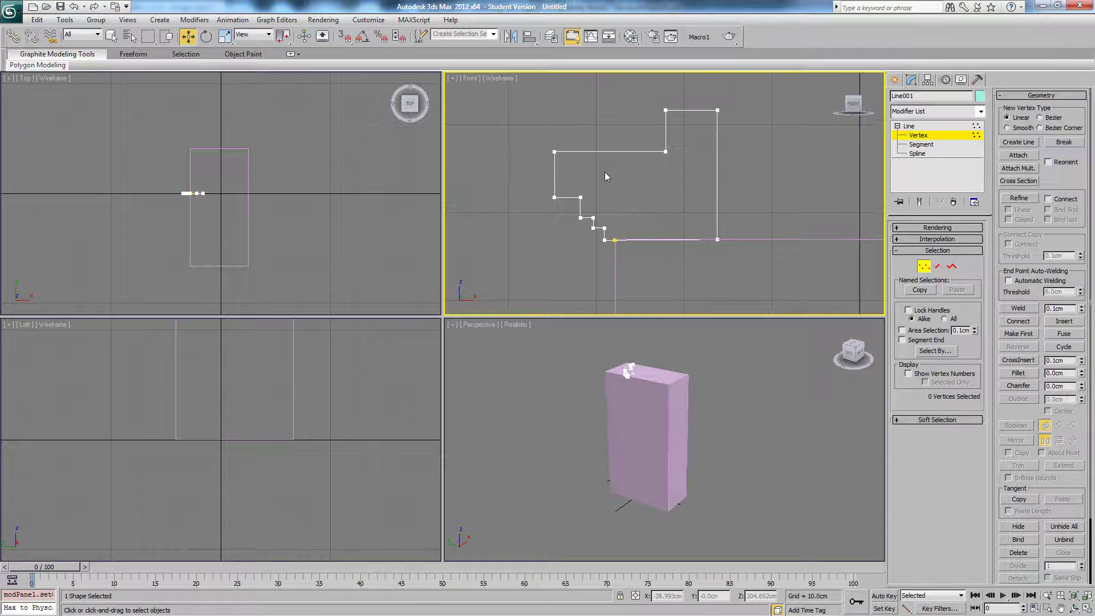
scroll(580, 173, "up", 3)
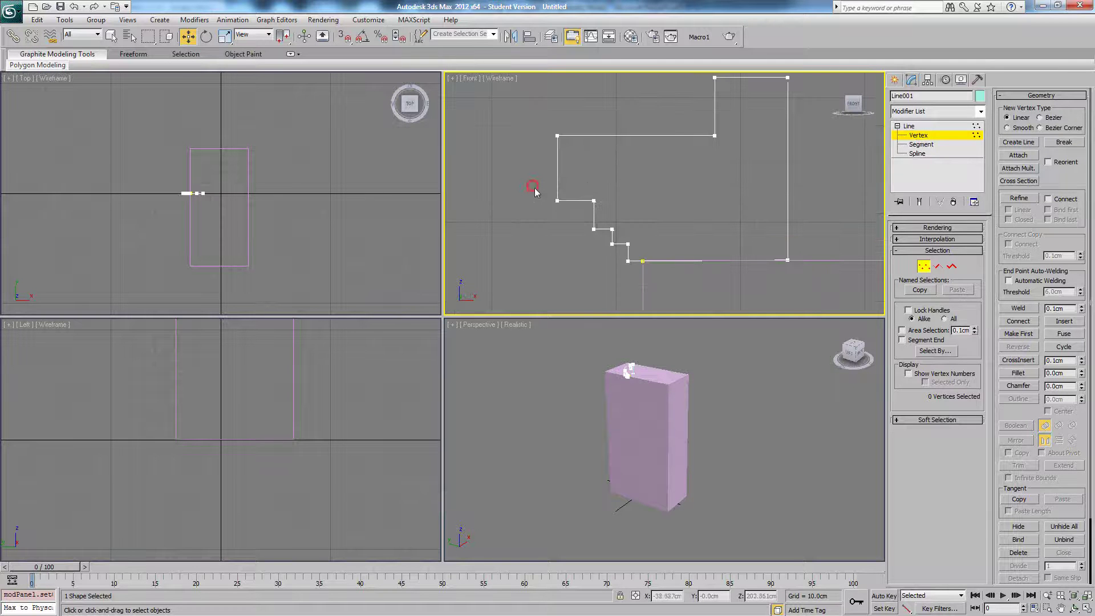
Try converting the overhang's lower outer vertex to Smooth and moving it inward and upward, and undo both changes.
left_click_drag(534, 187, 566, 217)
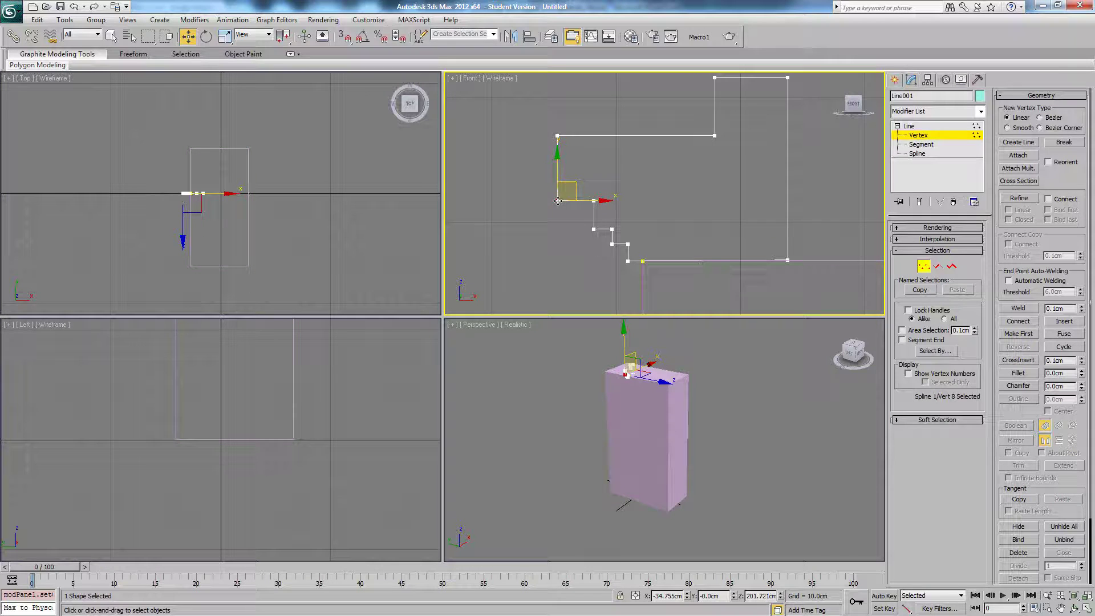
left_click(644, 184)
middle_click_drag(580, 155, 544, 155)
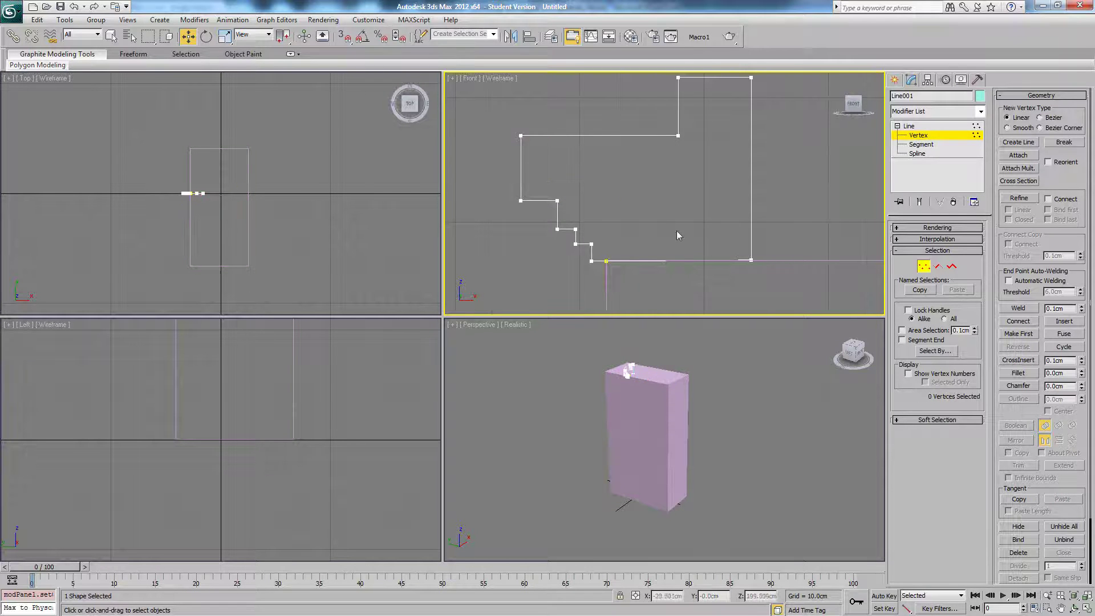
middle_click_drag(659, 202, 682, 209)
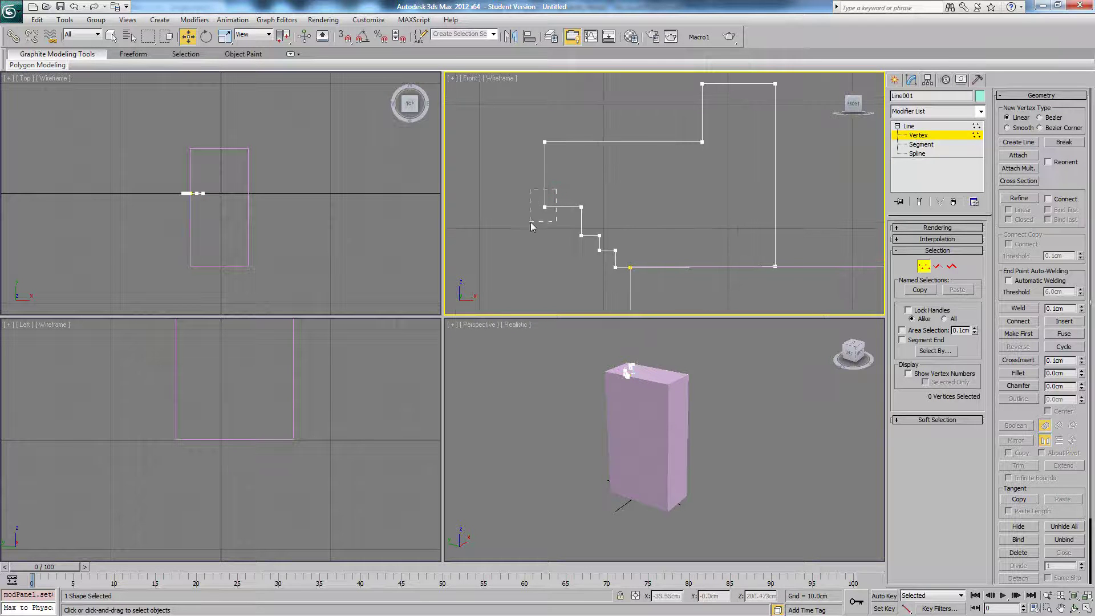
left_click(545, 207)
right_click(542, 204)
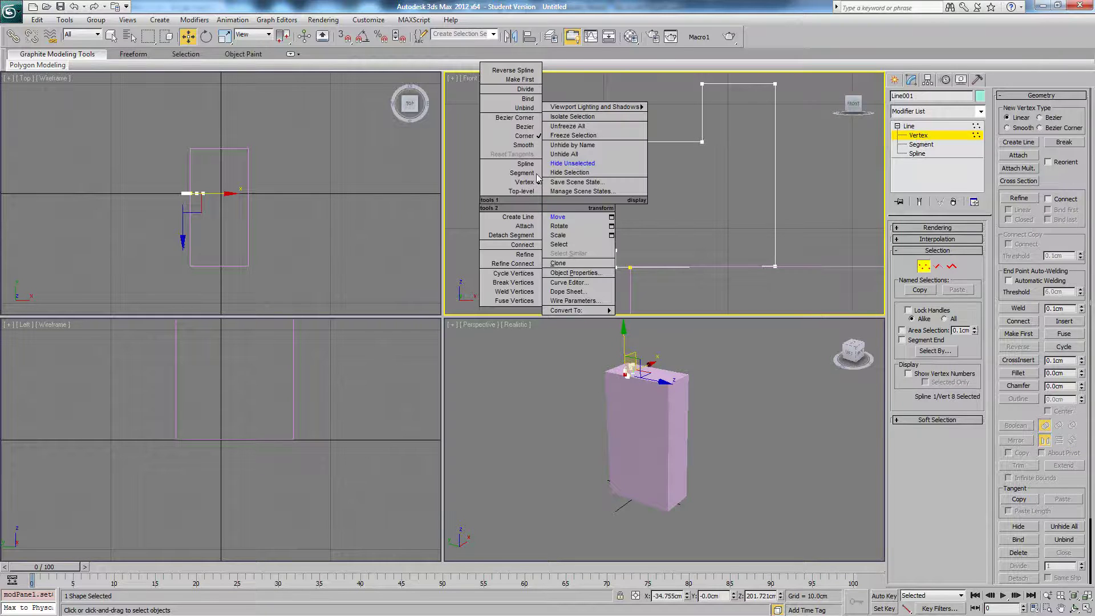
left_click(523, 145)
left_click_drag(569, 206, 576, 188)
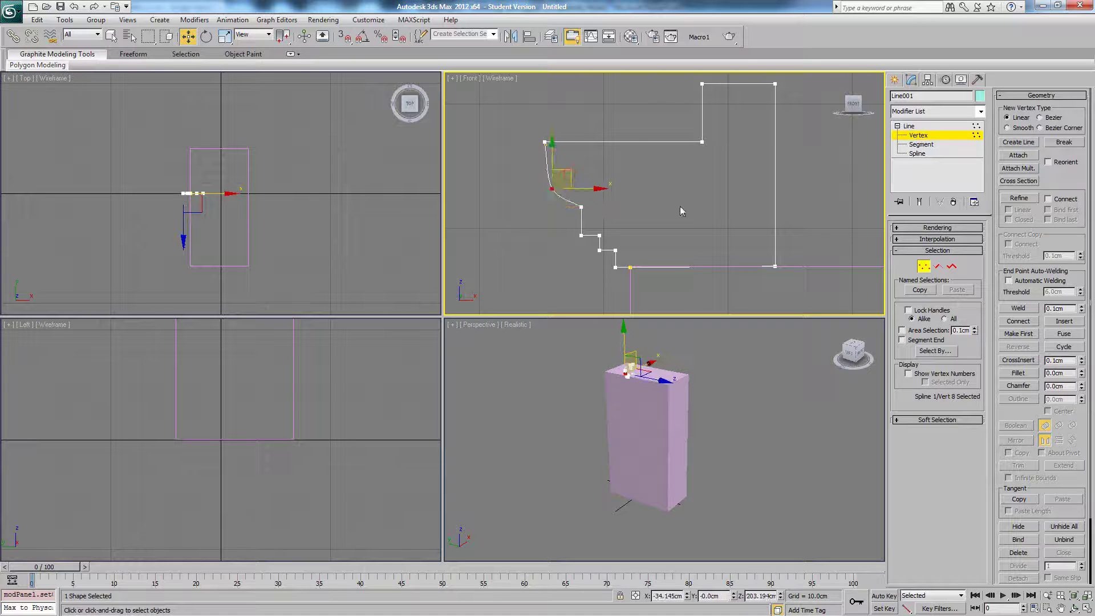
key("ctrl+z")
key("ctrl+z")
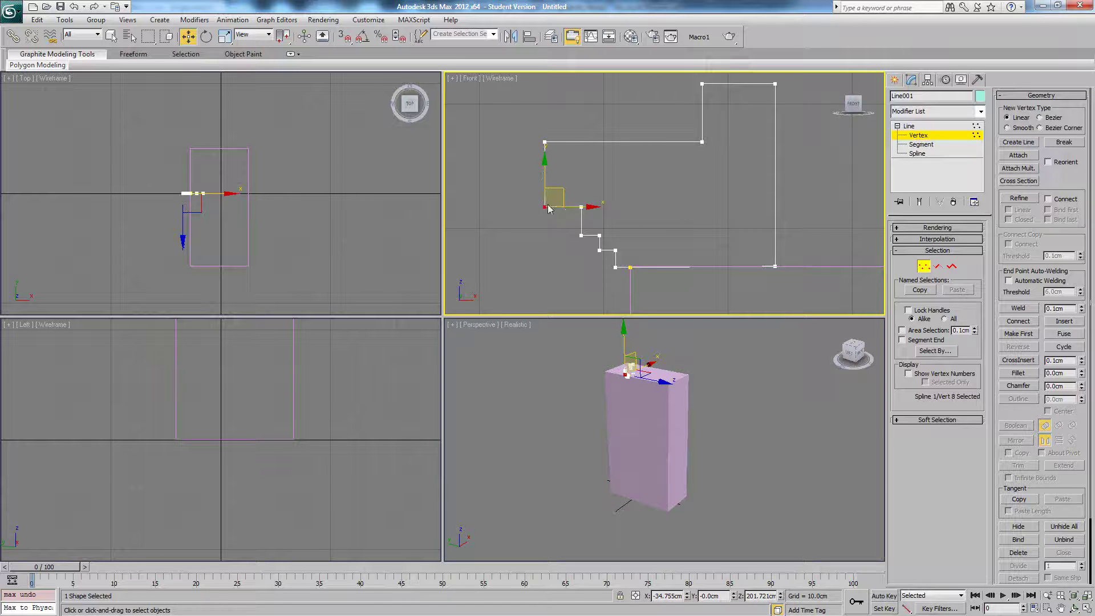
Try Bezier and Bezier Corner on the overhang's lower outer vertex, adjusting its handles to curve the profile, and undo everything.
right_click(546, 207)
left_click(525, 124)
mouse_move(522, 209)
left_mouse_down()
mouse_move(525, 162)
mouse_move(526, 194)
left_mouse_up()
right_click(541, 204)
left_click(518, 117)
left_click_drag(528, 194, 581, 181)
left_click(642, 197)
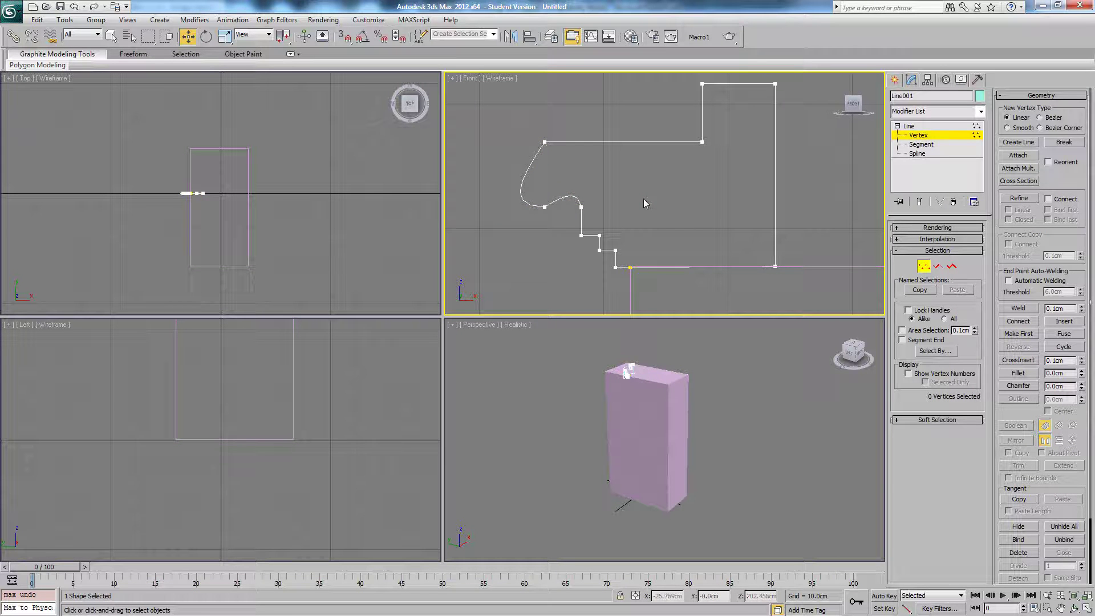
key("ctrl+z")
key("ctrl+z")
key("ctrl+z")
key("ctrl+z")
key("ctrl+z")
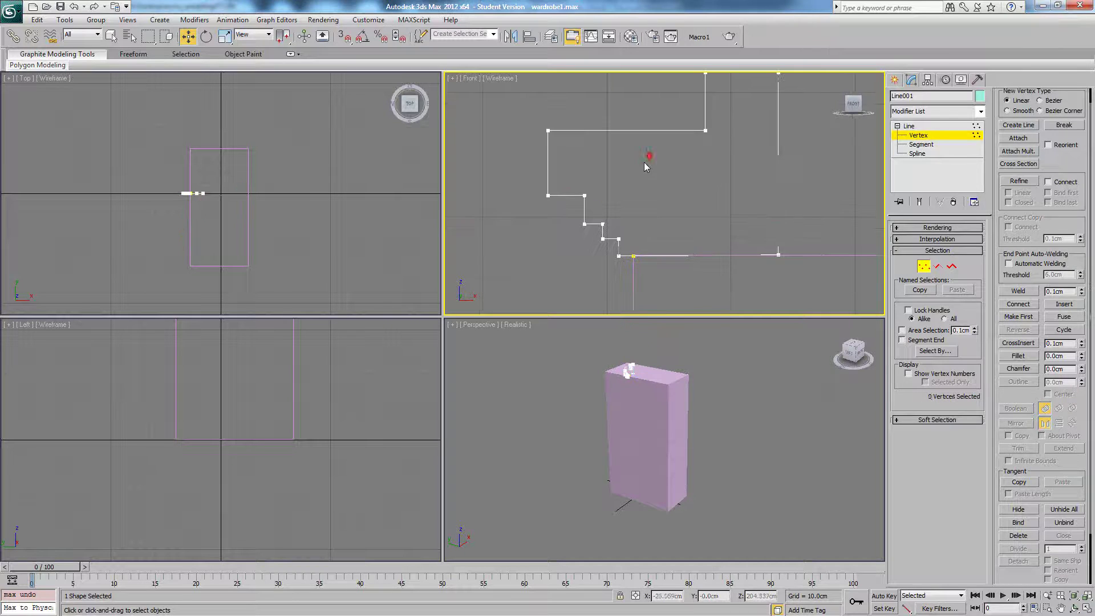
Refine the cornice profile with two extra vertices, one on each segment beside the overhang's lower outer corner.
middle_click_drag(641, 189, 653, 208)
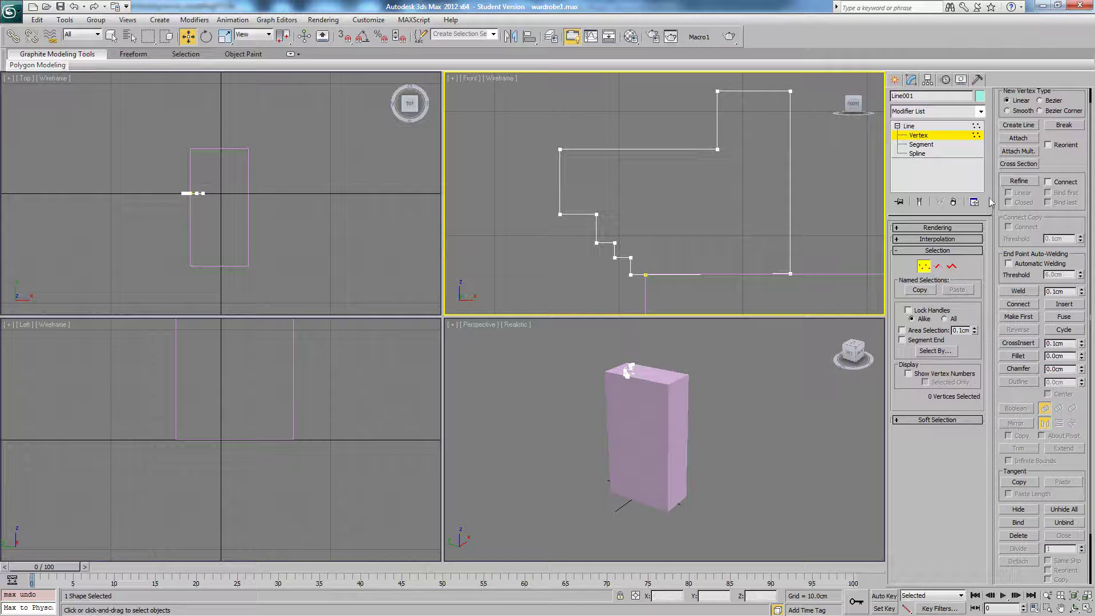
left_click(1013, 182)
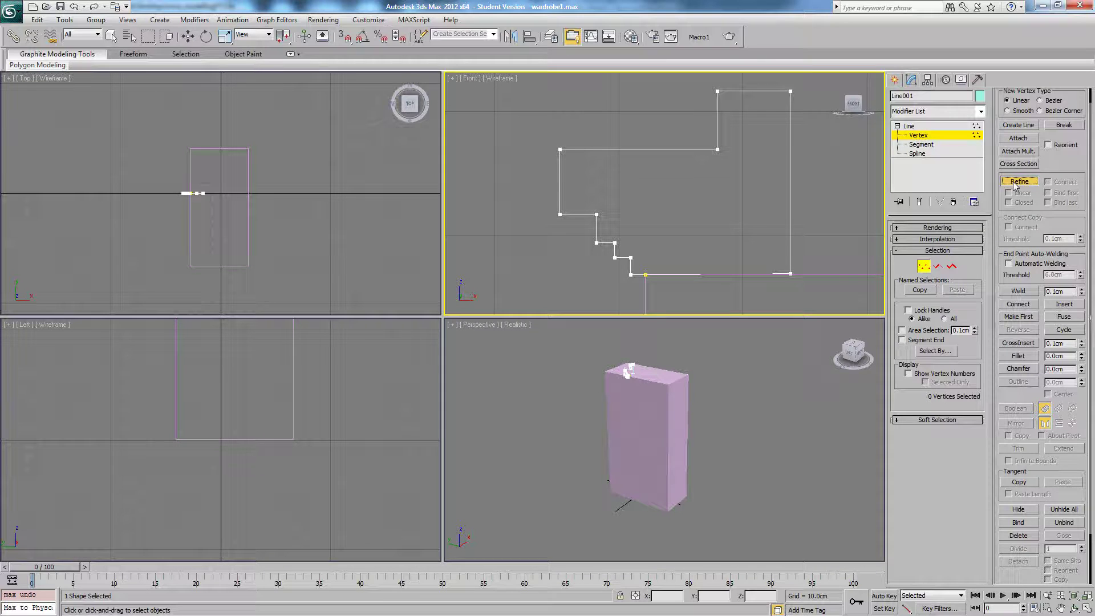
left_click(574, 214)
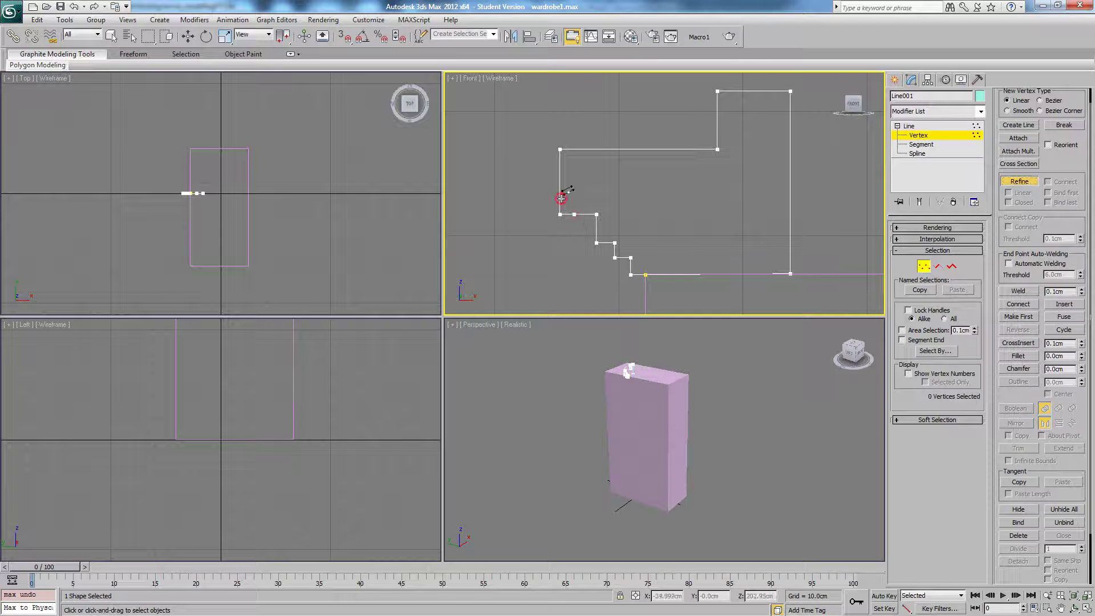
left_click(562, 199)
right_click(580, 187)
Move the vertices around the overhang's lower outer corner to form an additional step and extend the ledge outward.
left_click_drag(583, 130, 611, 205)
left_click(615, 187)
left_click(639, 220)
Select the four upper vertices of the cornice profile and raise them vertically to make the ledge taller.
middle_click_drag(637, 206, 645, 264)
scroll(626, 238, "up", 2)
scroll(645, 264, "down", 1)
middle_click_drag(639, 170, 637, 219)
scroll(637, 219, "down", 1)
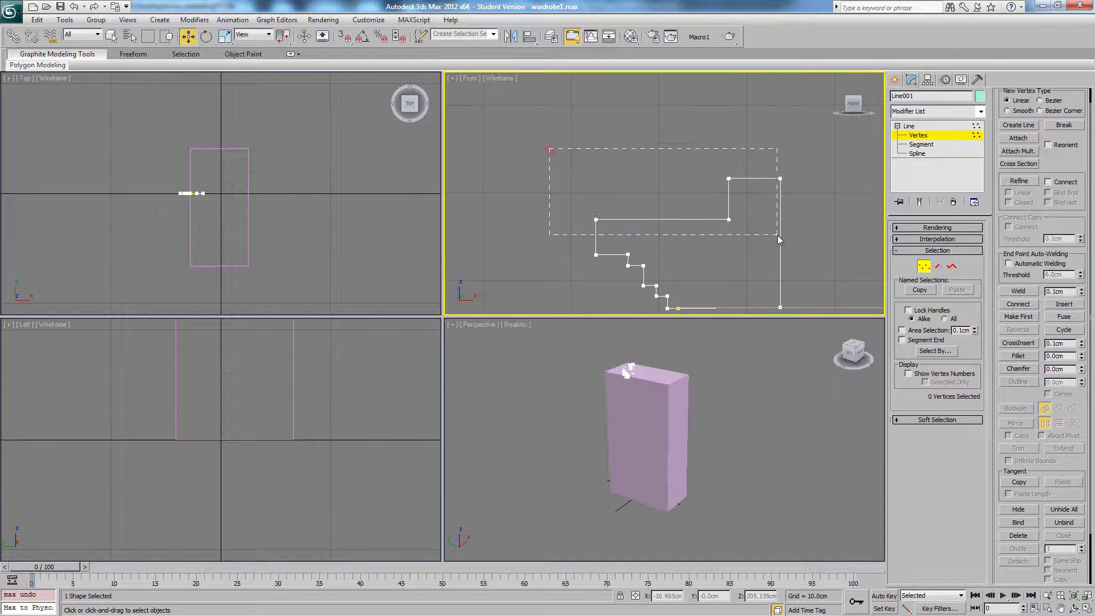
left_click_drag(778, 235, 782, 235)
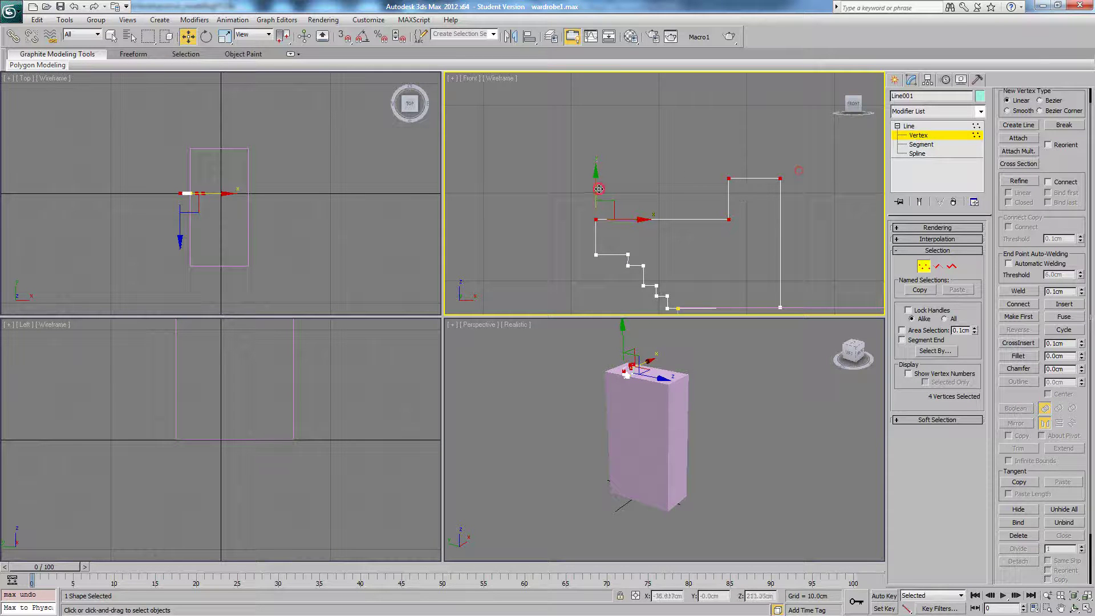
left_click_drag(598, 189, 599, 151)
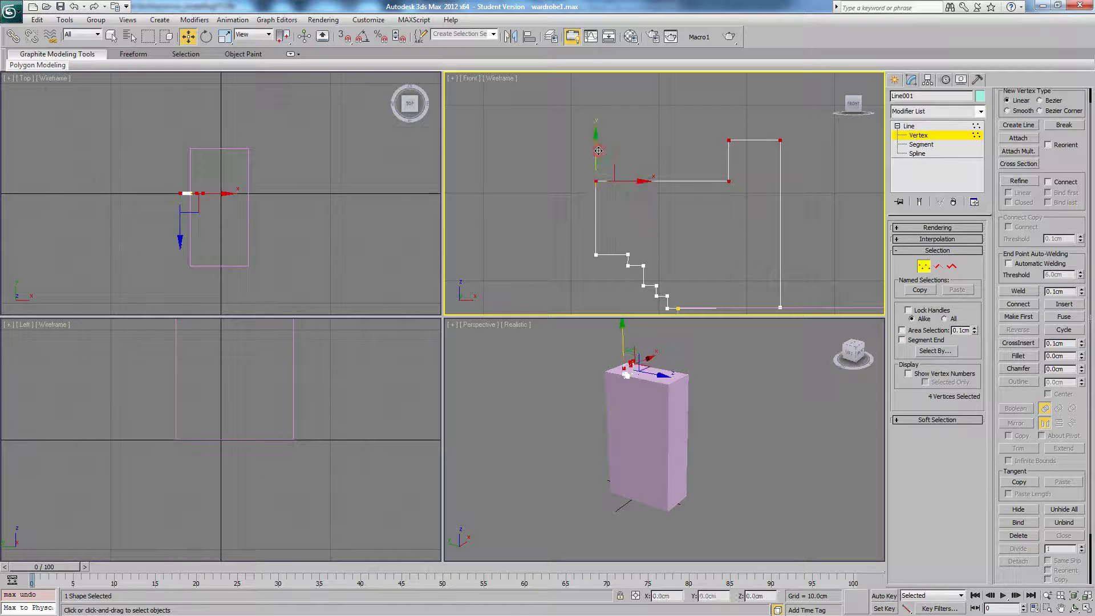
Nudge the inner corner vertex beneath the cornice ledge horizontally to line it up with the step vertex below.
left_click(665, 152)
middle_click_drag(642, 227, 607, 179)
scroll(607, 185, "up", 4)
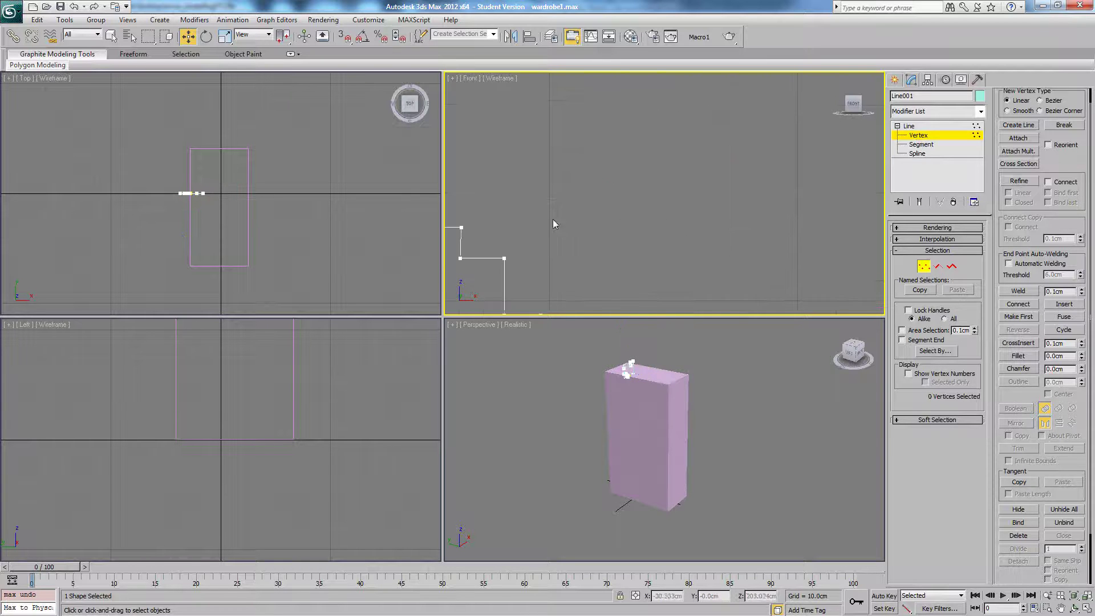
scroll(571, 204, "down", 3)
scroll(634, 206, "up", 4)
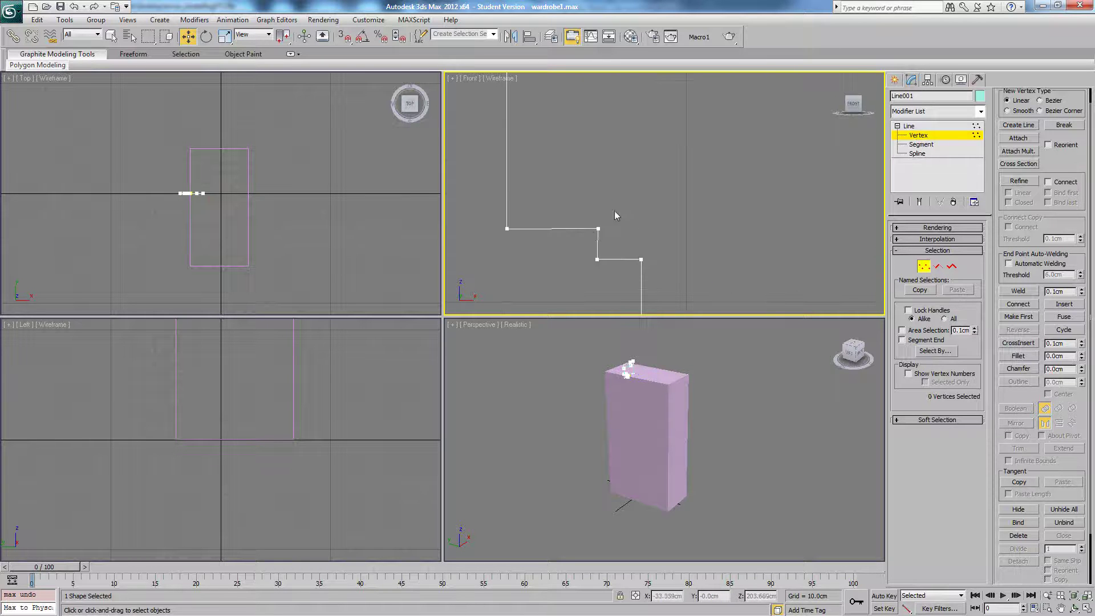
left_click(597, 228)
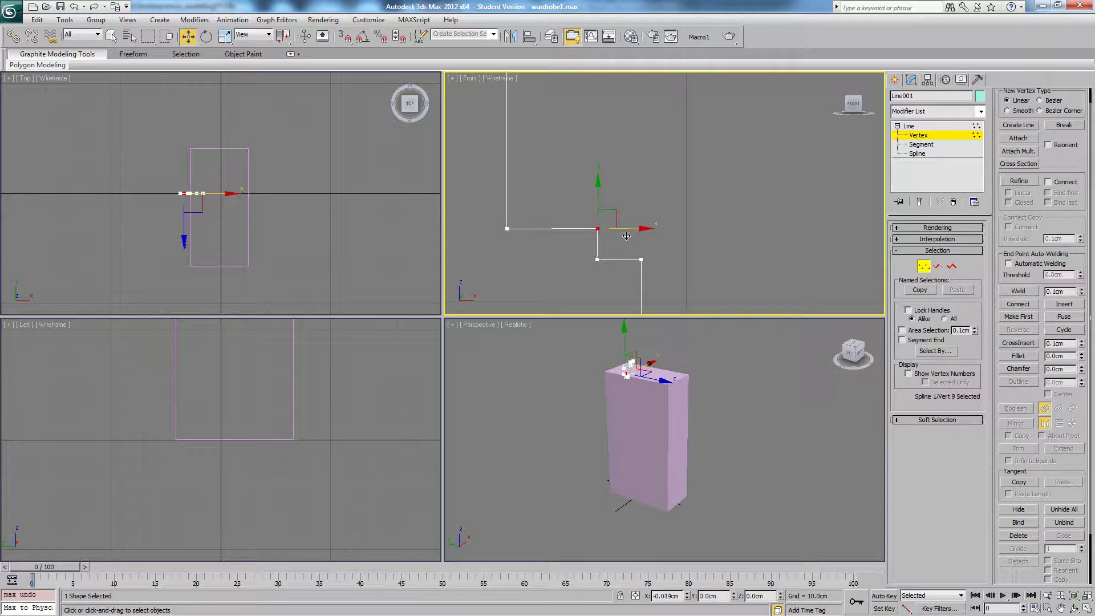
left_click(652, 184)
Select the profile vertices from the ledge's underside upward and raise them to make the step beneath the ledge taller.
scroll(654, 186, "down", 3)
middle_click_drag(736, 190, 706, 195)
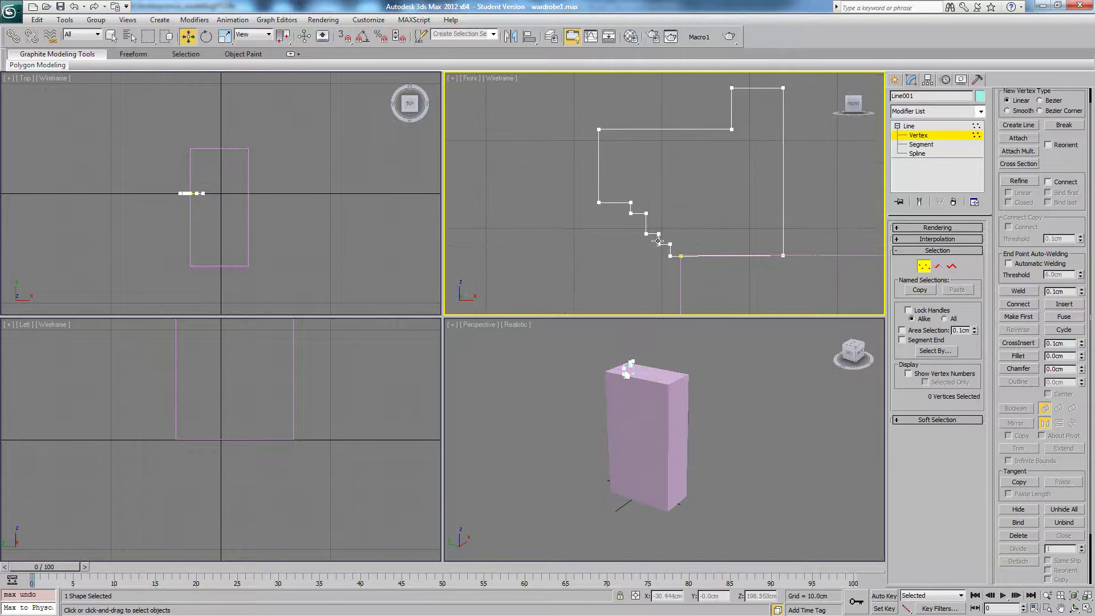
mouse_move(637, 229)
middle_mouse_down()
mouse_move(590, 199)
mouse_move(673, 228)
middle_mouse_up()
scroll(593, 209, "up", 2)
middle_click_drag(633, 191, 641, 256)
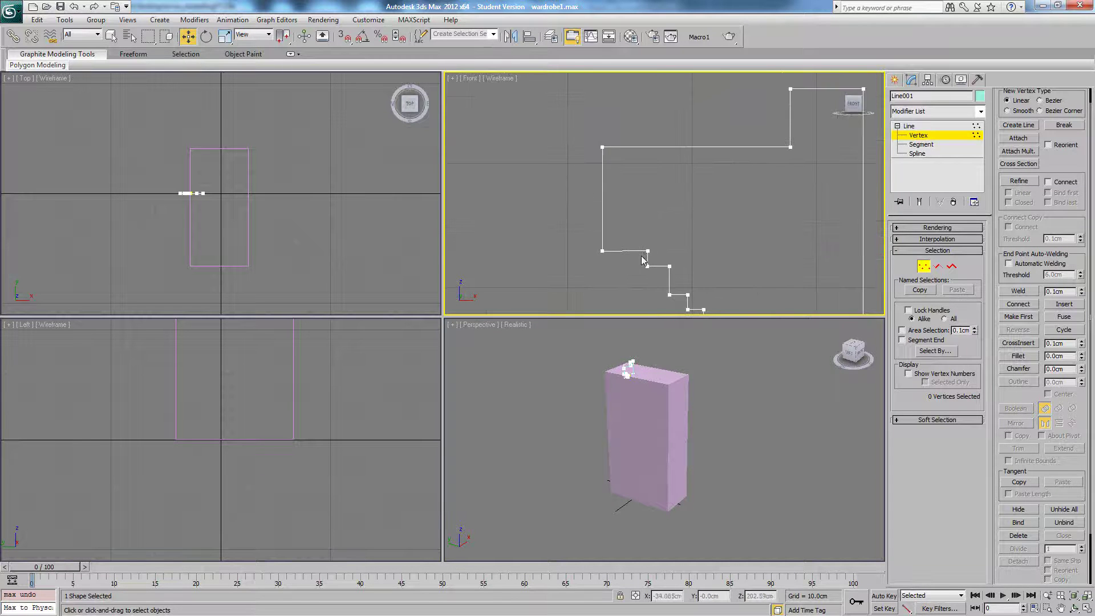
scroll(631, 210, "down", 2)
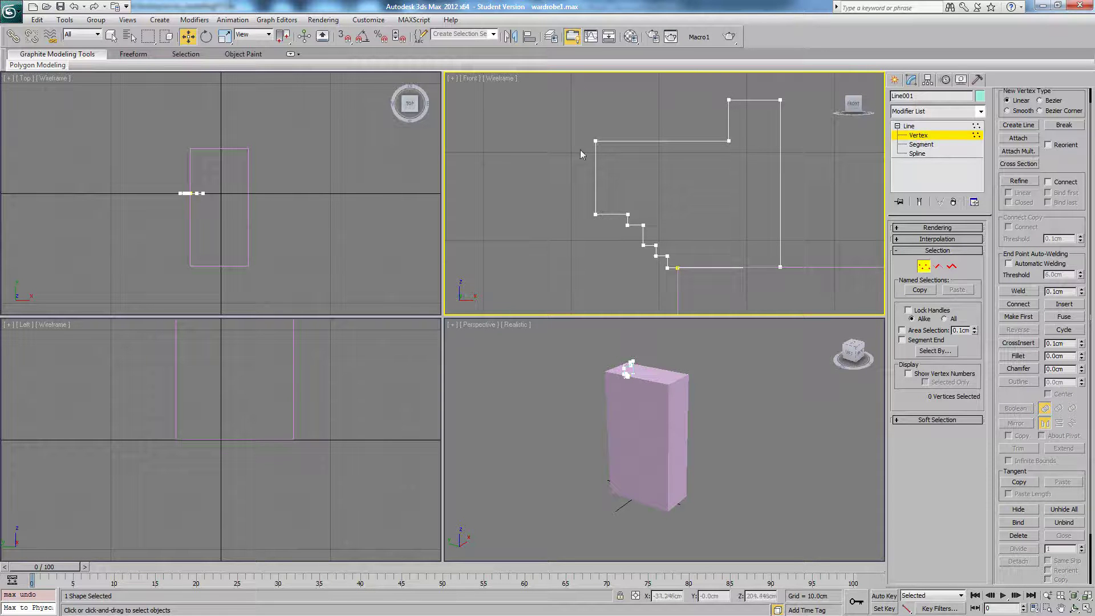
scroll(599, 147, "down", 2)
left_click_drag(542, 121, 758, 231)
Try curving the ledge's inner underside corner with the Smooth and Bezier vertex types and by moving it, and undo the changes.
left_click_drag(629, 193, 601, 230)
left_click(646, 185)
scroll(642, 193, "up", 4)
scroll(655, 210, "down", 2)
right_click(611, 217)
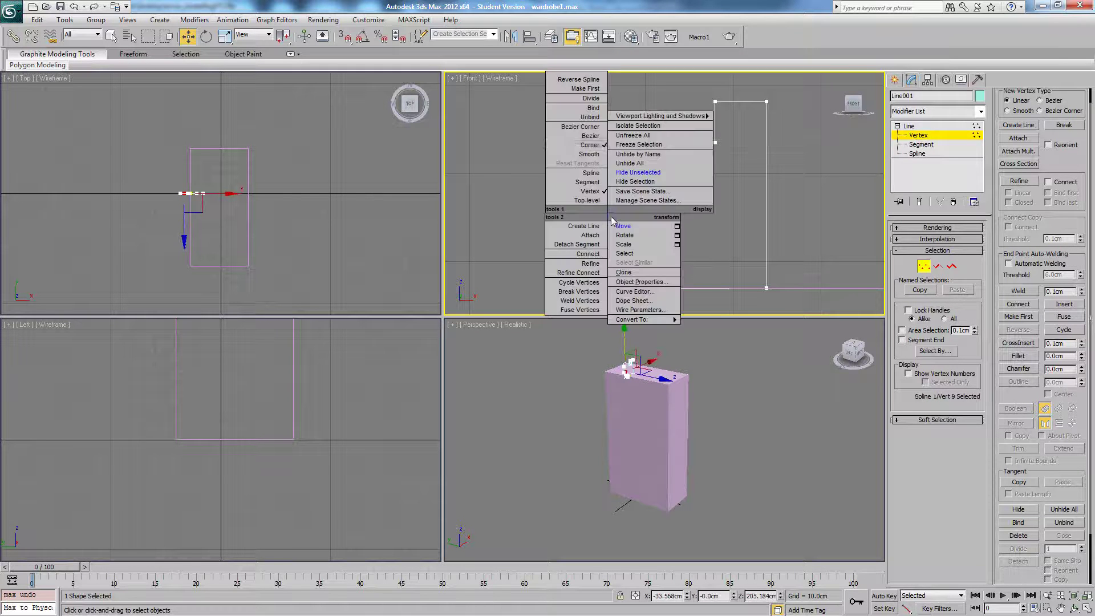
left_click(576, 149)
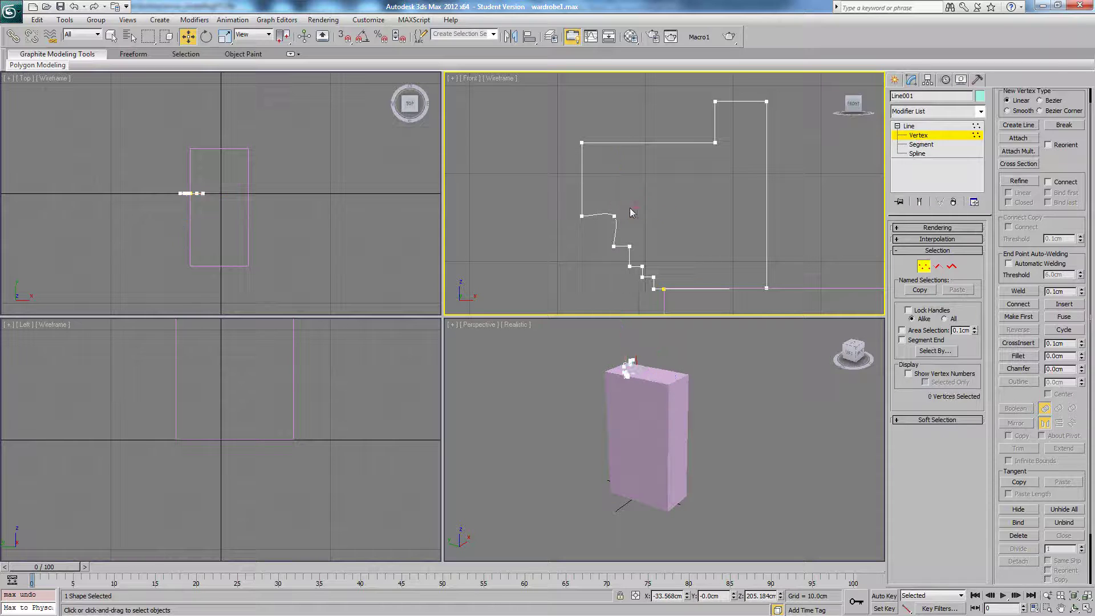
left_click_drag(632, 204, 626, 210)
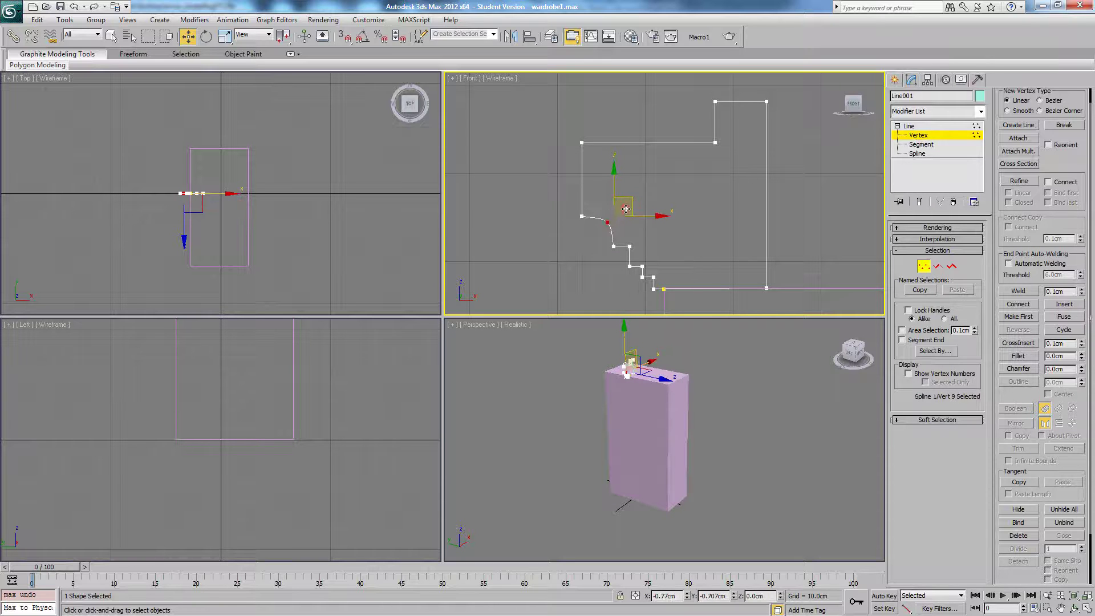
right_click(613, 213)
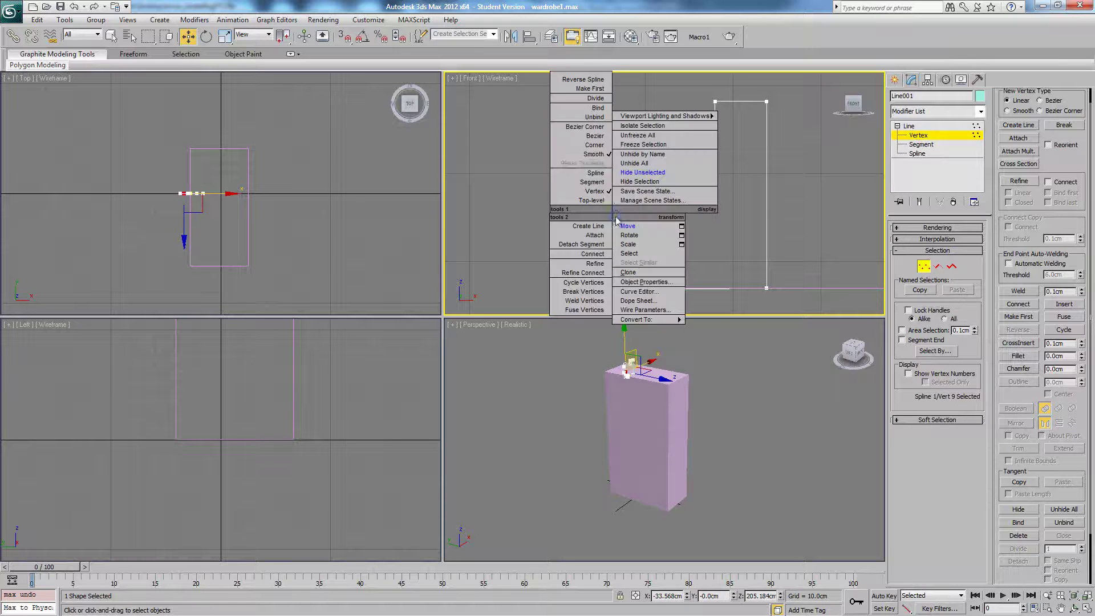
left_click(596, 135)
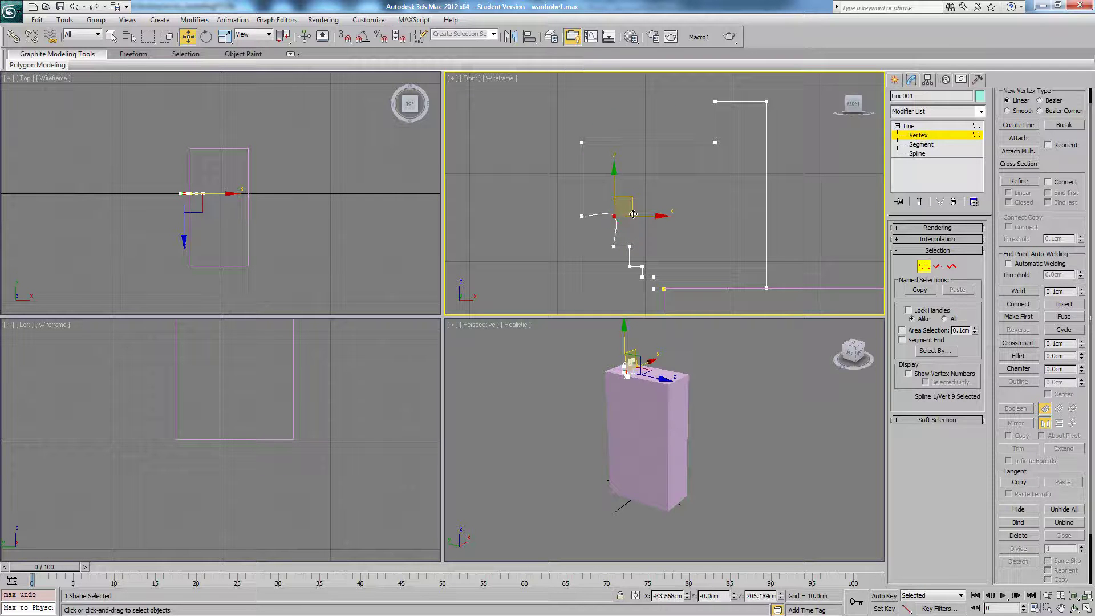
key("ctrl+z")
Fillet the inner corner vertex beneath the ledge into a large arc that reaches both neighbouring vertices.
left_click_drag(1081, 356, 1080, 326)
mouse_move(644, 217)
middle_mouse_down()
mouse_move(660, 198)
mouse_move(646, 204)
middle_mouse_up()
scroll(645, 203, "up", 3)
middle_click_drag(565, 203, 690, 215)
scroll(691, 215, "down", 2)
Fuse the overlapping vertex pairs at both ends of the filleted arc.
left_click_drag(603, 207, 669, 234)
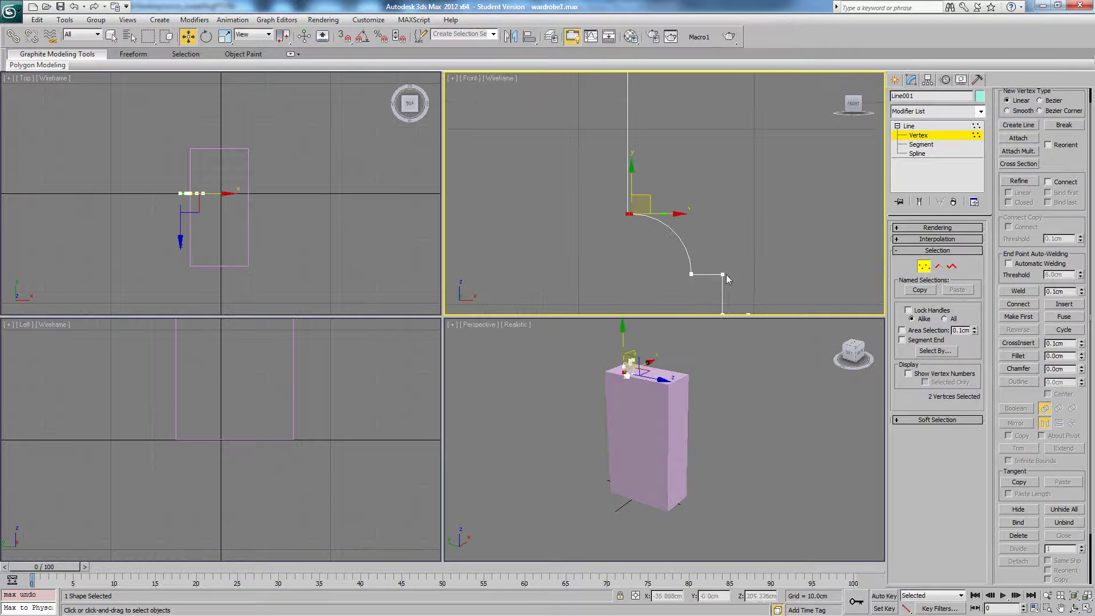
left_click(1061, 318)
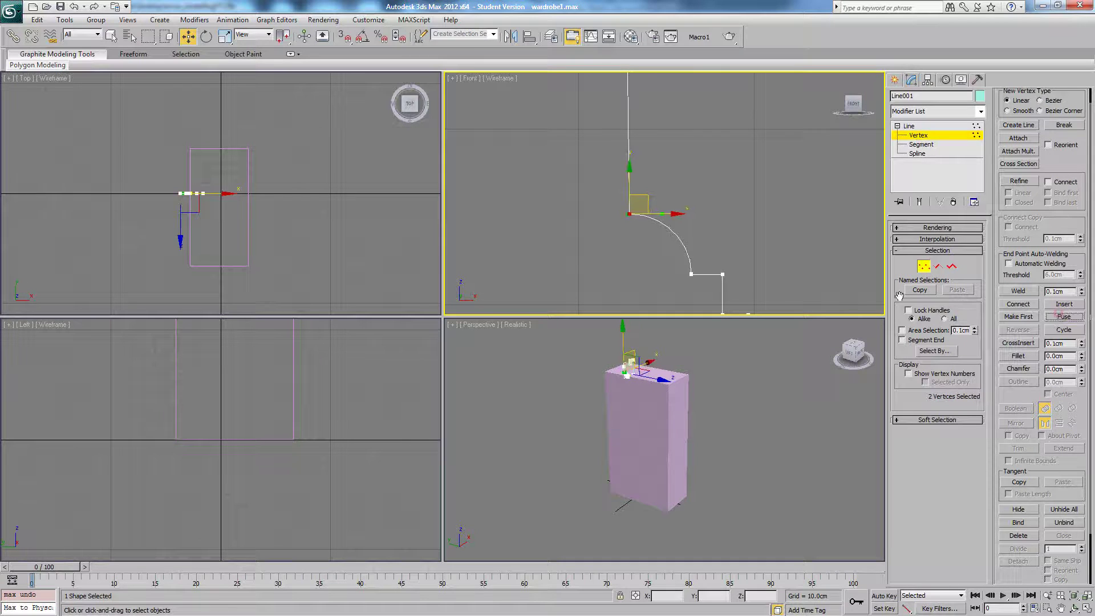
left_click_drag(705, 264, 680, 286)
left_click(1064, 318)
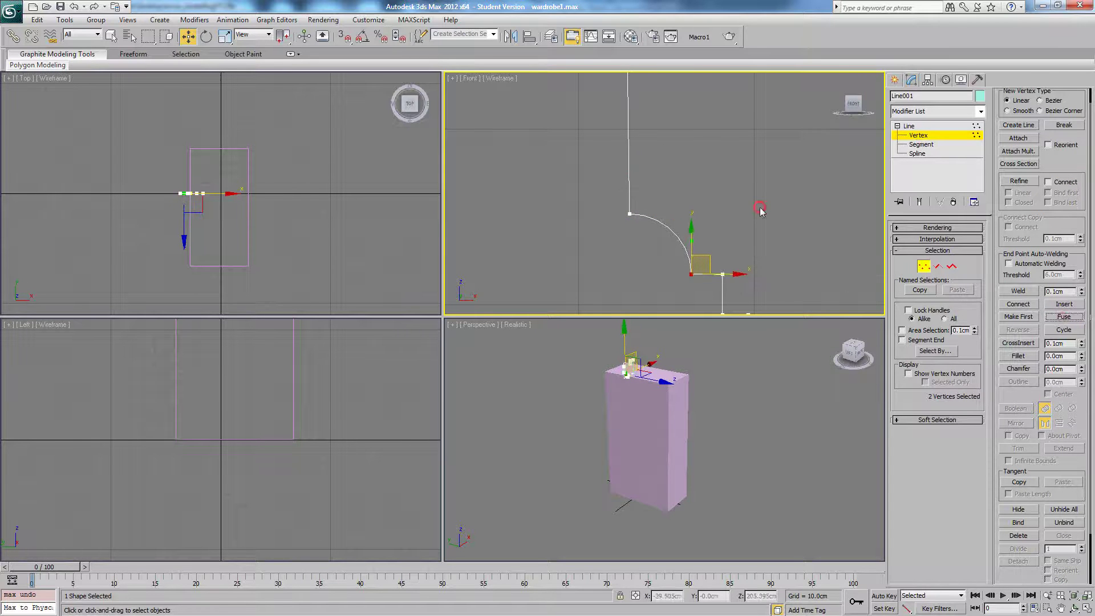
left_click(761, 209)
Shift the ledge's upper outer vertex slightly inward to straighten the ledge's vertical outer edge.
scroll(696, 199, "down", 3)
left_click(647, 130)
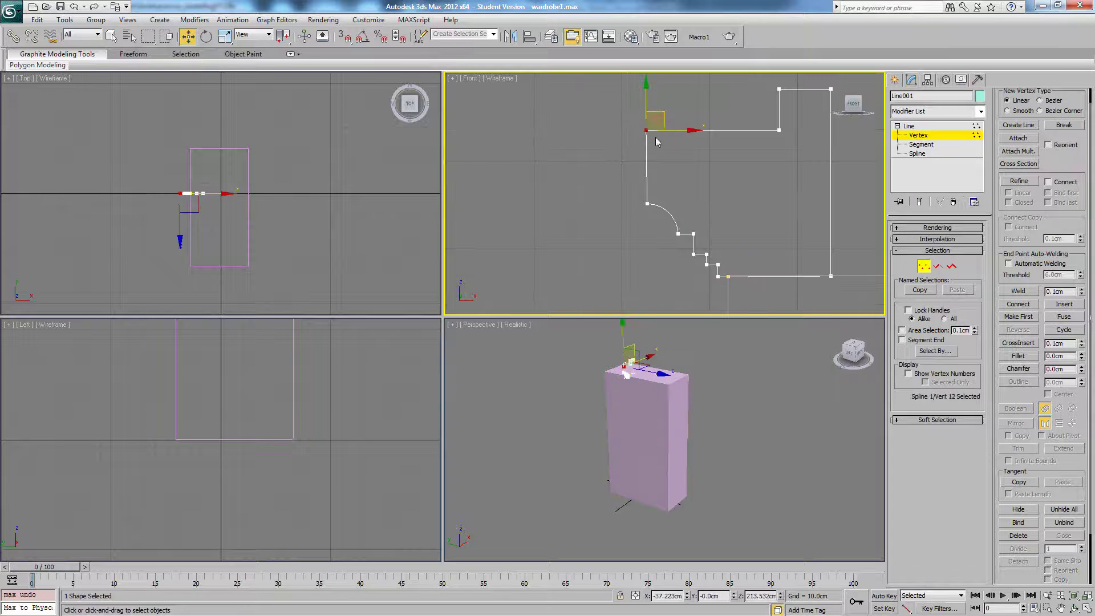
left_click_drag(677, 131, 680, 130)
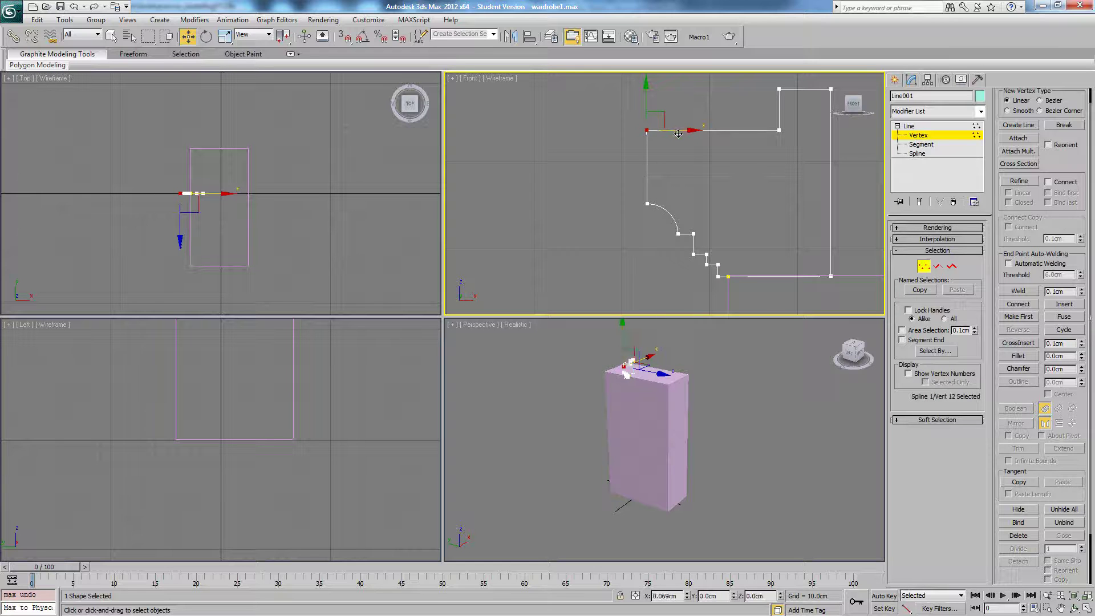
left_click(702, 176)
Fillet the ledge's upper outer corner vertex into a rounded edge spanning about half the ledge's height.
middle_click_drag(702, 176, 635, 178)
scroll(596, 154, "down", 3)
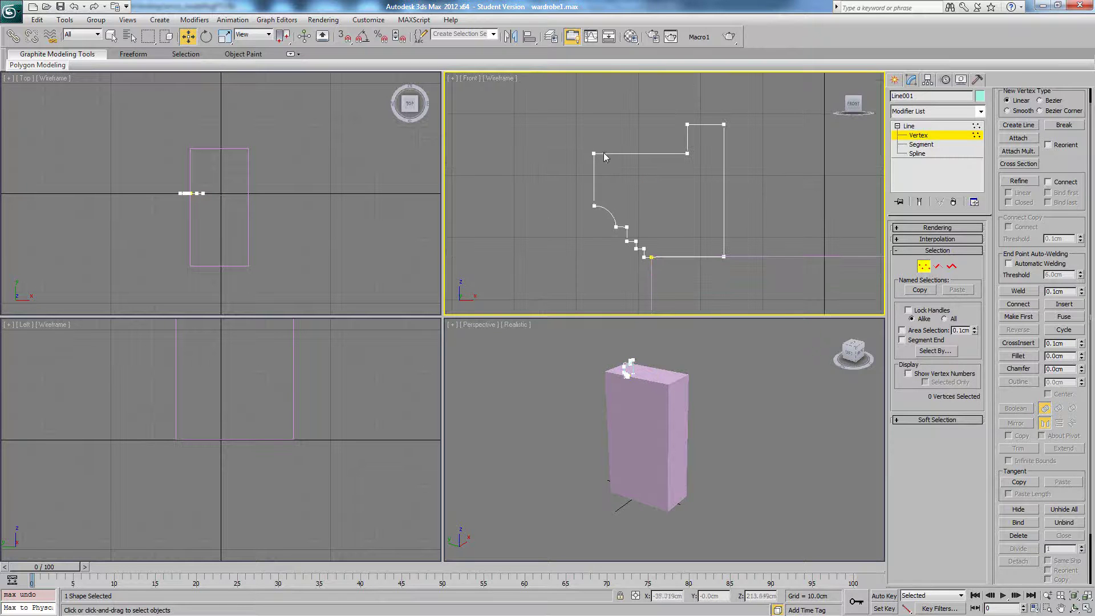
left_click_drag(629, 181, 630, 182)
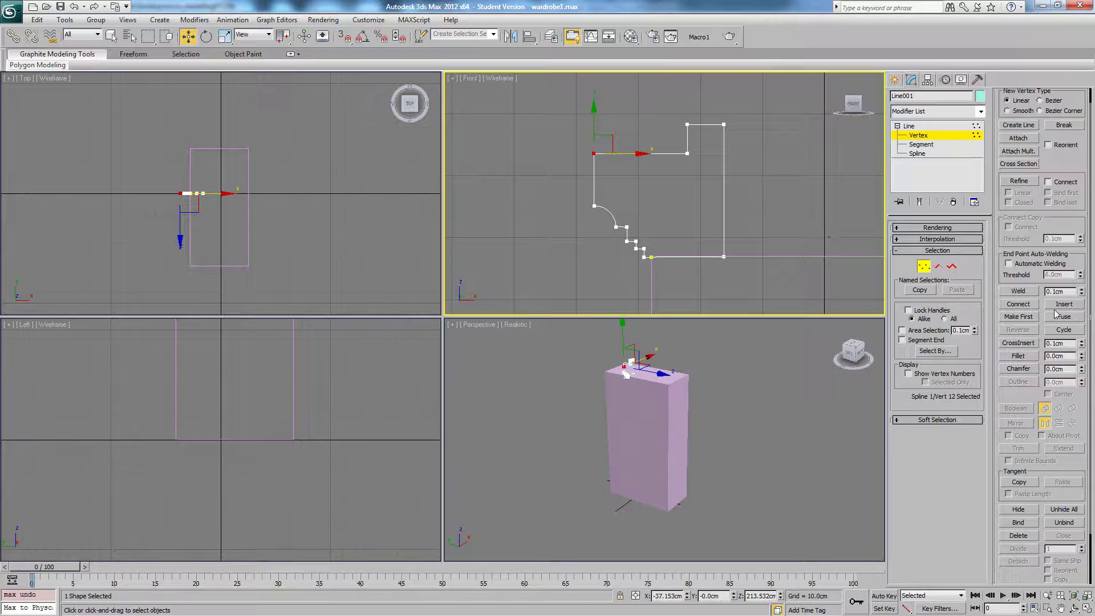
left_click_drag(1081, 353, 1084, 351)
left_click(704, 176)
middle_click_drag(704, 176, 697, 185)
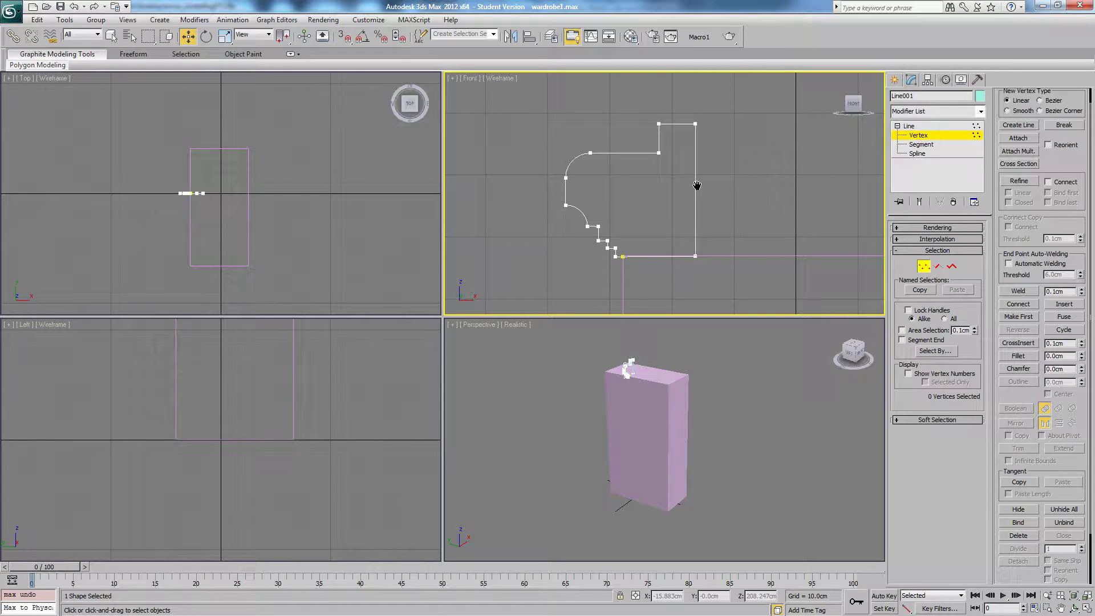
Delete the spline vertex on the box's upper corner and leave vertex editing.
scroll(631, 236, "up", 3)
middle_click_drag(630, 236, 686, 231)
scroll(713, 183, "down", 3)
scroll(604, 196, "up", 3)
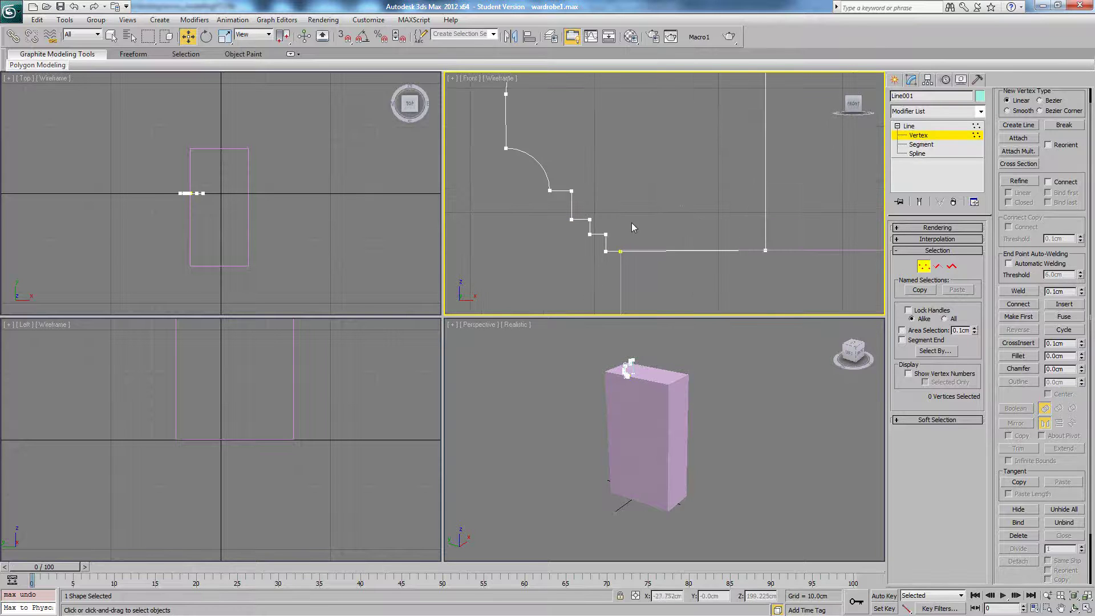
left_click(621, 251)
key("Delete")
scroll(656, 243, "down", 3)
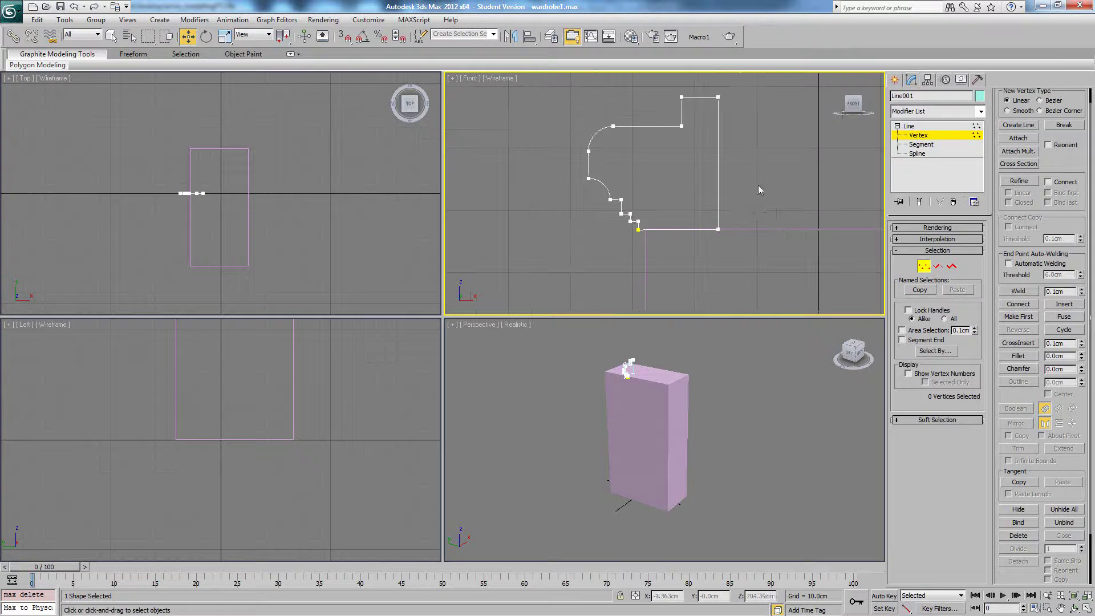
mouse_move(710, 374)
middle_mouse_down("alt")
mouse_move(671, 362)
mouse_move(703, 361)
middle_mouse_up("alt")
left_click(942, 126)
Select all profile vertices from the arc's upper end upward and raise them slightly to make the arc taller.
scroll(631, 187, "down", 2)
middle_click_drag(675, 202, 747, 220)
scroll(651, 192, "up", 4)
left_click(948, 135)
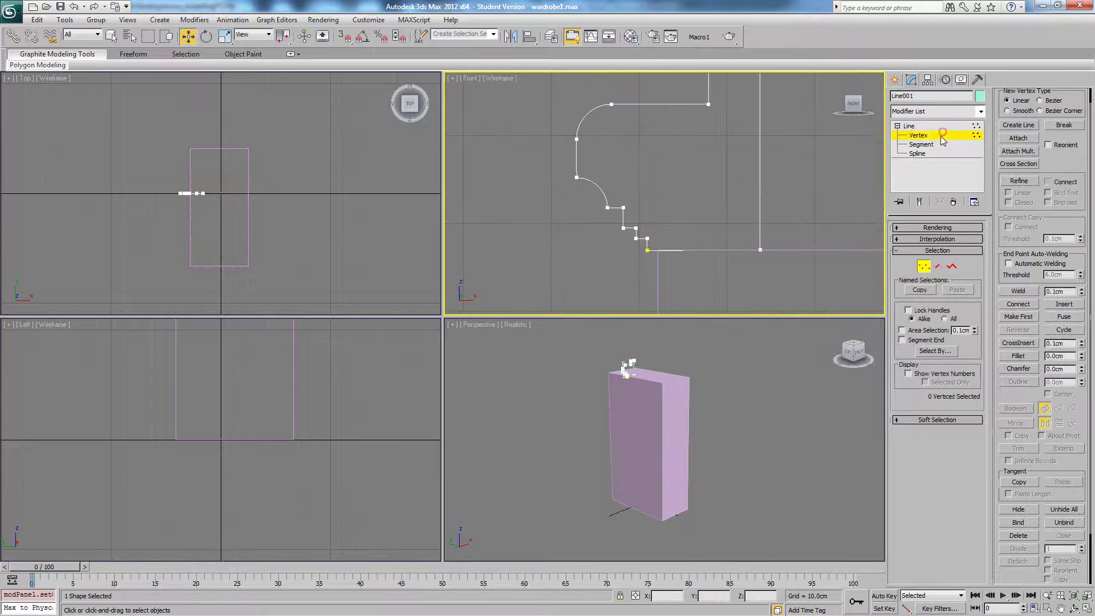
middle_click_drag(594, 147, 613, 166)
left_click_drag(551, 116, 618, 197)
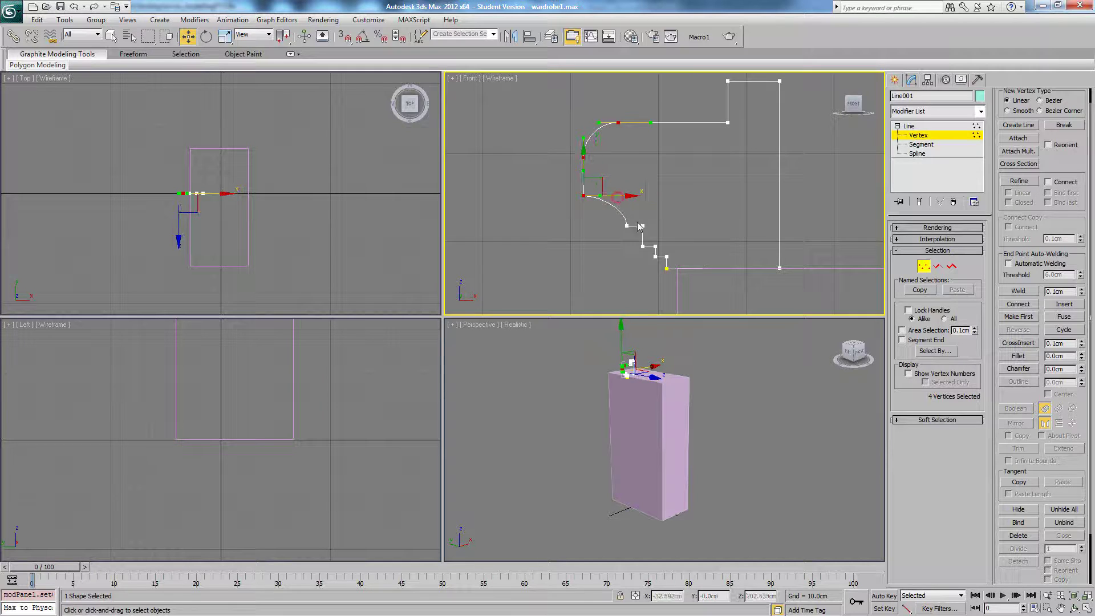
middle_click_drag(686, 258, 692, 320)
left_click_drag(655, 130, 803, 209, "ctrl")
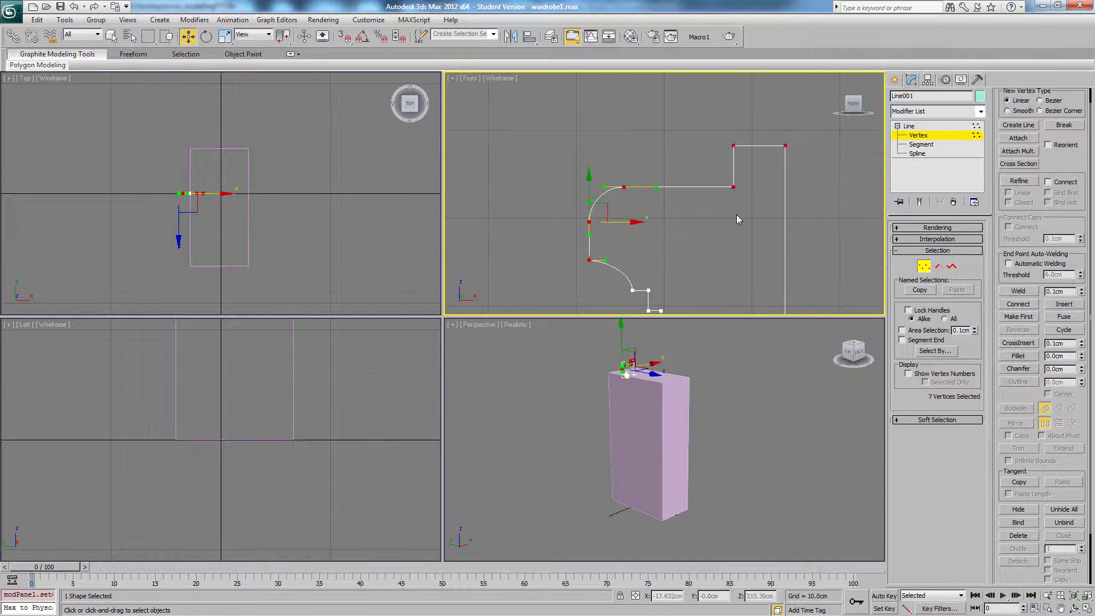
middle_click_drag(619, 224, 631, 177)
left_click_drag(599, 149, 599, 139)
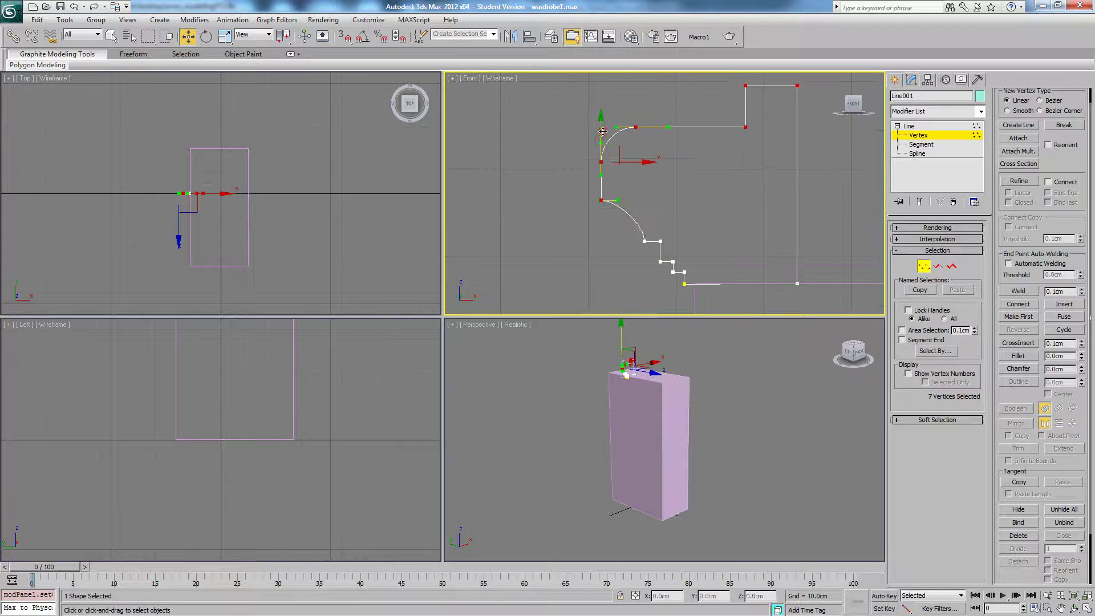
left_click(723, 189)
Lengthen the horizontal Bezier handle at the arc's upper end to round the curve, and deselect the finished profile.
left_click_drag(609, 187, 596, 207)
scroll(630, 214, "up", 2)
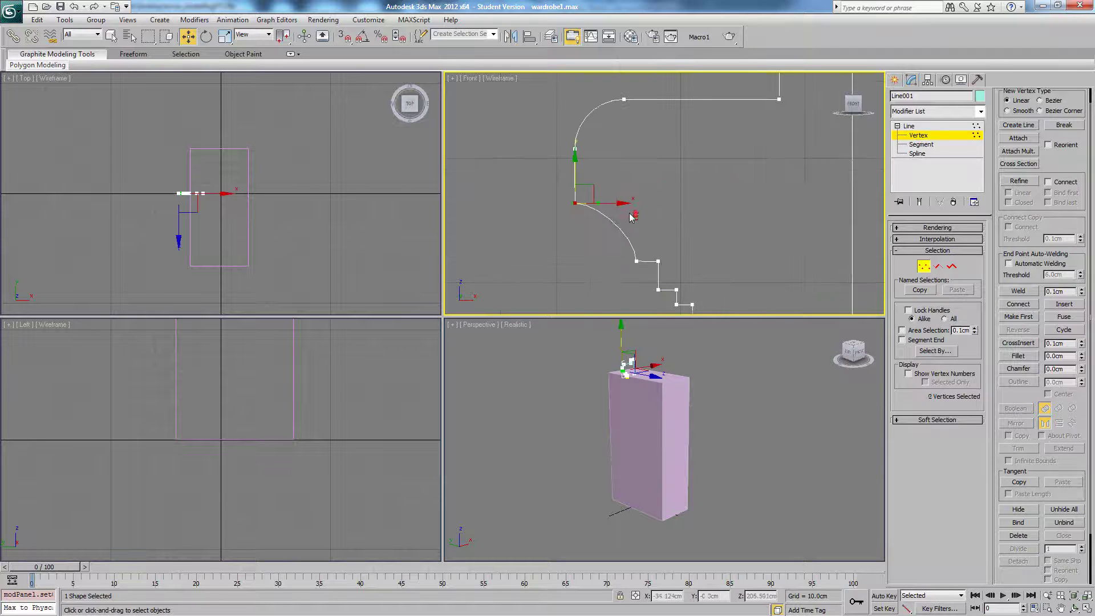
scroll(620, 212, "up", 3)
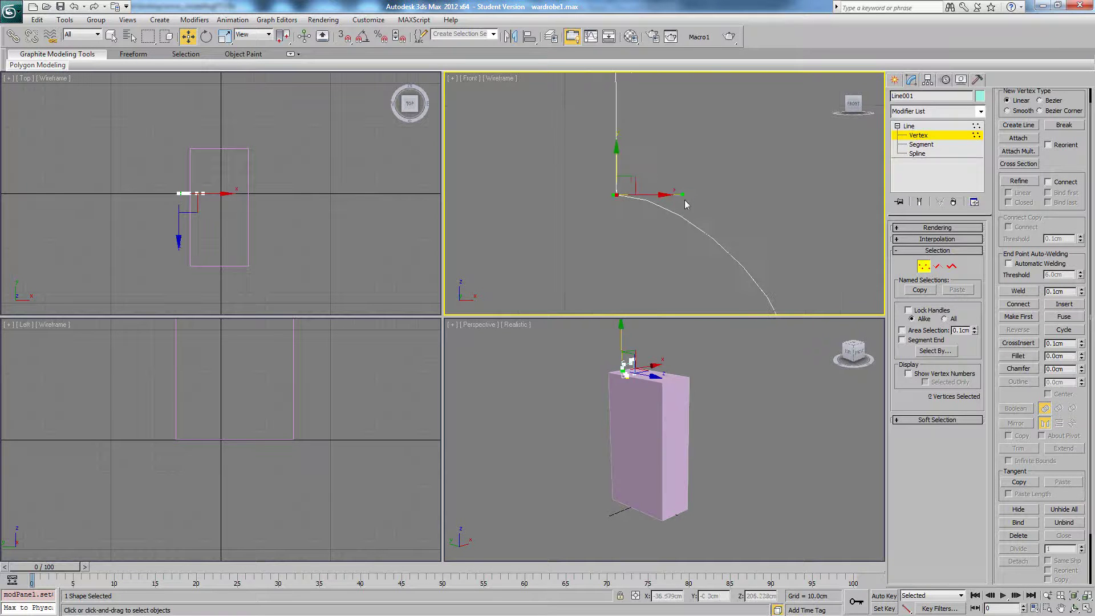
left_click(686, 202)
left_click_drag(636, 189, 605, 203)
scroll(685, 195, "down", 3)
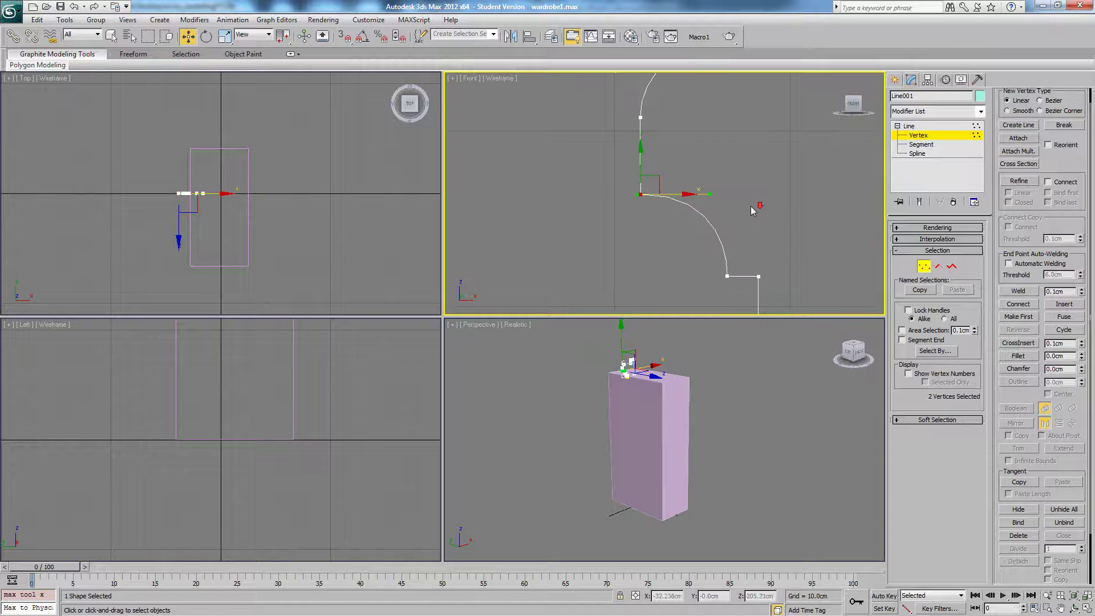
scroll(767, 233, "down", 3)
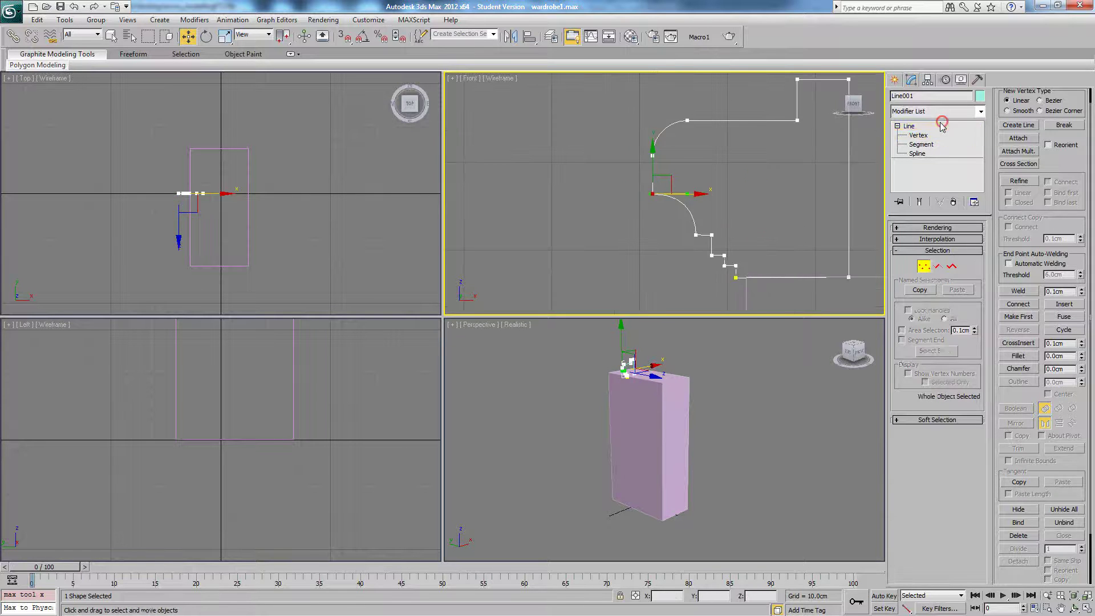
left_click(571, 174)
Select the wardrobe box and turn on edged faces in the perspective view.
scroll(669, 189, "down", 2)
middle_click_drag(741, 189, 637, 184)
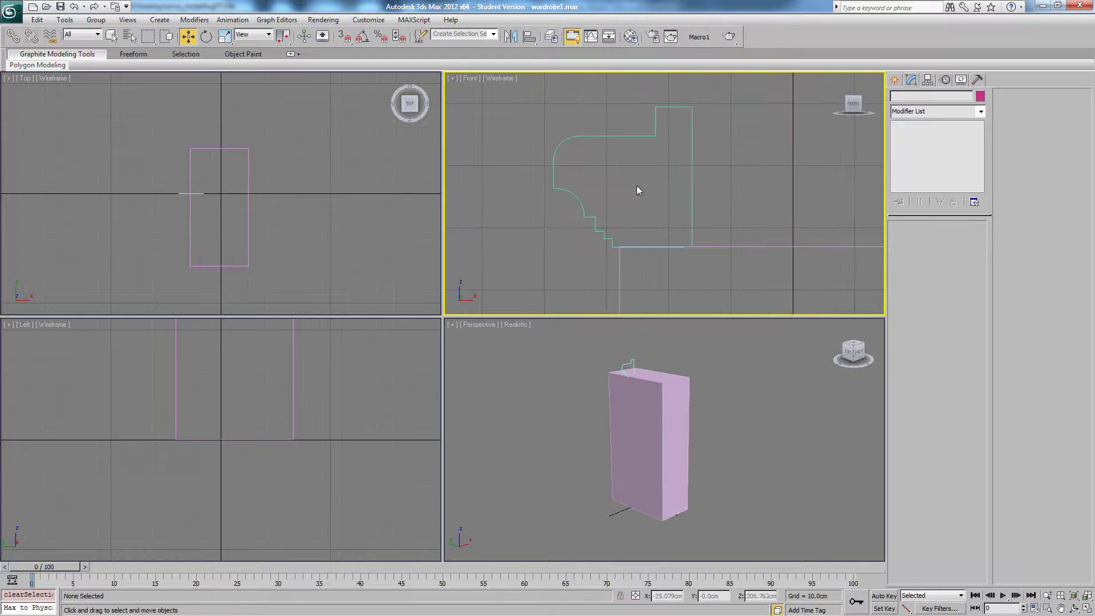
middle_click_drag(703, 232, 663, 203)
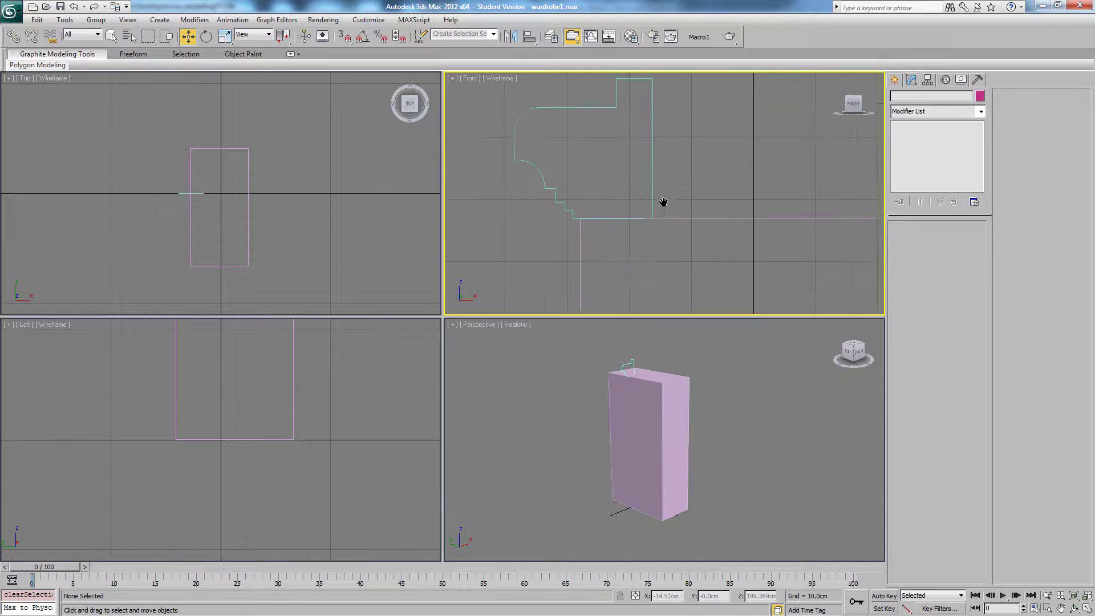
scroll(650, 379, "up", 6)
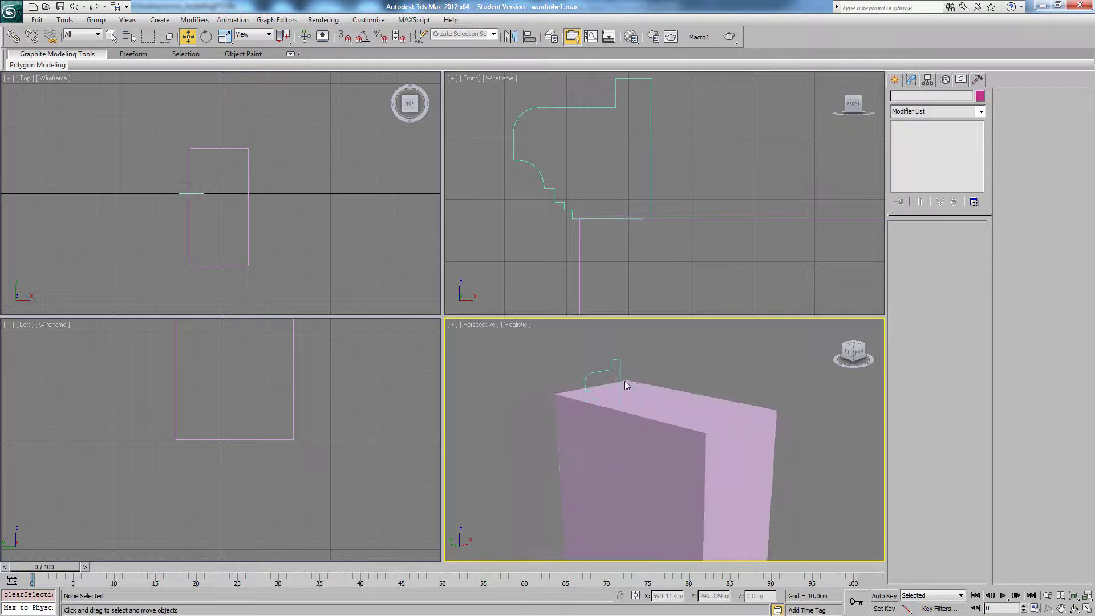
left_click(770, 410)
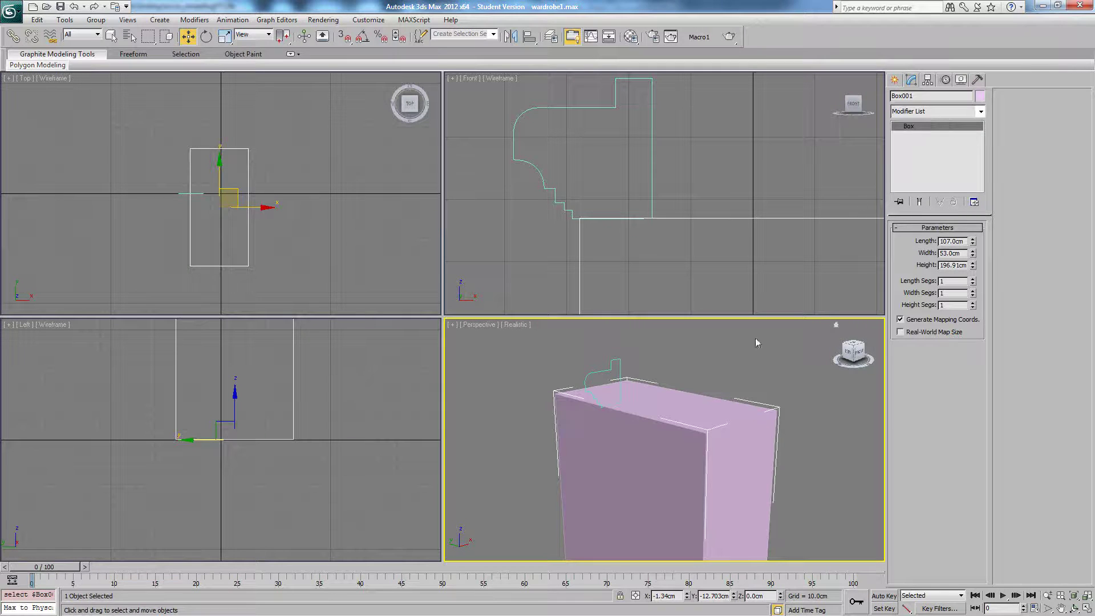
key("F4")
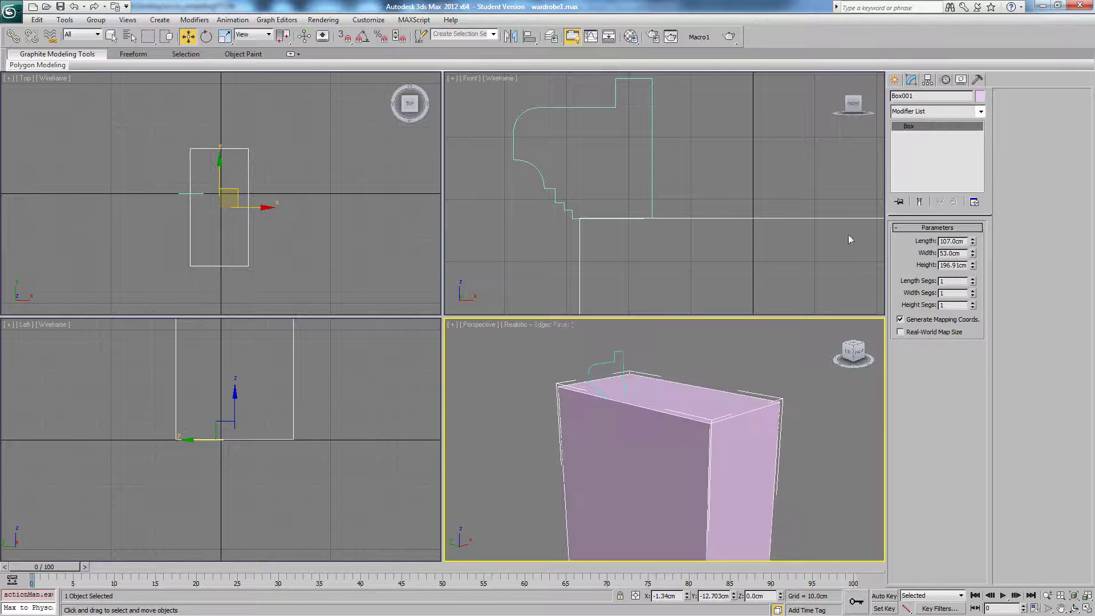
Start the Line tool and turn on 3D snapping with only Vertex as the snap target.
left_click(896, 81)
left_click(916, 163)
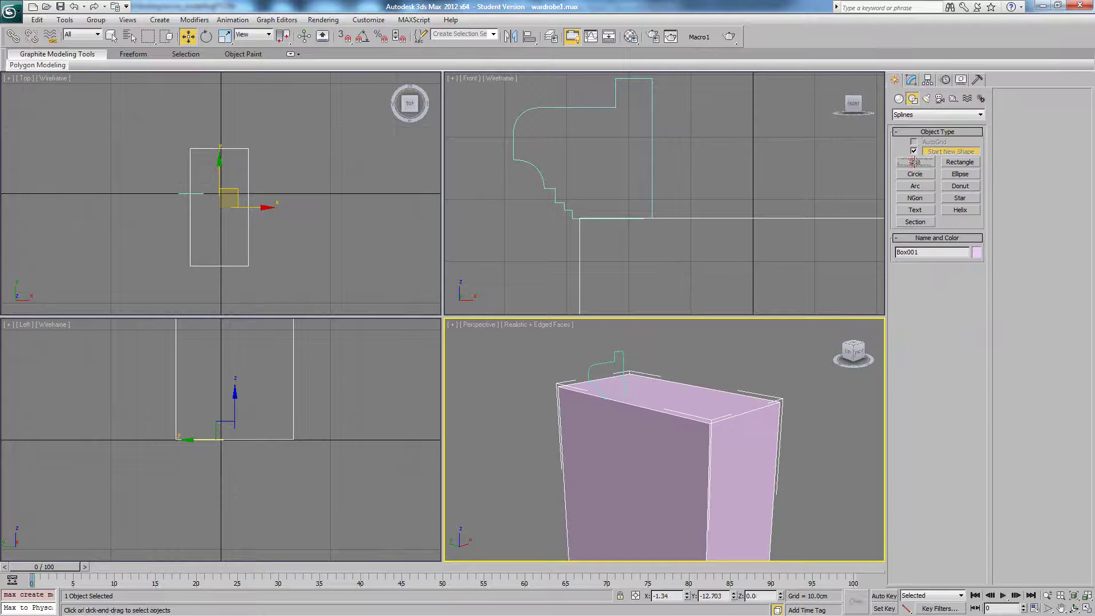
middle_click_drag(707, 433, 734, 413, "alt")
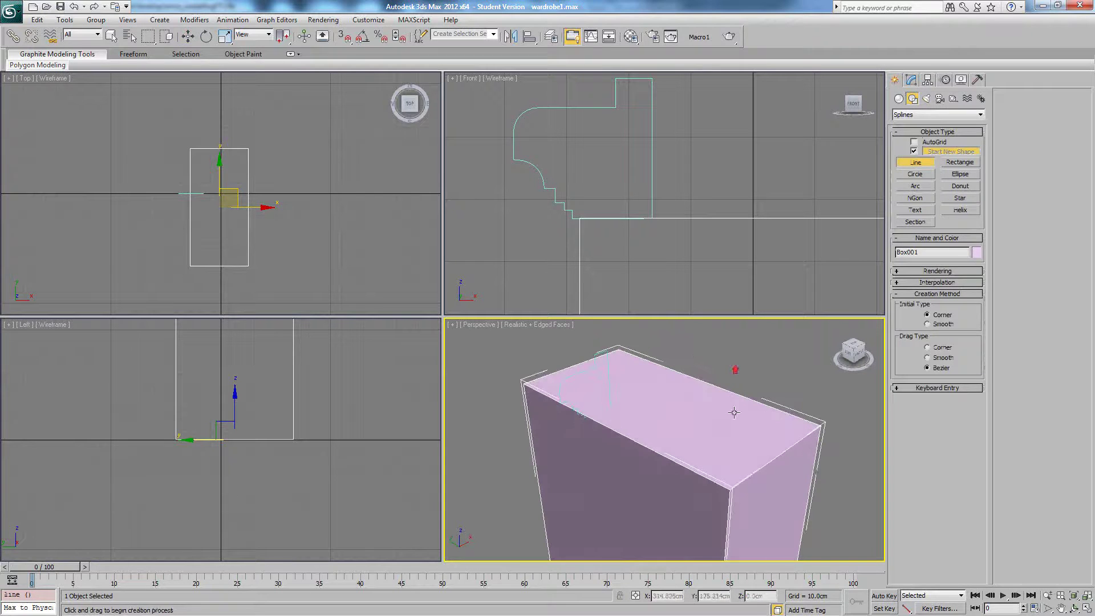
left_click(345, 37)
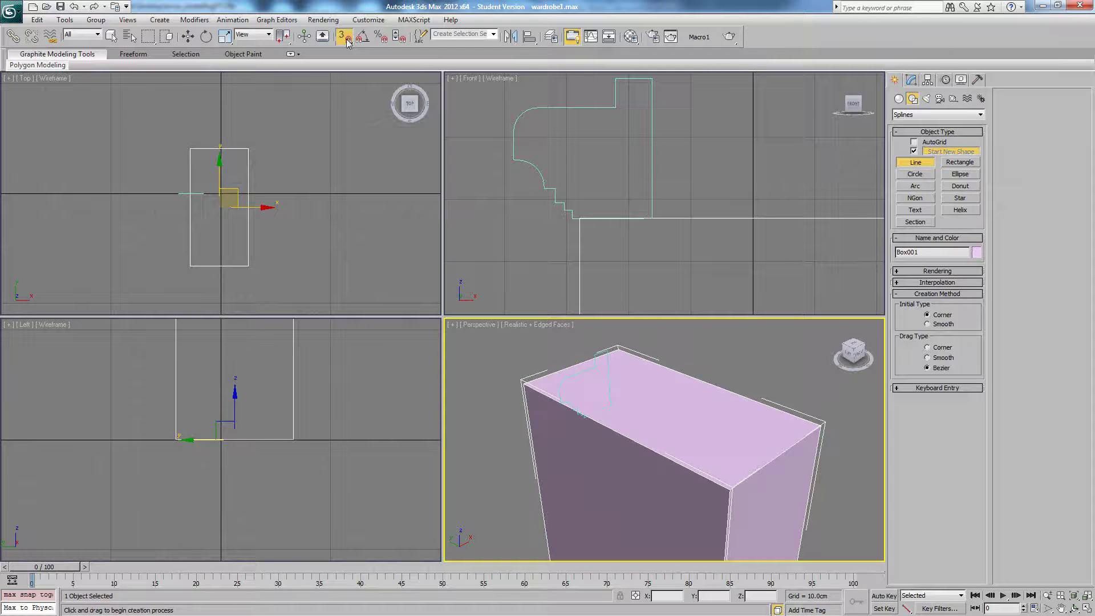
right_click(346, 38)
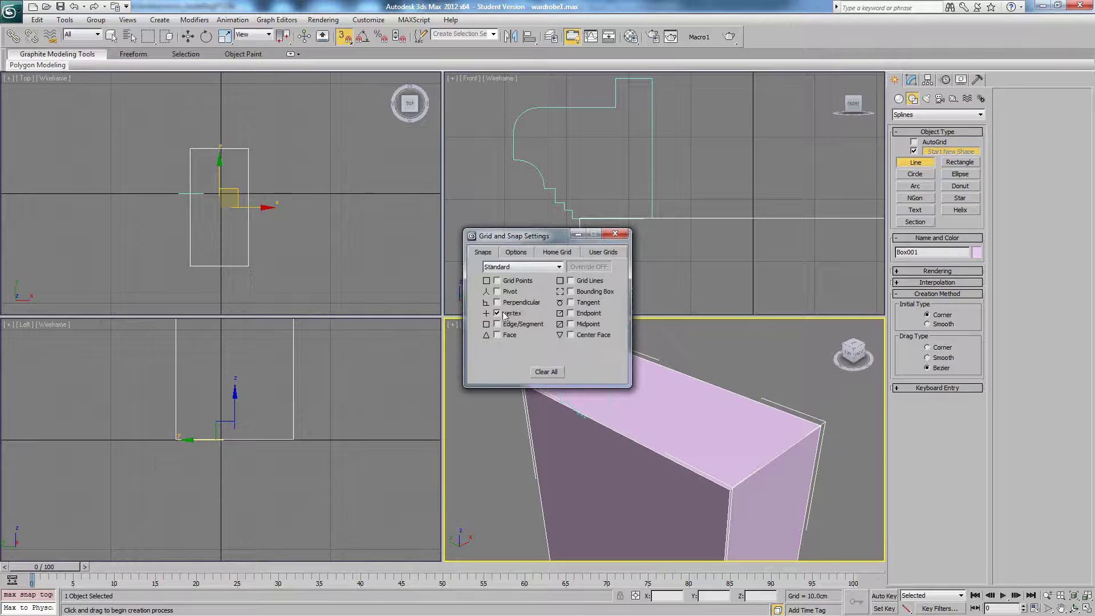
left_click(617, 235)
Draw an open three-segment line through the box's four top corners, leaving the long back edge open.
left_click(819, 430)
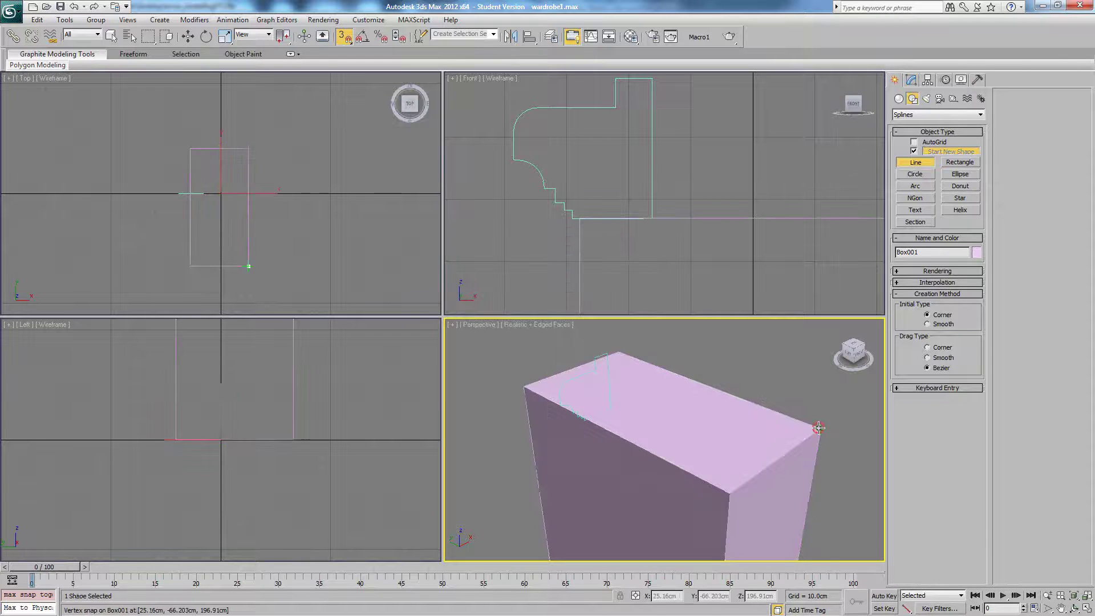
left_click(729, 492)
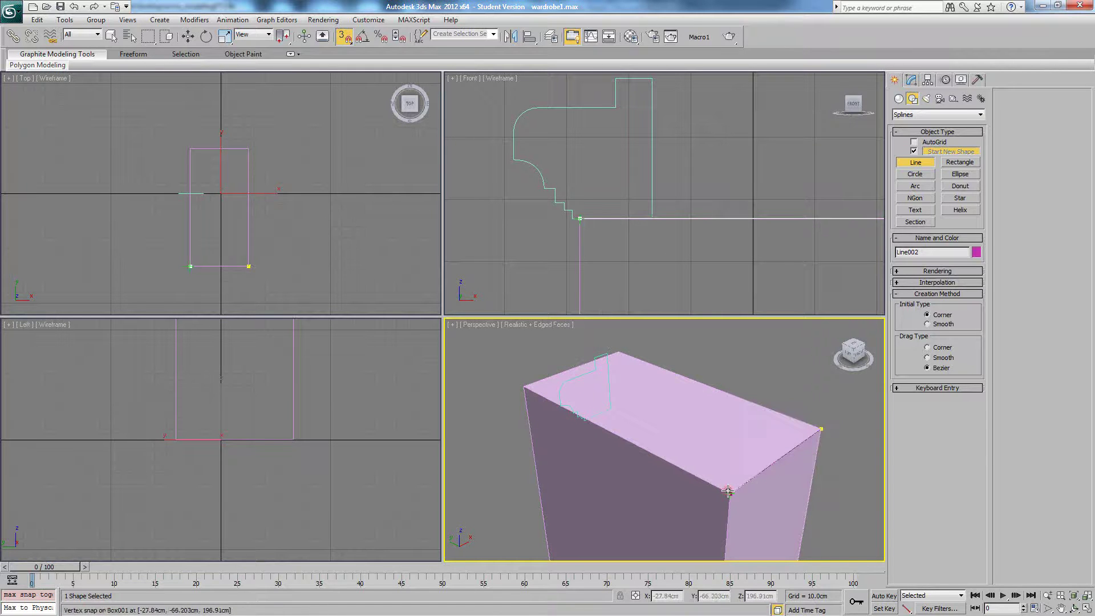
left_click(525, 387)
left_click(618, 353)
right_click(736, 367)
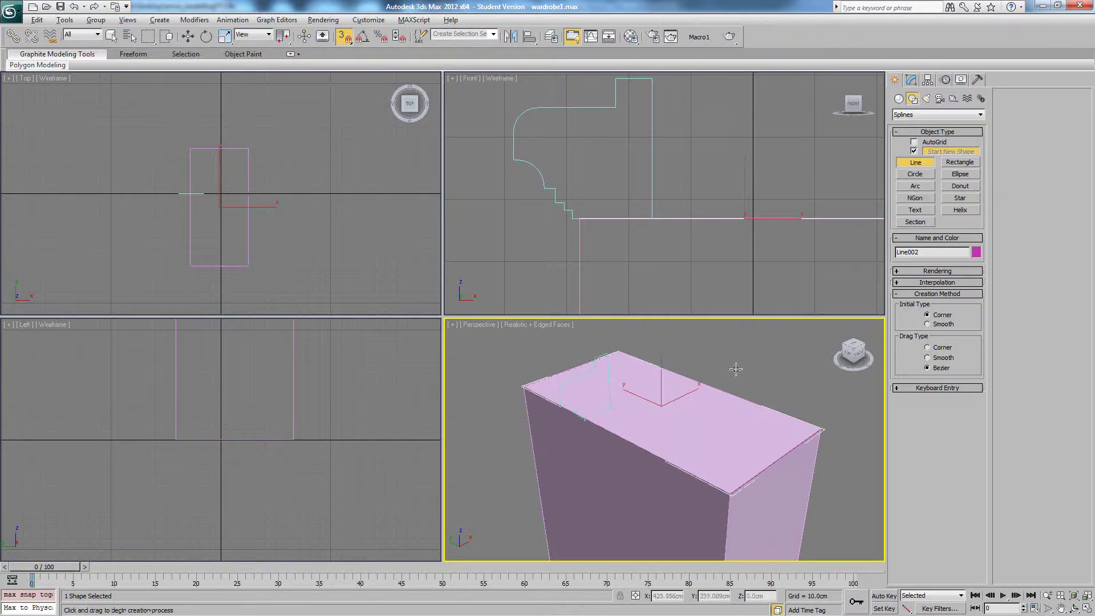
mouse_move(736, 369)
middle_mouse_down("alt")
mouse_move(694, 360)
mouse_move(738, 372)
middle_mouse_up("alt")
right_click(738, 375)
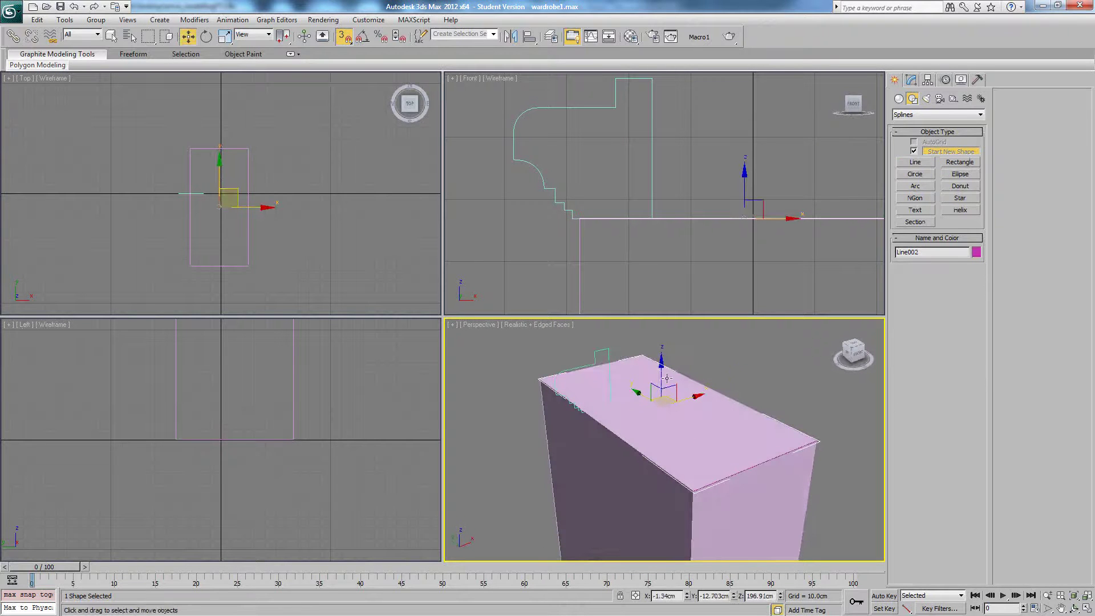
Turn off snapping, lift the open line above the box to inspect its shape, and undo the move.
left_click_drag(662, 376, 665, 332)
key("ctrl+z")
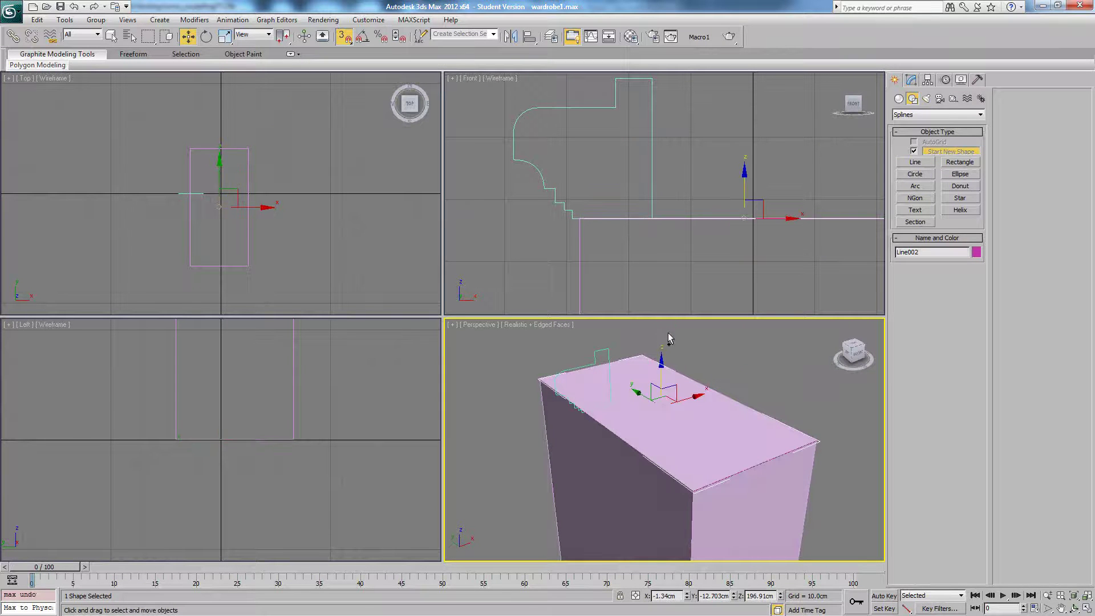
left_click(347, 40)
scroll(693, 397, "down", 2)
left_click_drag(666, 393, 667, 349)
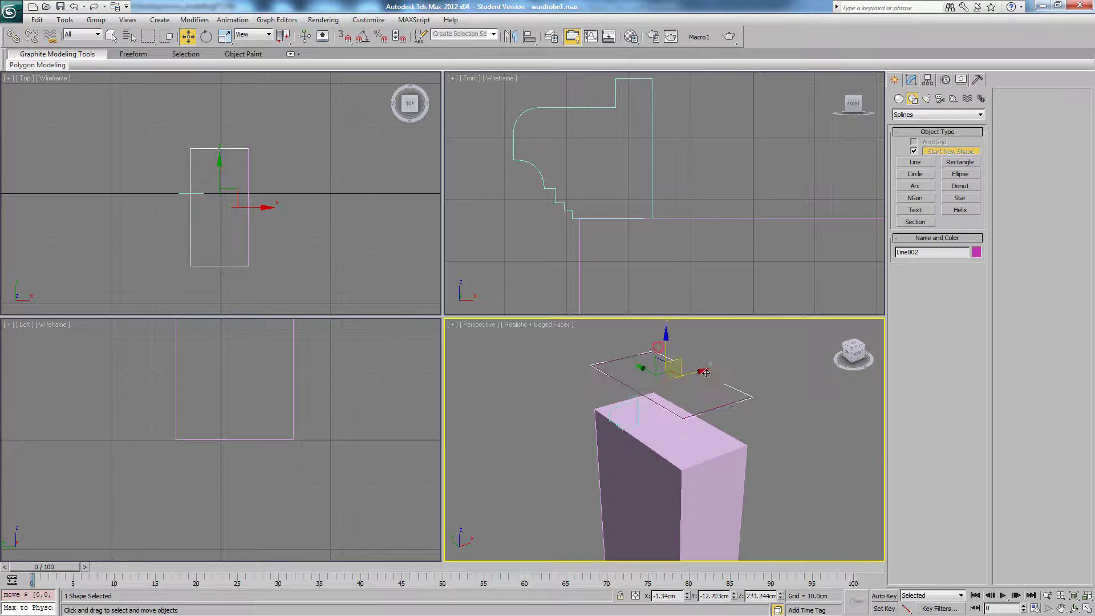
middle_click_drag(677, 371, 690, 426, "alt")
key("ctrl+z")
Select the wardrobe box and hide it, leaving only the profile and the path line.
left_click(708, 441)
right_click(709, 436)
left_click(729, 404)
scroll(691, 427, "up", 5)
scroll(632, 432, "down", 3)
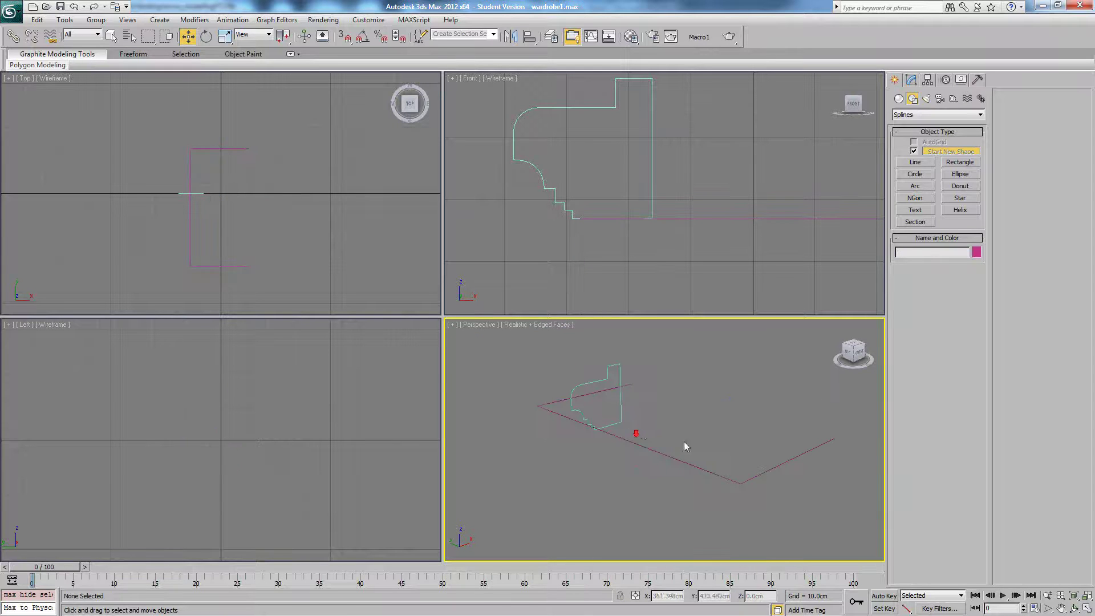
Apply a Sweep modifier to the three-sided path line.
left_click(656, 452)
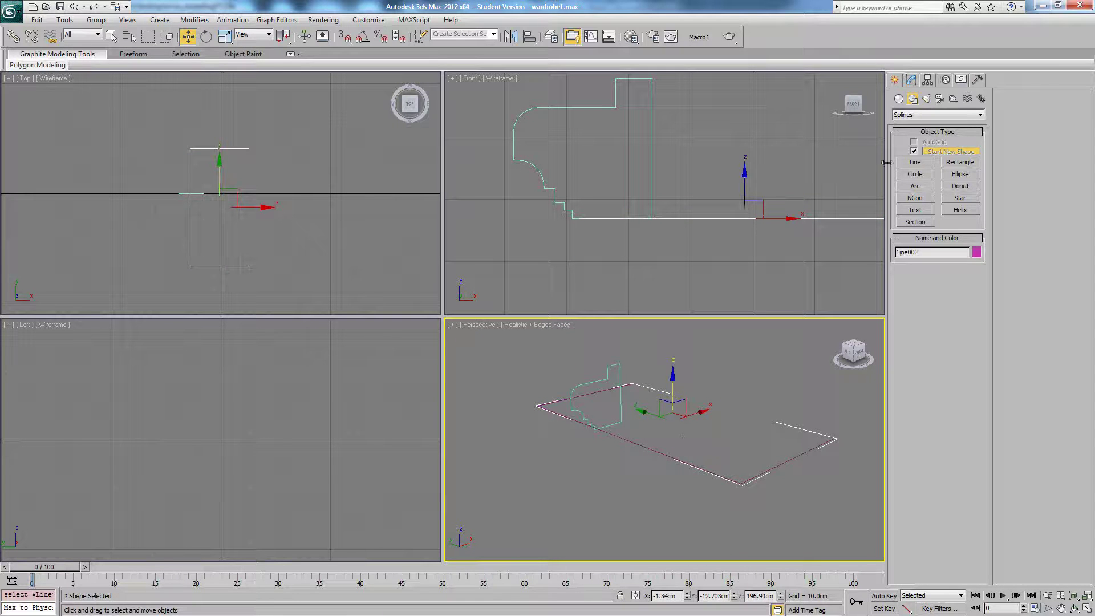
left_click(913, 81)
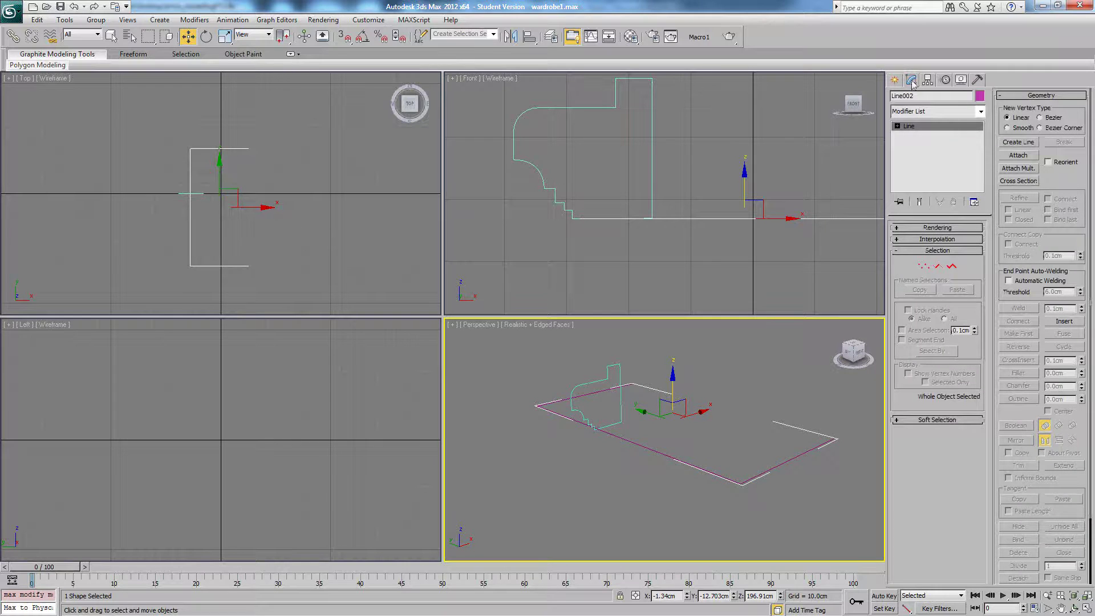
left_click(982, 113)
scroll(934, 371, "down", 15)
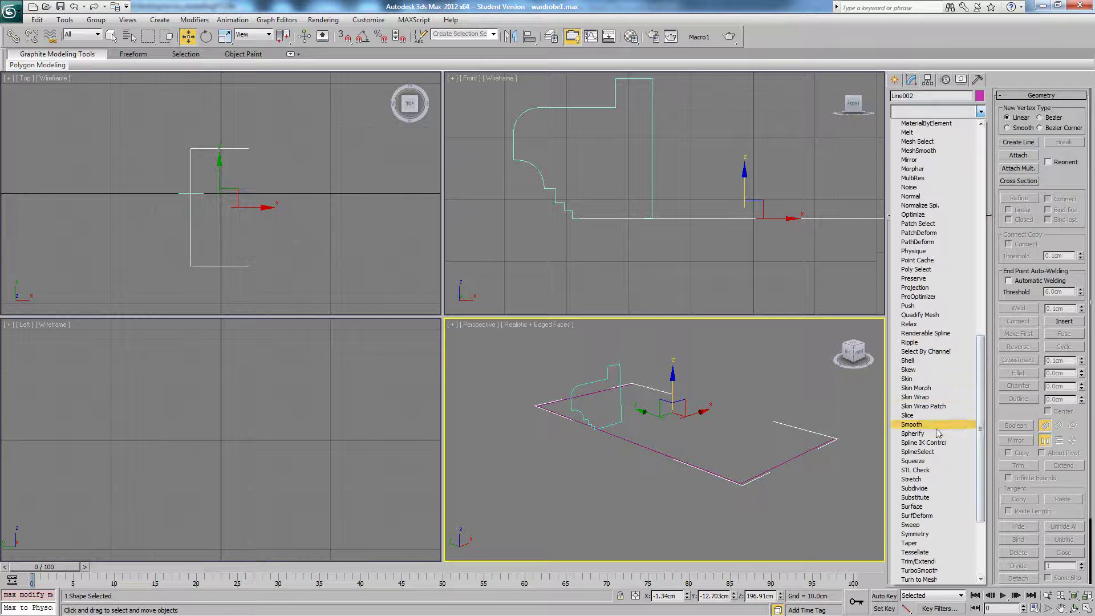
left_click(938, 525)
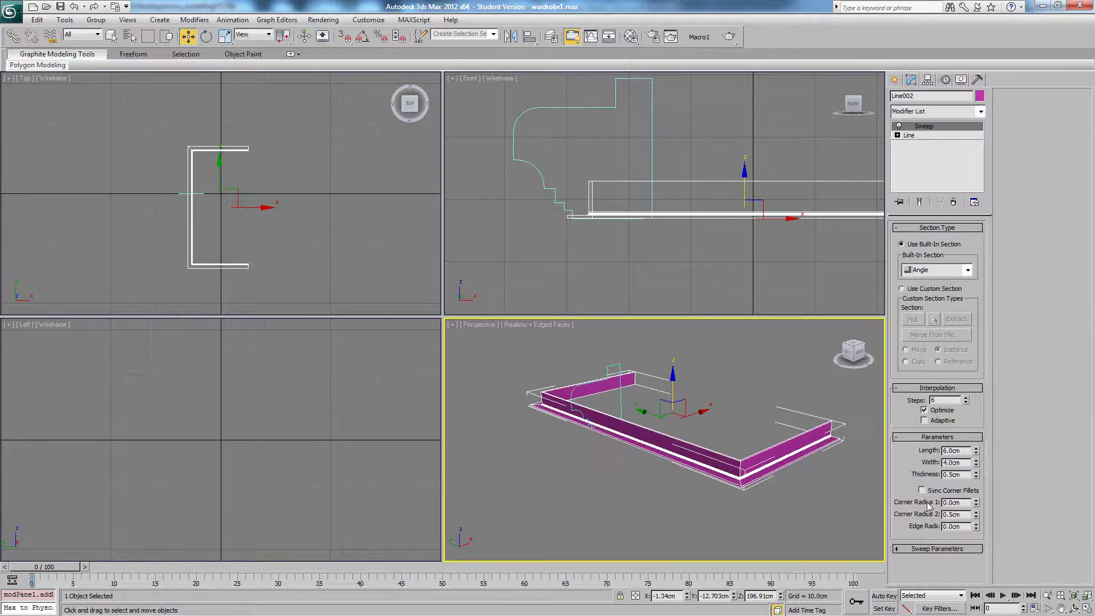
mouse_move(791, 417)
middle_mouse_down("alt")
mouse_move(757, 426)
mouse_move(792, 406)
middle_mouse_up("alt")
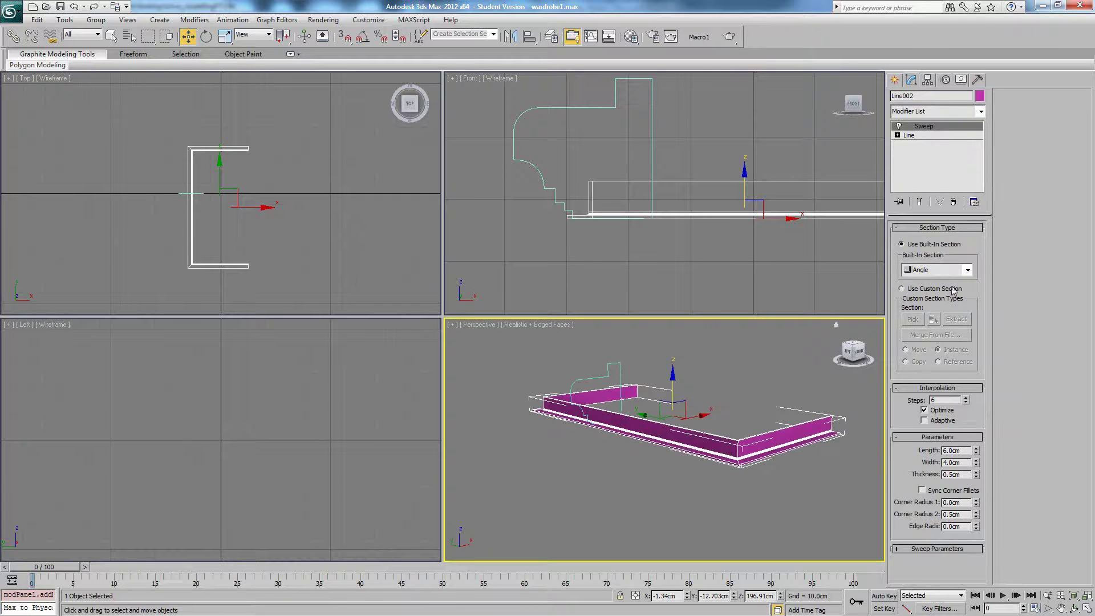
mouse_move(714, 374)
middle_mouse_down("alt")
mouse_move(694, 402)
mouse_move(724, 382)
middle_mouse_up("alt")
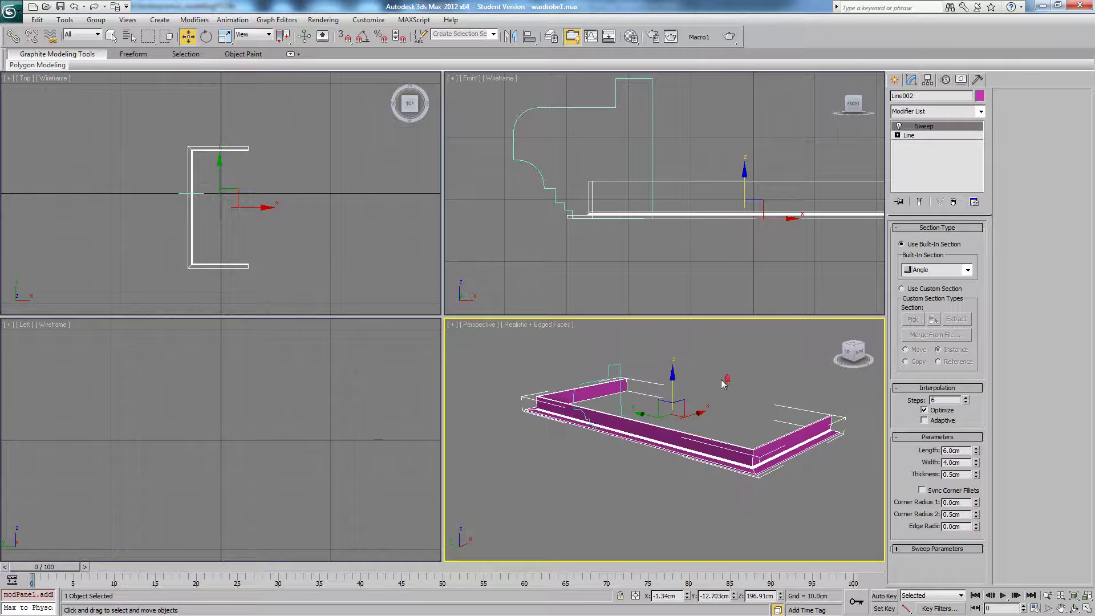
Try the Bar, Channel, Cylinder, Half Round and Pipe built-in sweep sections, and return to Angle.
left_click(964, 271)
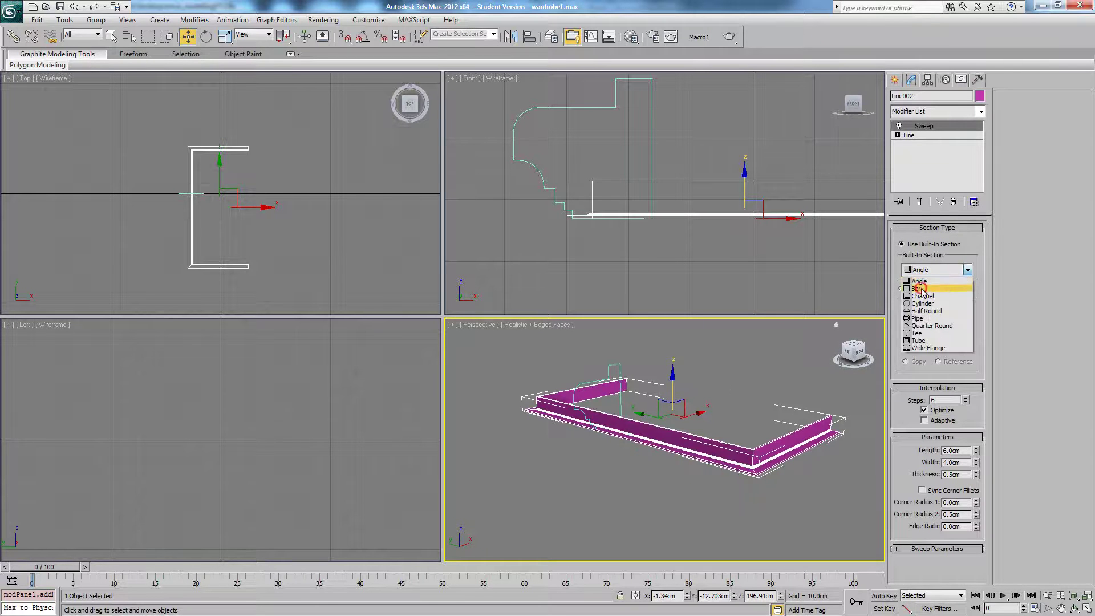
left_click(929, 289)
left_click(967, 270)
left_click(931, 297)
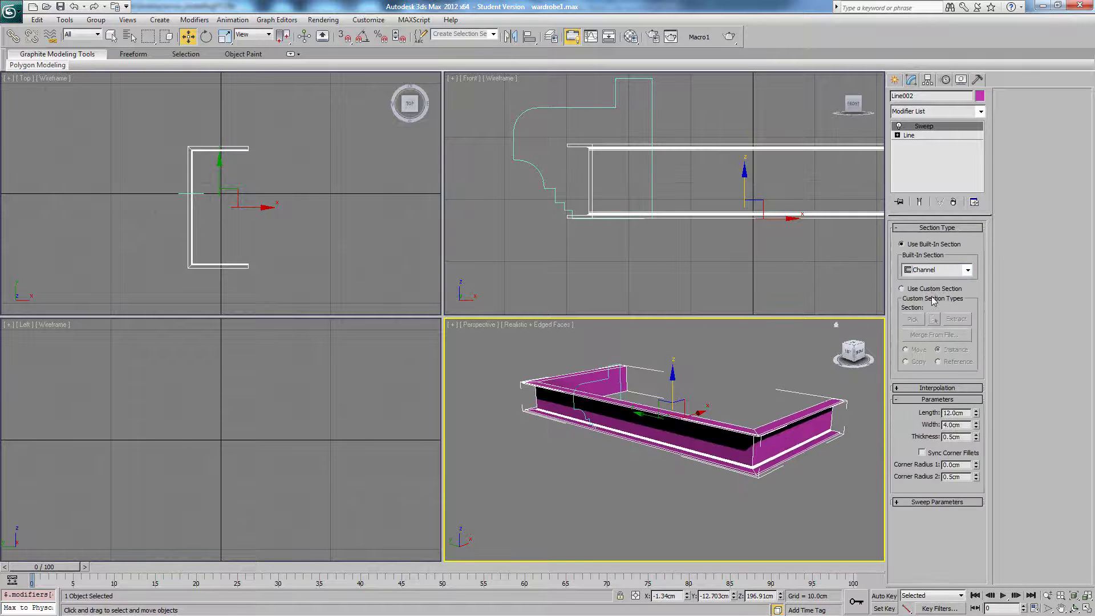
middle_click_drag(835, 360, 782, 371, "alt")
left_click(963, 271)
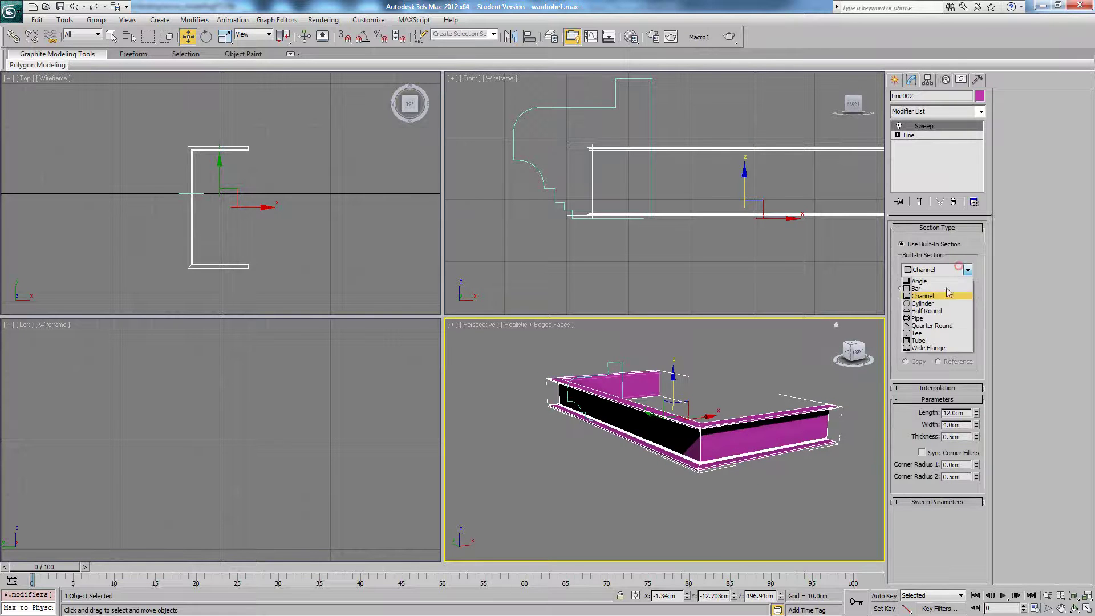
left_click(938, 305)
left_click(958, 270)
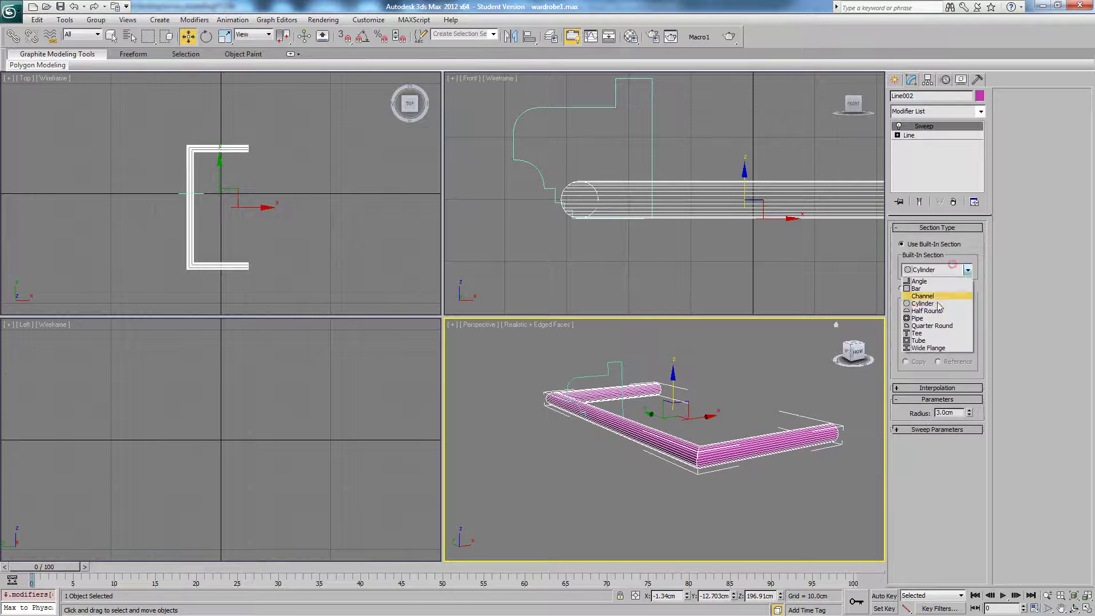
left_click(934, 311)
left_click(954, 270)
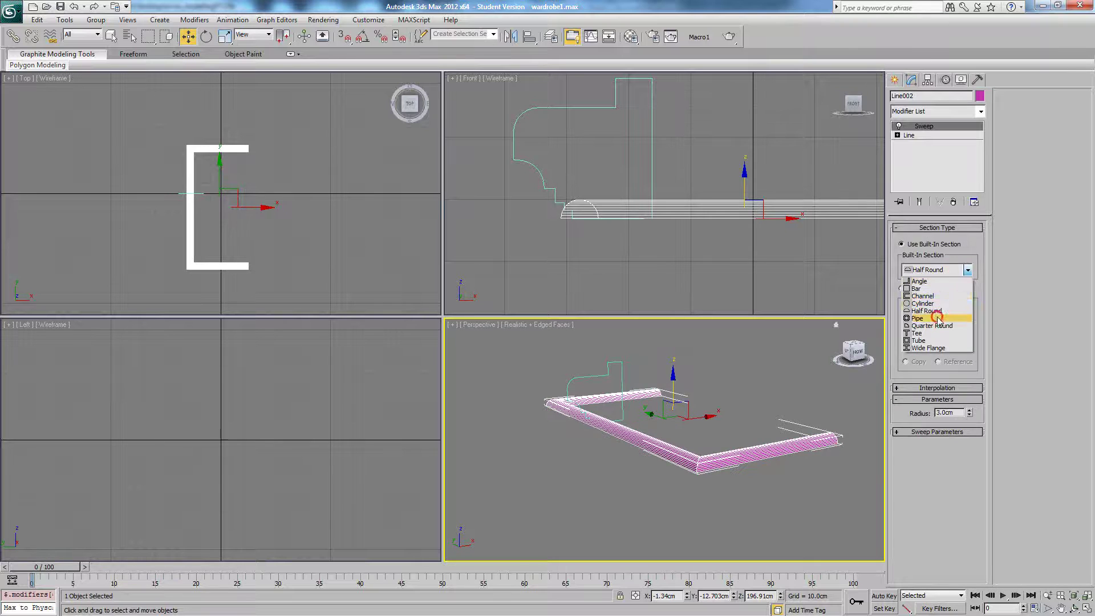
left_click(939, 318)
left_click(954, 270)
left_click(946, 278)
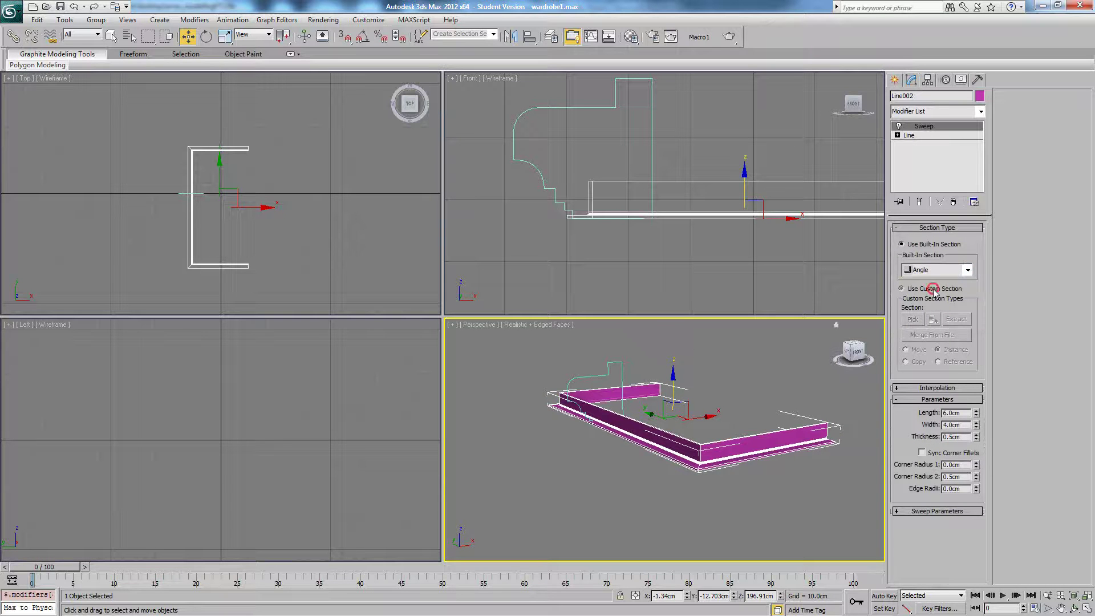
Switch the sweep to a custom section and pick the cornice profile spline as its shape.
left_click(903, 288)
left_click(914, 319)
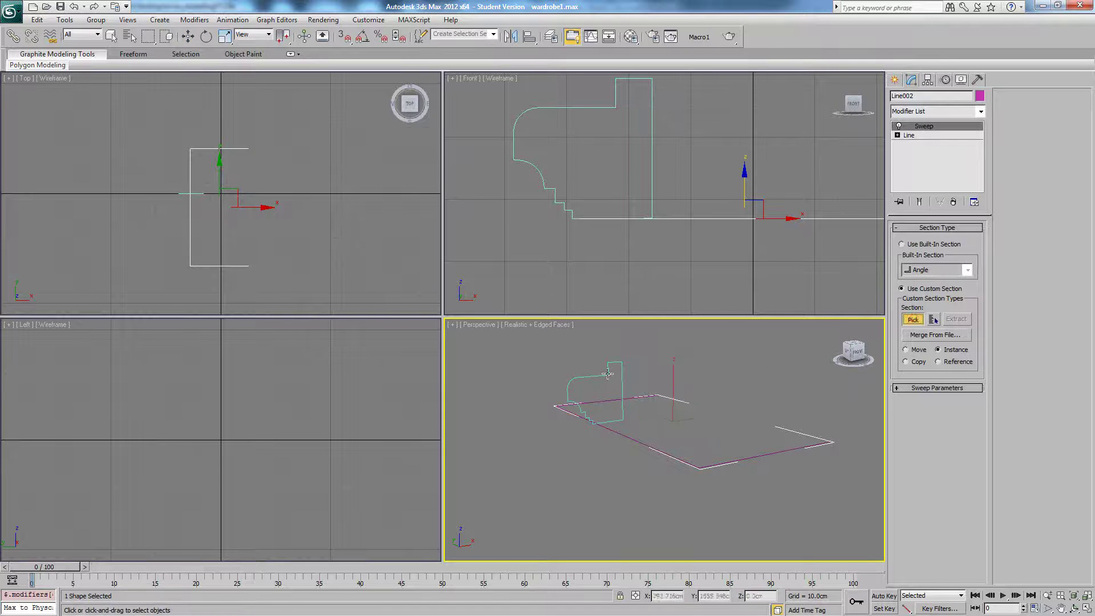
left_click(601, 377)
middle_click_drag(671, 379, 701, 409, "alt")
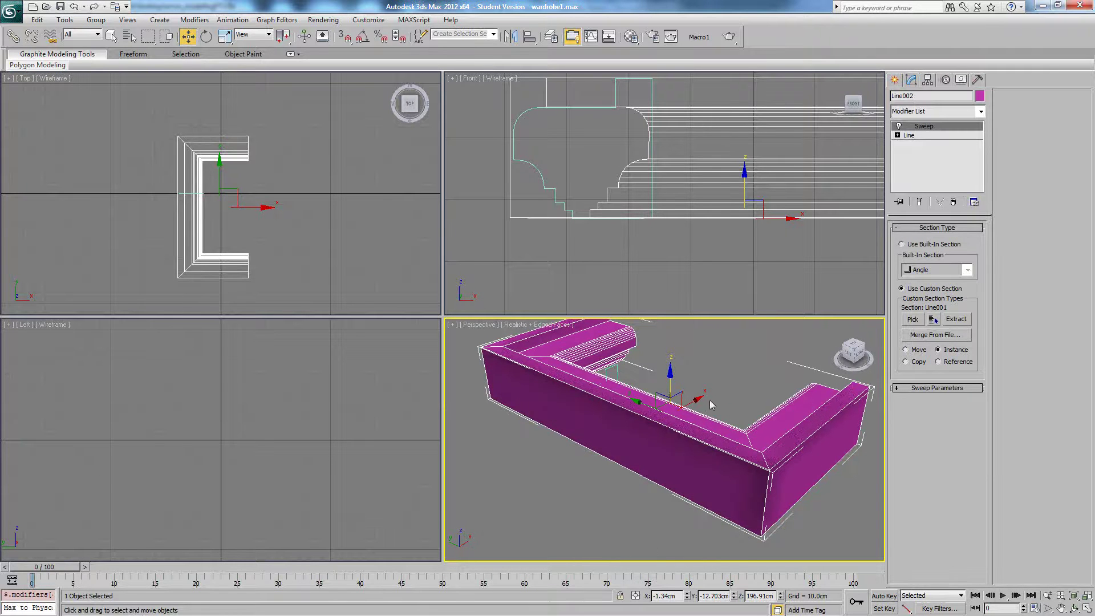
Turn off Mirror on XZ Plane in the sweep parameters to make the cornice moulding face outward.
left_click(925, 388)
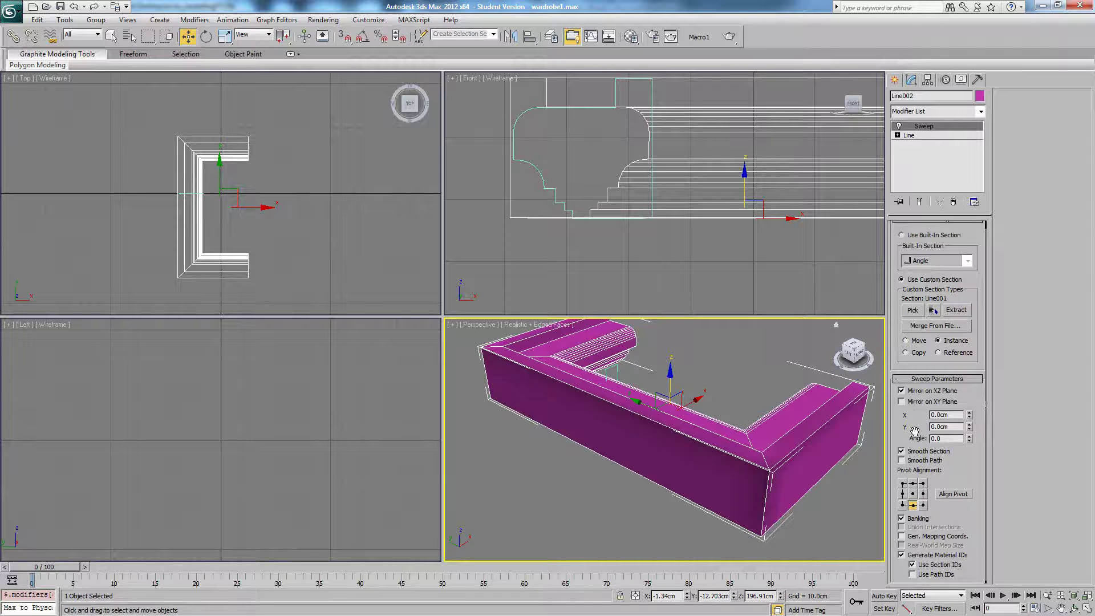
left_click(913, 391)
mouse_move(754, 385)
middle_mouse_down("alt")
mouse_move(709, 345)
mouse_move(759, 377)
middle_mouse_up("alt")
Unhide all objects and turn off edged faces in the perspective view.
right_click(761, 371)
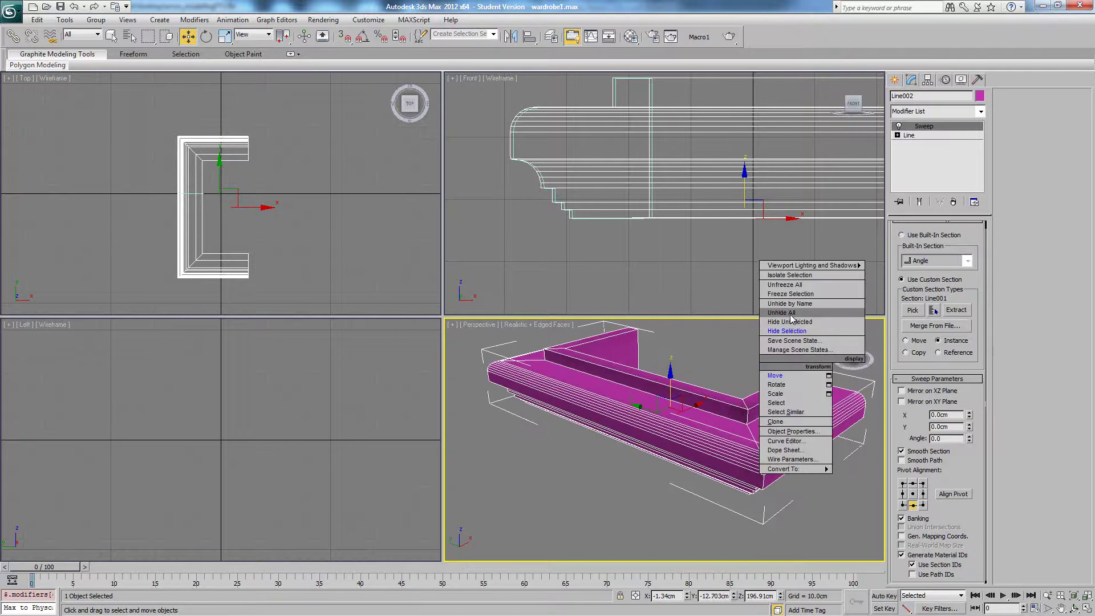
left_click(799, 323)
scroll(744, 376, "down", 4)
key("F4")
middle_click_drag(741, 418, 584, 343, "alt")
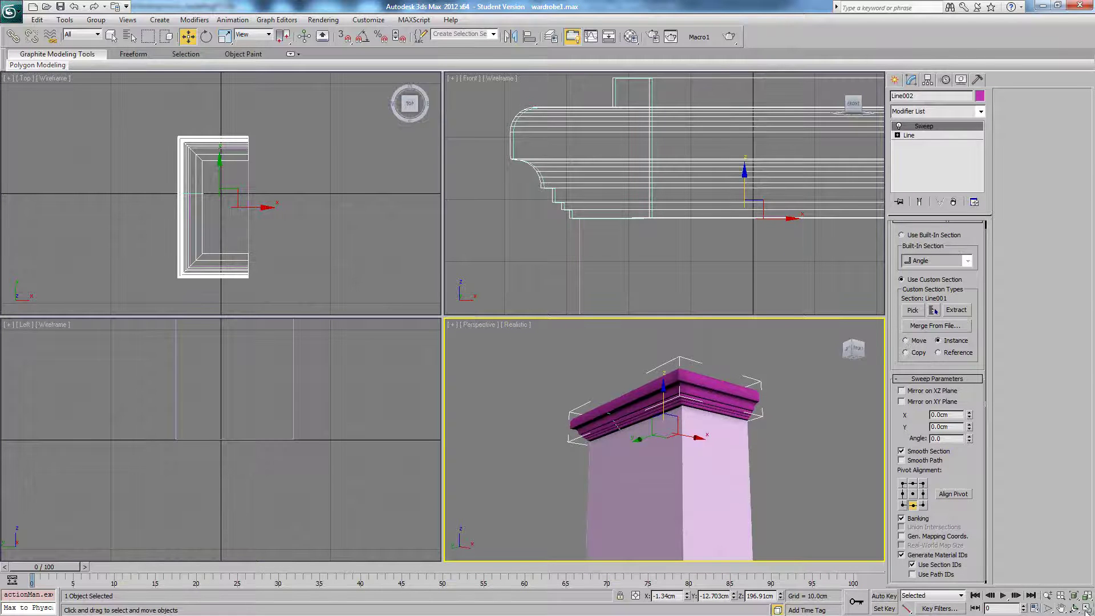
Maximize the perspective view and change its shading from Realistic to Shaded.
left_click(1088, 610)
middle_click_drag(402, 281, 502, 340, "alt")
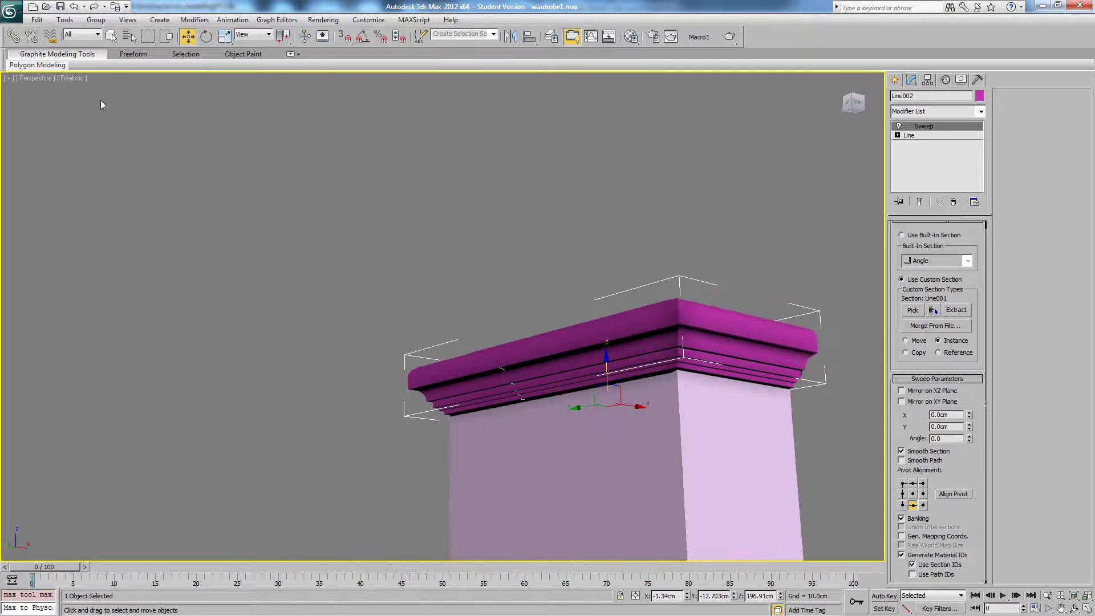
left_click(76, 78)
left_click(108, 104)
mouse_move(645, 316)
middle_mouse_down("alt")
mouse_move(603, 320)
mouse_move(630, 332)
middle_mouse_up("alt")
Try the bottom-right and bottom-left pivot alignments on the cornice sweep, and return to bottom-center.
left_click(923, 505)
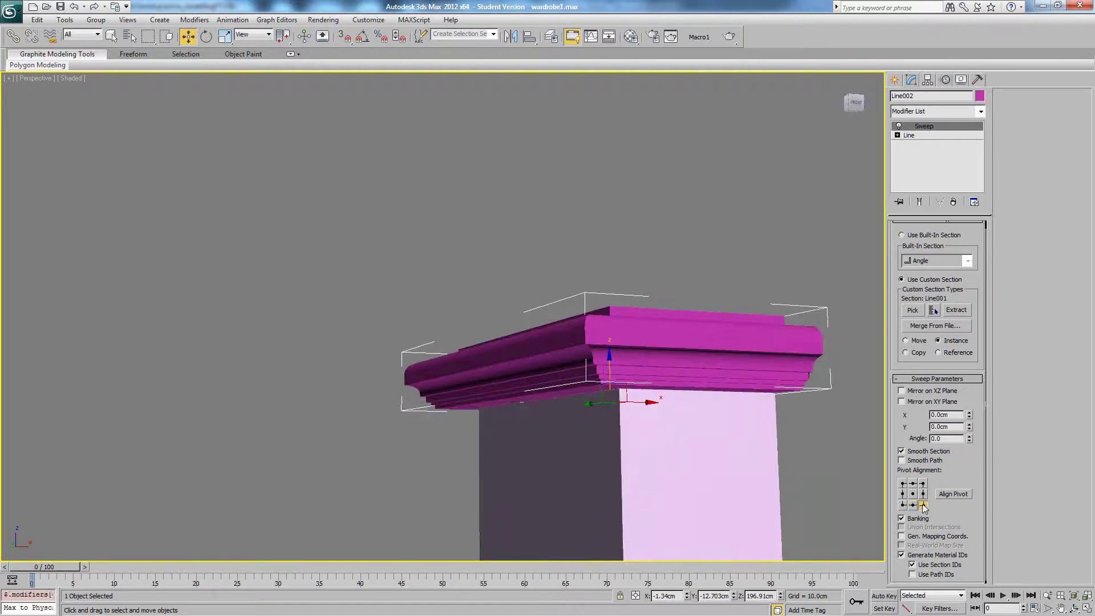
left_click(904, 505)
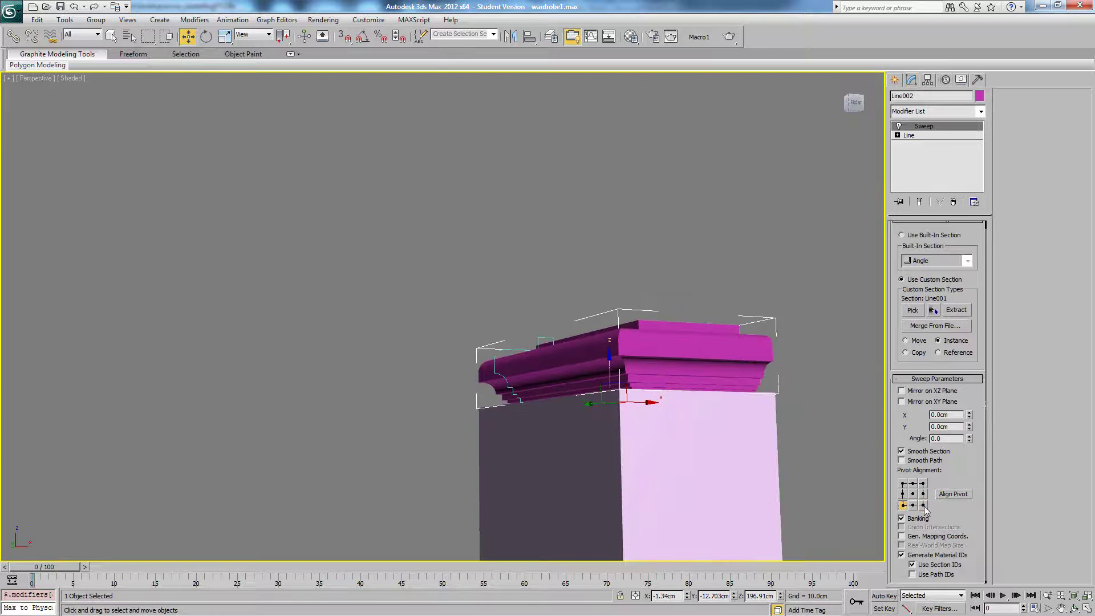
left_click(923, 505)
middle_click_drag(711, 409, 594, 323, "alt")
left_click(914, 505)
Select the cornice profile spline and move it clear of the cornice, out beside the wardrobe.
scroll(706, 418, "down", 5)
scroll(647, 349, "up", 2)
scroll(634, 316, "up", 3)
scroll(604, 298, "up", 5)
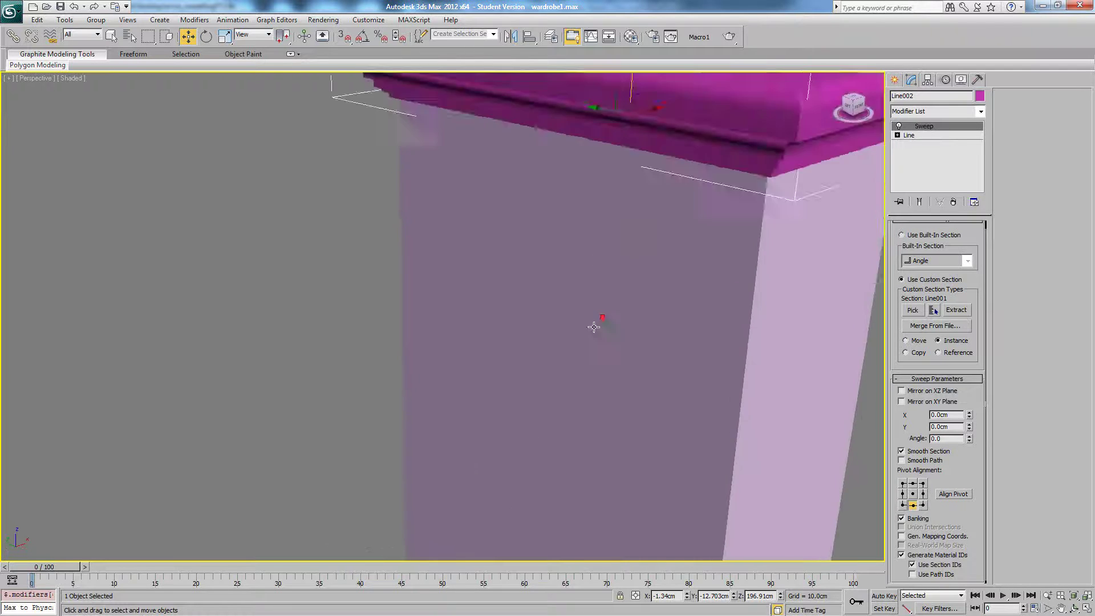
scroll(560, 262, "down", 3)
middle_click_drag(510, 166, 508, 250)
left_click(491, 252)
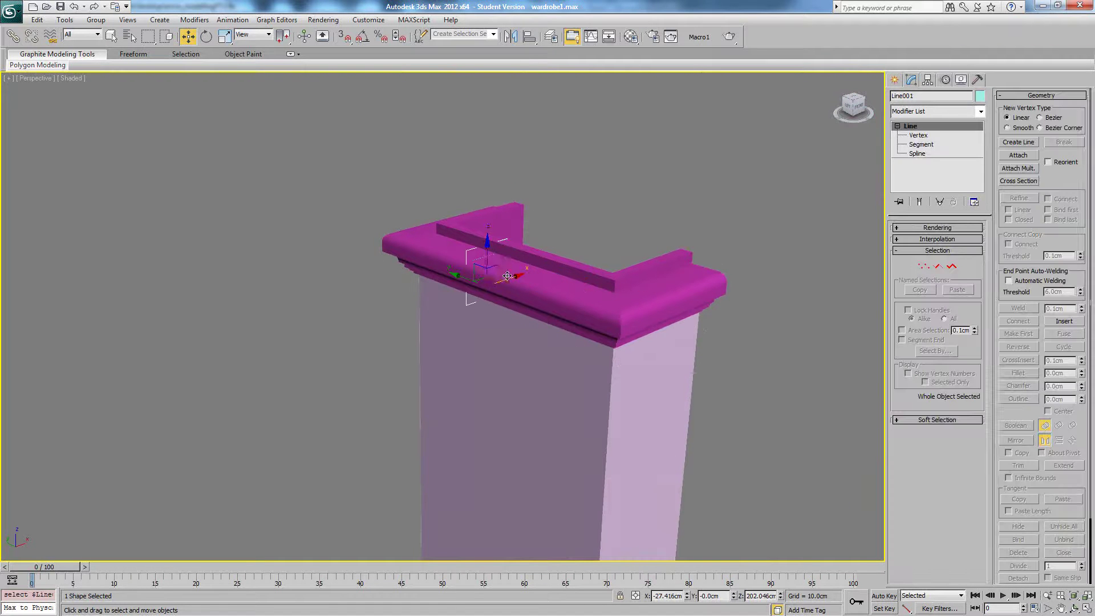
left_click_drag(488, 253, 367, 308)
Try scaling the cornice profile, once as a whole object and once at spline level.
left_click(227, 35)
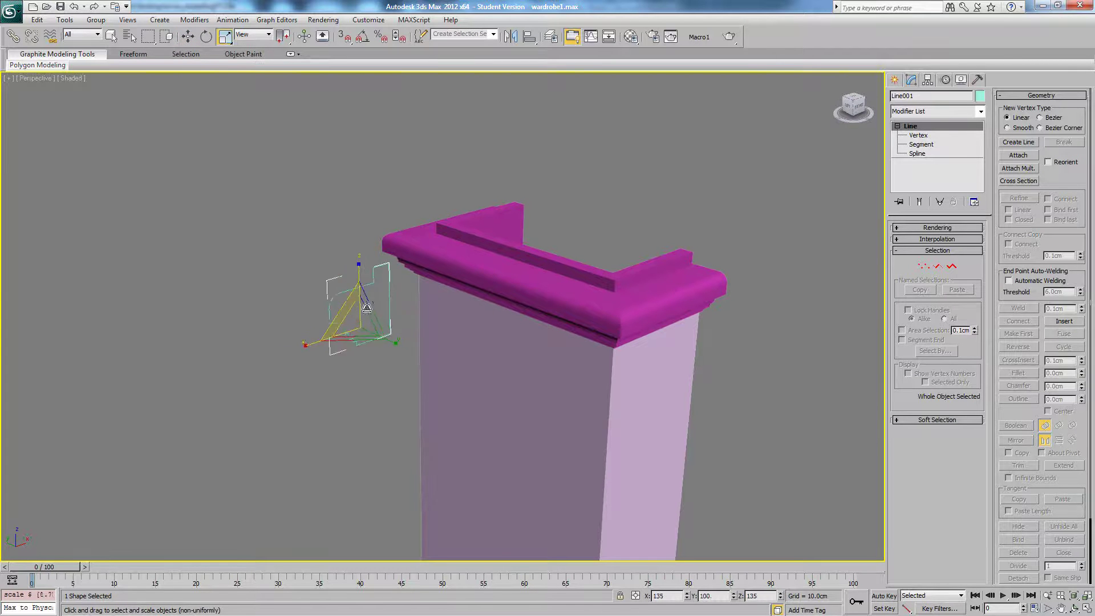
left_click(917, 153)
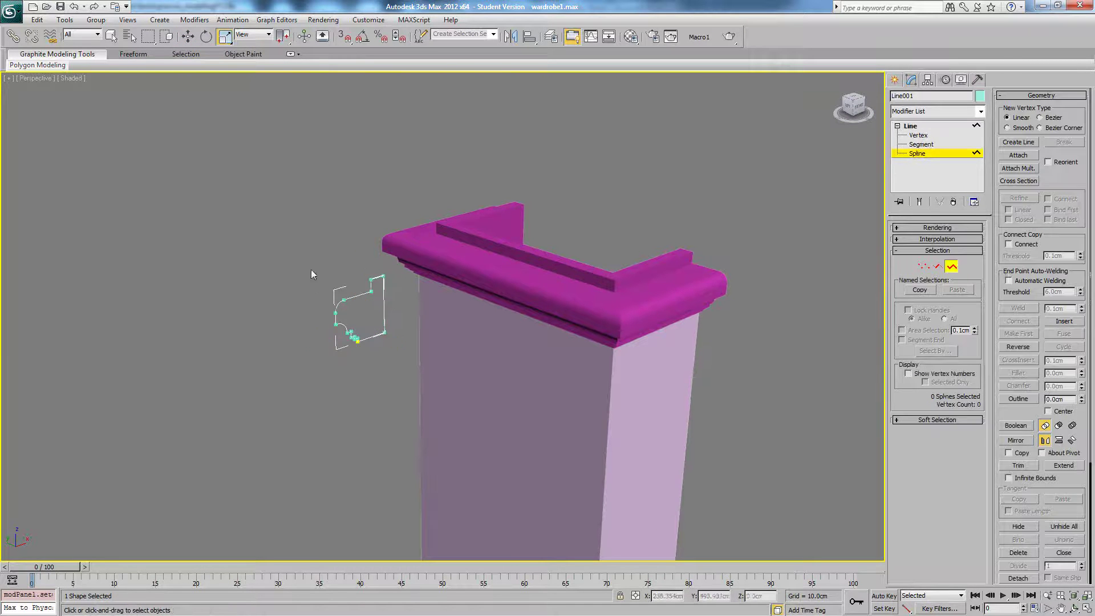
left_click_drag(266, 231, 393, 368)
left_click_drag(358, 310, 394, 299)
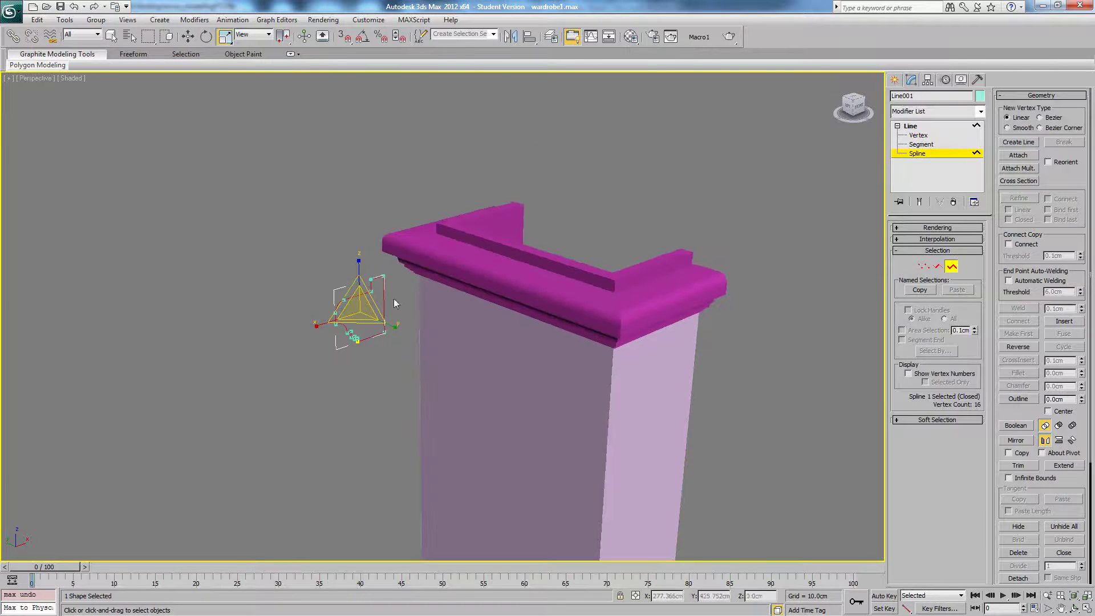
middle_click_drag(672, 301, 645, 290, "alt")
middle_click_drag(632, 271, 571, 290, "alt")
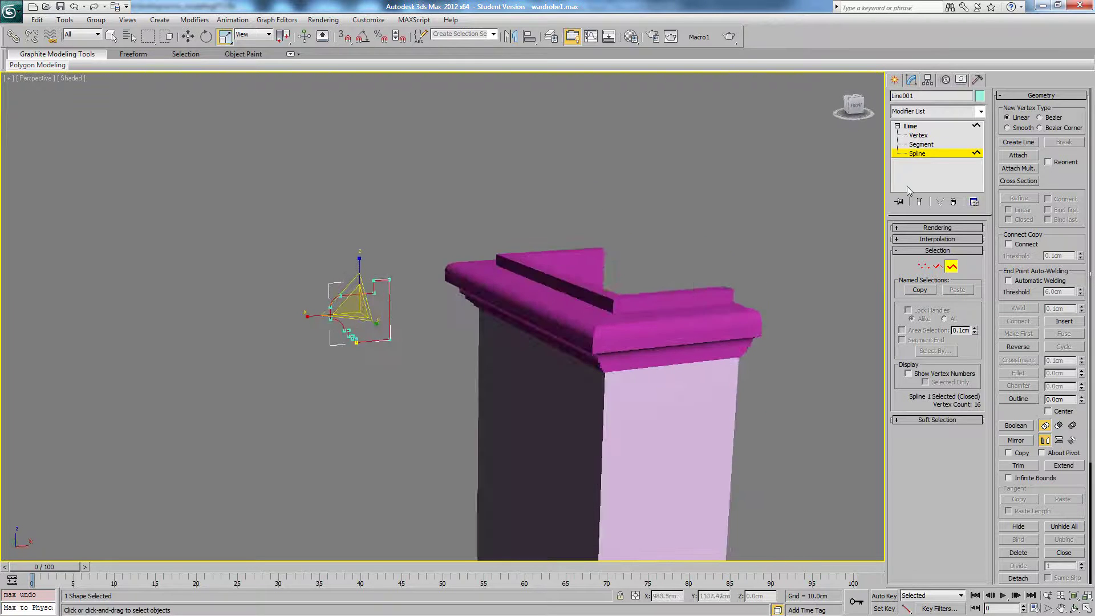
left_click(911, 127)
middle_click_drag(671, 311, 724, 263, "alt")
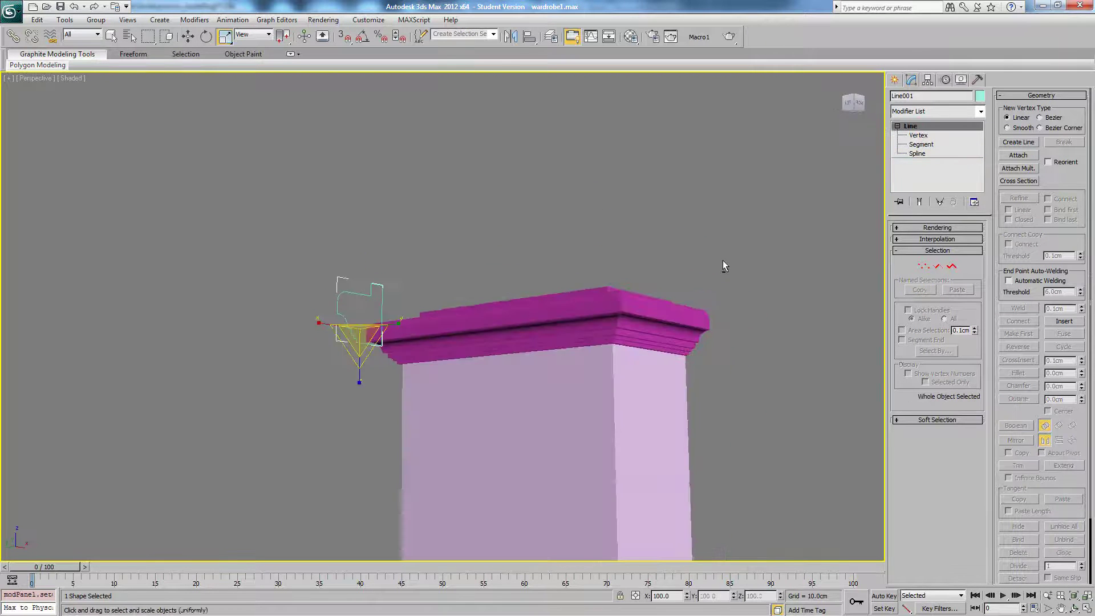
Try lowering the vertex at the outer end of the cornice profile's top edge.
right_click(735, 276)
left_click(750, 290)
middle_click_drag(770, 389, 770, 280)
left_click(771, 279)
scroll(656, 255, "down", 3)
middle_click_drag(655, 255, 636, 275, "alt")
left_click(373, 335)
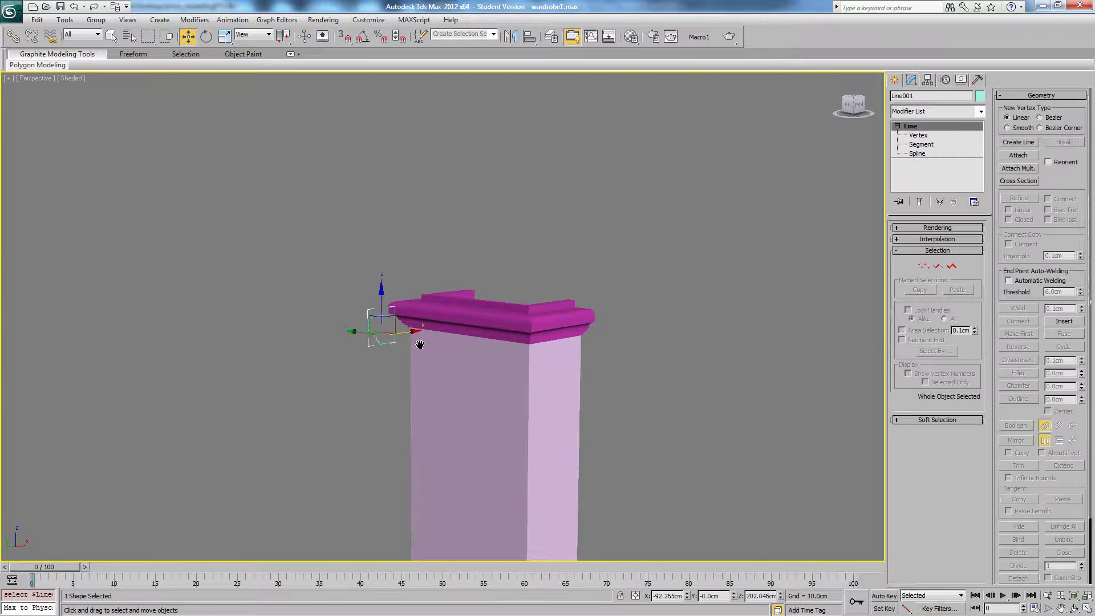
scroll(416, 342, "up", 6)
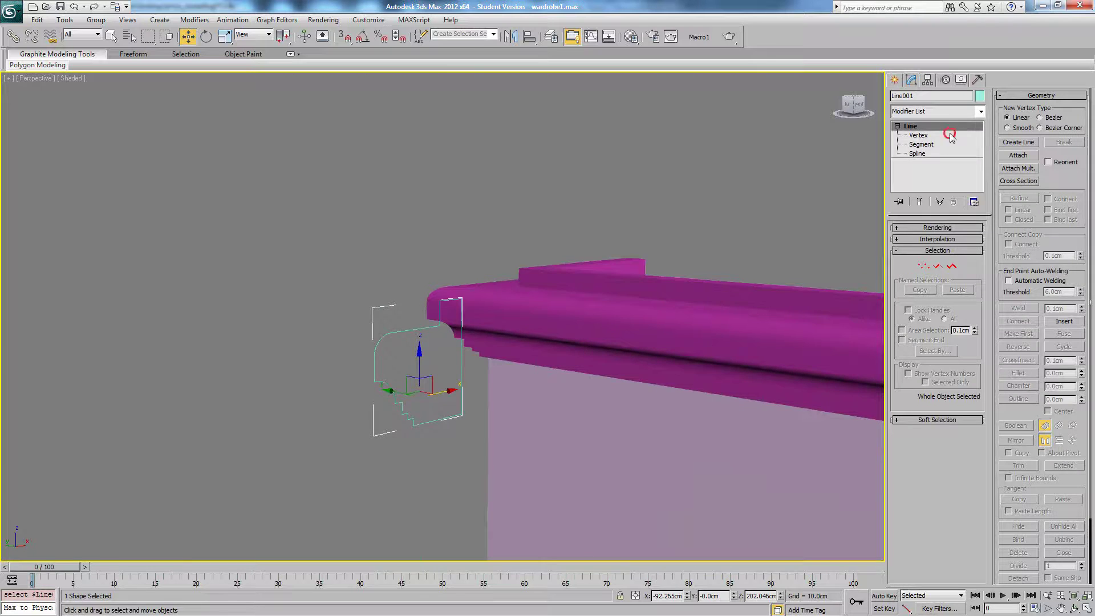
left_click(959, 136)
middle_click_drag(638, 300, 573, 312, "alt")
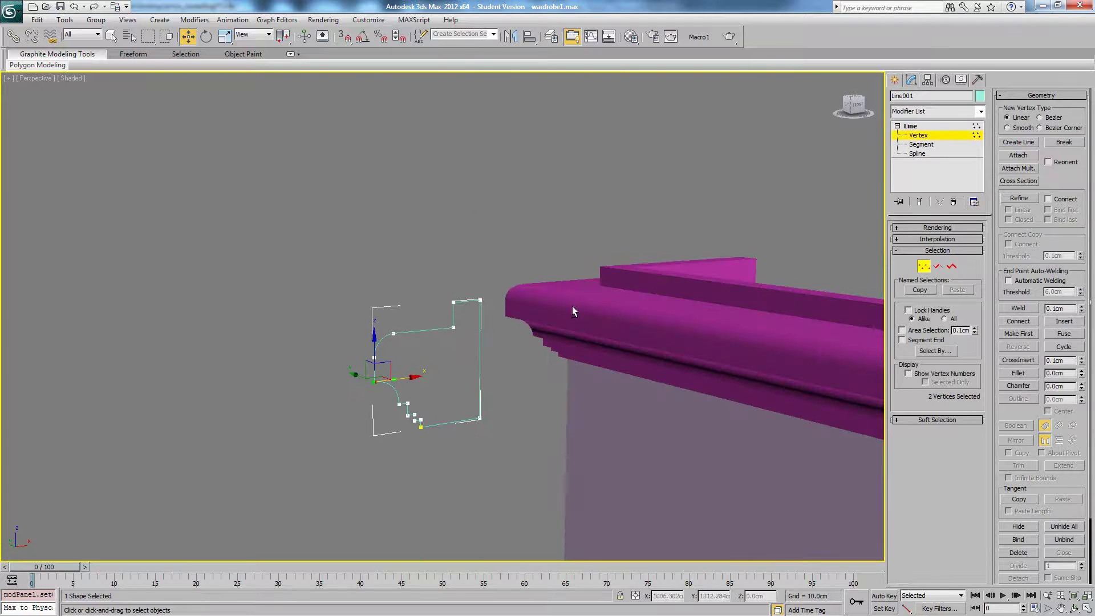
left_click(394, 333)
left_click_drag(395, 314, 396, 340)
Try refining the cornice profile's upper edge with an extra vertex and raising it.
left_click(1019, 198)
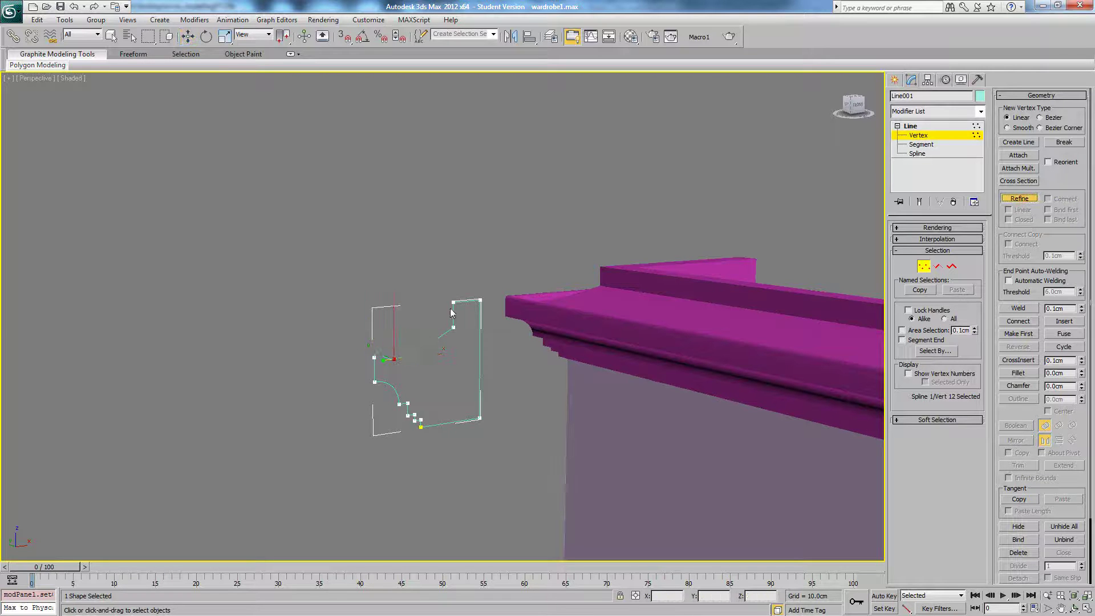
left_click(424, 346)
right_click(425, 346)
left_click(429, 334)
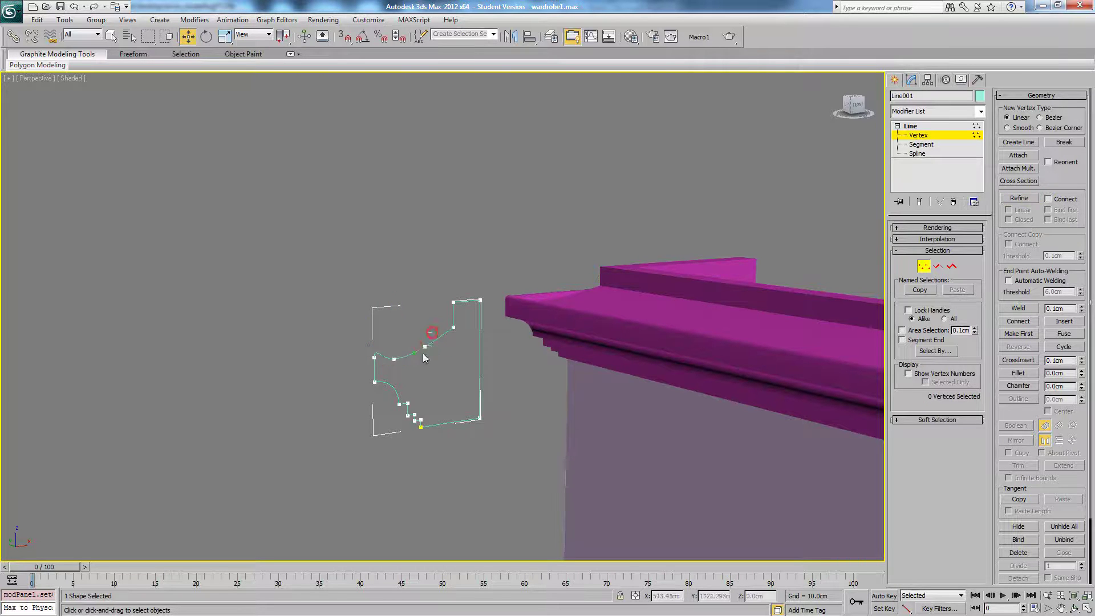
left_click(425, 346)
left_click_drag(425, 322, 424, 296)
Undo the vertex edits on the cornice profile and leave vertex editing.
middle_click_drag(741, 343, 660, 313)
scroll(656, 327, "down", 4)
key("ctrl+z")
key("ctrl+z")
key("ctrl+z")
left_click(927, 126)
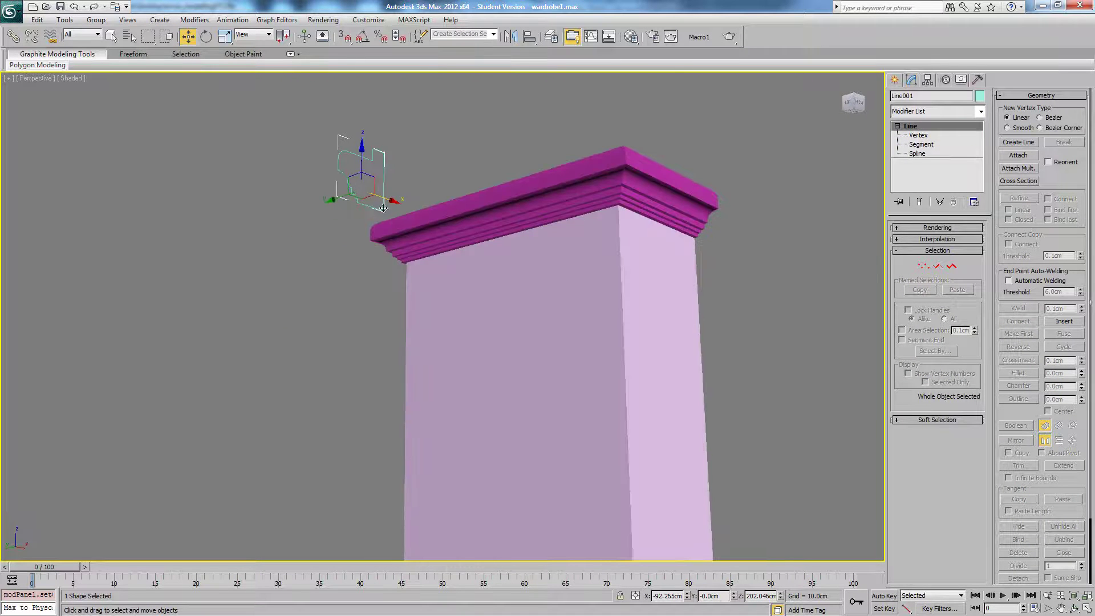
Select the cornice sweep, try Smooth Path on it, and turn the option off again.
middle_click_drag(537, 199, 574, 223, "alt")
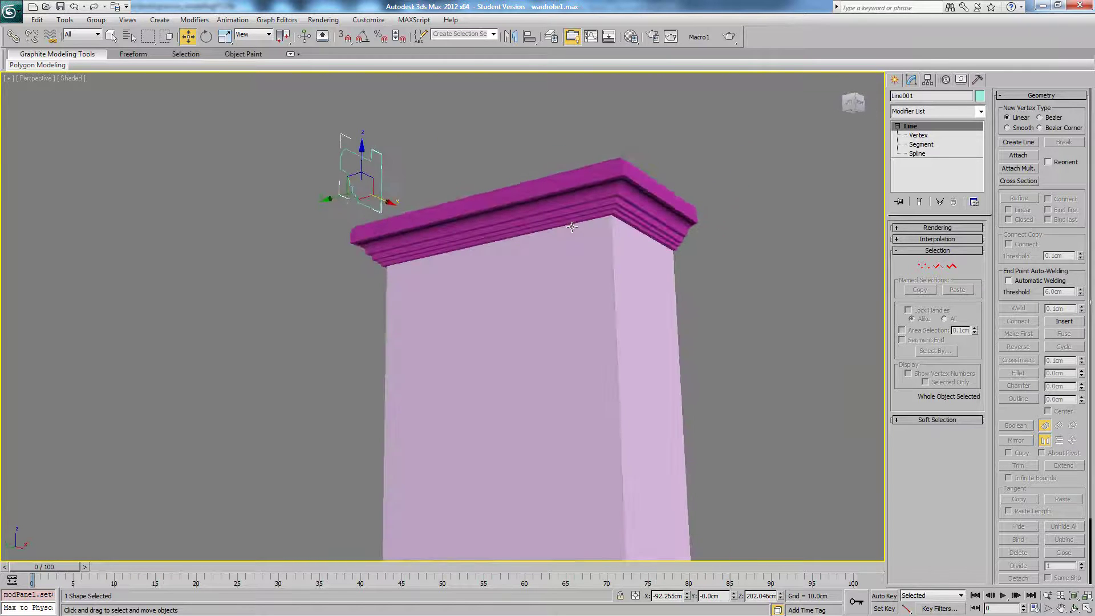
left_click(635, 183)
middle_click_drag(635, 184, 633, 235, "alt")
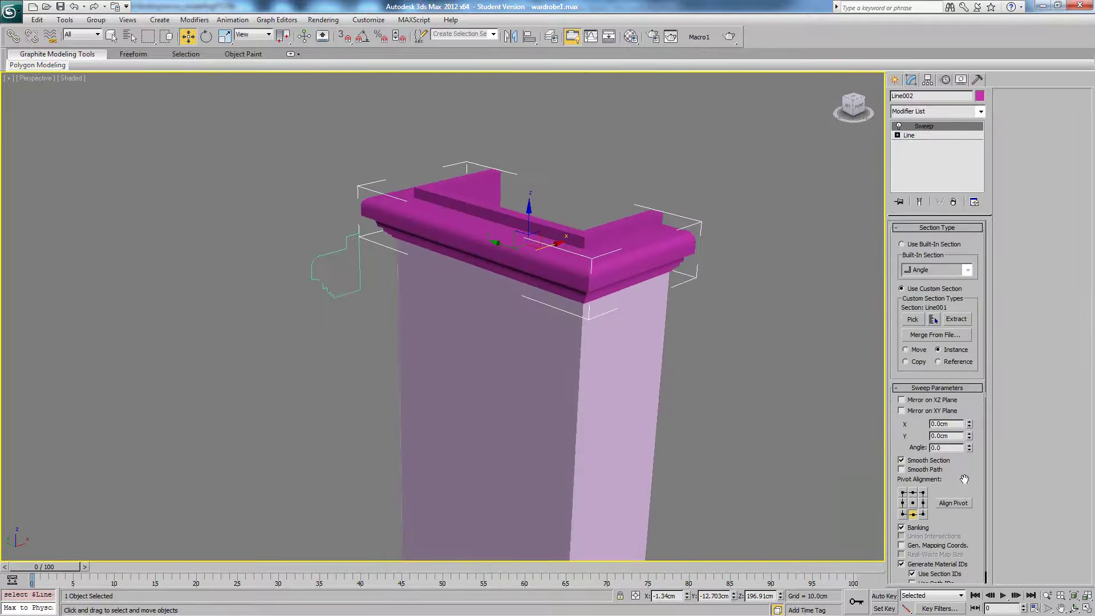
scroll(925, 468, "down", 1)
left_click(925, 459)
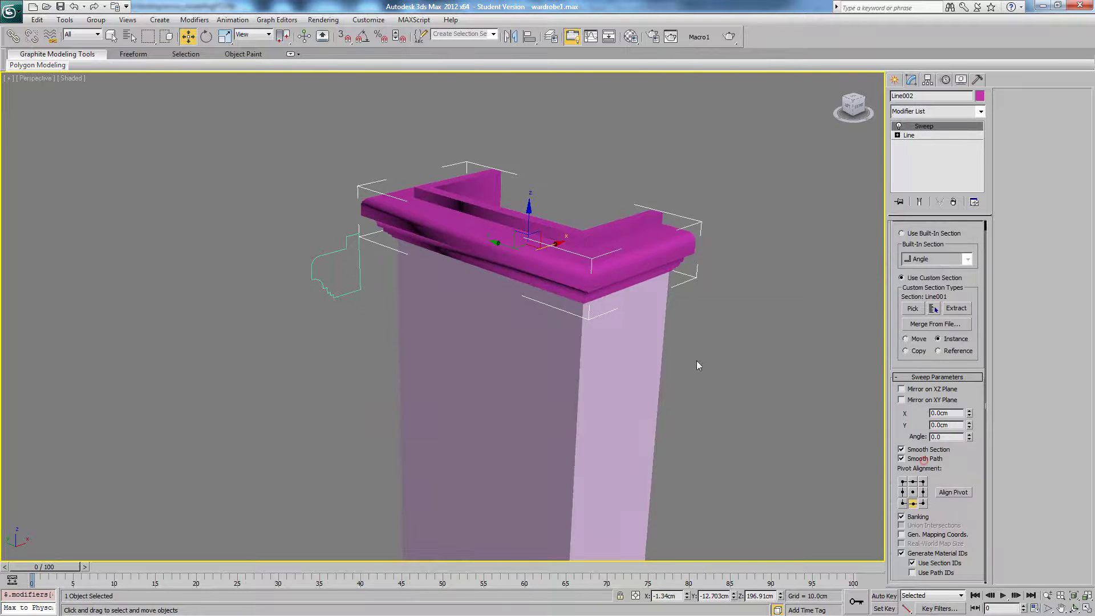
middle_click_drag(697, 365, 688, 311, "alt")
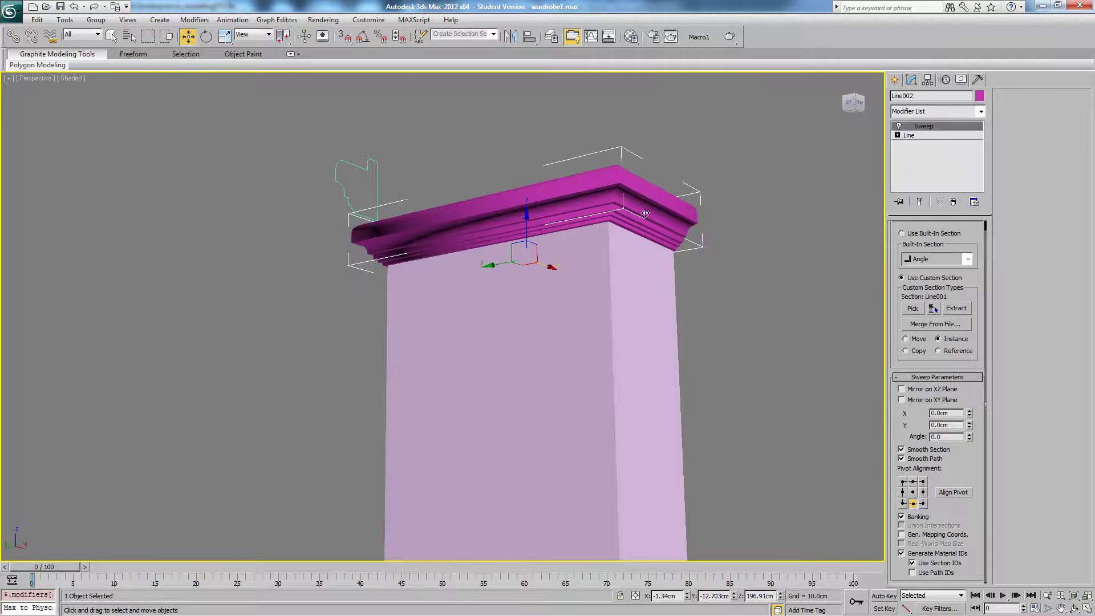
left_click(902, 460)
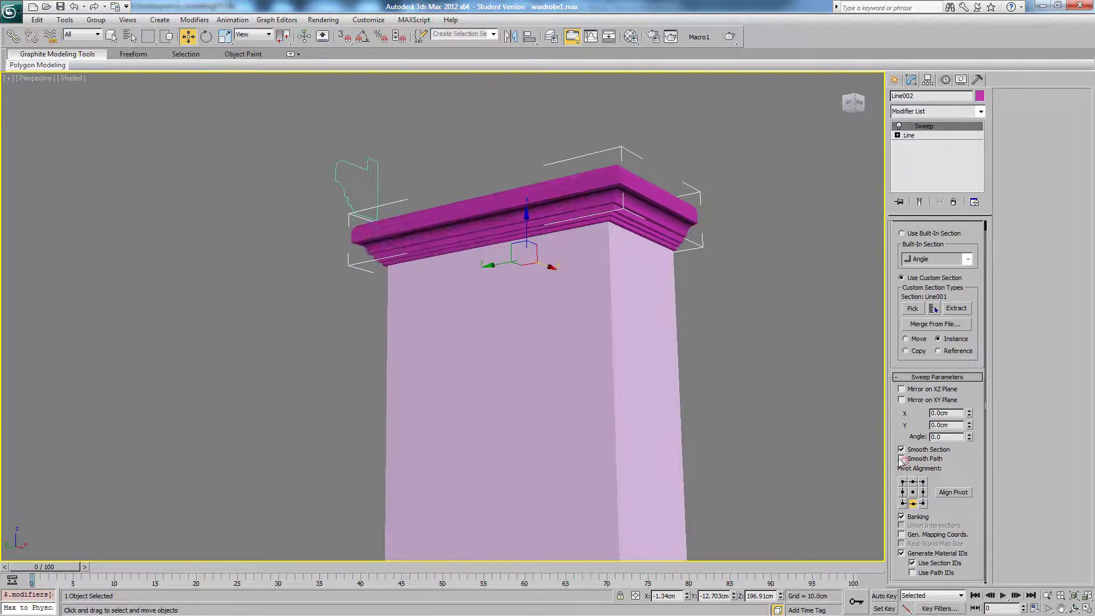
Try the cornice sweep without Smooth Section and turn the option back on.
mouse_move(707, 342)
middle_mouse_down("alt")
mouse_move(703, 328)
mouse_move(698, 345)
middle_mouse_up("alt")
left_click(921, 453)
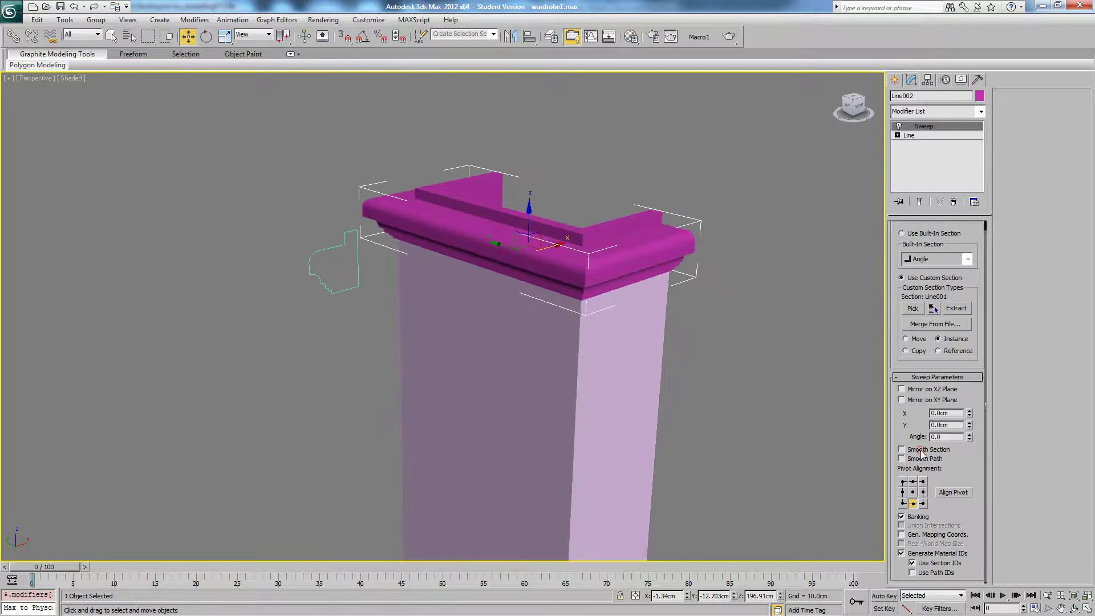
left_click(921, 453)
middle_click_drag(758, 379, 751, 334, "alt")
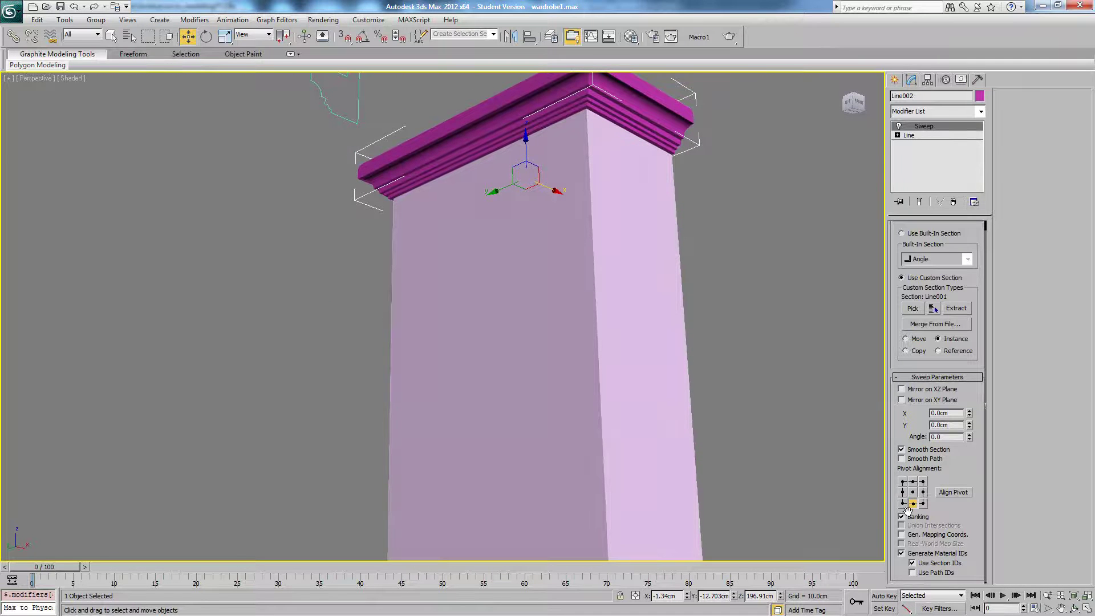
Turn off Banking for the cornice sweep.
left_click(910, 516)
middle_click_drag(696, 259, 689, 276, "alt")
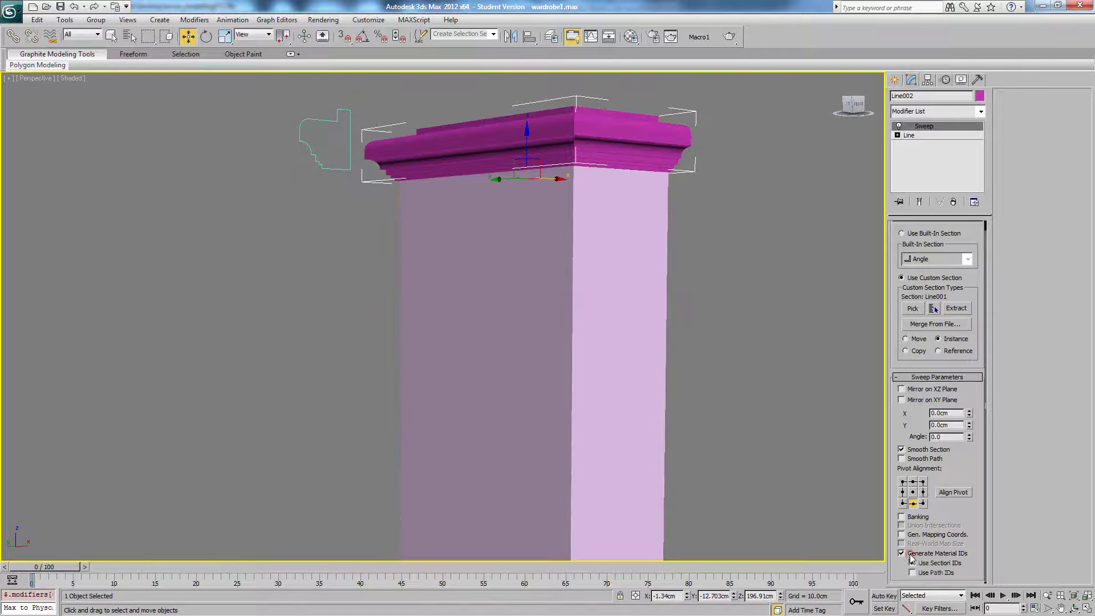
middle_click_drag(673, 315, 655, 279, "alt")
left_click(726, 282)
scroll(651, 262, "down", 3)
Select the wardrobe box and display edged faces in the perspective view.
left_click(572, 272)
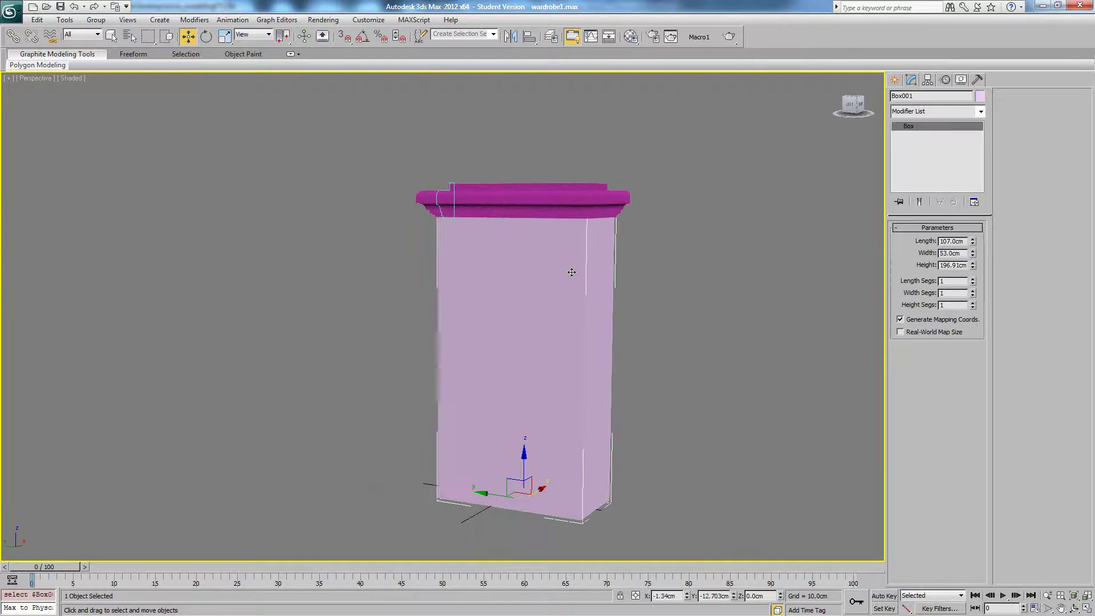
key("F4")
key("F4")
key("F4")
mouse_move(586, 274)
middle_mouse_down("alt")
mouse_move(494, 277)
mouse_move(583, 269)
middle_mouse_up("alt")
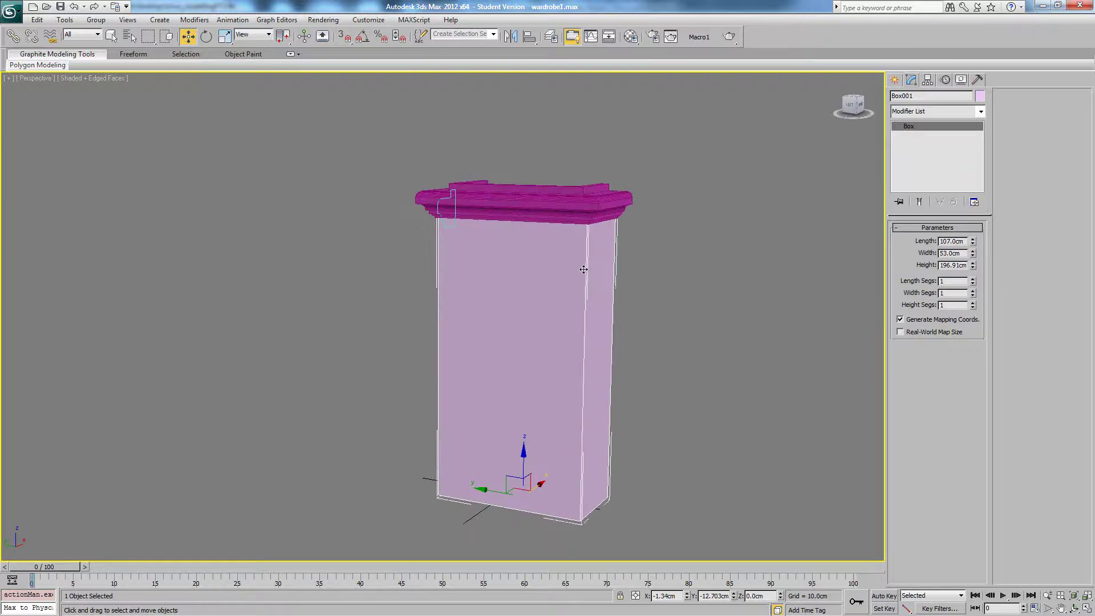
Move the cornice profile spline farther out beside the wardrobe and reselect the wardrobe box.
left_click(438, 211)
middle_click_drag(431, 200, 410, 220, "alt")
left_click_drag(406, 213, 199, 182)
middle_click_drag(592, 283, 543, 245, "alt")
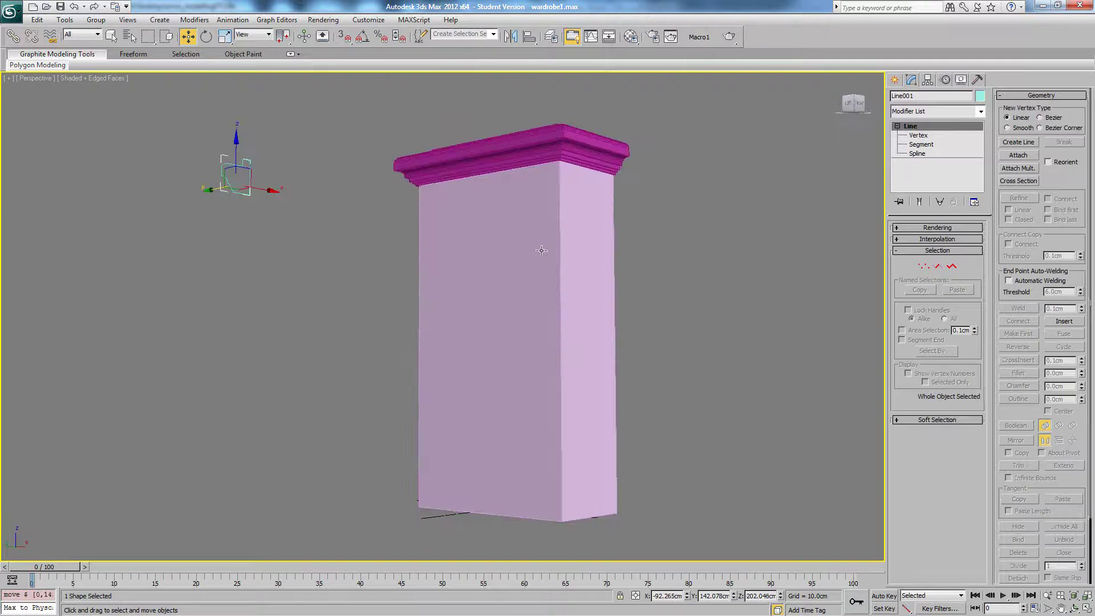
left_click(547, 249)
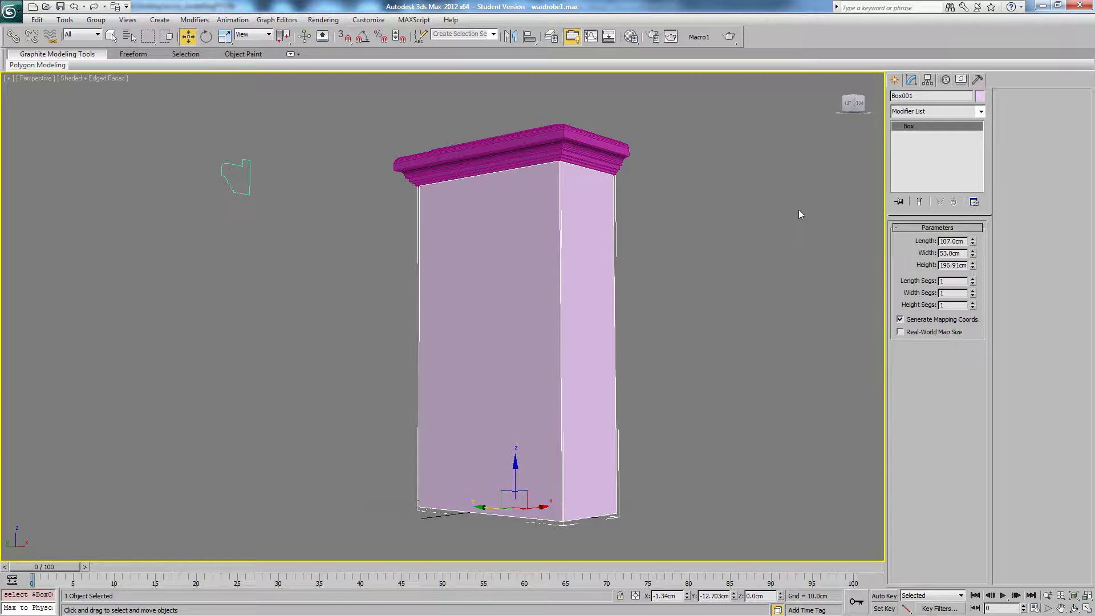
middle_click_drag(577, 205, 607, 213, "alt")
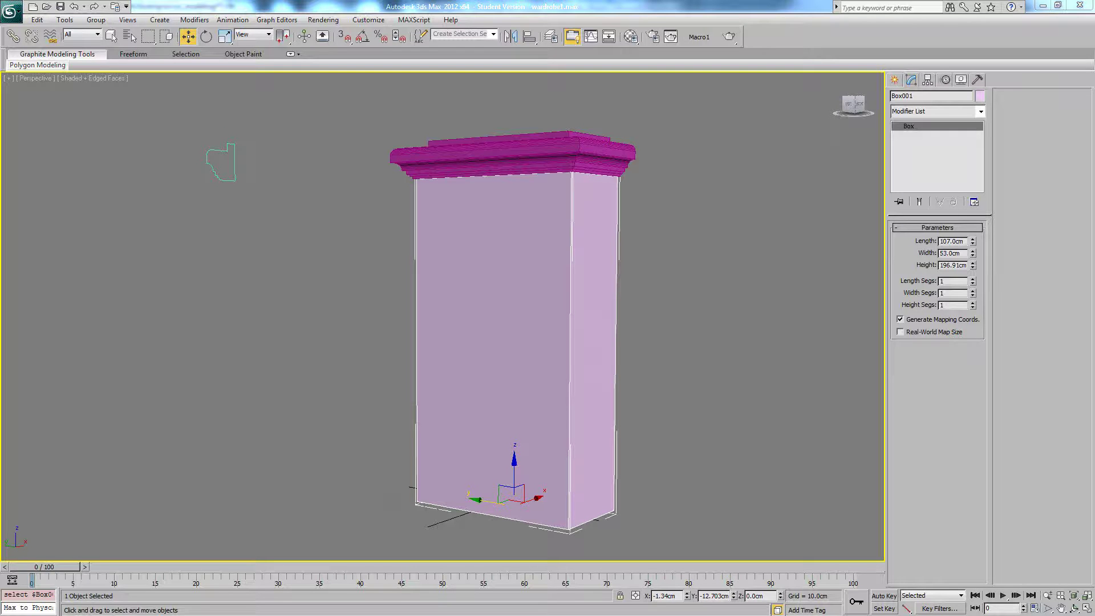
middle_click_drag(534, 317, 560, 327, "alt")
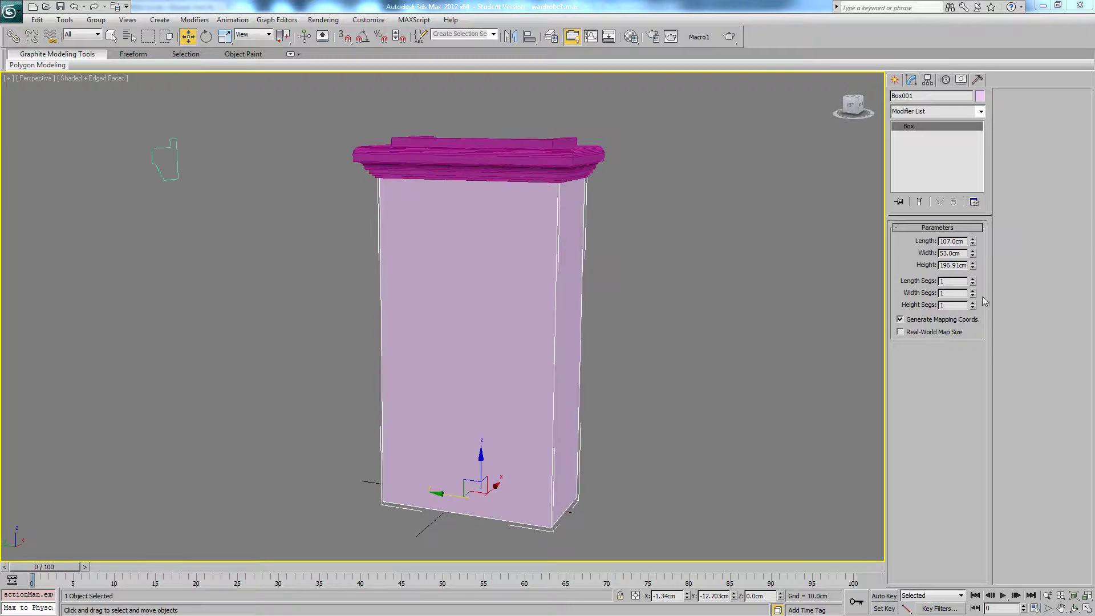
Switch to the browser, examine the Victorian wardrobe's corner and open-door photos, and return to 3ds Max.
key("alt+Tab")
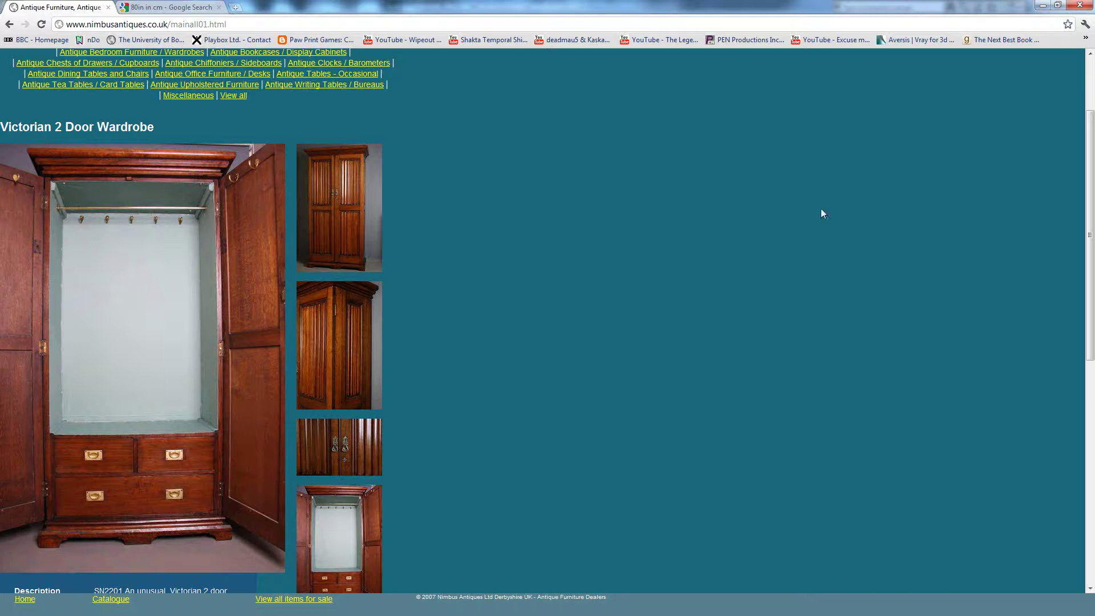
scroll(366, 240, "down", 2)
scroll(366, 240, "up", 2)
left_click(332, 363)
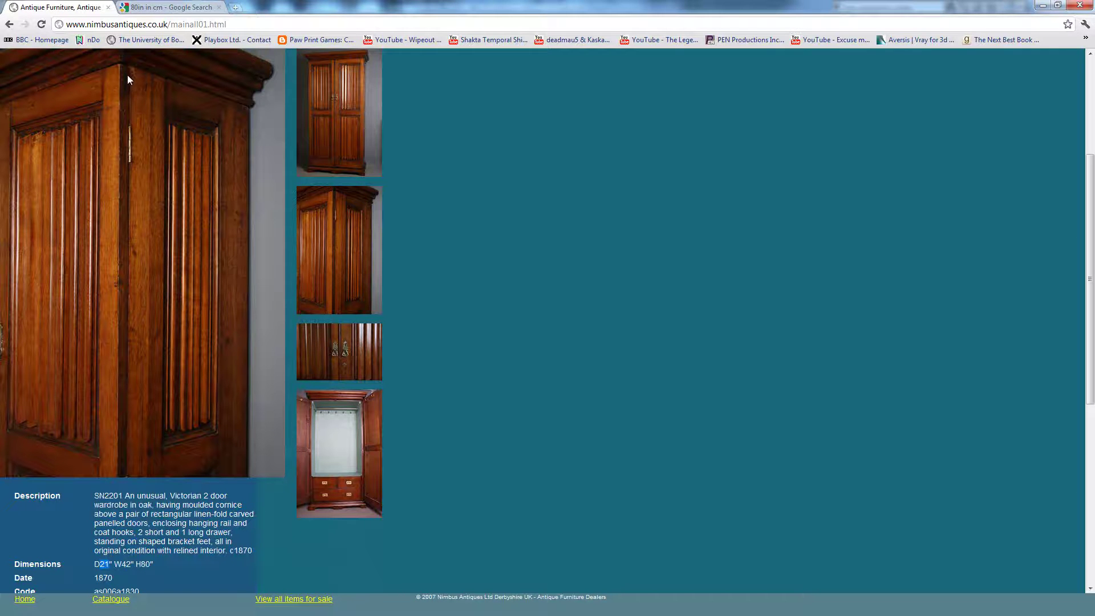
scroll(350, 388, "up", 1)
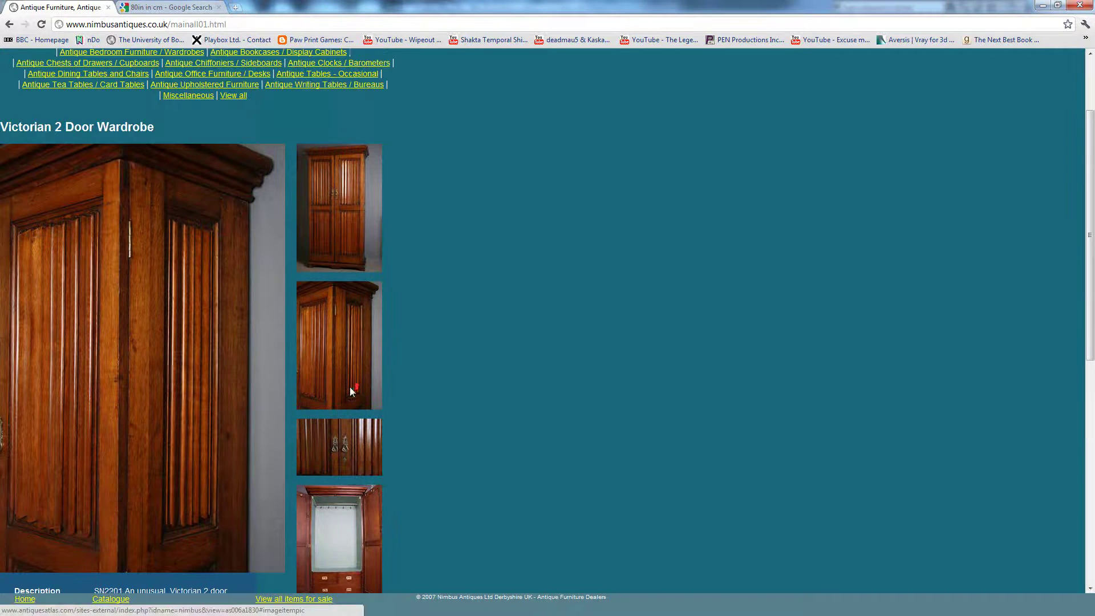
scroll(352, 390, "down", 1)
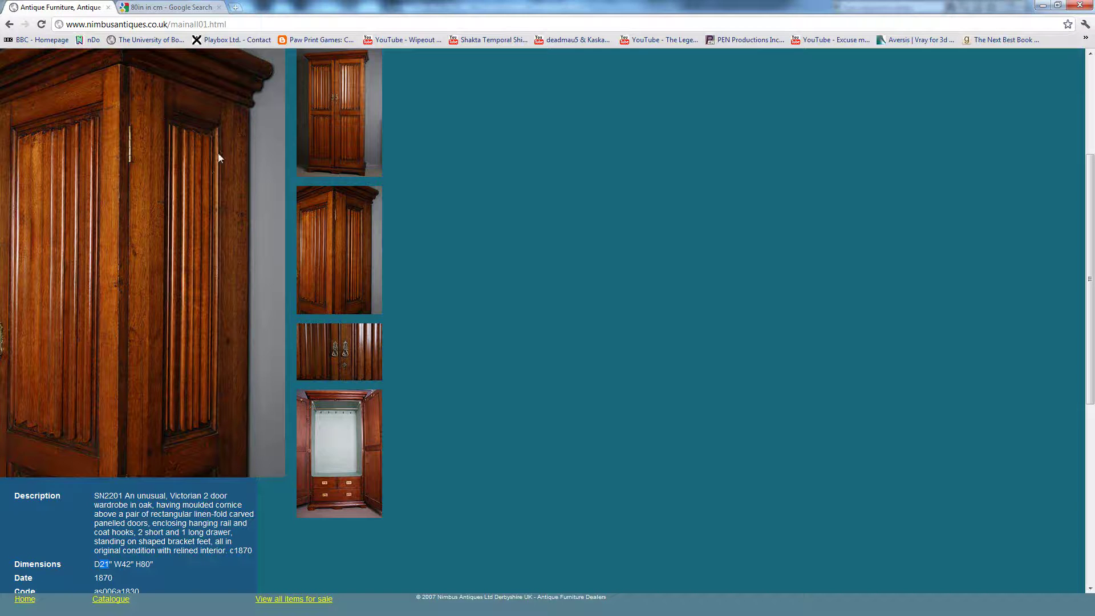
key("alt+Tab")
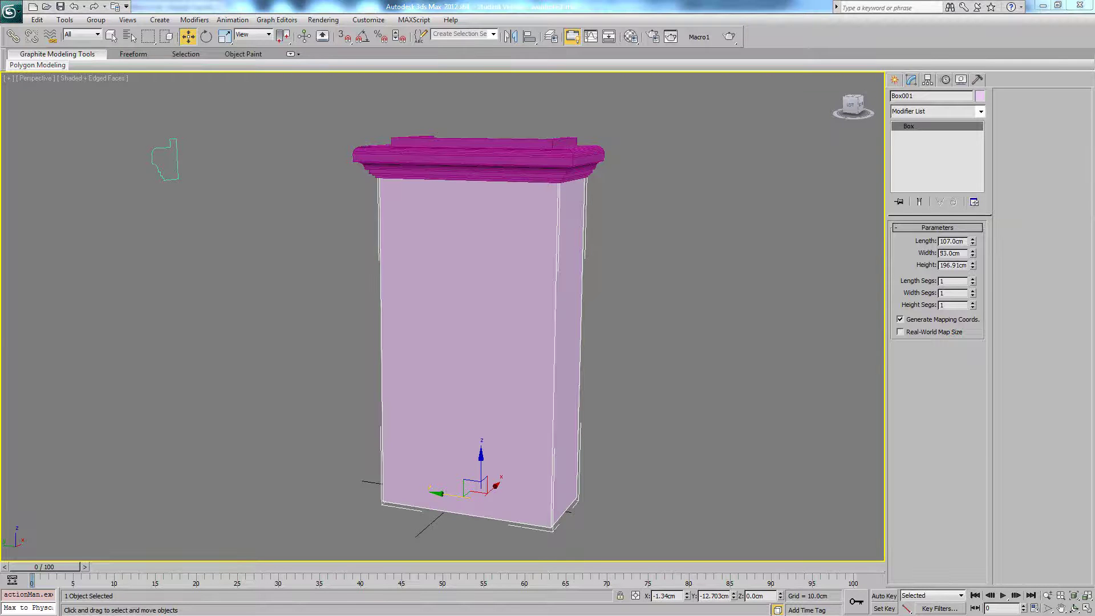
key("alt+Tab")
left_click(324, 461)
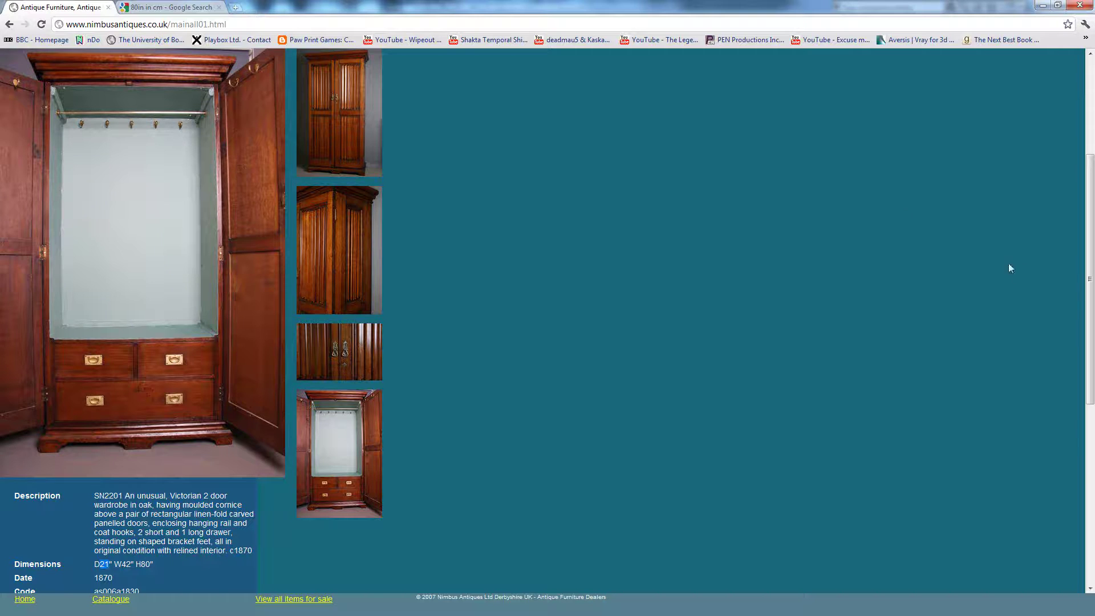
key("alt+Tab")
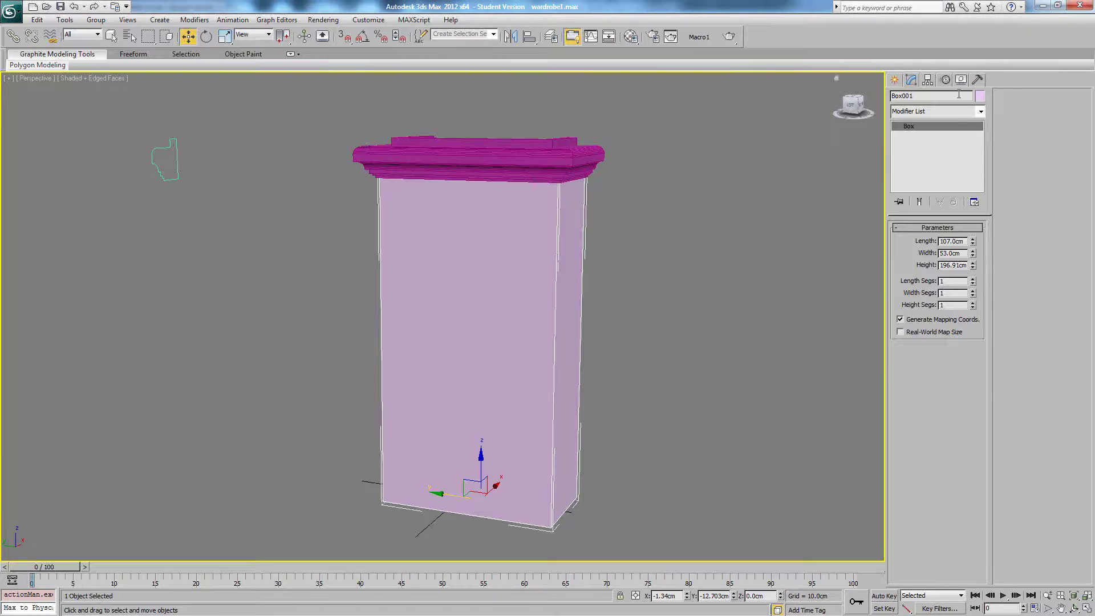
Add an Edit Poly modifier to the wardrobe box and recheck the open-door reference photo in the browser.
left_click(958, 112)
left_click(949, 417)
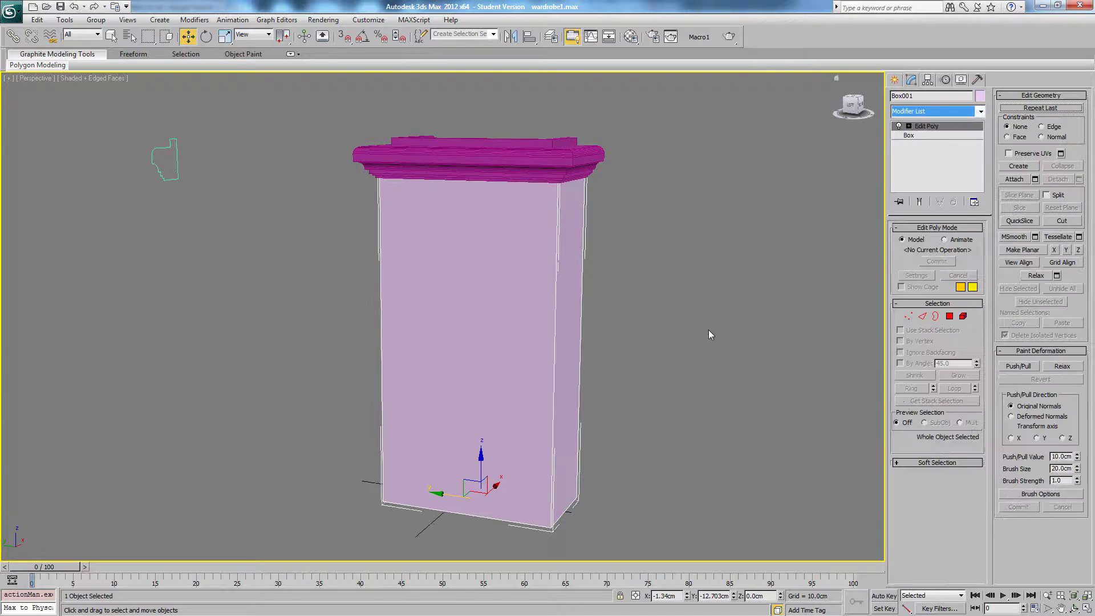
middle_click_drag(709, 331, 687, 324, "alt")
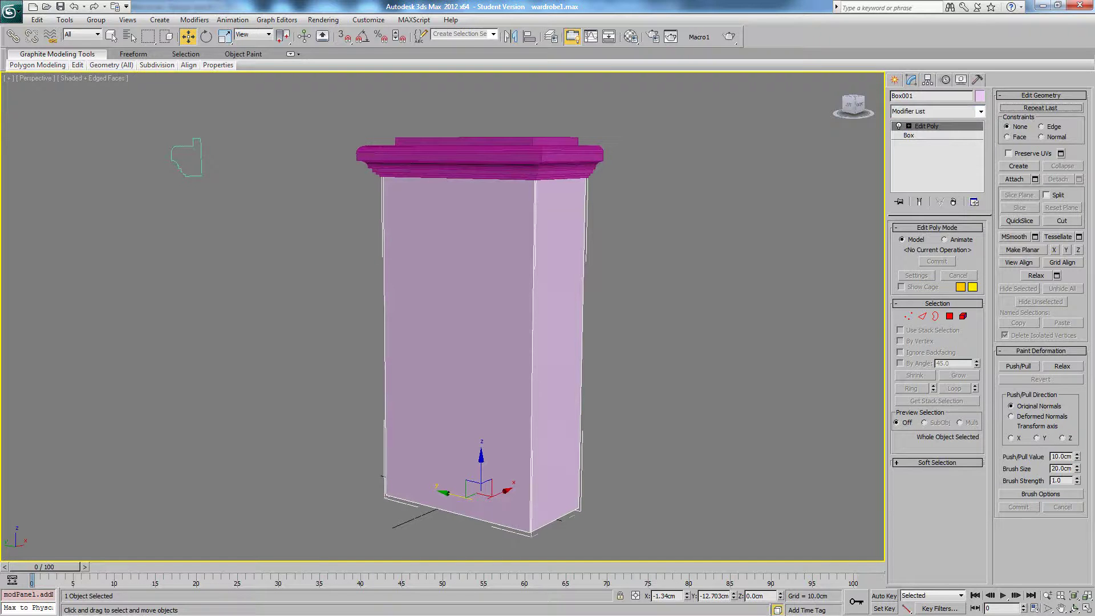
key("alt+Tab")
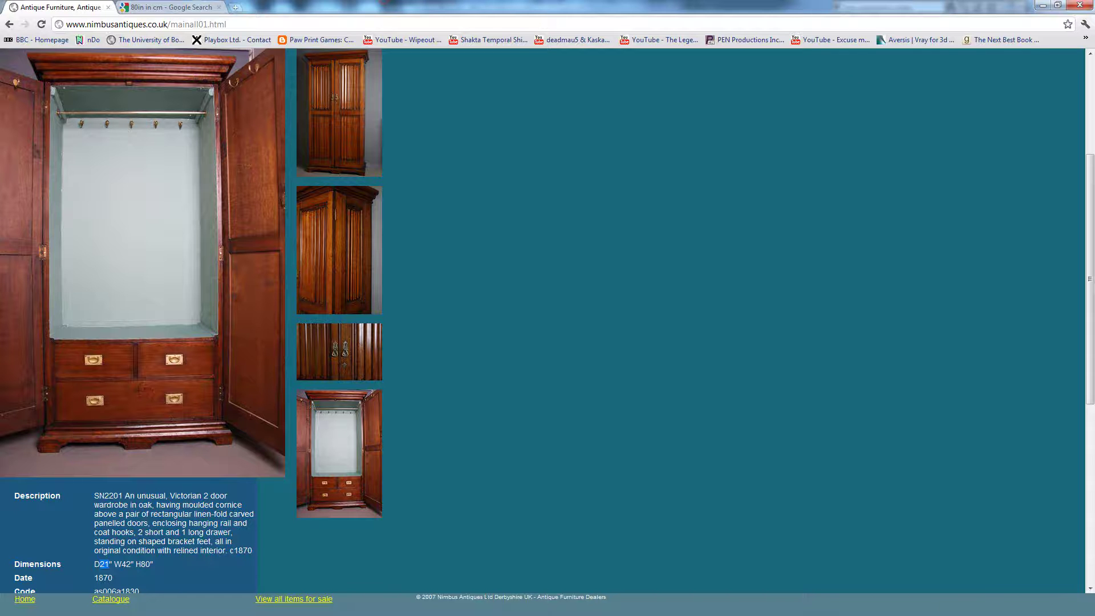
key("alt+Tab")
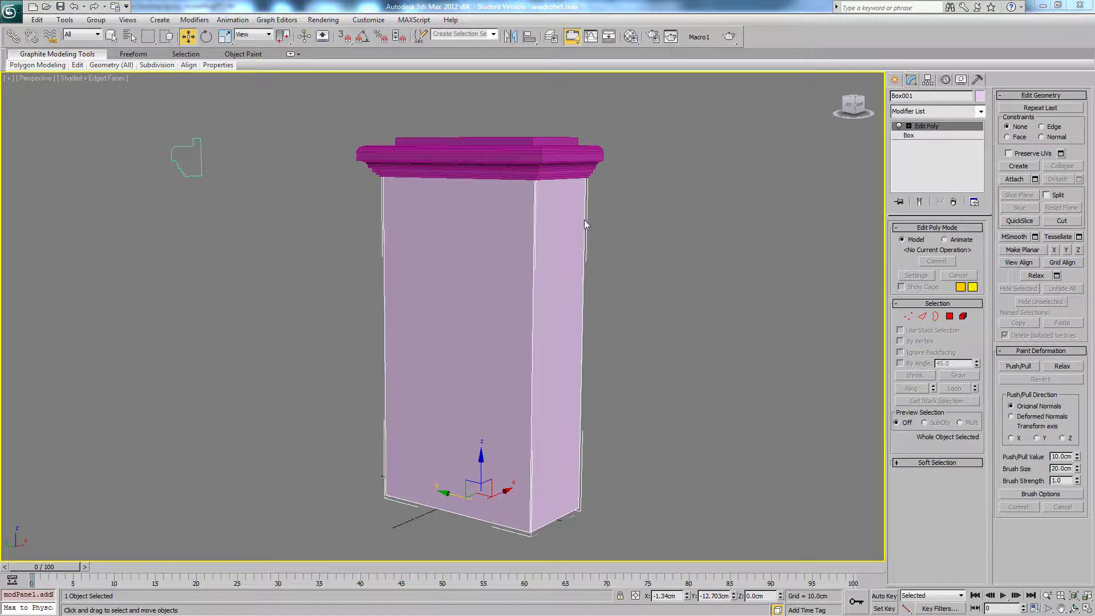
middle_click_drag(586, 220, 590, 218, "alt")
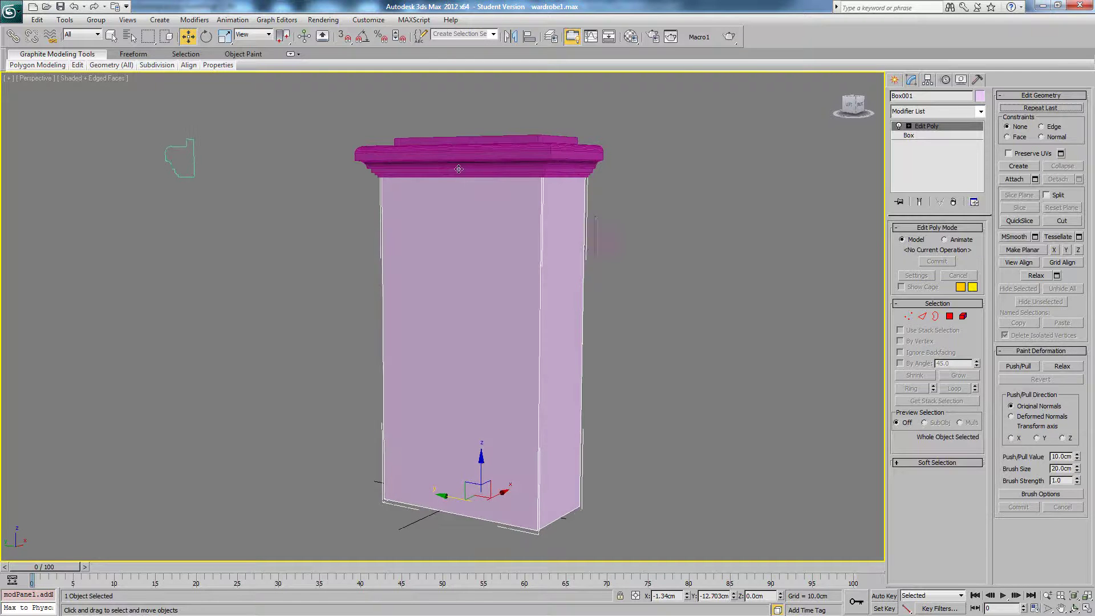
Insert a horizontal edge loop around the wardrobe box just below the cornice with Swift Loop.
mouse_move(77, 65)
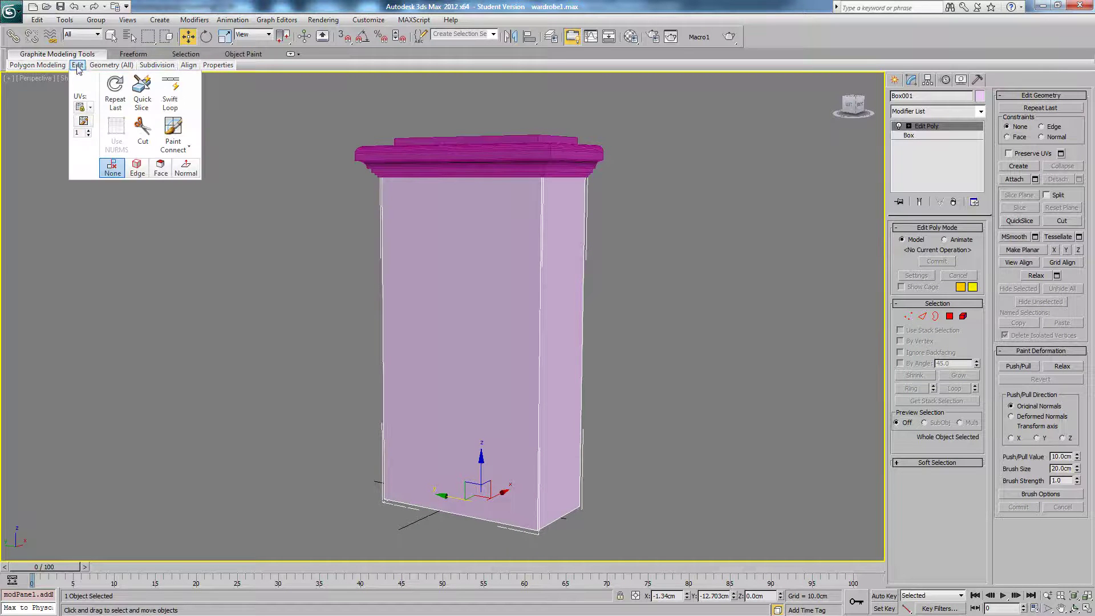
left_click(173, 97)
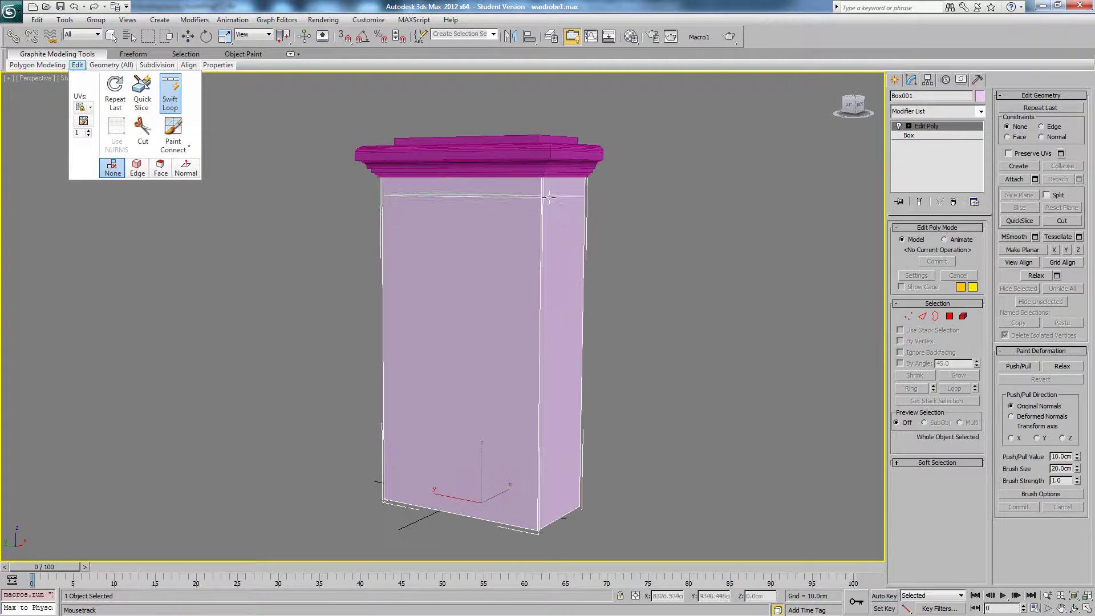
left_click(549, 197)
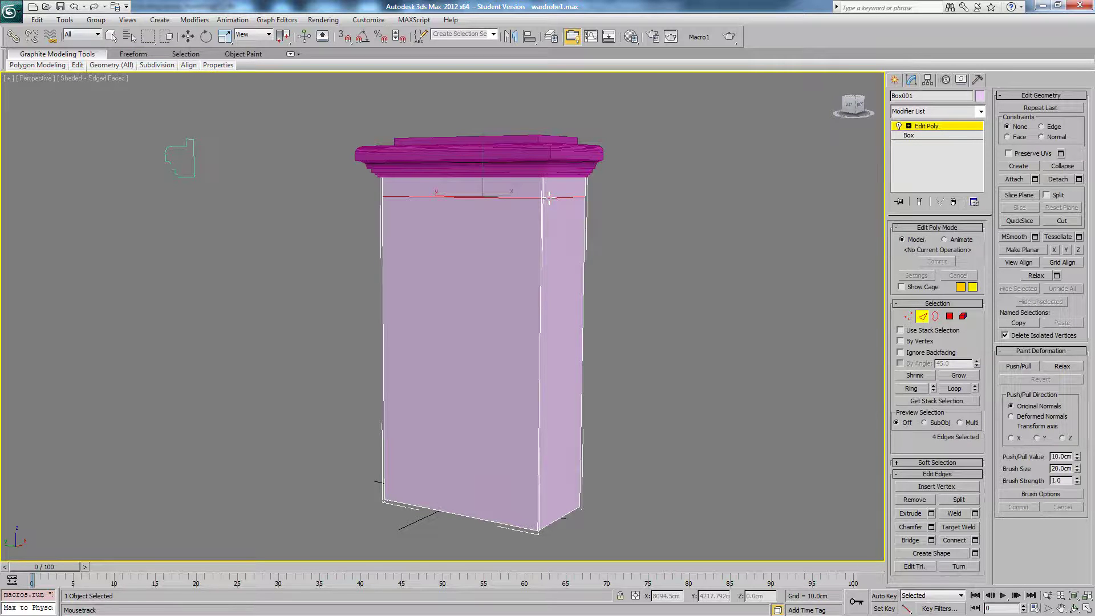
Leave the loop-insertion tool and select the four vertical corner edges of the wardrobe body.
left_click(632, 218)
middle_click_drag(572, 321, 572, 311, "alt")
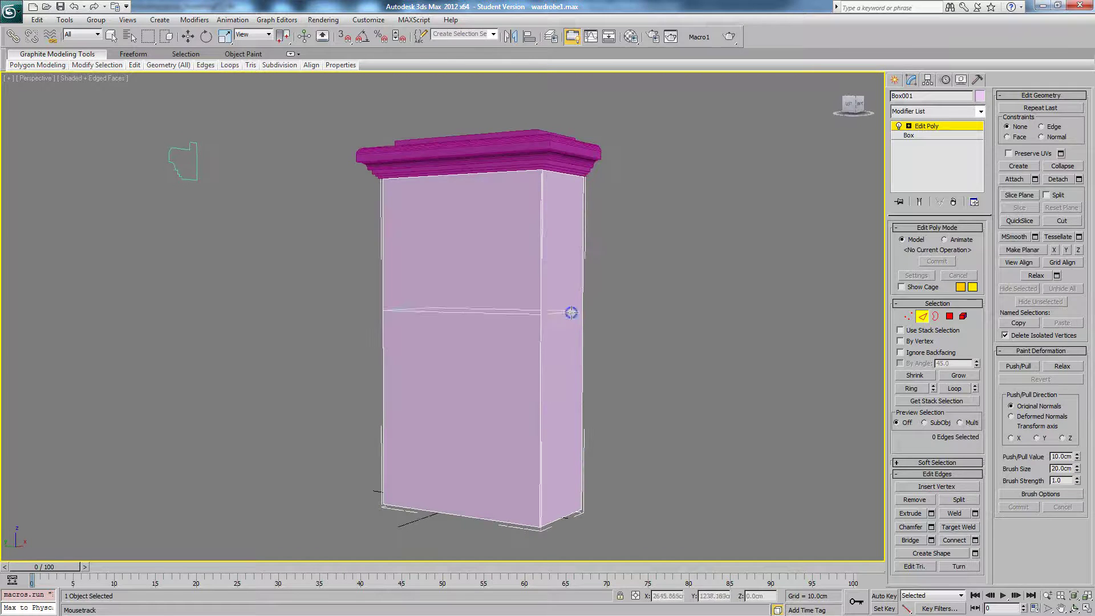
right_click(484, 300)
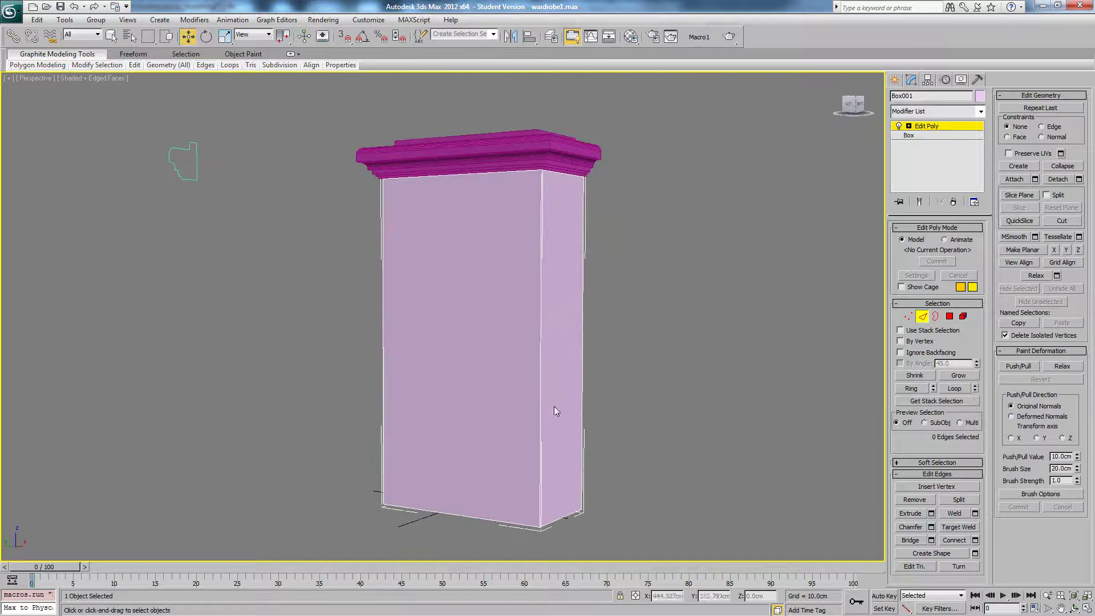
left_click_drag(317, 276, 702, 384)
middle_click_drag(653, 367, 687, 355, "alt")
left_click(515, 333)
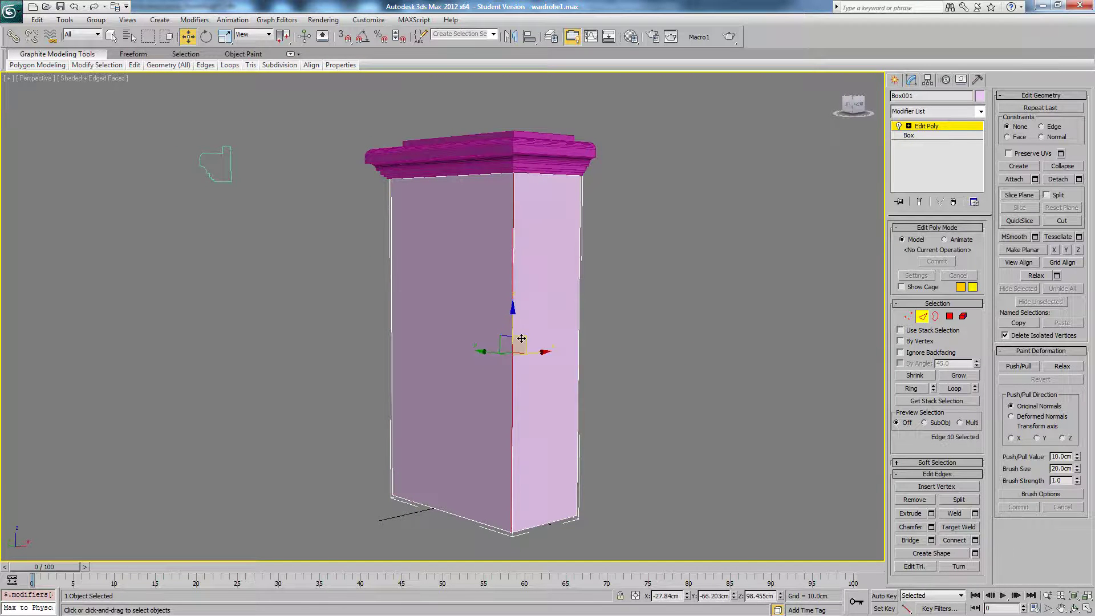
left_click(394, 329, "ctrl")
key("ctrl+z")
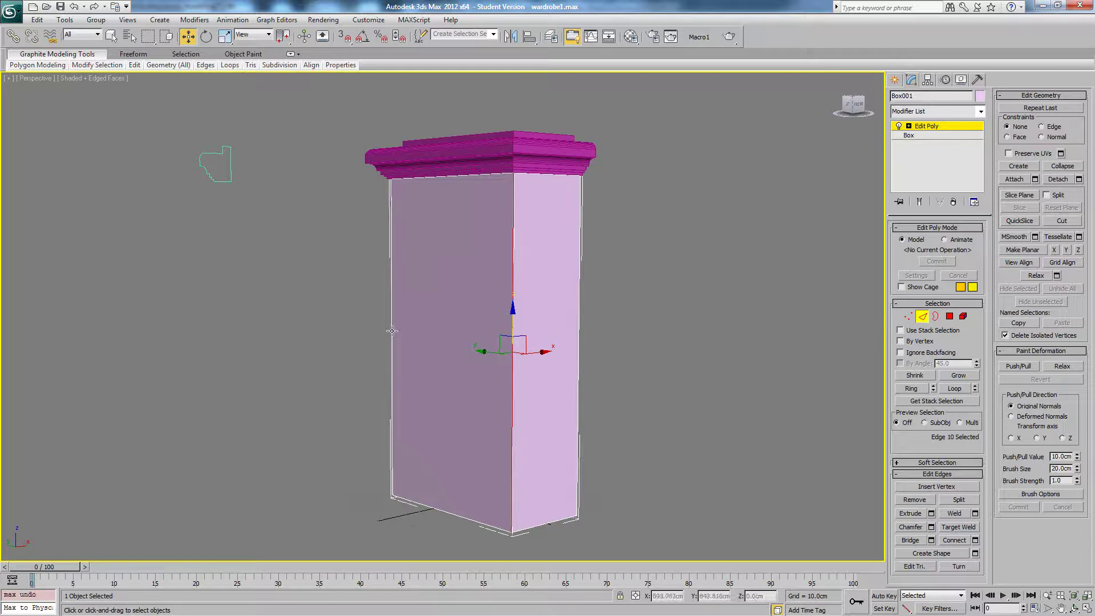
left_click(392, 330, "shift")
middle_click_drag(576, 335, 513, 331, "alt")
Connect the vertical edges with 2 segments and a pinch of 91 to place loops near the body's upper and lower ends.
left_click(975, 541)
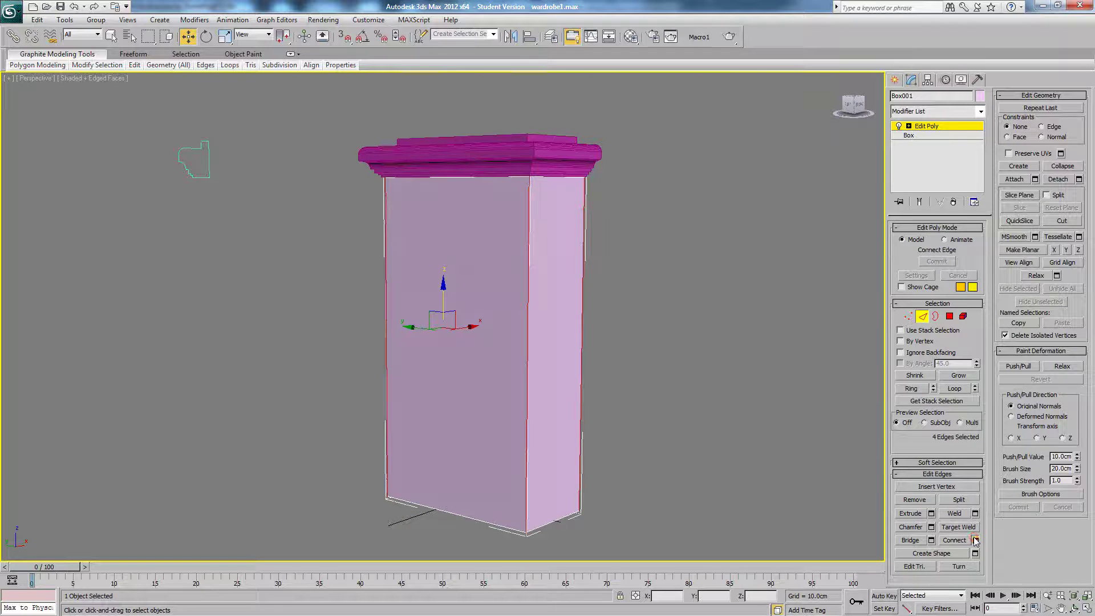
left_click(454, 323)
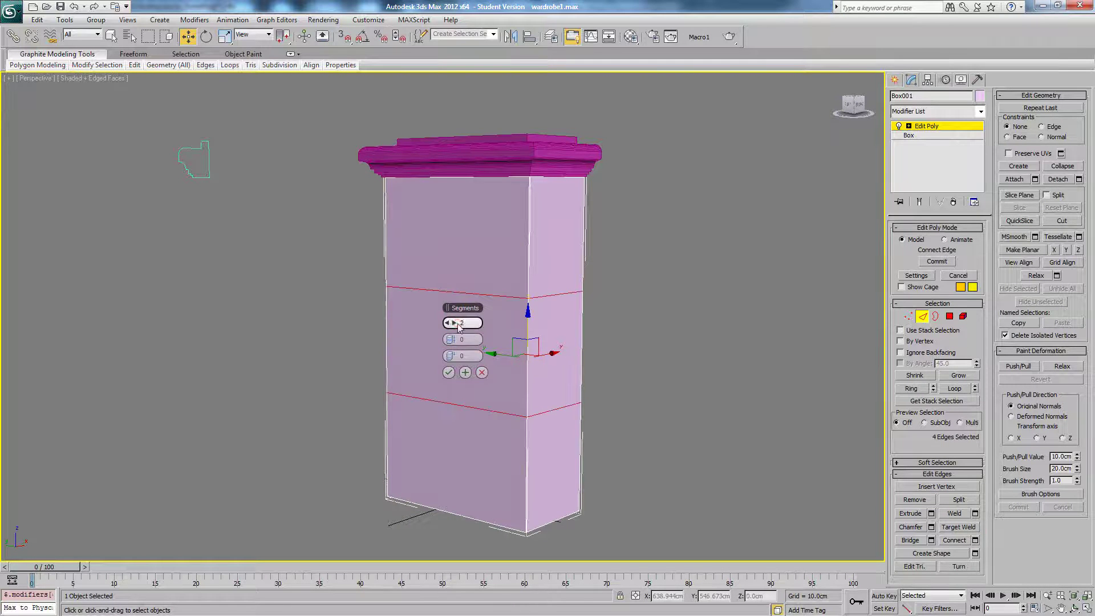
left_click_drag(455, 356, 656, 354)
key("ctrl+z")
scroll(458, 340, "down", 3)
left_click(449, 374)
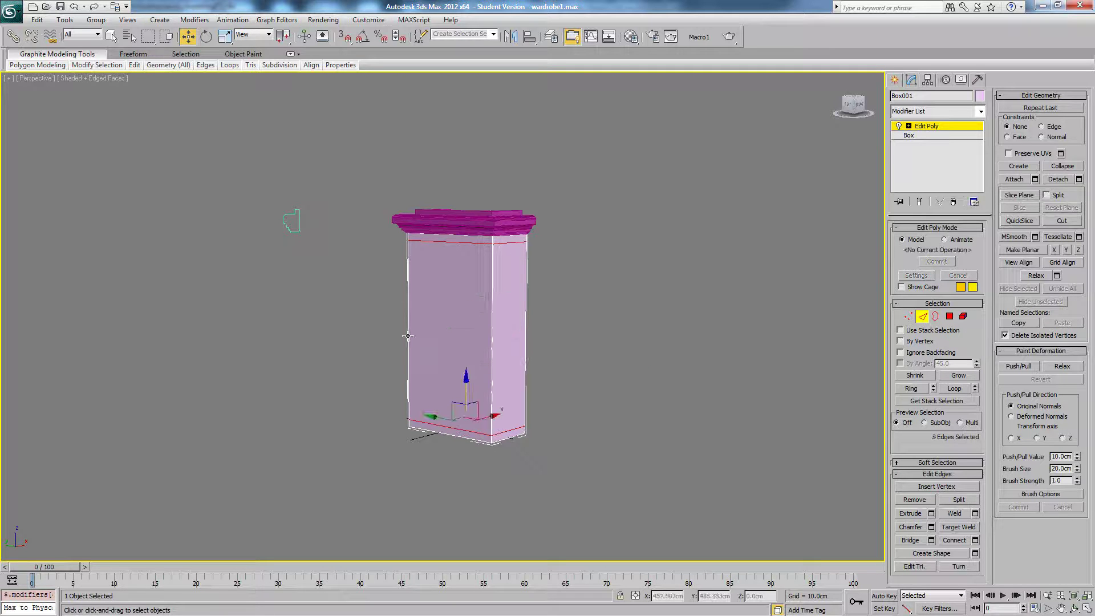
Connect the four vertical edges of the middle section with 2 segments and a pinch of -74, forming a narrow central band.
left_click_drag(569, 342, 573, 341)
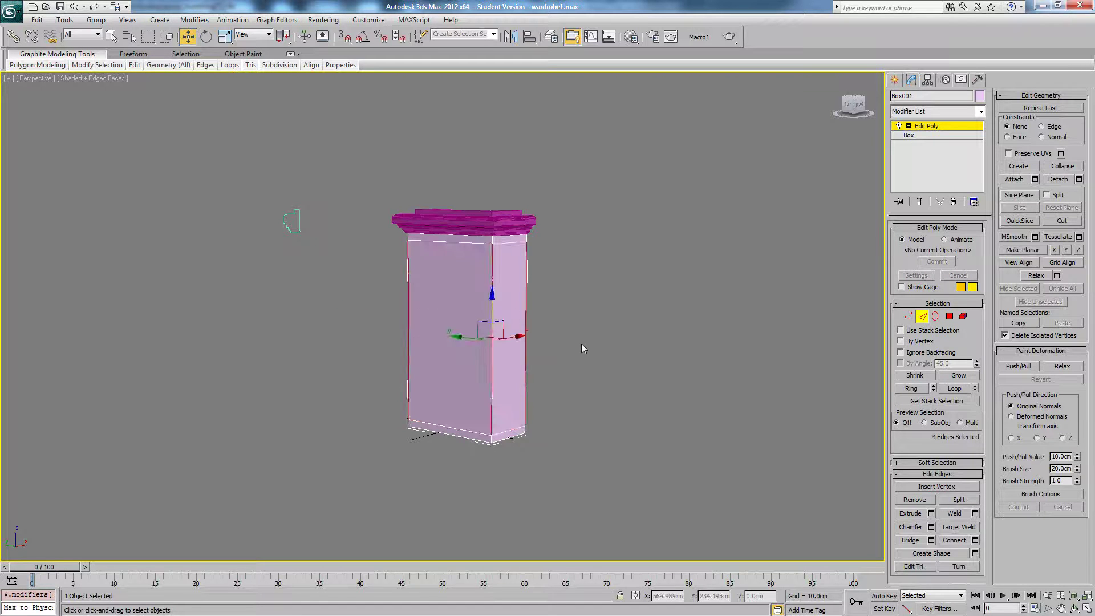
mouse_move(580, 343)
middle_mouse_down("alt")
mouse_move(462, 338)
mouse_move(589, 348)
middle_mouse_up("alt")
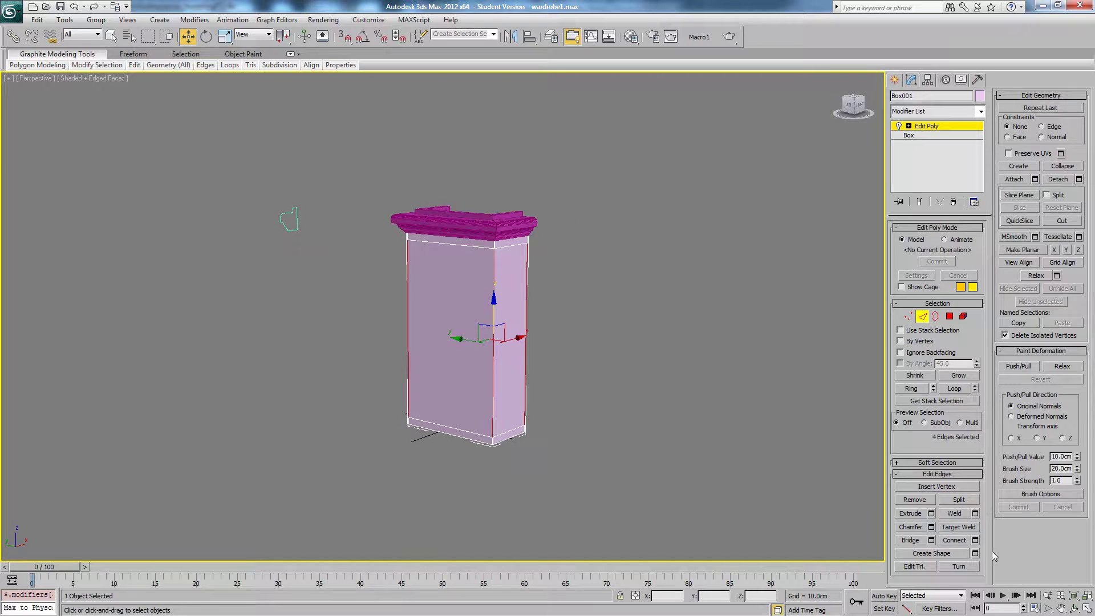
left_click(975, 540)
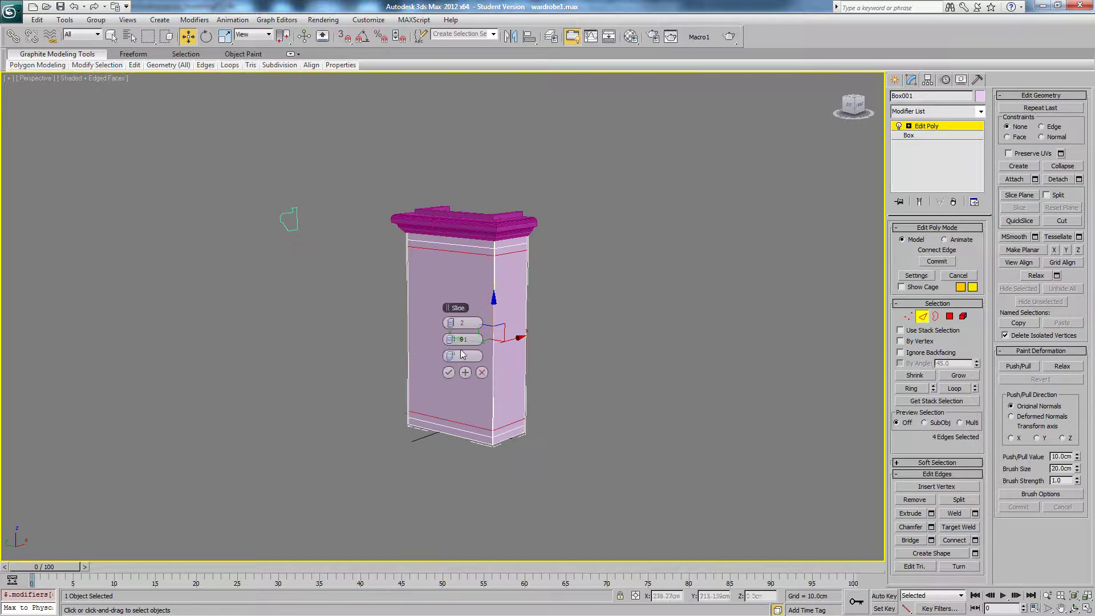
left_click_drag(449, 342, 69, 301)
left_click(448, 374)
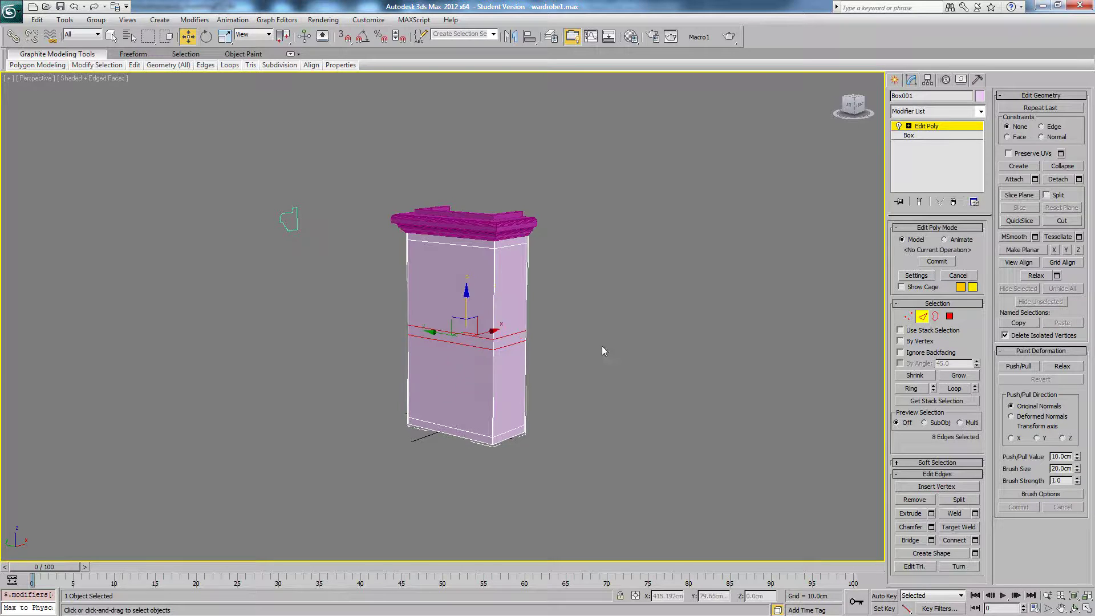
middle_click_drag(601, 345, 573, 333, "alt")
left_click(577, 334)
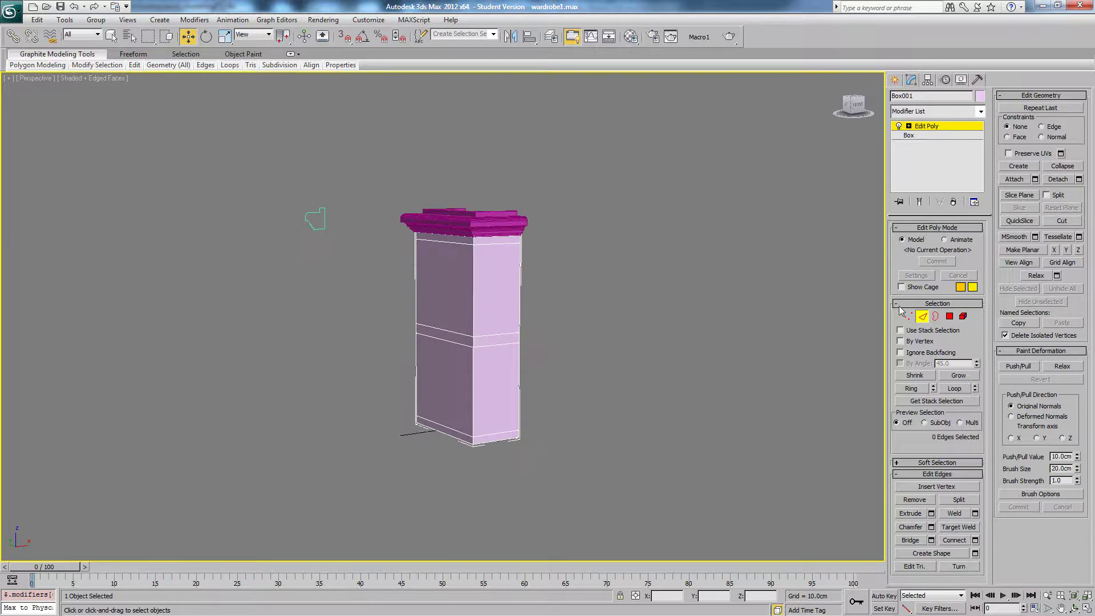
Consult the corner-view photo of the wardrobe in the browser and select the horizontal edges across the body's narrow sides.
left_click_drag(1094, 52, 962, 53)
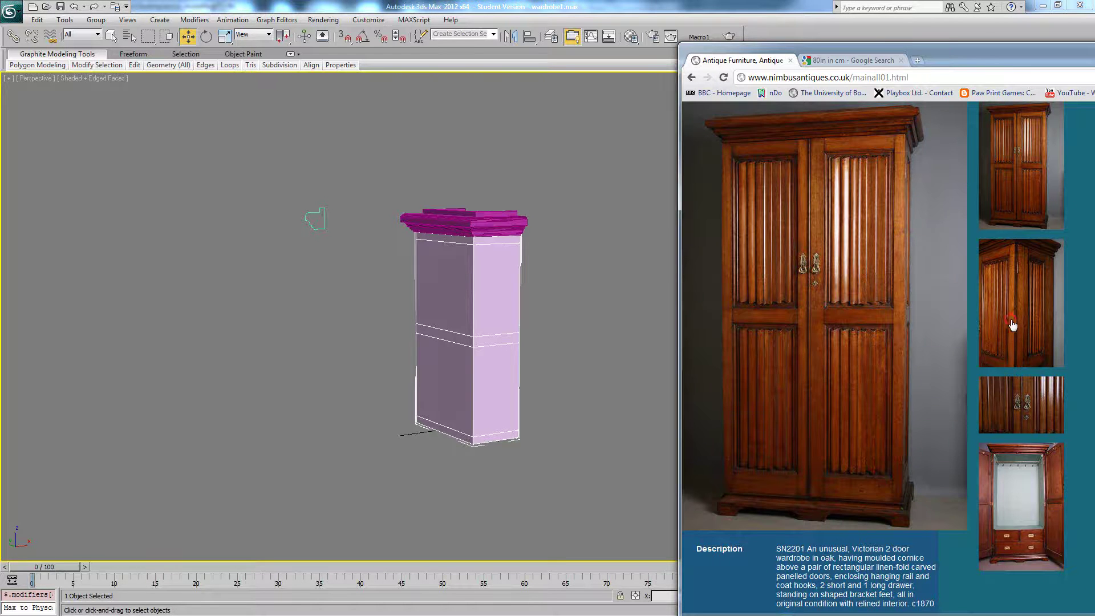
left_click(1013, 325)
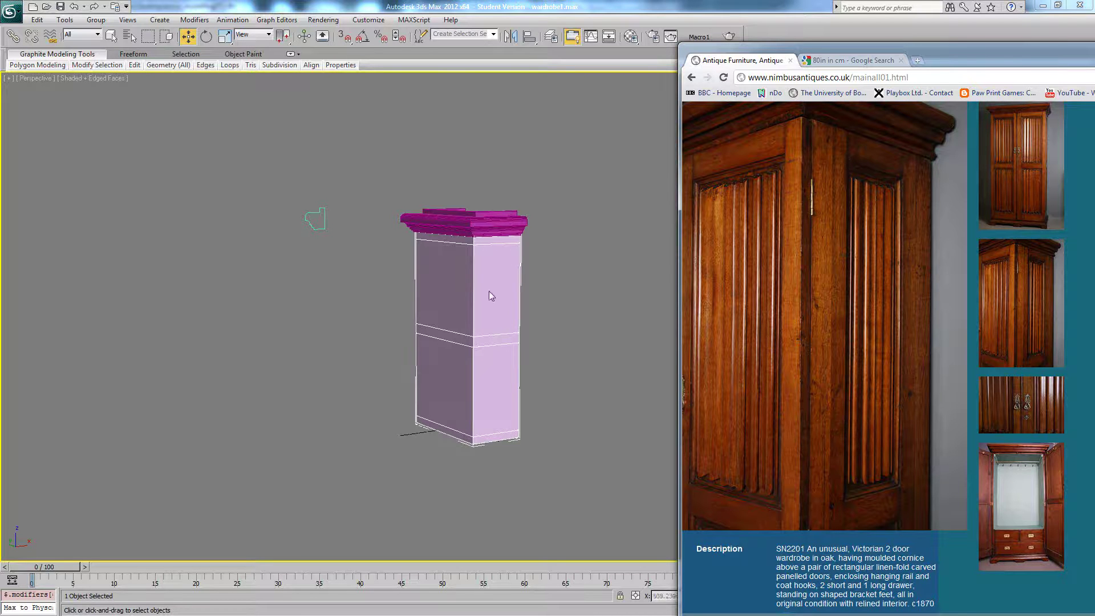
left_click_drag(780, 45, 781, 67)
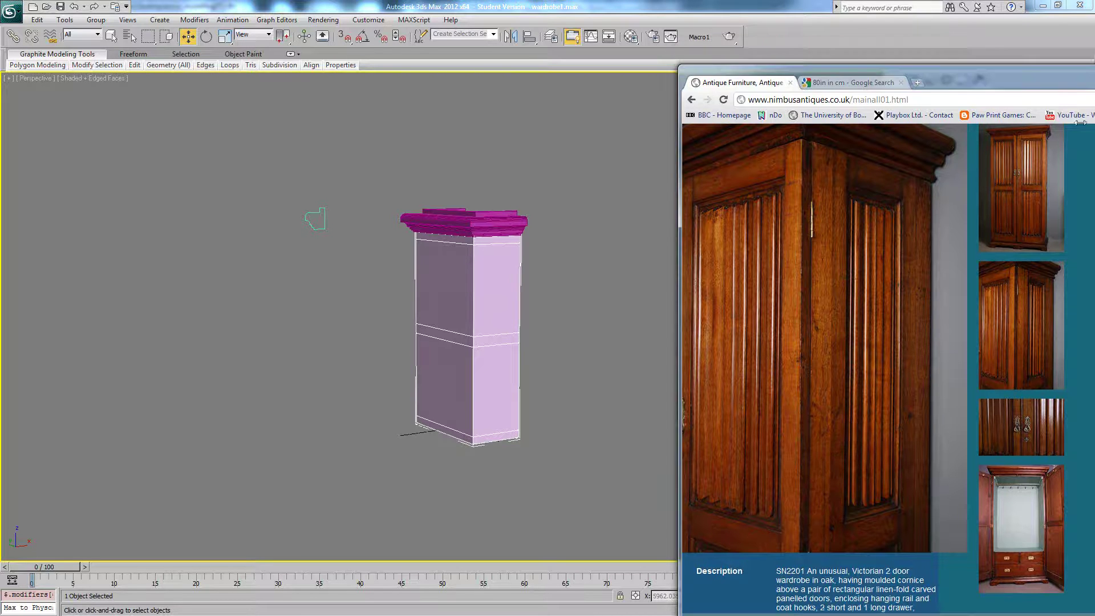
left_click(564, 244)
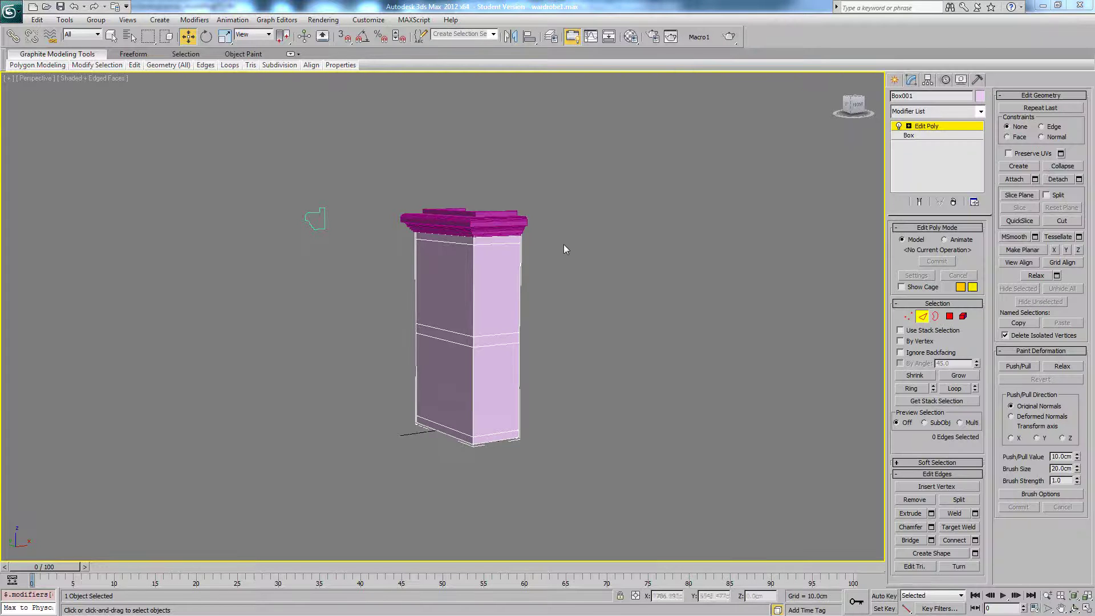
middle_click_drag(557, 241, 527, 241, "alt")
scroll(528, 243, "up", 3)
left_click(515, 188)
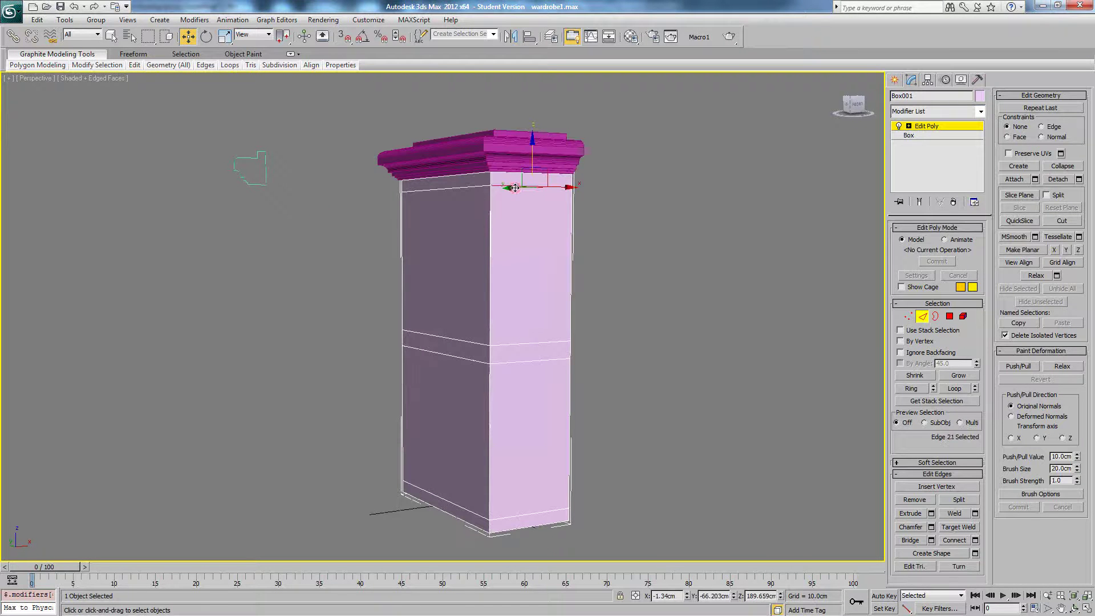
left_click(525, 343, "shift")
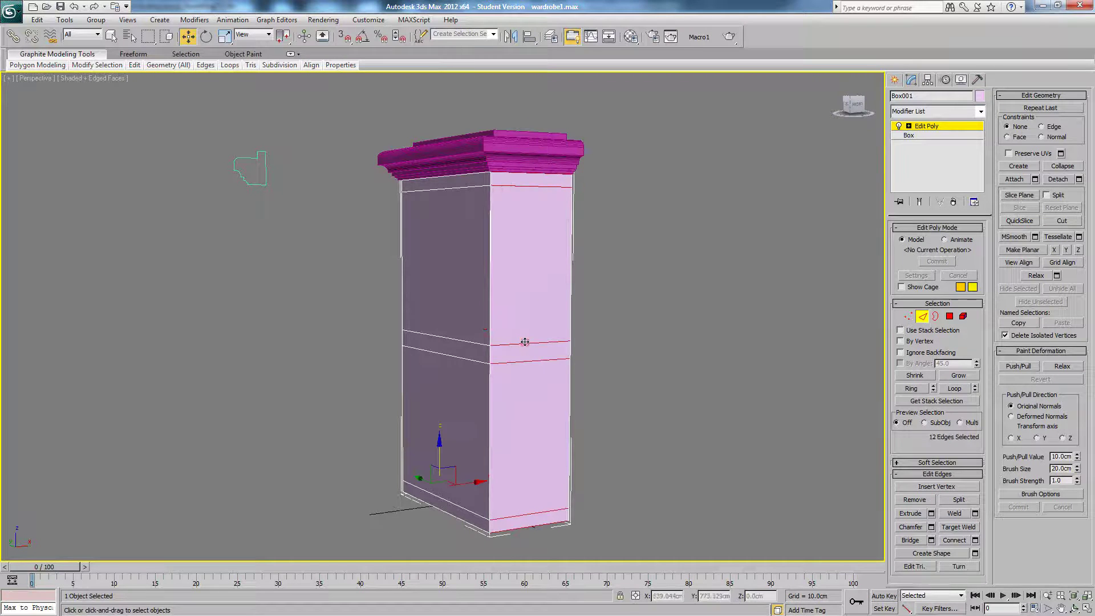
middle_click_drag(498, 247, 524, 287, "alt")
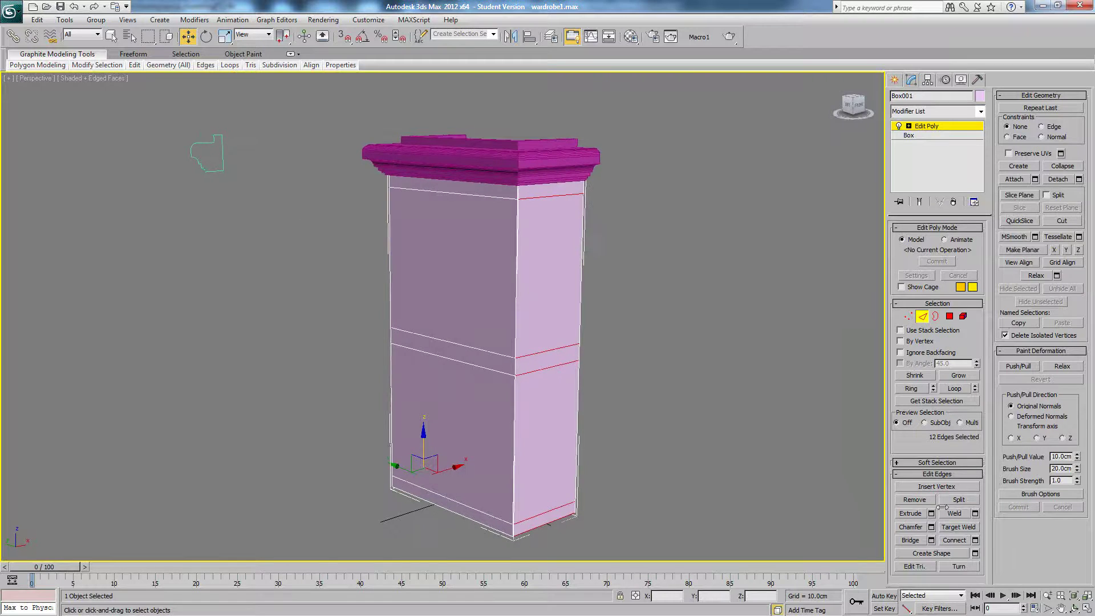
Connect the narrow-side edges with 2 vertical segments and a pinch of 34 to outline the side panels.
left_click(976, 540)
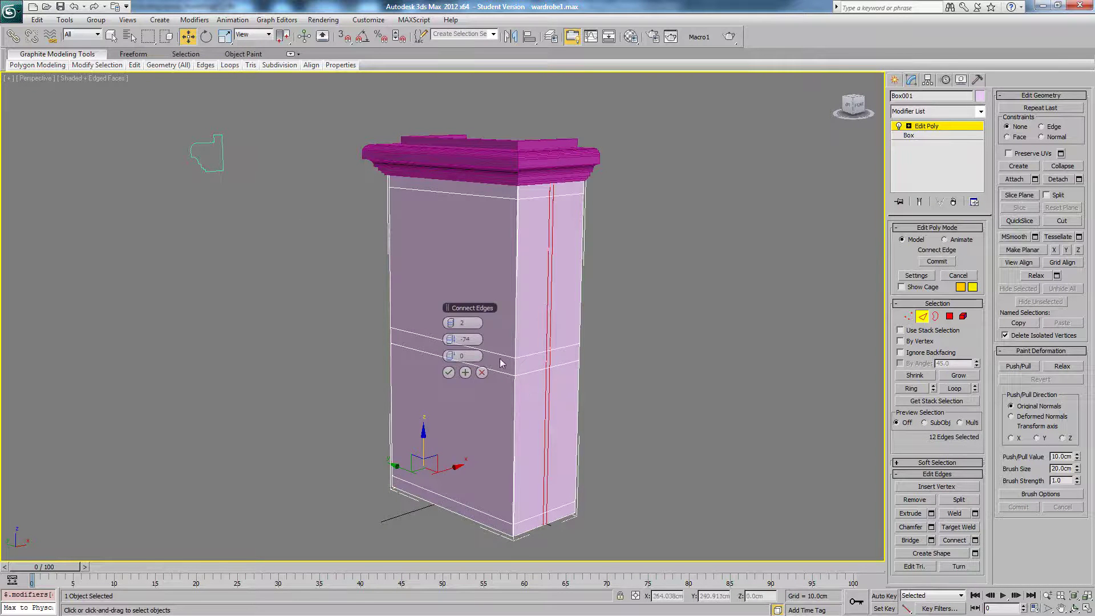
left_click_drag(450, 339, 692, 340)
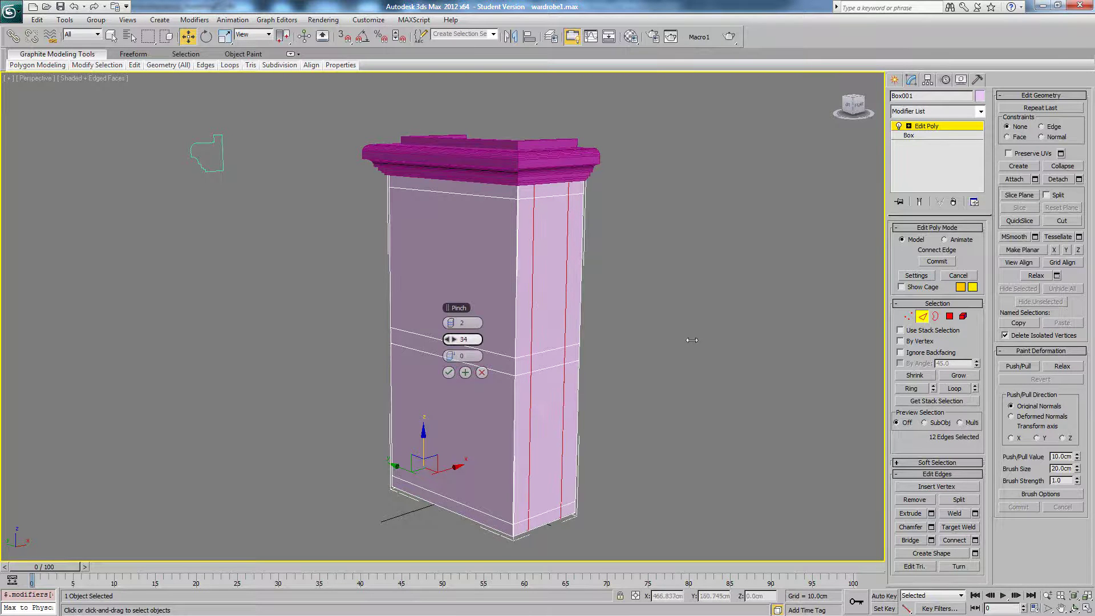
middle_click_drag(692, 340, 662, 339, "alt")
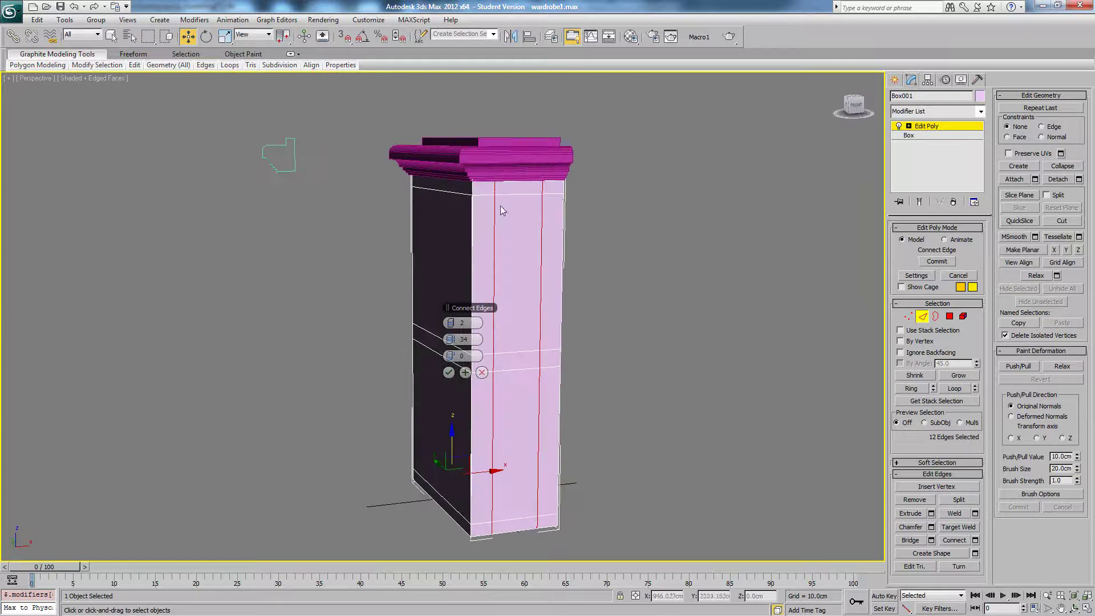
left_click(449, 372)
middle_click_drag(593, 335, 639, 329, "alt")
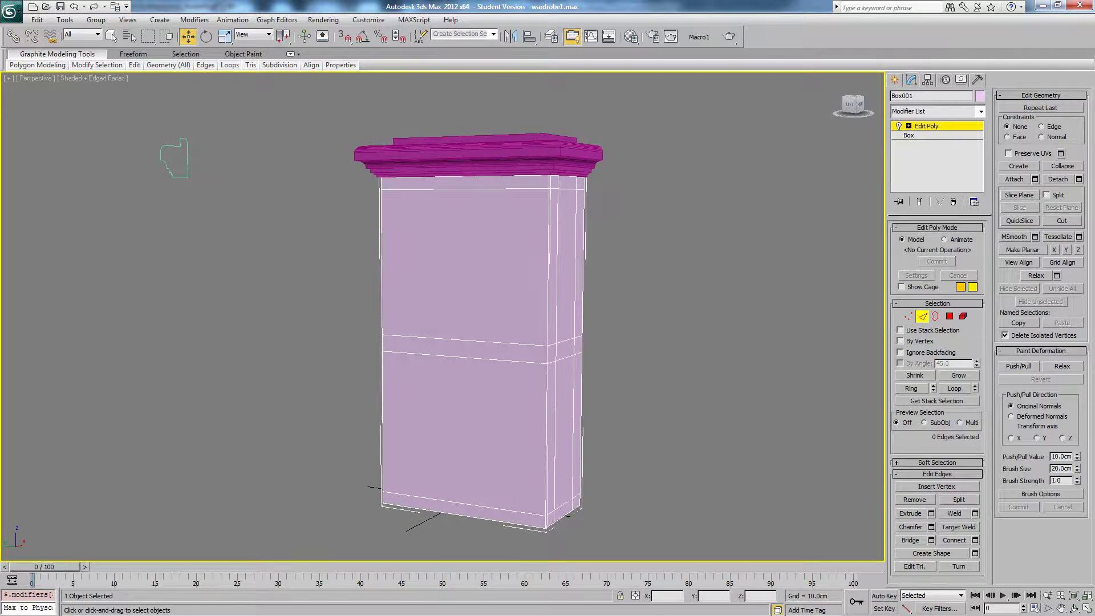
Consult the open-door photo of the wardrobe in the browser and select the horizontal edges across the wide front and back.
left_click_drag(1094, 42, 806, 42)
left_click(865, 534)
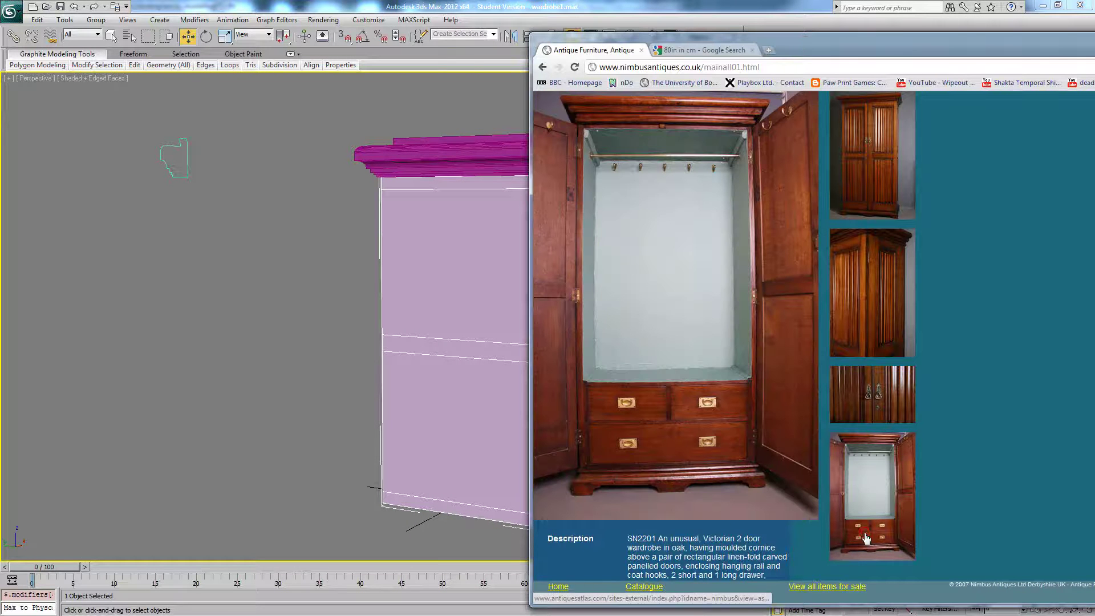
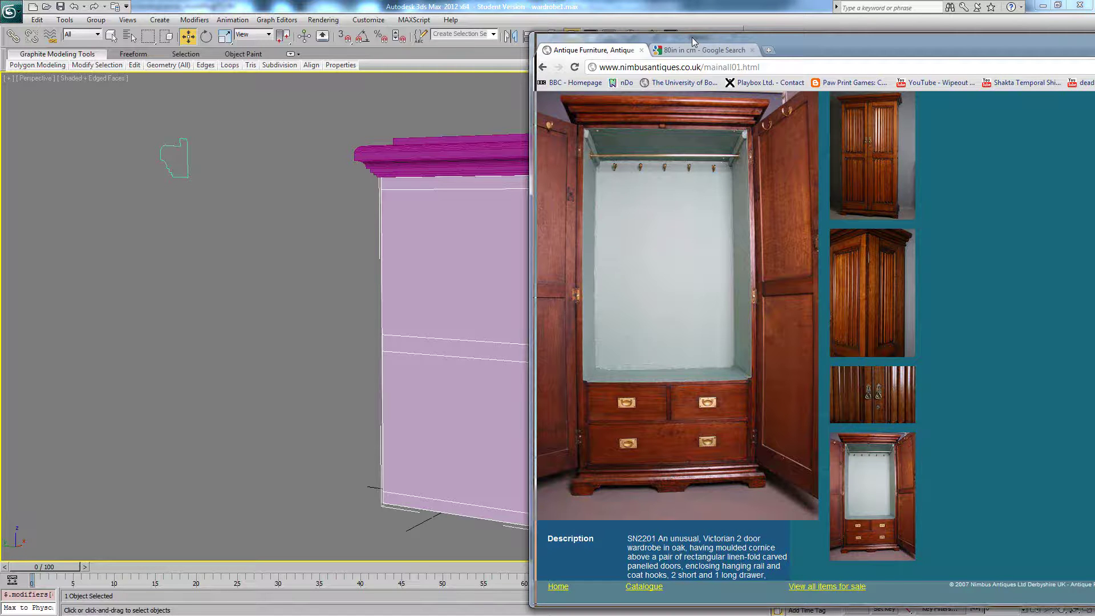
left_click_drag(692, 37, 1094, 42)
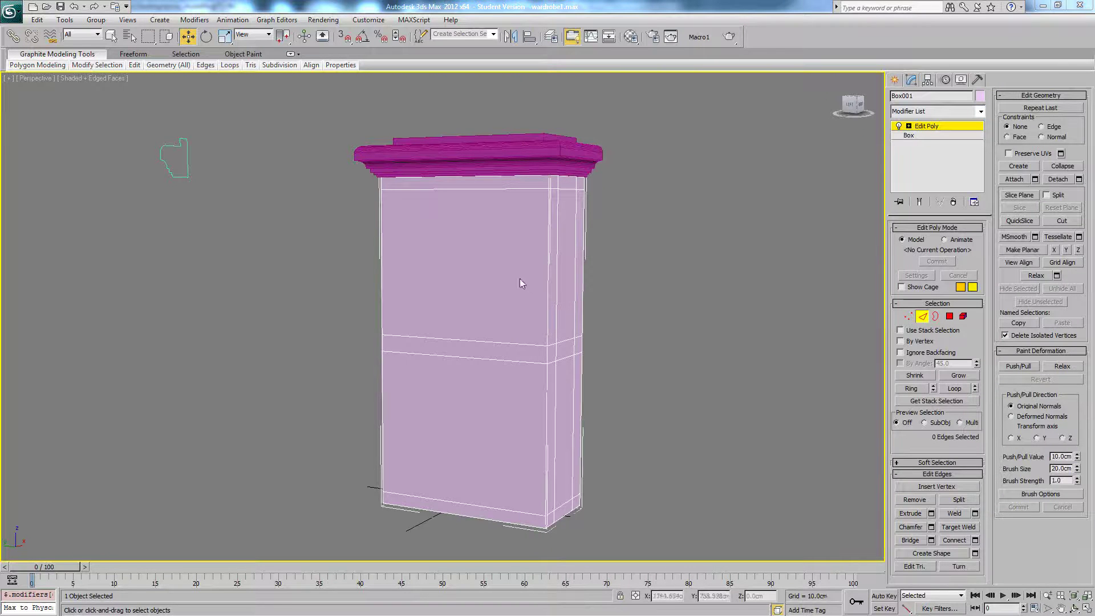
left_click(499, 190)
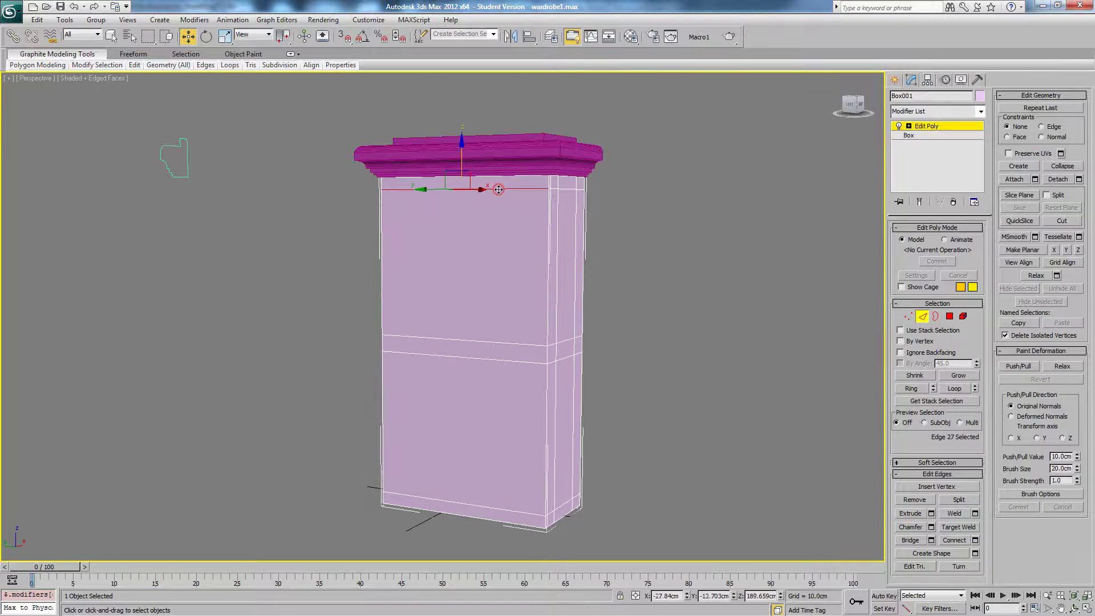
left_click(482, 343, "ctrl")
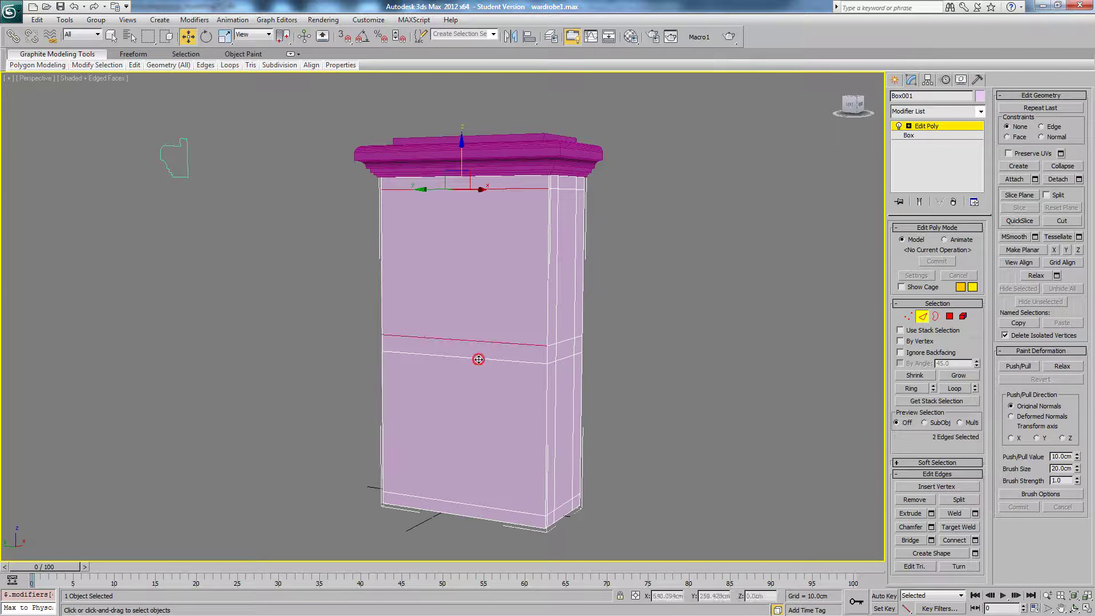
left_click(478, 359, "shift")
middle_click_drag(517, 362, 558, 358, "alt")
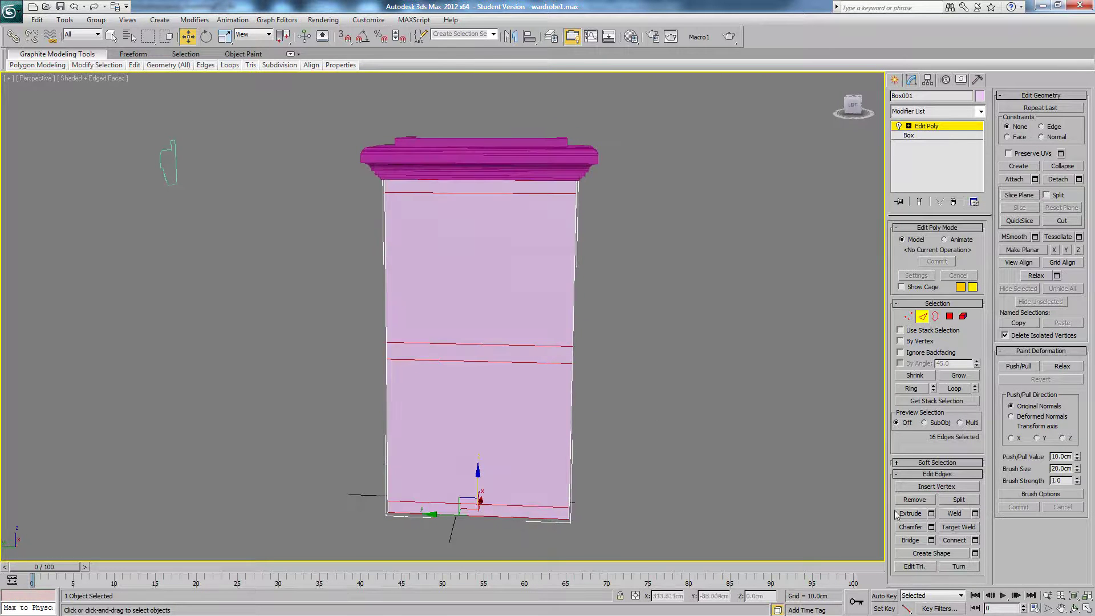
Connect the front and back edges with 2 vertical segments and a pinch of 93 to form narrow borders at the corners.
left_click(975, 541)
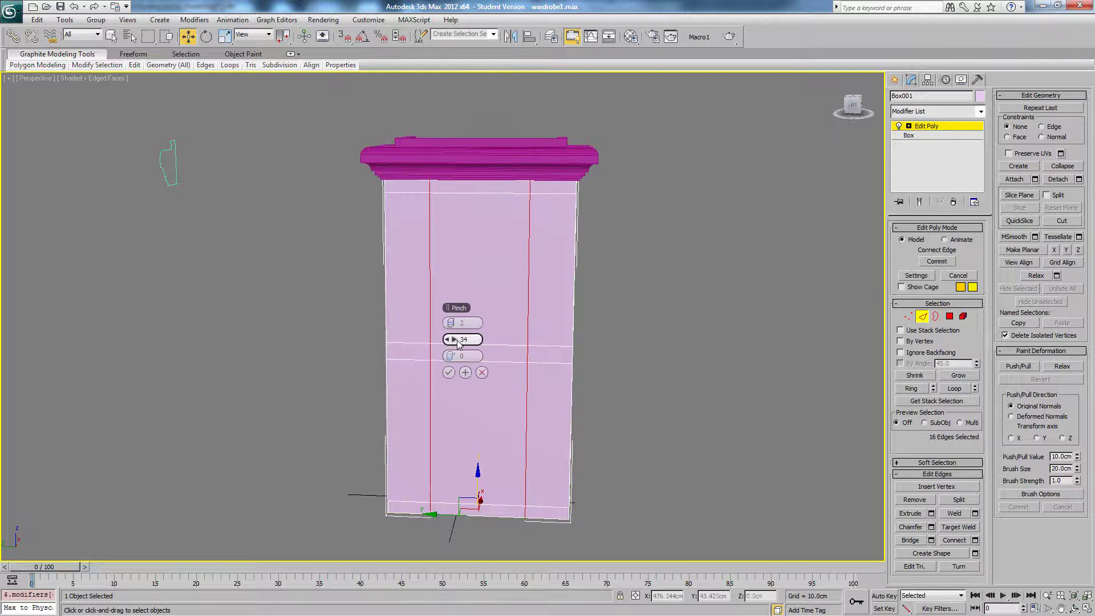
left_click_drag(454, 339, 591, 351)
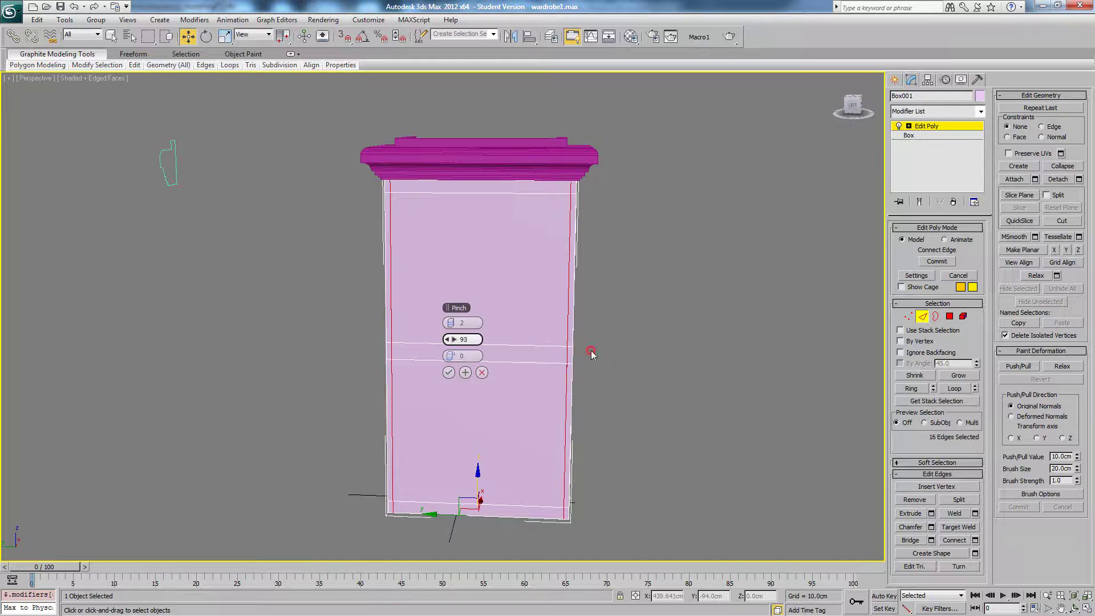
left_click(449, 373)
middle_click_drag(509, 317, 553, 280, "alt")
left_click(651, 297)
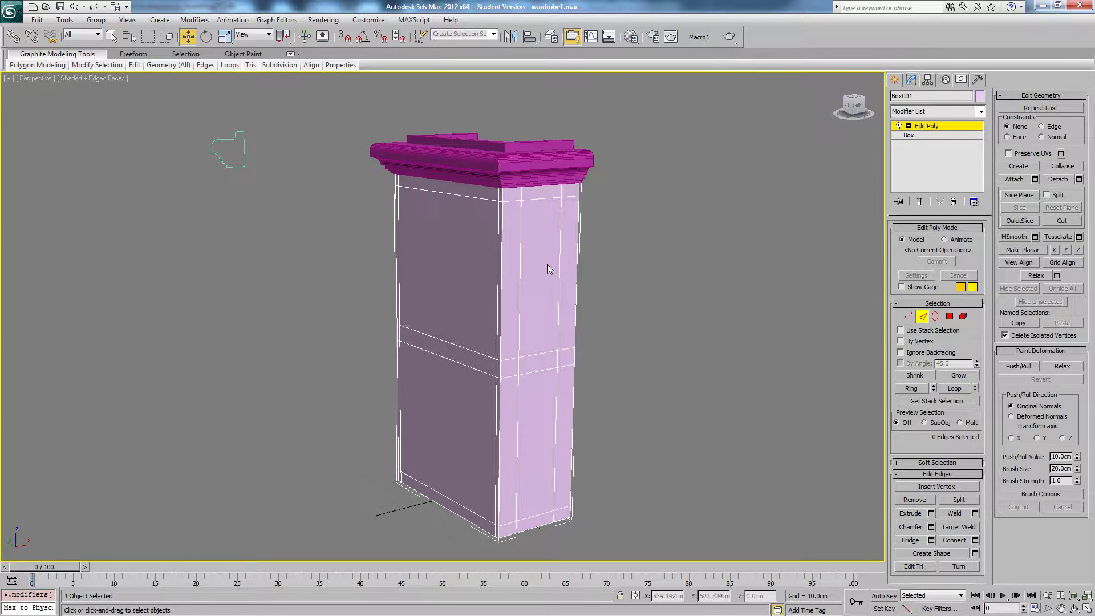
middle_click_drag(545, 266, 575, 265, "alt")
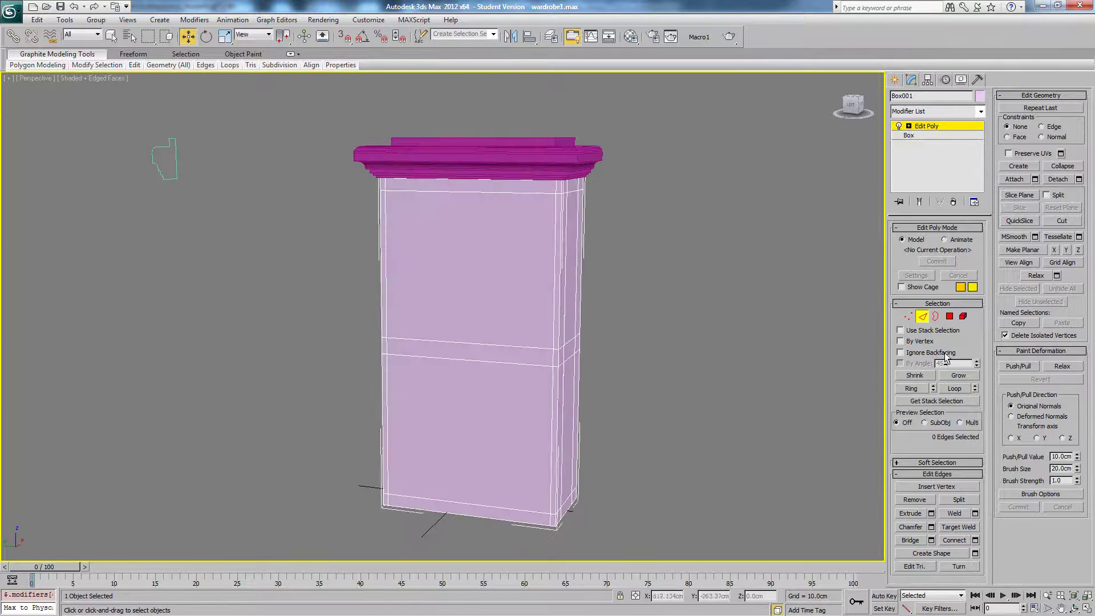
Switch to polygon-level editing, select the large upper panel on the wide front face and clear the selection.
left_click(950, 316)
left_click(463, 274)
middle_click_drag(510, 294, 502, 295, "alt")
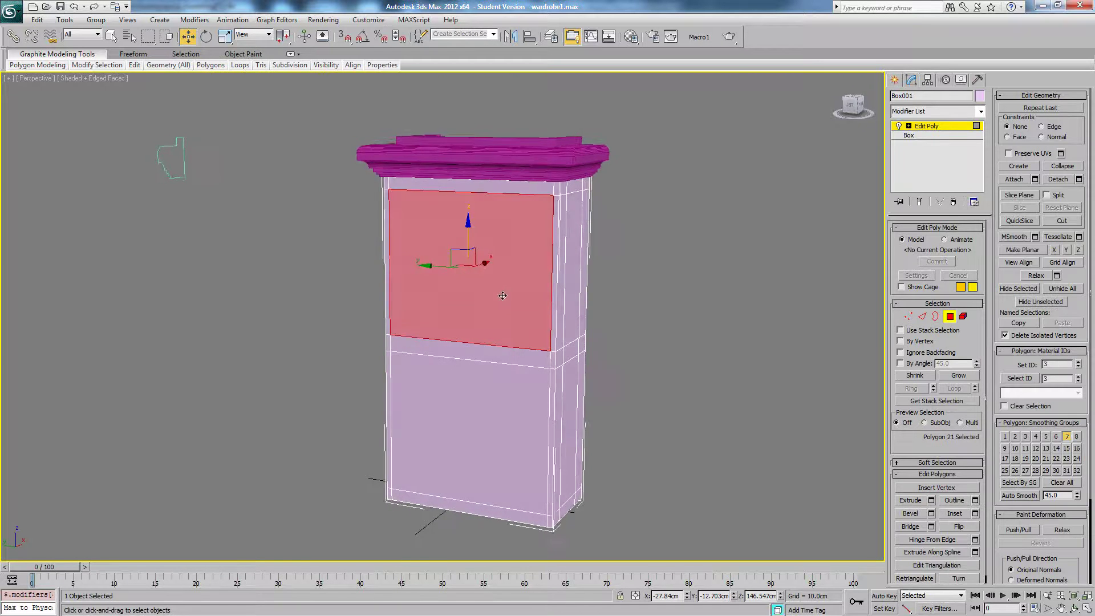
key("alt")
middle_click_drag(461, 349, 497, 342, "alt")
left_click(638, 293)
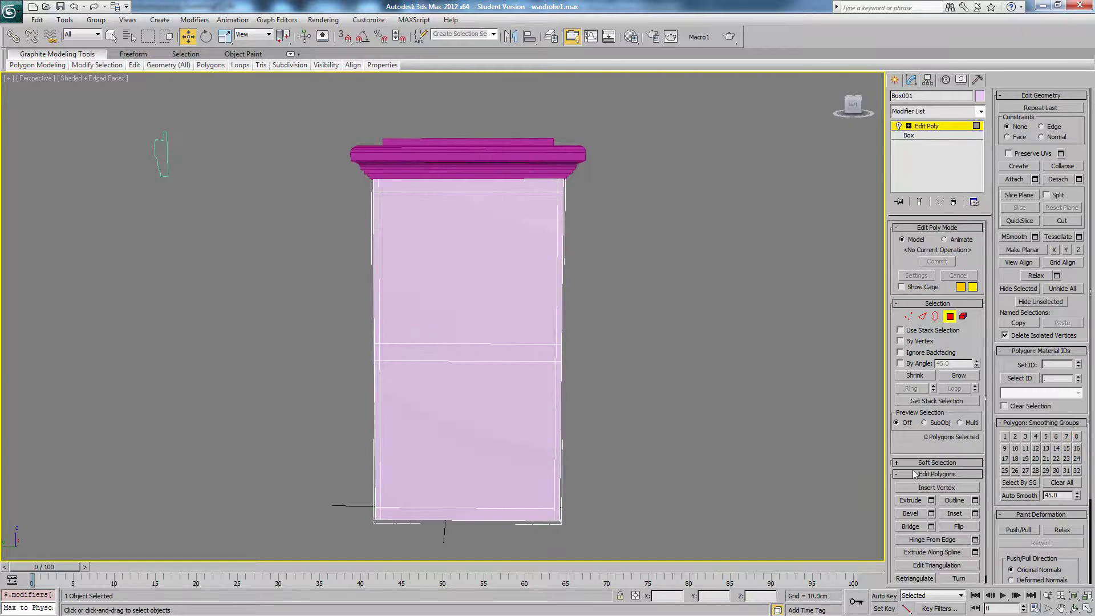
Select the ring of short vertical edges around the top border of the wardrobe body and connect them with 1 segment.
left_click(923, 316)
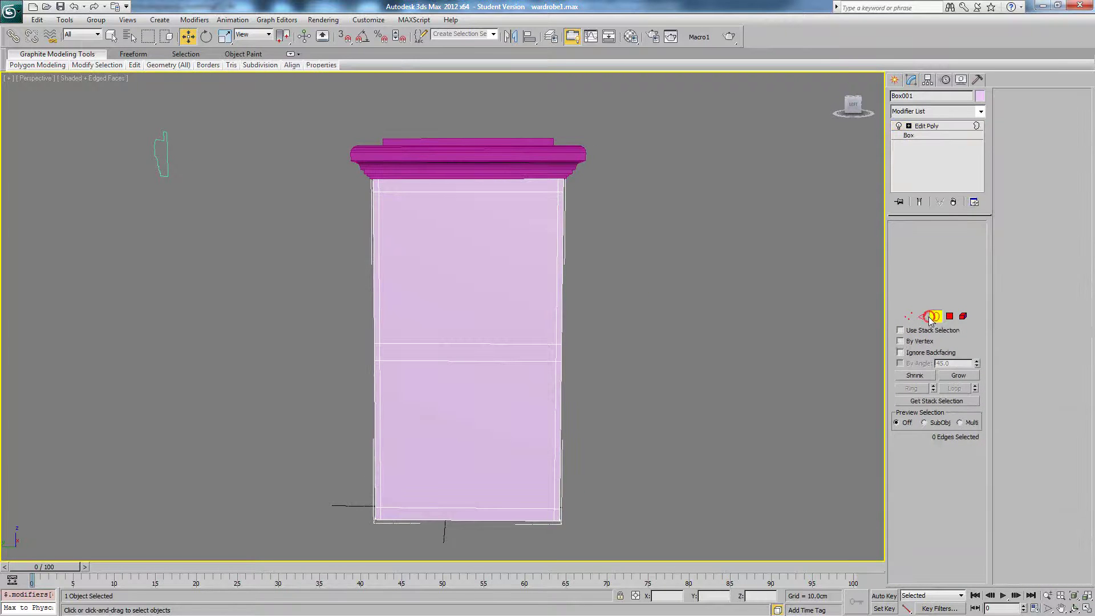
left_click(377, 184)
left_click(558, 189, "shift")
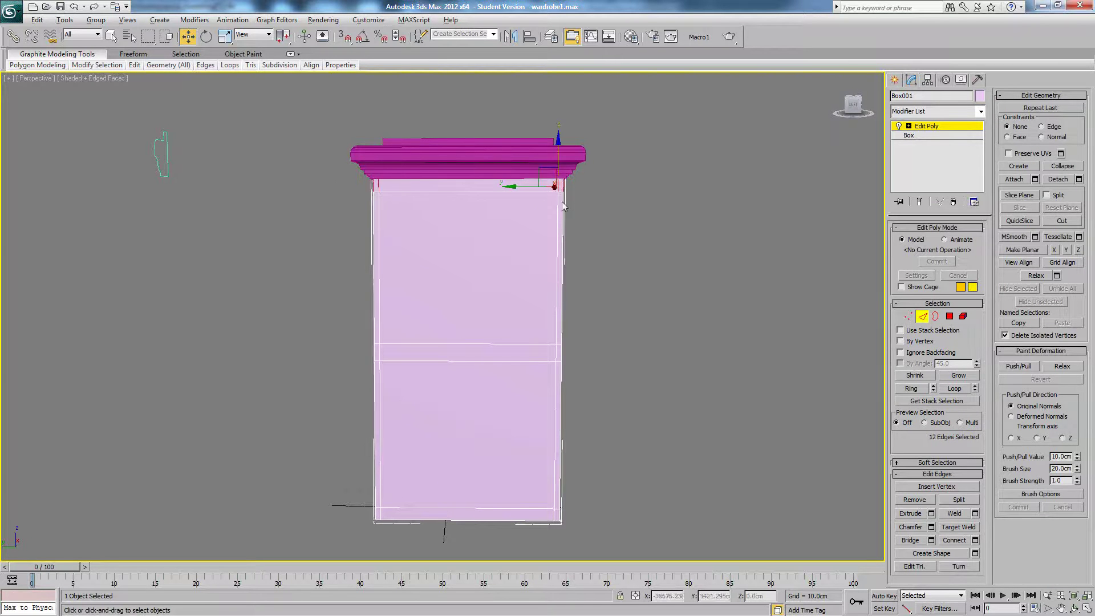
middle_click_drag(563, 198, 511, 204, "alt")
left_click(975, 541)
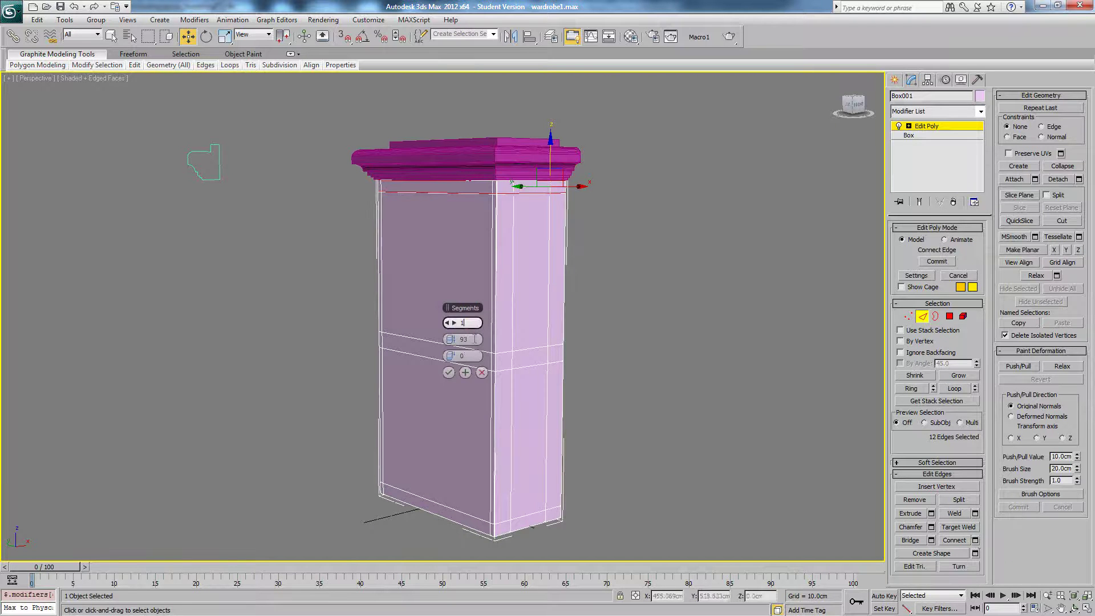
left_click(450, 379)
Select the ring of short vertical edges around the bottom border, connect them with the same settings and clear the selection.
middle_click_drag(503, 409, 603, 408, "alt")
left_click(594, 476)
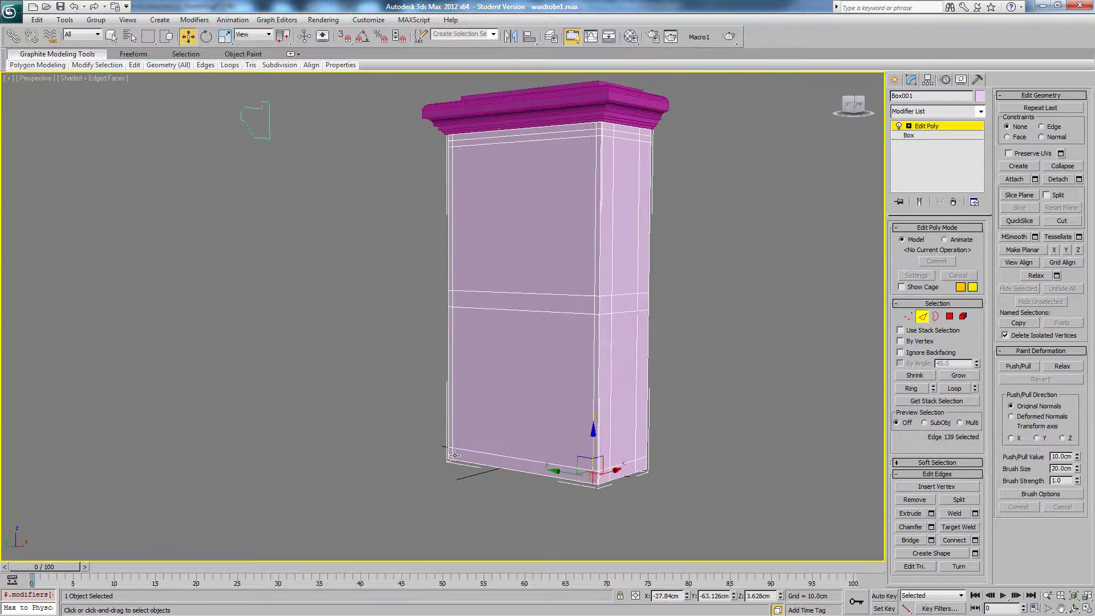
left_click(454, 456, "shift")
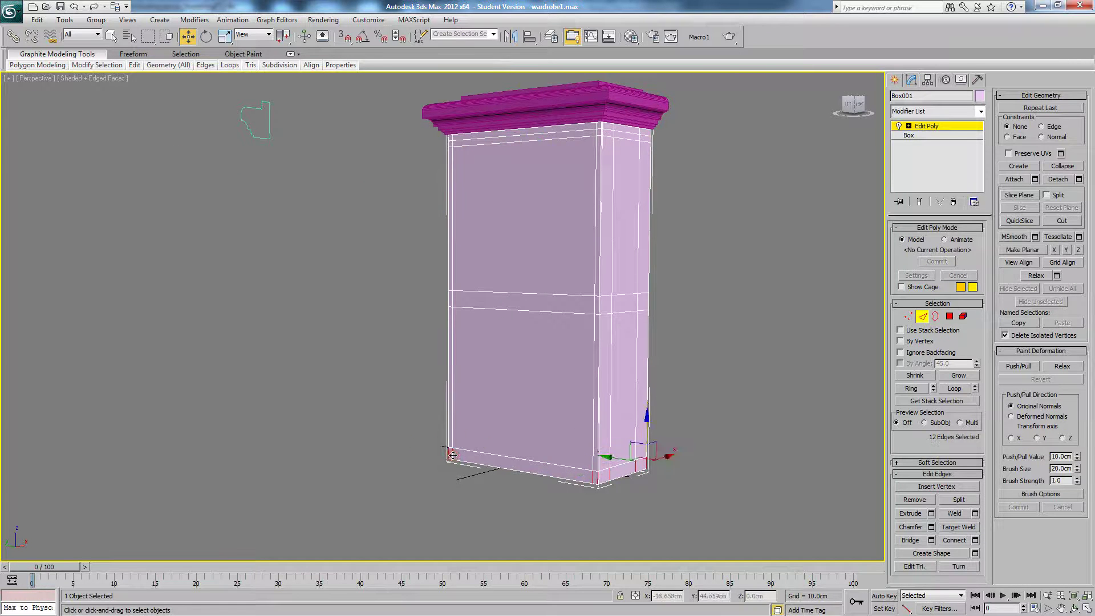
left_click(960, 540)
left_click(736, 430)
middle_click_drag(736, 430, 628, 410, "alt")
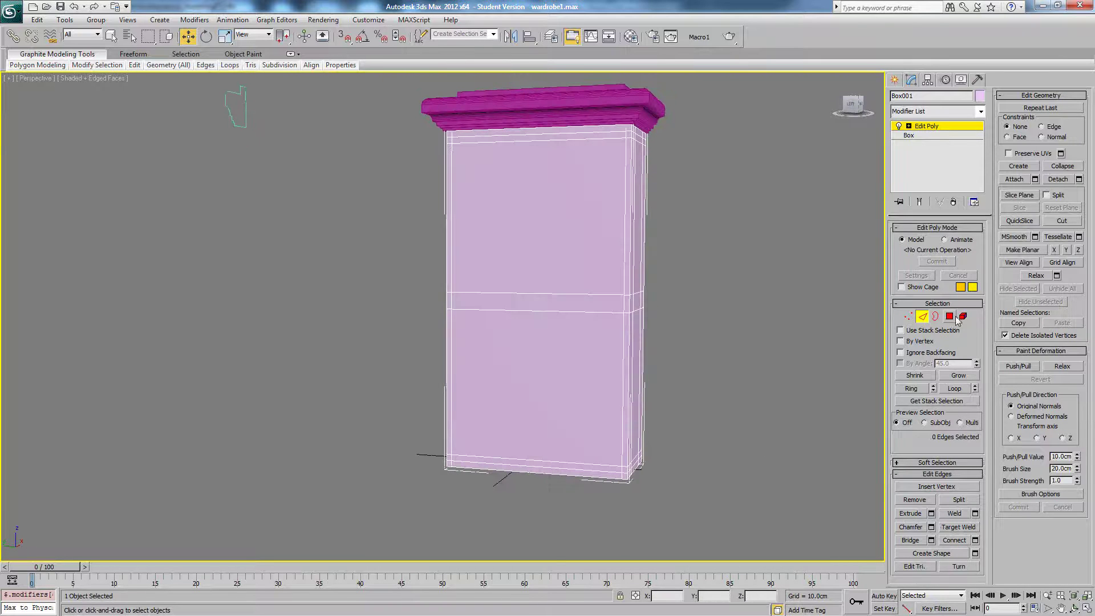
Select the wide front face's inner polygons one by one from the bottom strip to the top strip, and clear the selection.
left_click(952, 318)
left_click(515, 462)
left_click(504, 368, "ctrl")
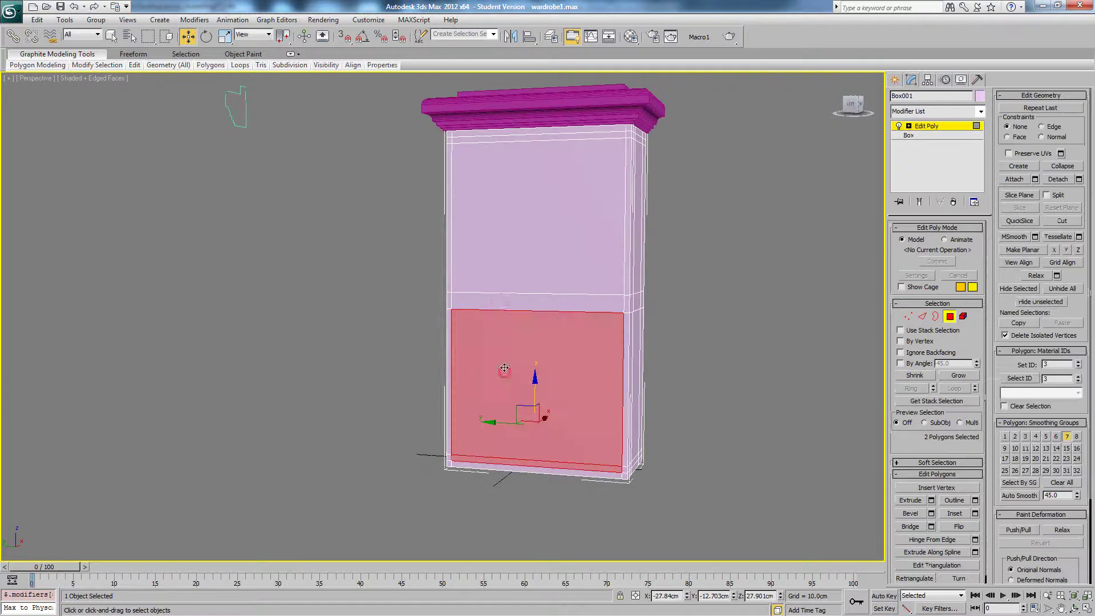
left_click(497, 303, "ctrl")
left_click(505, 261, "ctrl")
middle_click_drag(602, 256, 577, 269, "alt")
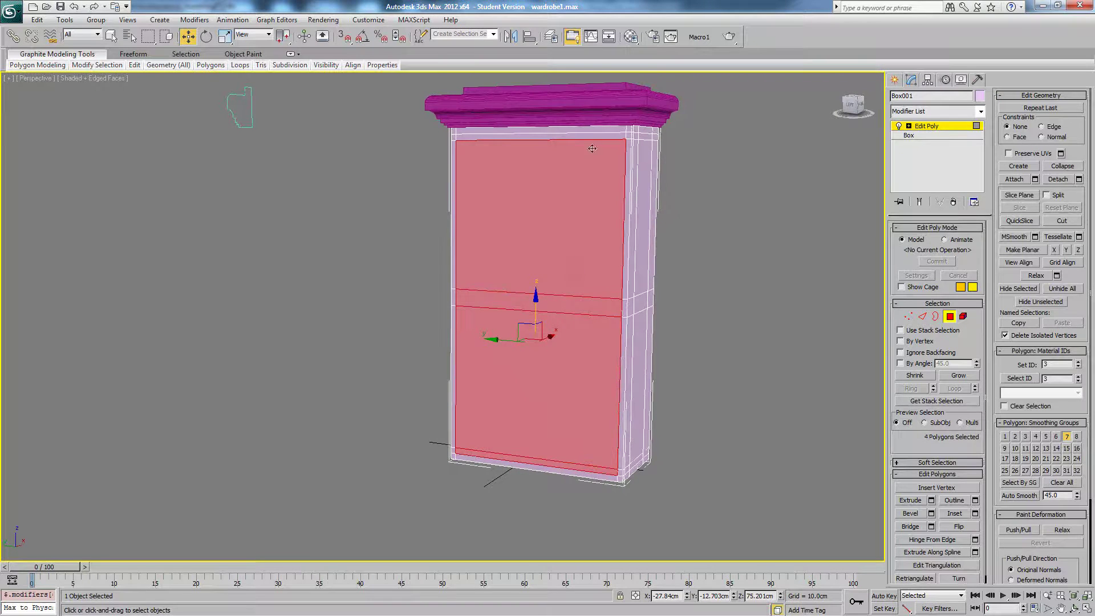
left_click(598, 132, "ctrl")
key("ctrl+z")
left_click(598, 136, "ctrl")
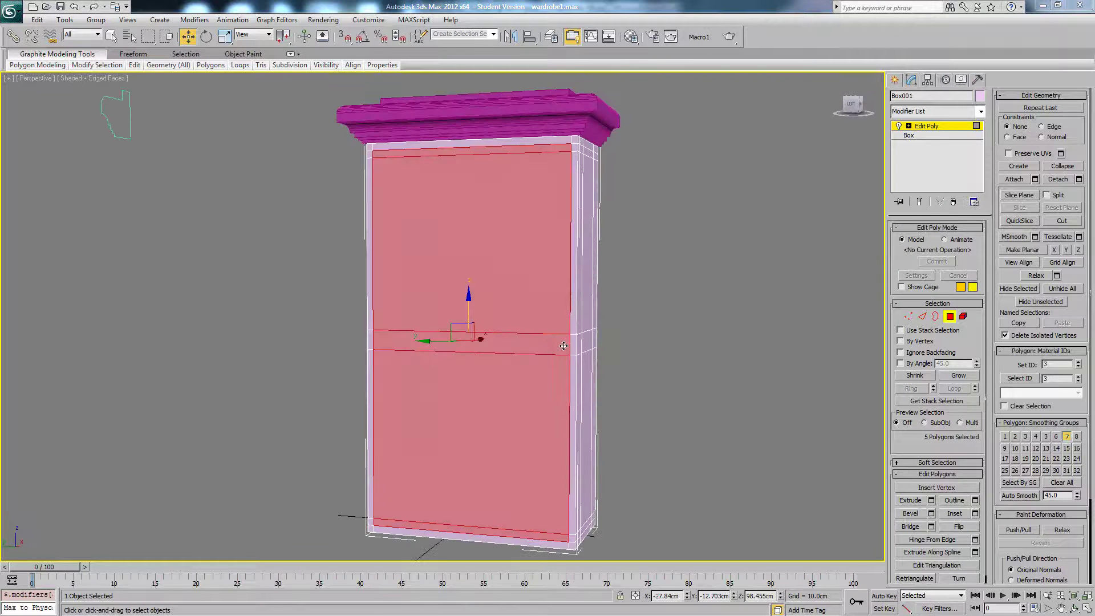
middle_click_drag(564, 345, 560, 332)
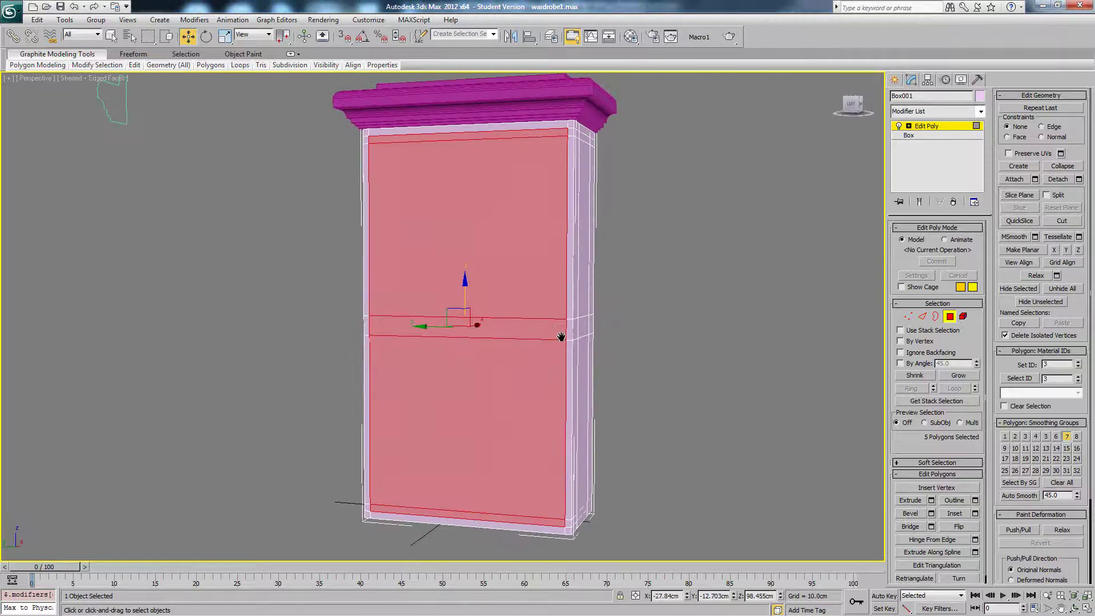
left_click(619, 335)
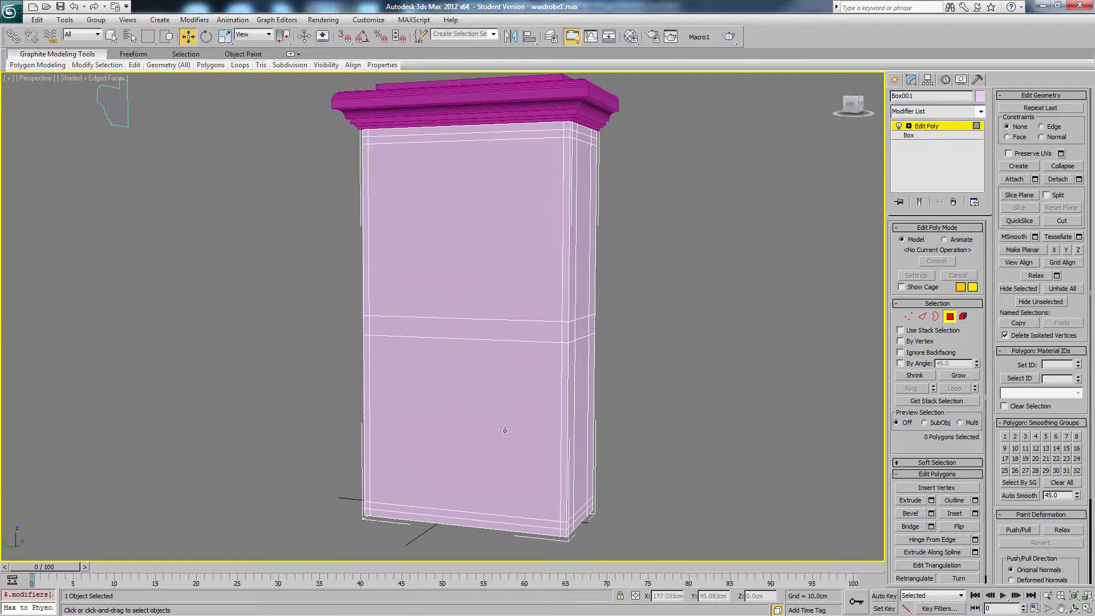
Select the bottom and top strips of the front face and fill in the polygons between them with StepLoop.
middle_click_drag(505, 431, 481, 443, "alt")
left_click(444, 511)
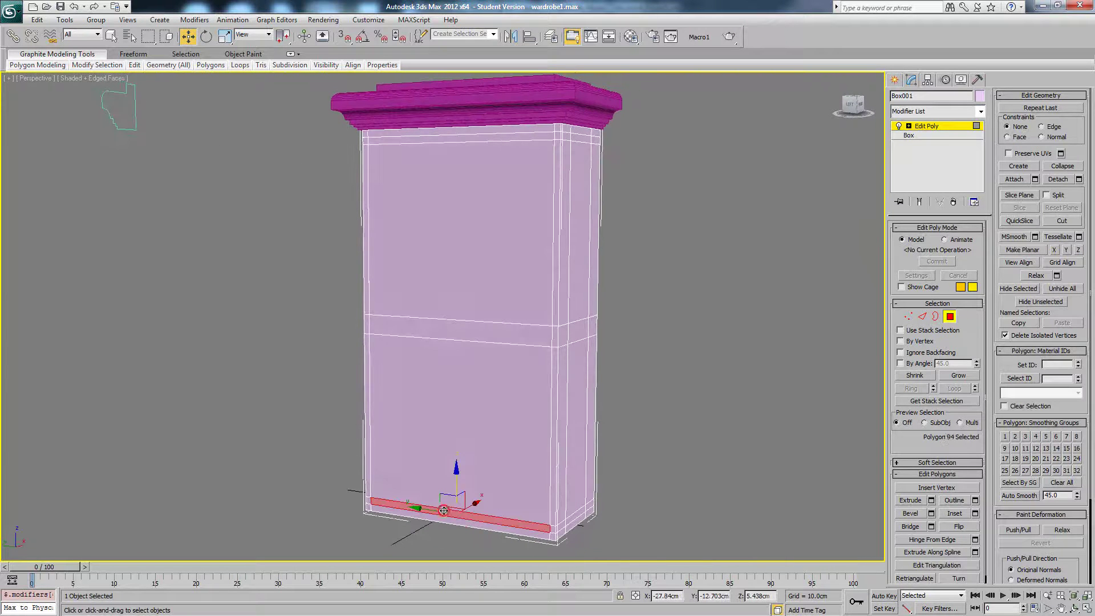
left_click(422, 143, "ctrl")
left_click(455, 521, "ctrl")
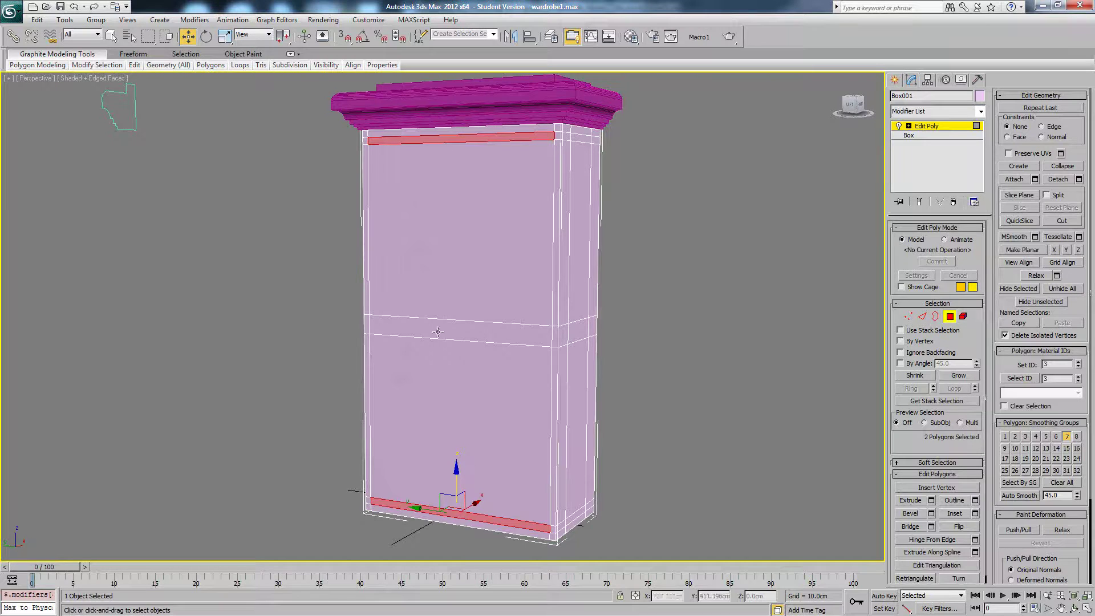
mouse_move(87, 69)
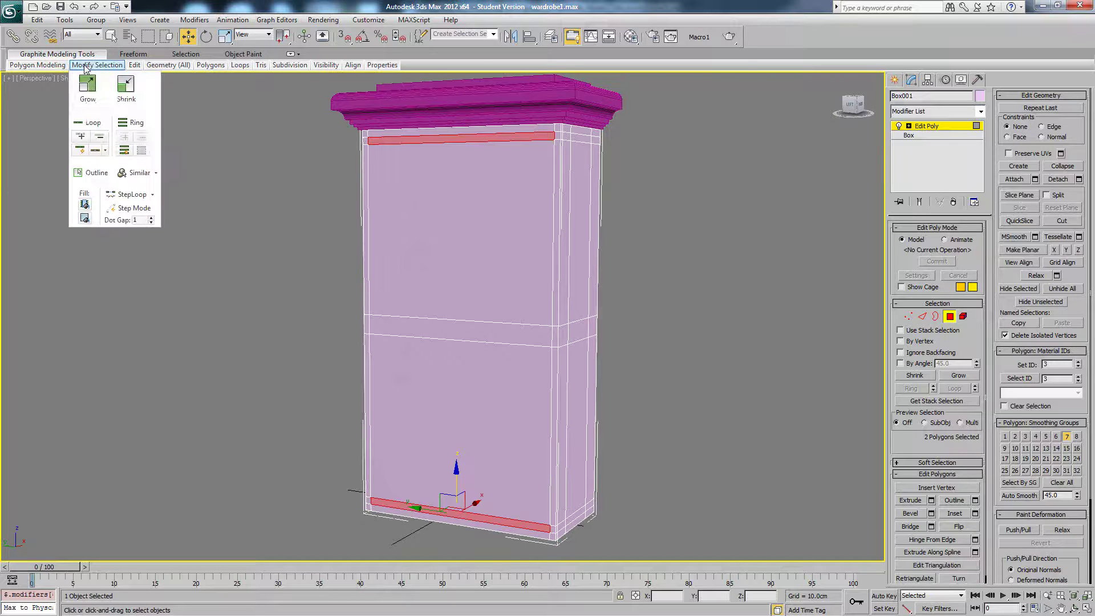
left_click(130, 194)
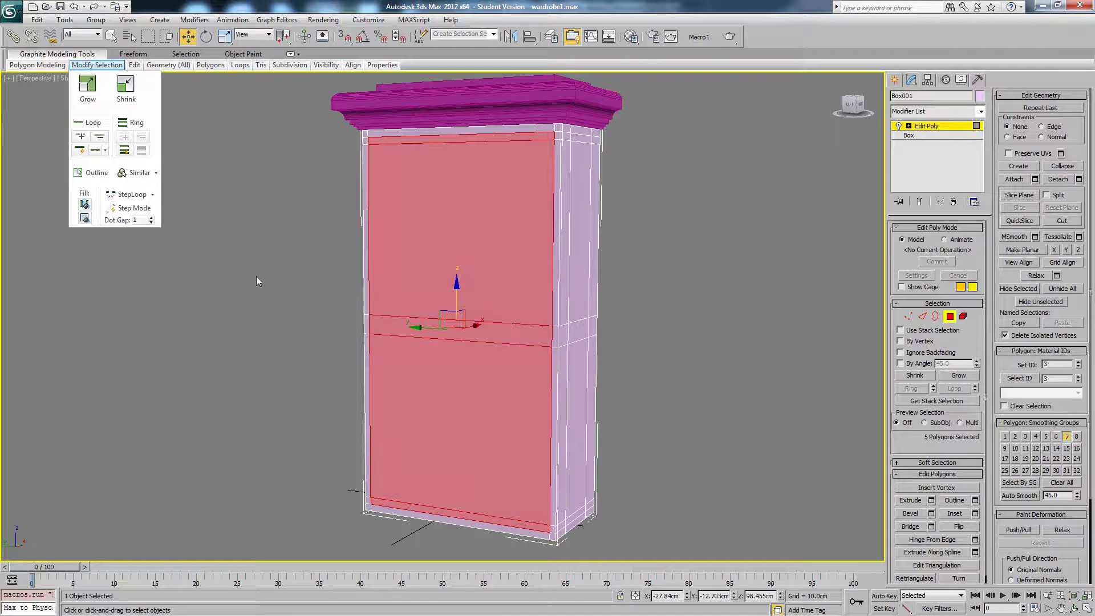
Enable Step Mode for polygon selection and clear the current selection.
left_click(140, 210)
middle_click_drag(290, 306, 296, 308, "alt")
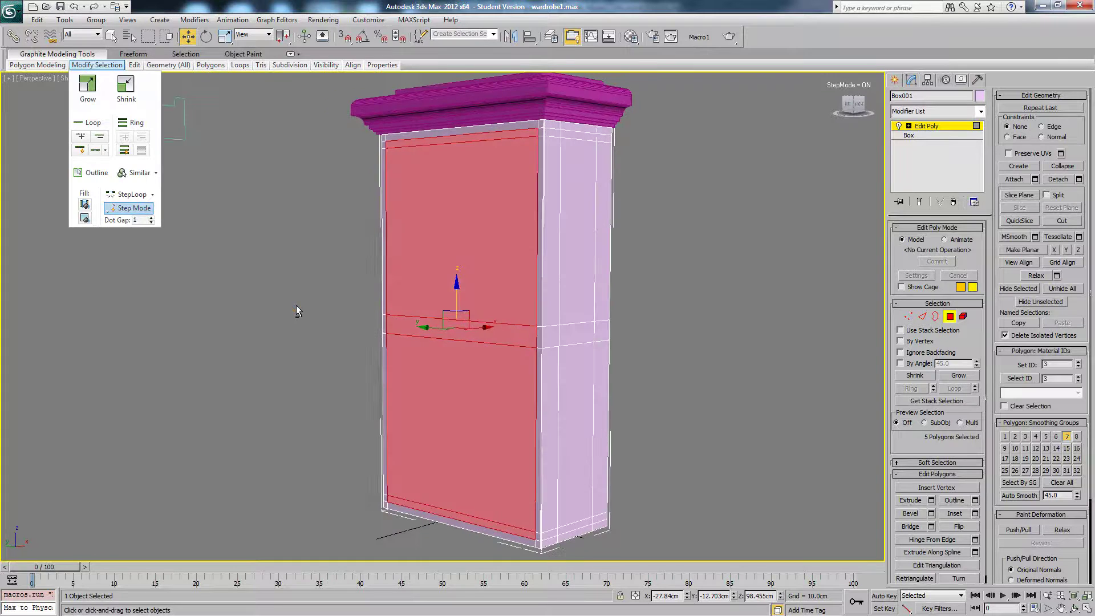
left_click(296, 308)
Try Step Mode by selecting the horizontal middle band around the wardrobe body section by section, and clear the selection.
left_click(413, 328)
middle_click_drag(412, 329, 616, 343, "alt")
left_click(519, 345, "shift")
left_click(669, 333)
left_click(552, 343)
left_click(580, 345, "shift")
left_click(639, 339, "shift")
left_click(734, 347, "shift")
middle_click_drag(734, 348, 608, 360, "alt")
left_click(715, 366, "shift")
left_click(490, 358, "shift")
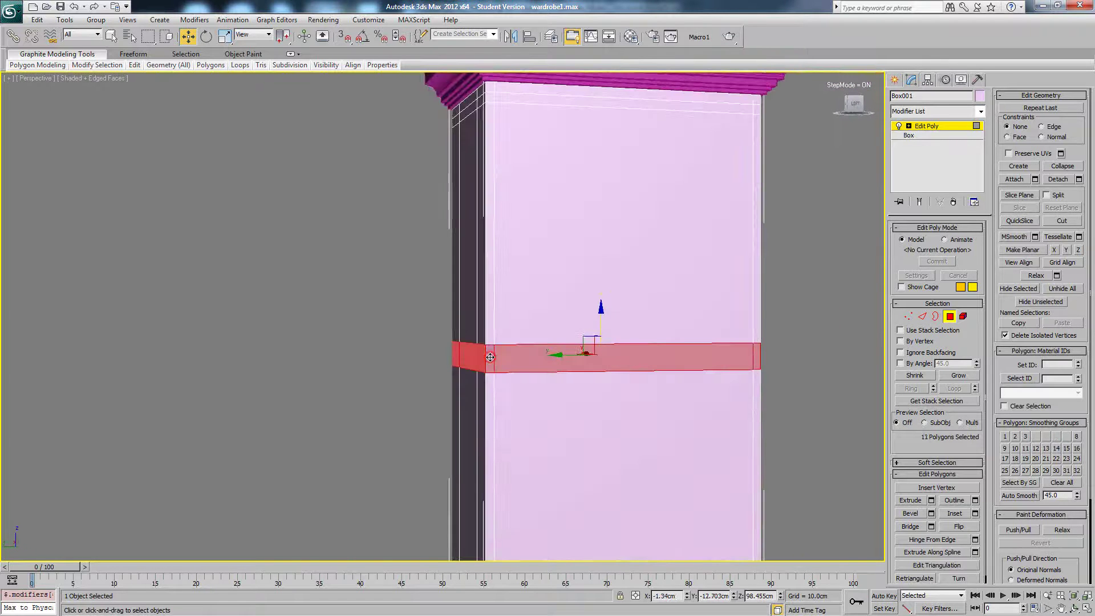
middle_click_drag(371, 350, 390, 331, "alt")
left_click(390, 331)
Select all the front opening polygons from the top strip to the bottom strip using Step Mode.
scroll(401, 327, "down", 5)
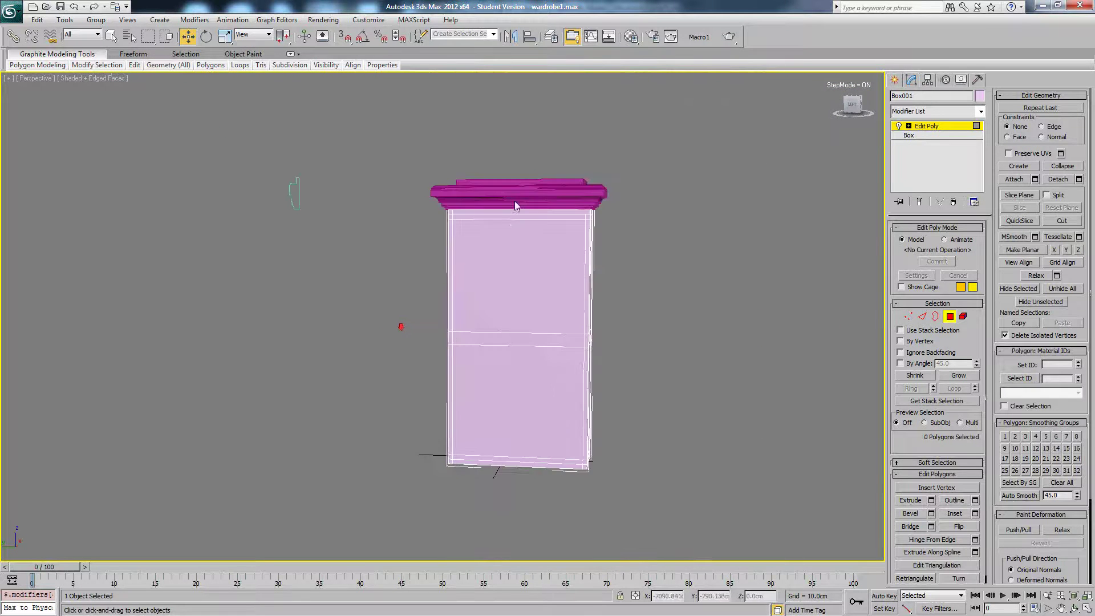
middle_click_drag(515, 204, 489, 217, "alt")
left_click(488, 217)
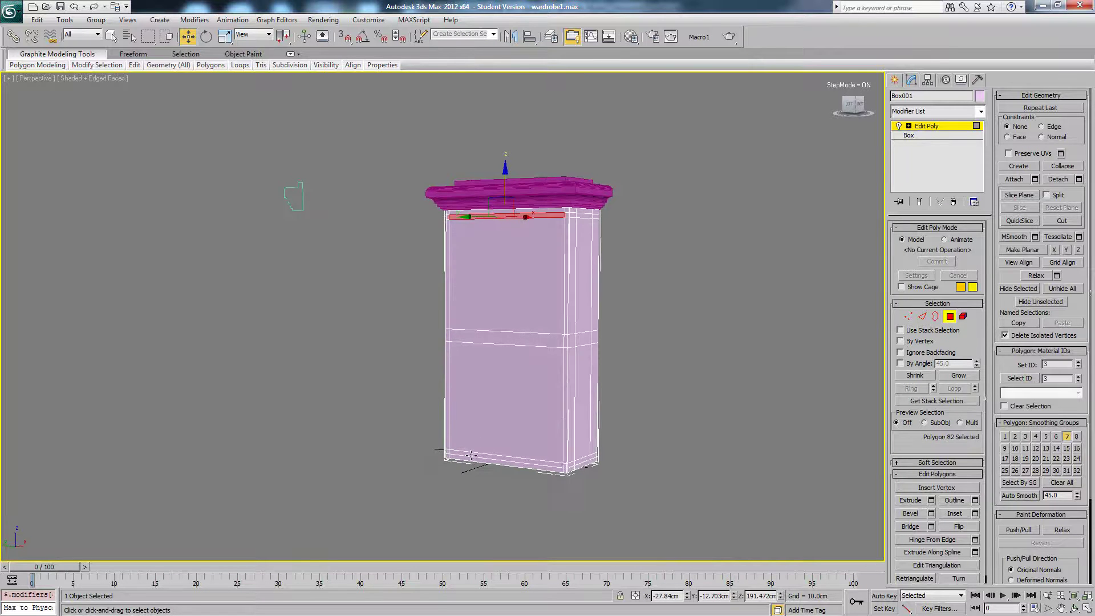
left_click(471, 455, "shift")
mouse_move(588, 388)
middle_mouse_down("alt")
mouse_move(656, 380)
mouse_move(602, 389)
middle_mouse_up("alt")
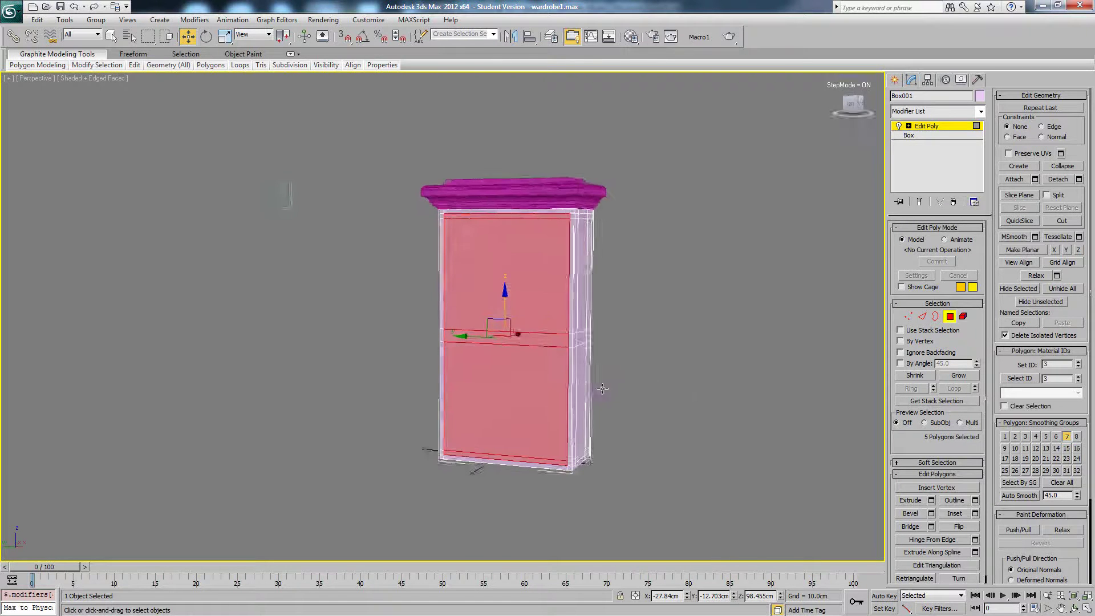
scroll(593, 379, "up", 5)
scroll(593, 376, "down", 5)
scroll(590, 373, "up", 5)
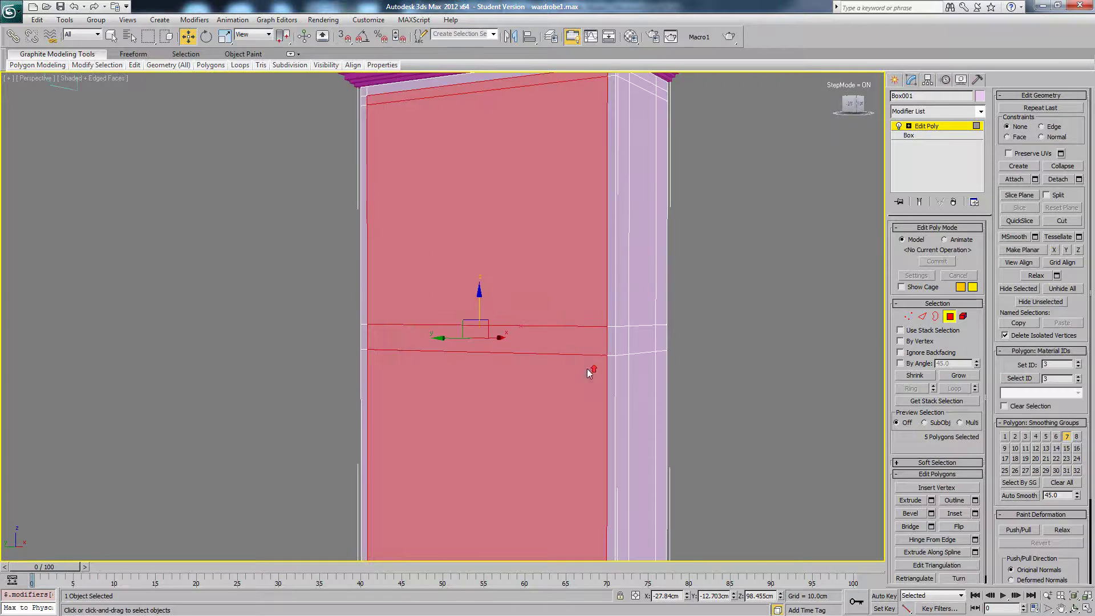
key("z")
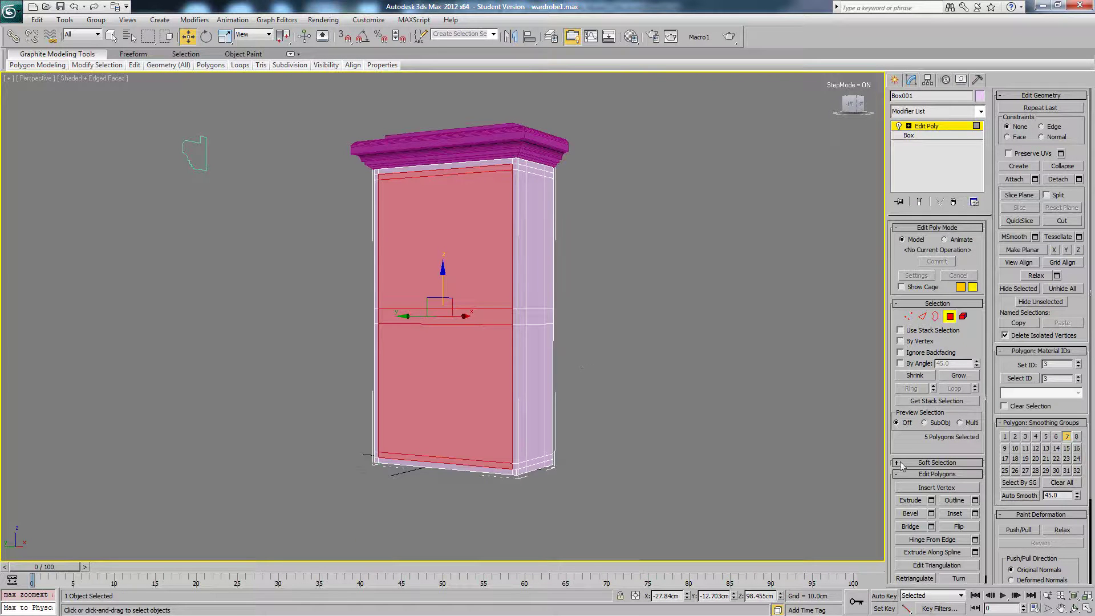
Extrude the selected front polygons inward to hollow the body, move them further back along X and clear the selection.
left_click(910, 500)
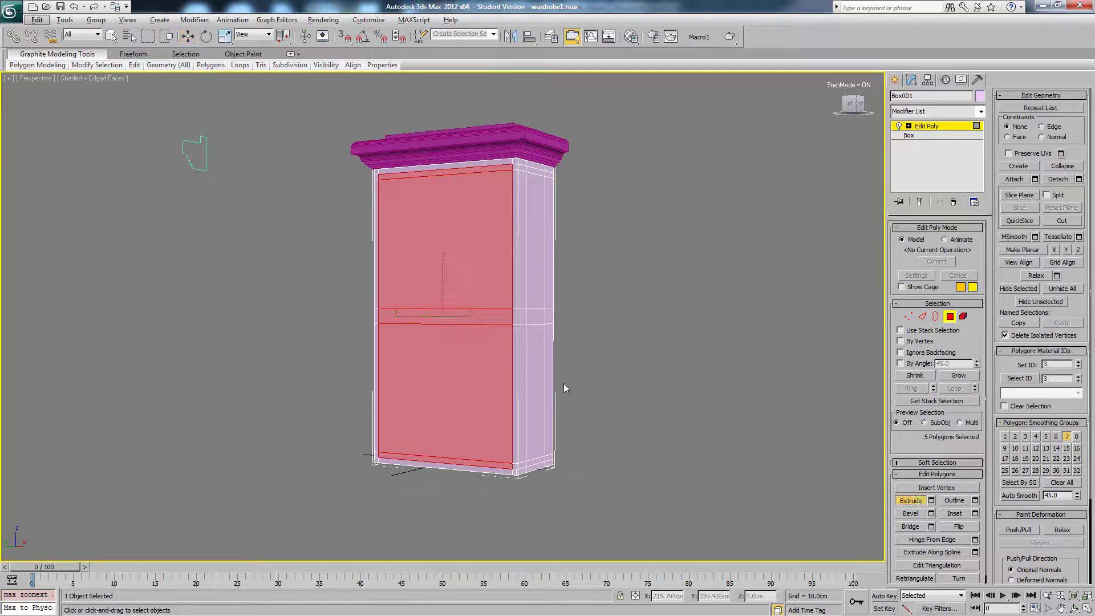
left_click_drag(455, 351, 492, 540)
middle_click_drag(506, 401, 446, 405, "alt")
key("w")
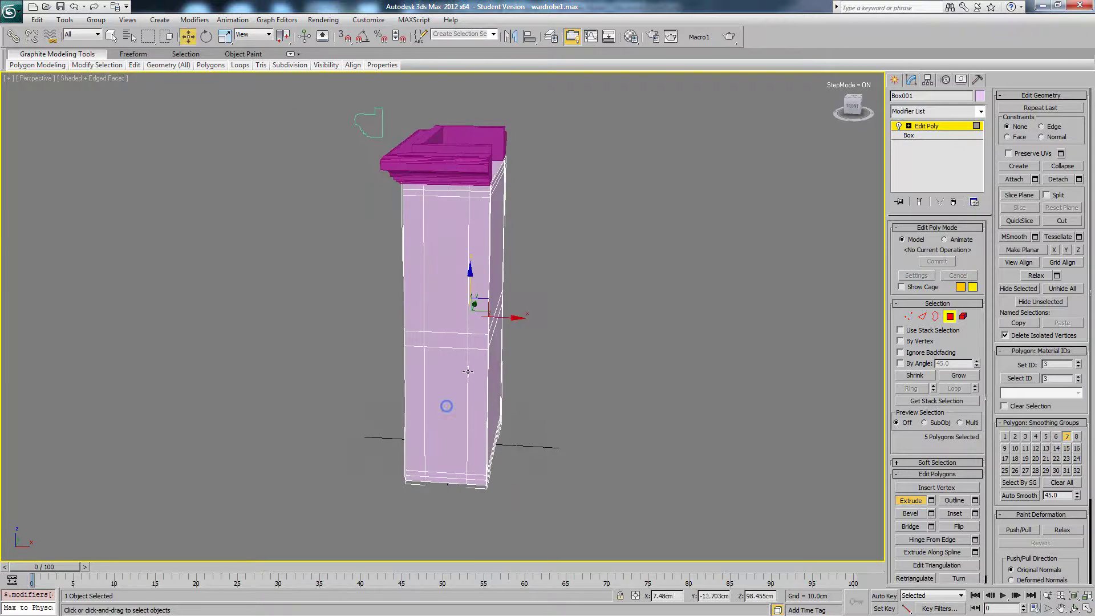
left_click_drag(517, 319, 539, 334)
middle_click_drag(538, 335, 568, 403, "alt")
left_click(621, 318)
Show the wardrobe body in a wireframe Front view with the grid hidden and switch to vertex-level editing.
key("f")
scroll(538, 359, "down", 5)
middle_click_drag(497, 268, 551, 383)
scroll(538, 355, "up", 4)
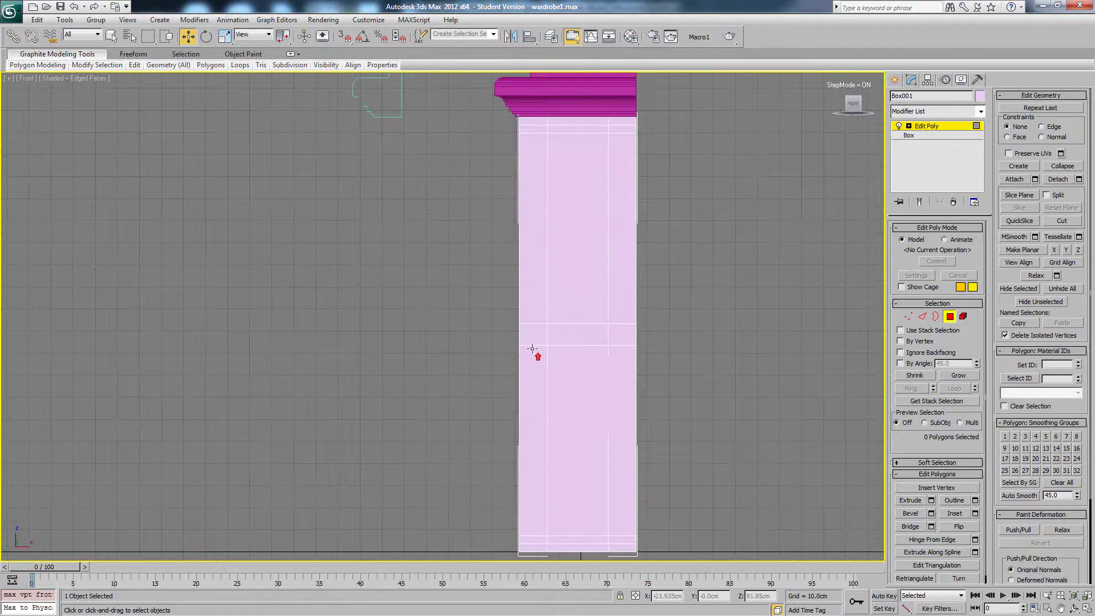
key("F3")
left_click(908, 317)
middle_click_drag(535, 238, 559, 233)
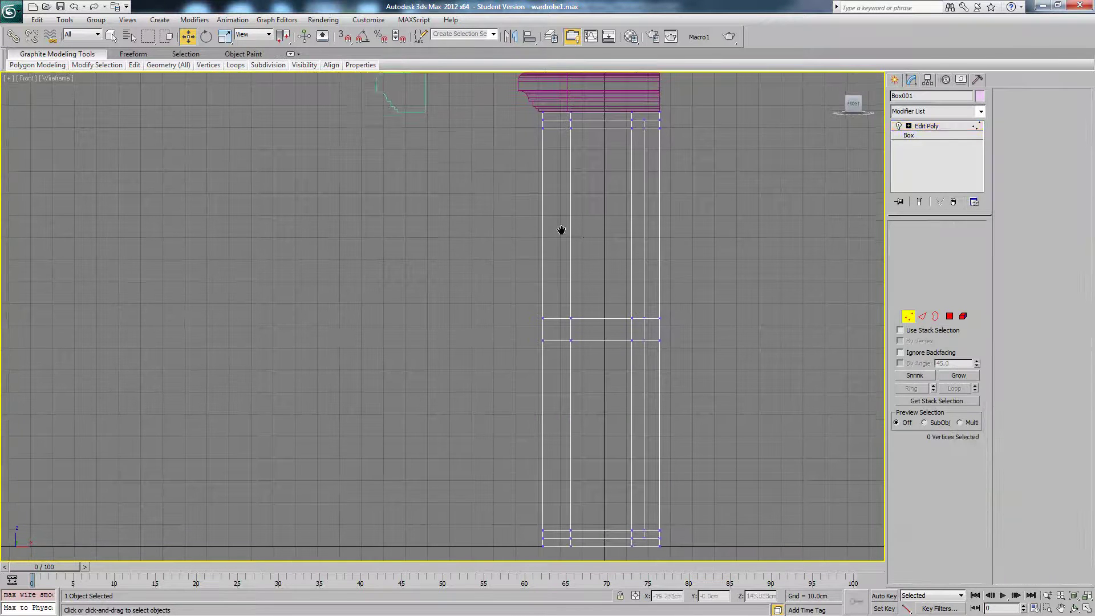
key("g")
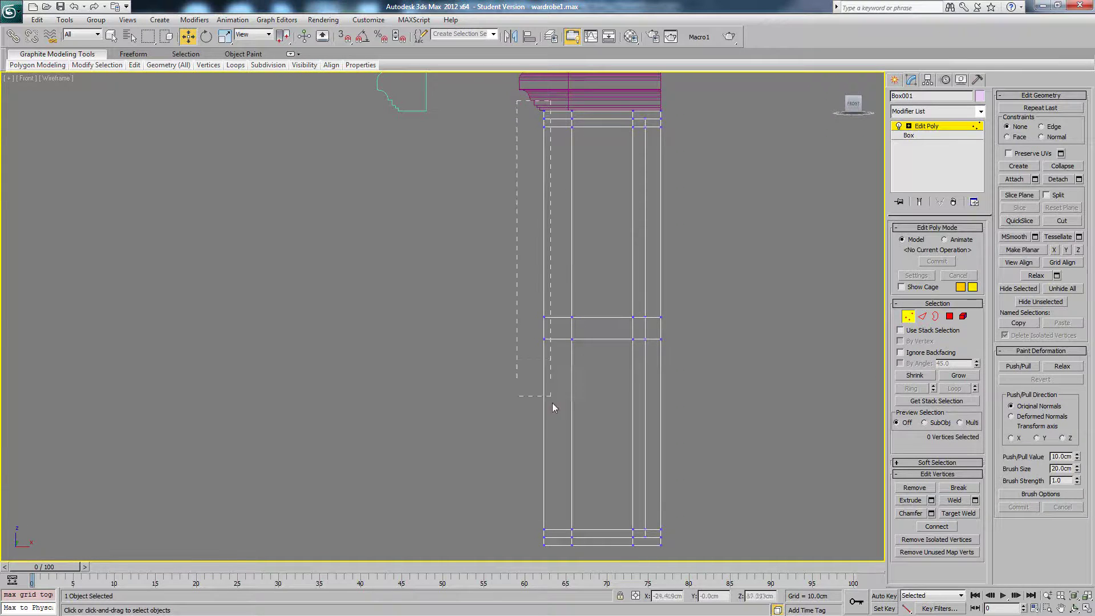
Select the full column of vertices along the body's front edge, shift it slightly back along X and clear the selection.
left_click_drag(552, 403, 553, 403)
middle_click_drag(552, 394, 554, 362)
left_click_drag(504, 254, 534, 409, "ctrl")
left_click_drag(553, 522, 554, 519, "ctrl")
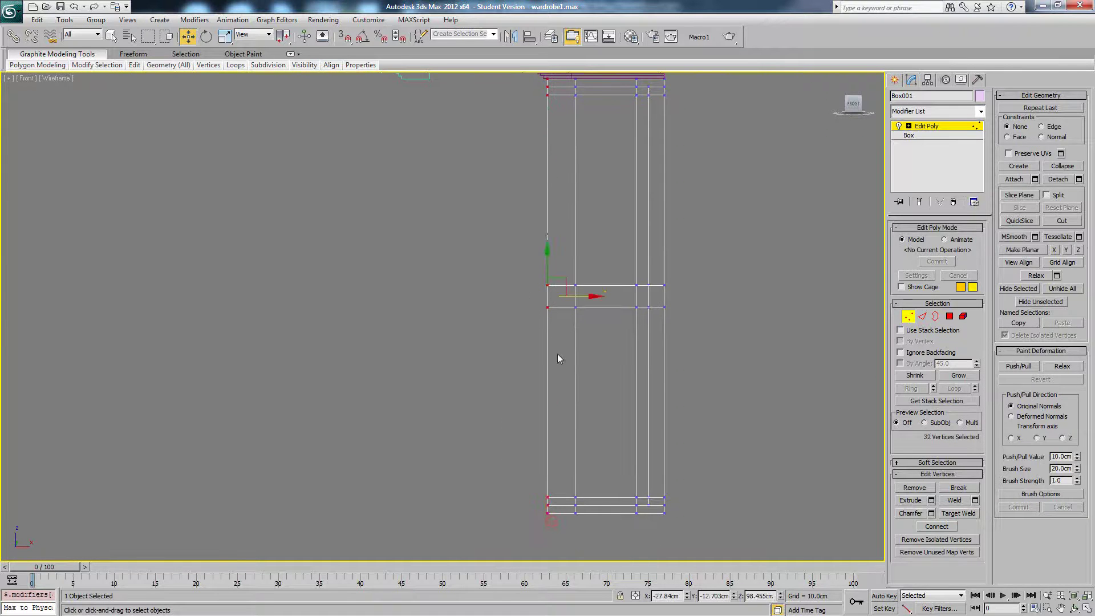
middle_click_drag(560, 359, 572, 333)
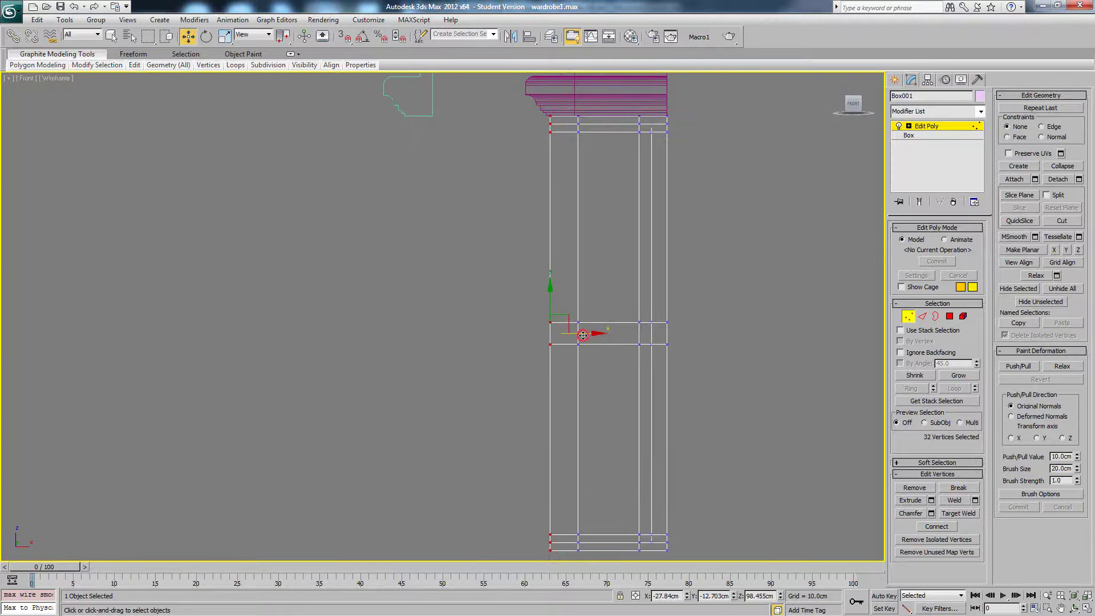
left_click_drag(583, 336, 588, 337)
left_click(731, 321)
Return to the shaded Perspective view and leave vertex-level editing.
scroll(602, 295, "down", 2)
key("F3")
mouse_move(545, 295)
middle_mouse_down("alt")
mouse_move(635, 287)
mouse_move(561, 278)
middle_mouse_up("alt")
key("p")
left_click(907, 317)
middle_click_drag(578, 400, 615, 338)
Consult the open-door wardrobe photo in the browser and inspect the hollowed body with and without edged faces.
key("alt+Tab")
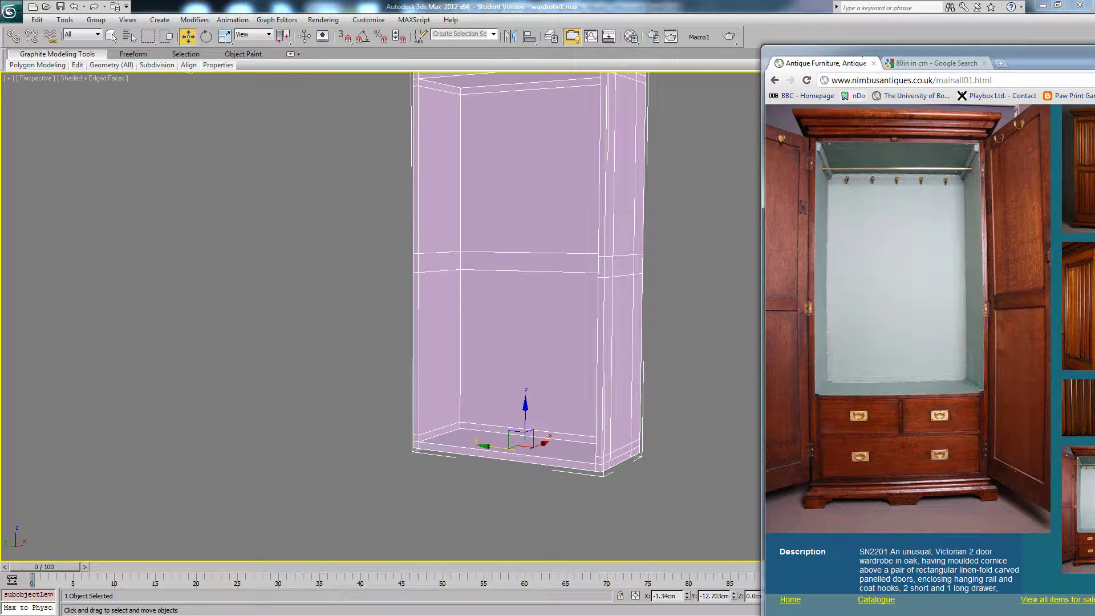
key("alt+Tab")
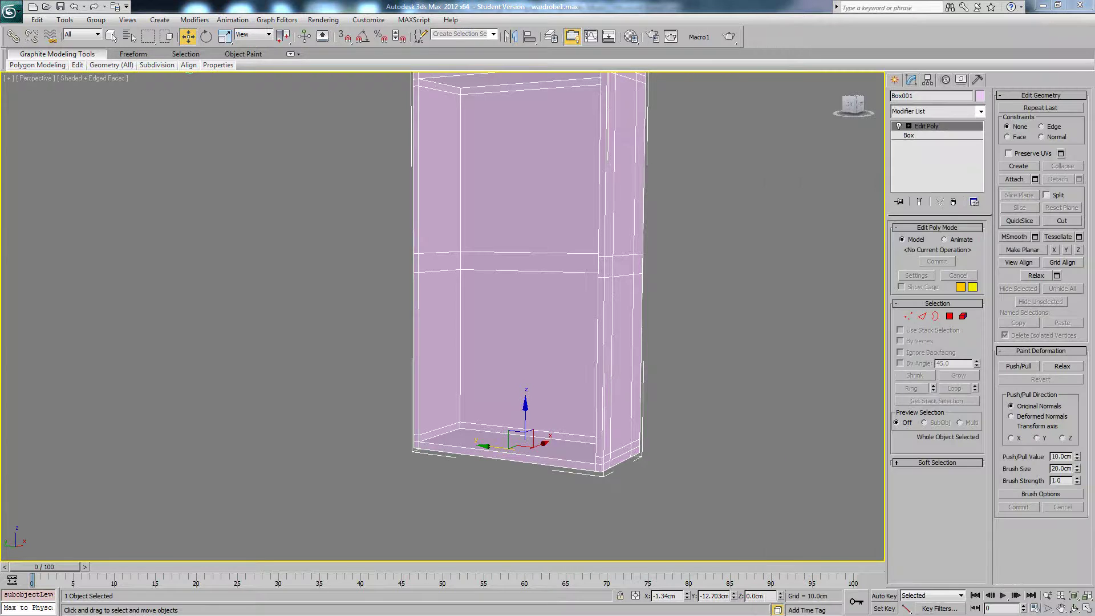
mouse_move(530, 265)
middle_mouse_down("alt")
mouse_move(510, 274)
mouse_move(543, 307)
mouse_move(542, 280)
mouse_move(630, 300)
mouse_move(545, 298)
middle_mouse_up("alt")
key("F4")
key("F4")
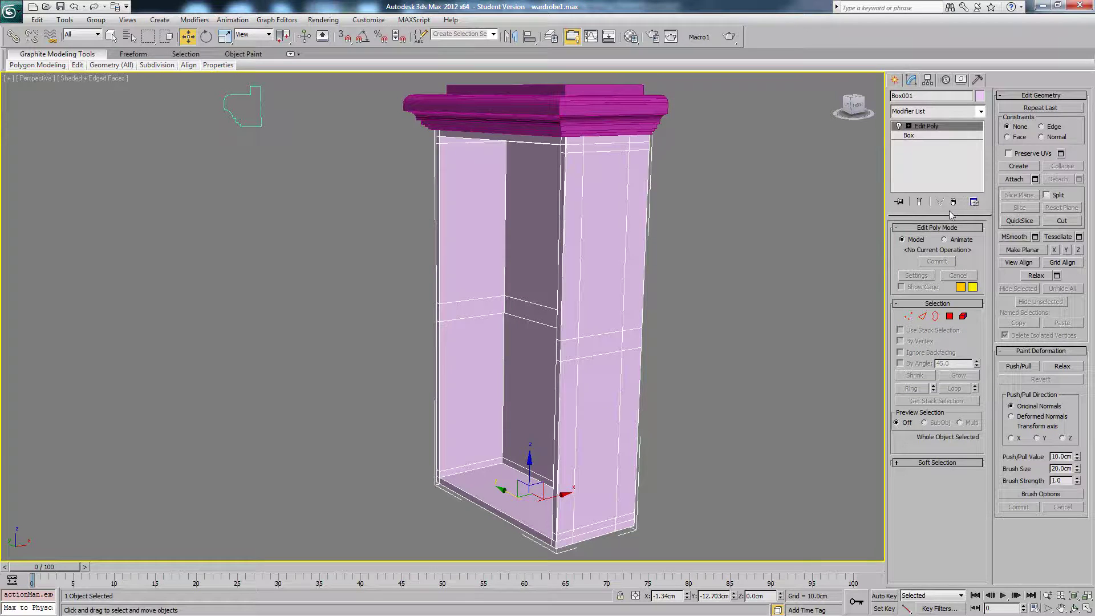
Select the upper and lower inner panel polygons on both outer sides of the wardrobe body.
left_click(950, 316)
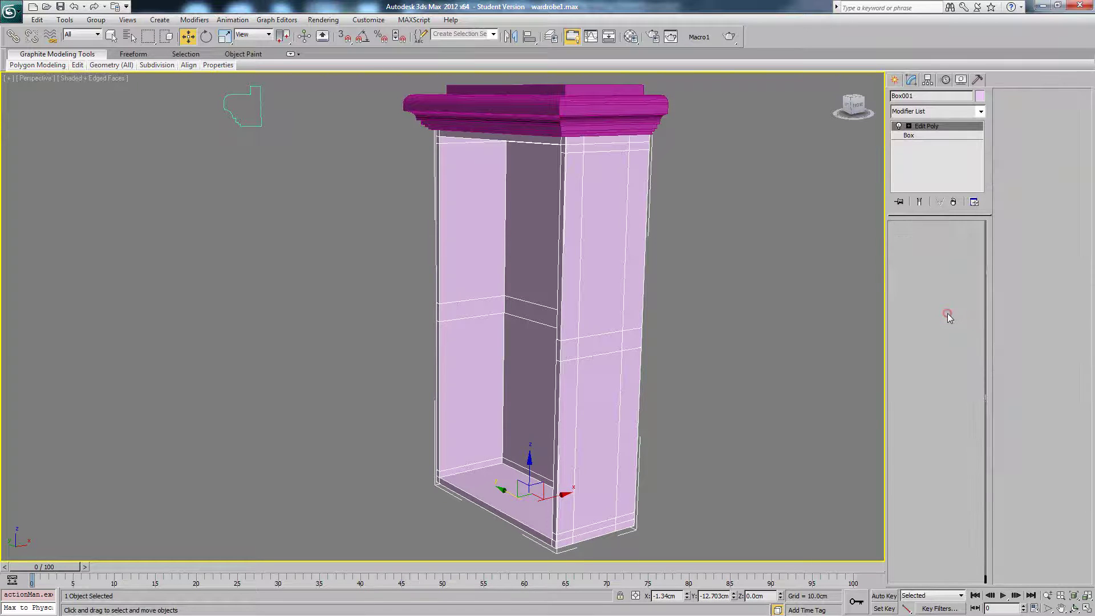
left_click(611, 231)
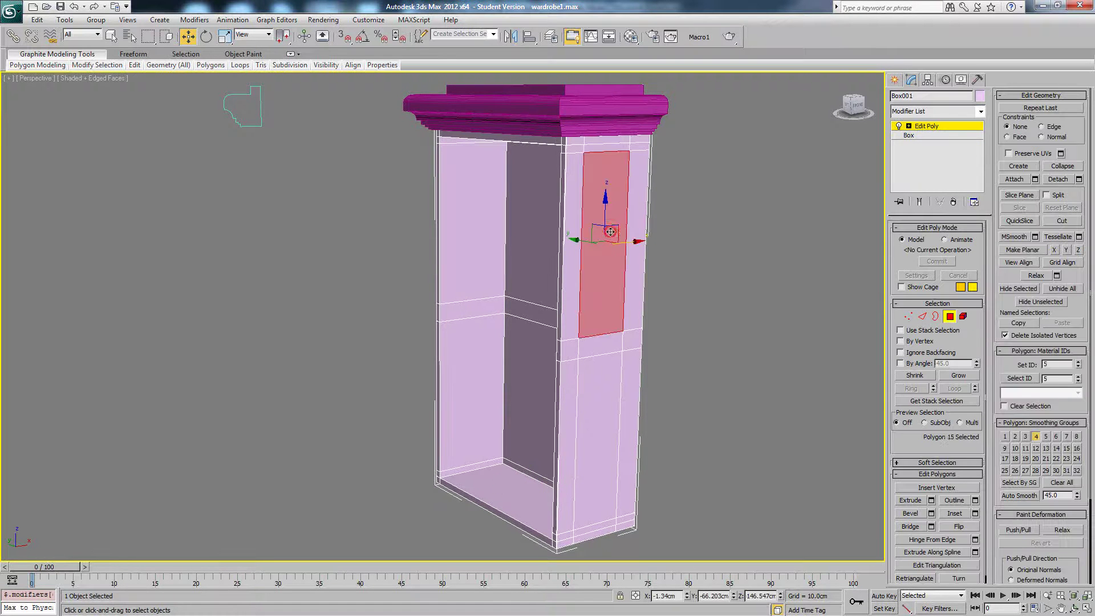
left_click(605, 385, "ctrl")
middle_click_drag(542, 365, 690, 348, "alt")
left_click(577, 310, "ctrl")
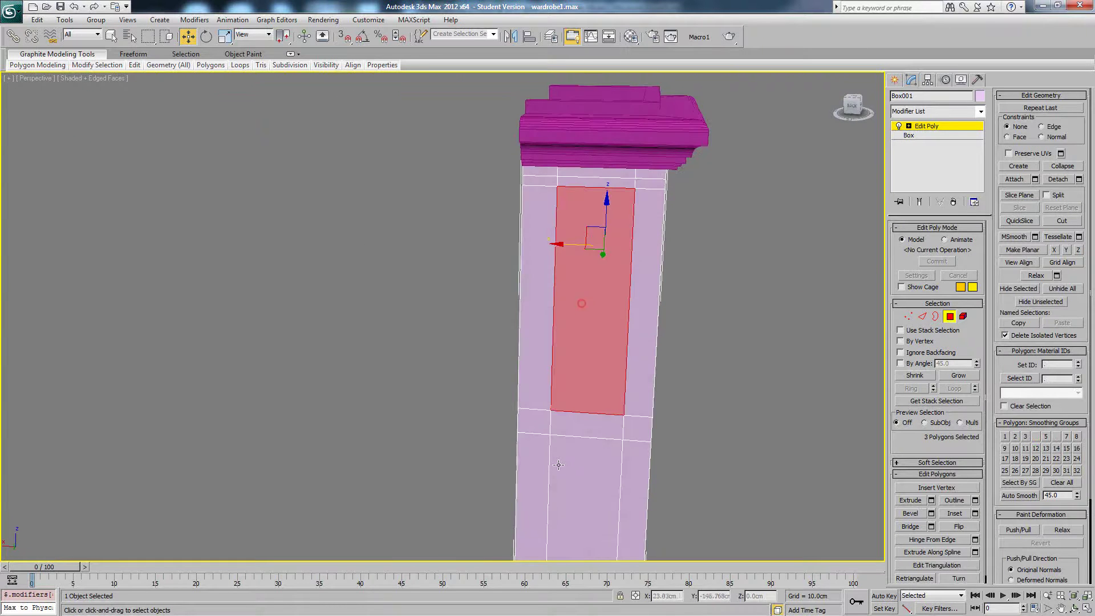
left_click(588, 496, "ctrl")
middle_click_drag(657, 403, 694, 425, "alt")
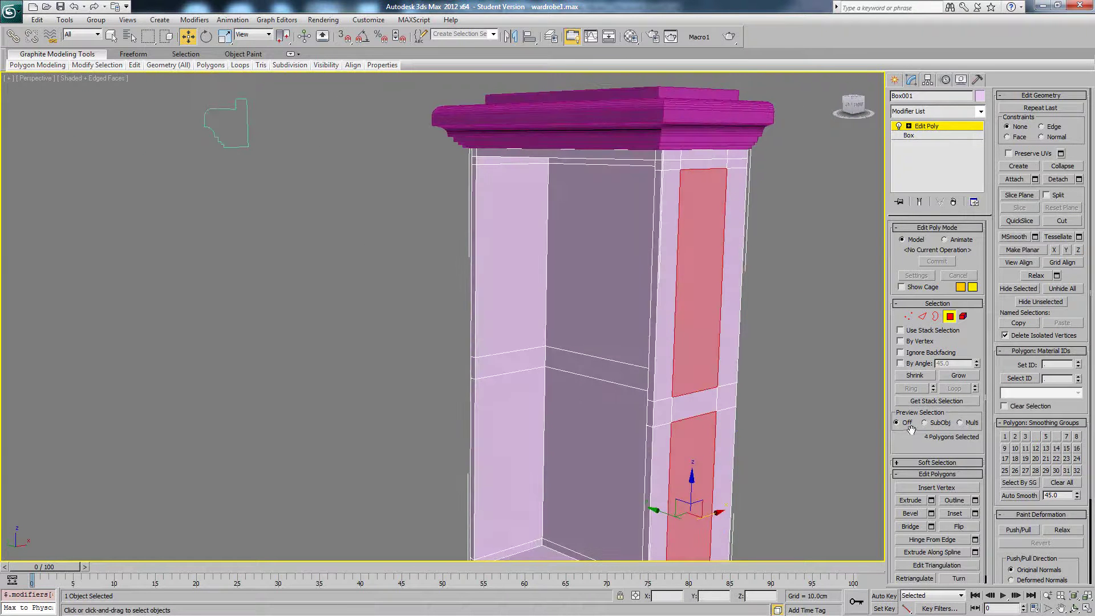
Start a Bevel on the selected side panels with a height of -2 cm and an outline of 1 cm.
left_click_drag(907, 443, 919, 326)
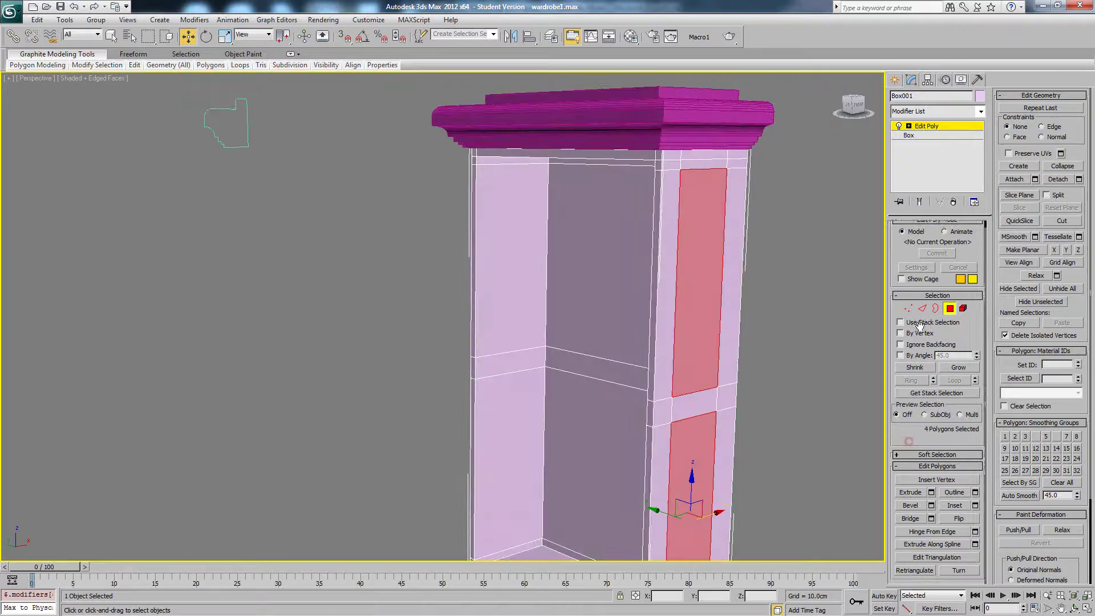
left_click(931, 506)
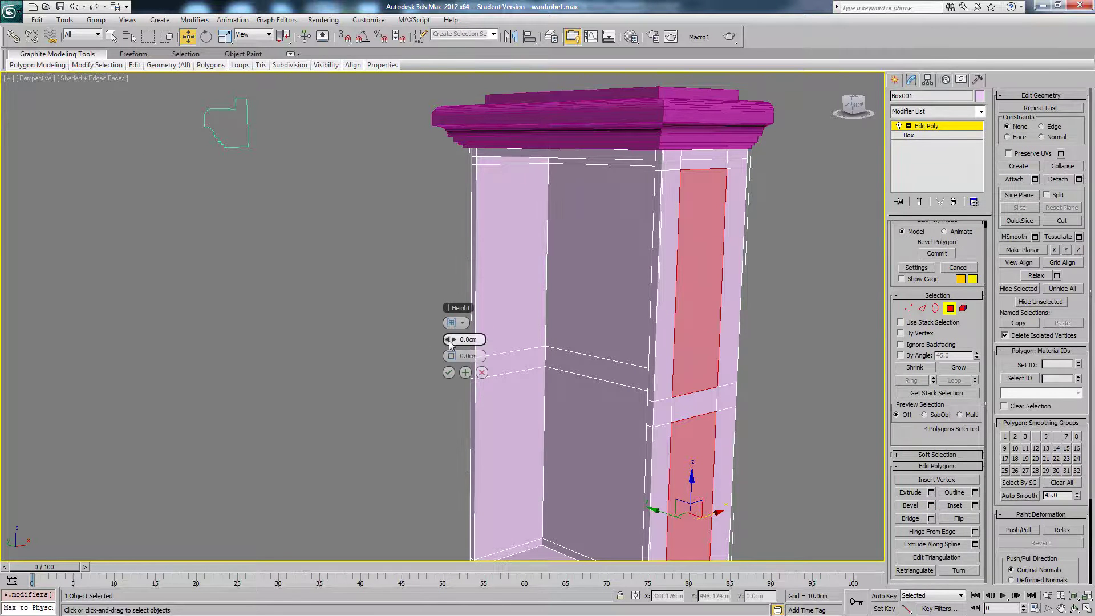
left_click_drag(450, 342, 454, 355)
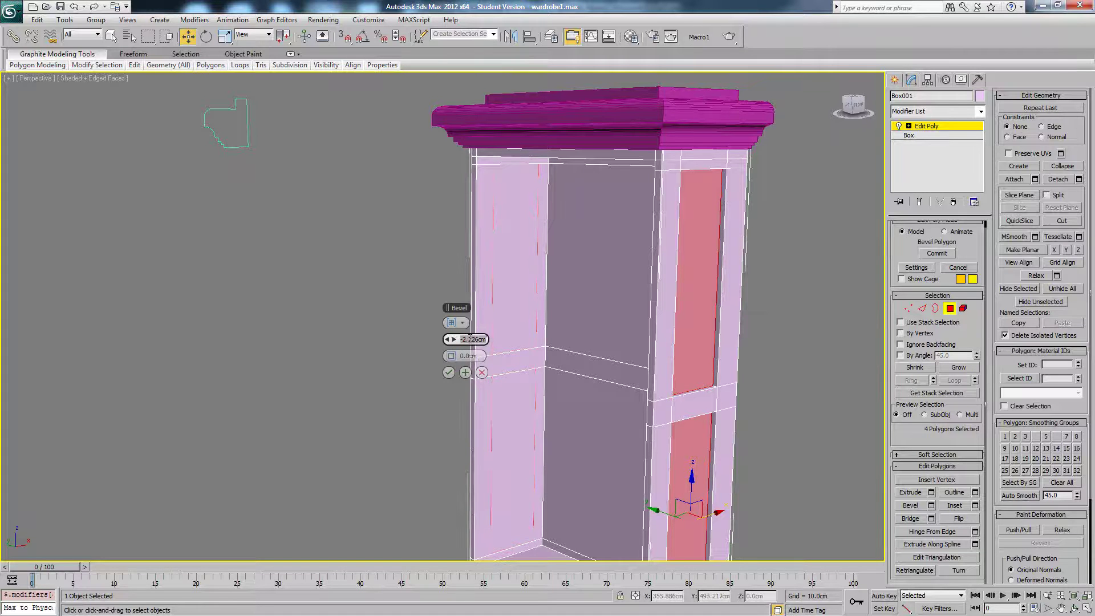
type("-2")
key("Return")
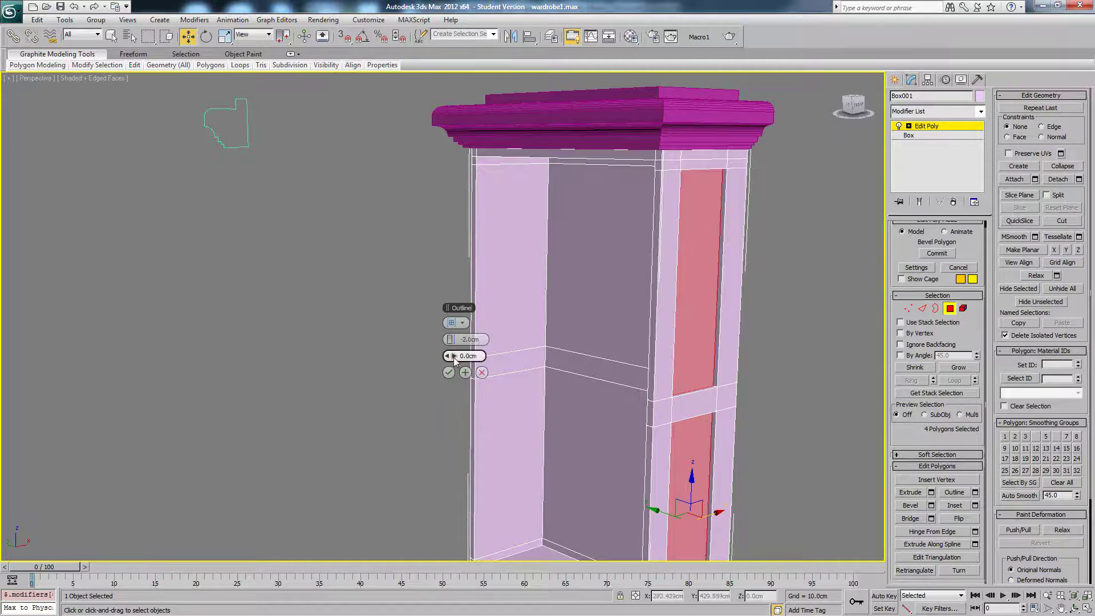
left_click_drag(452, 353, 452, 356)
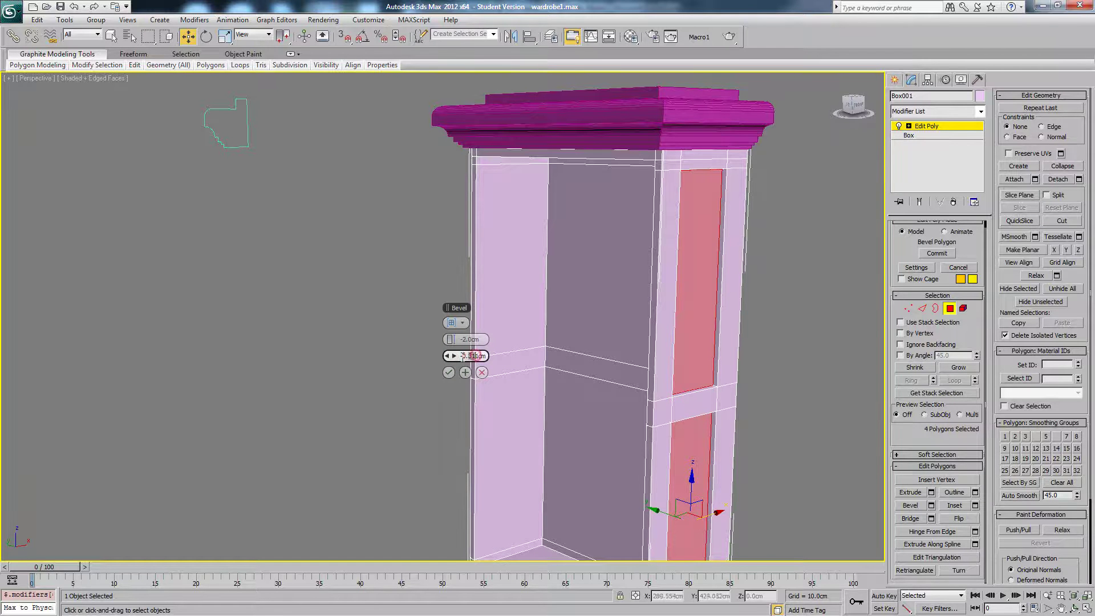
type("1")
key("Return")
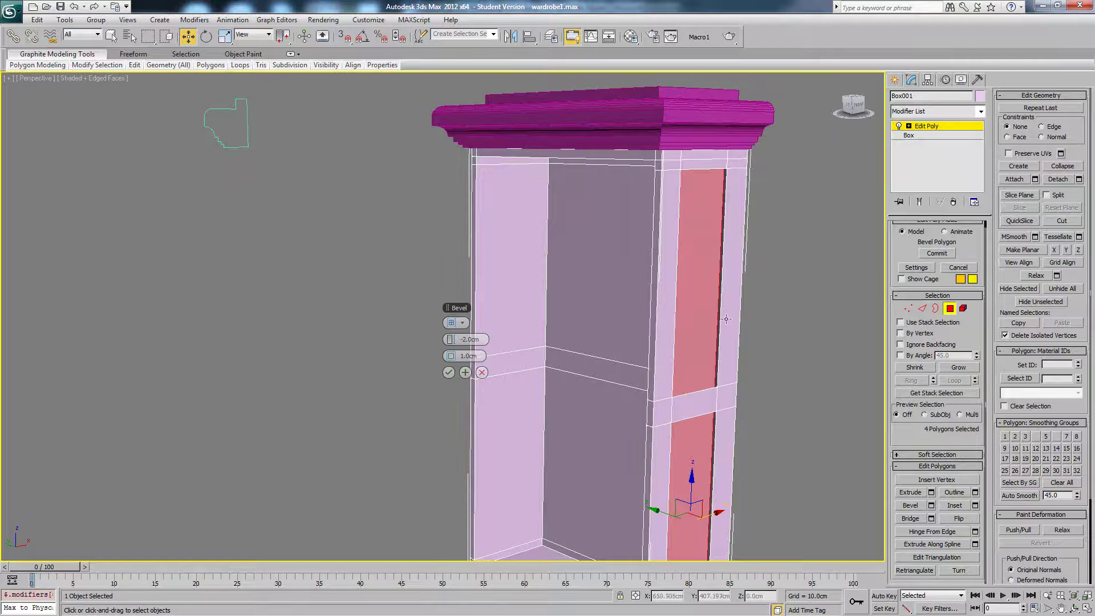
Check the bevel in a wireframe Front view, correct its outline to -1 cm and apply it in shaded display.
middle_click_drag(726, 319, 709, 317, "alt")
key("f")
key("F3")
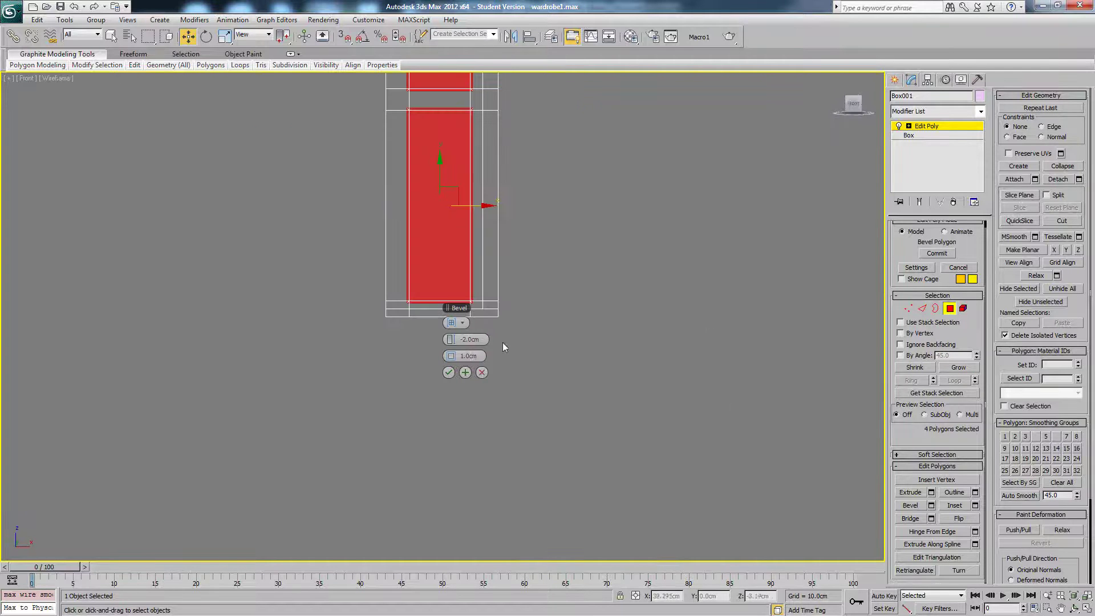
left_click(464, 357)
type("-1")
key("Return")
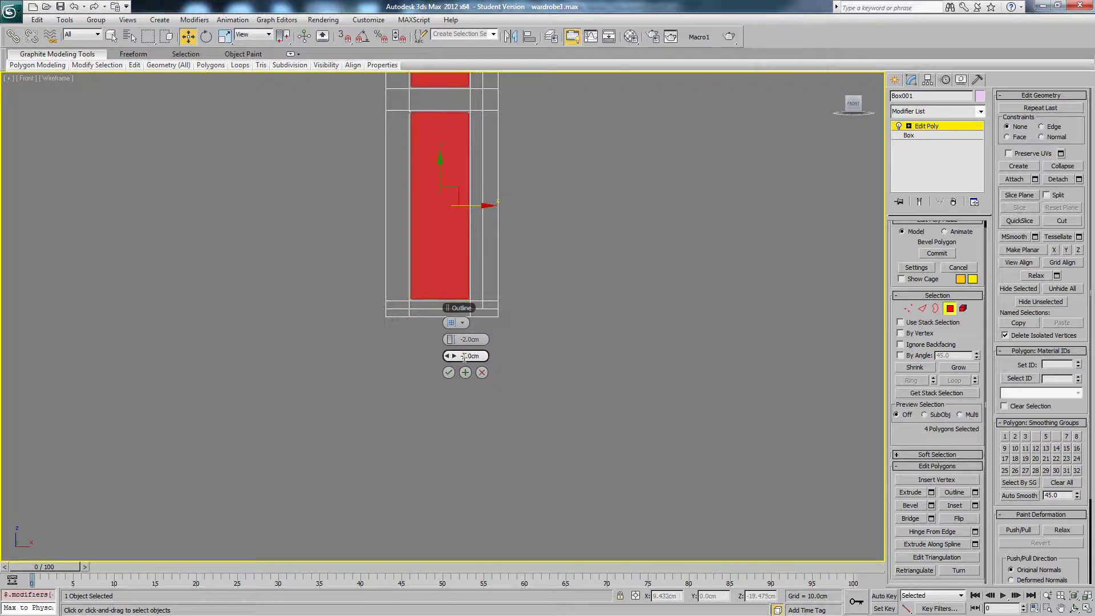
middle_click_drag(544, 240, 558, 272)
key("F3")
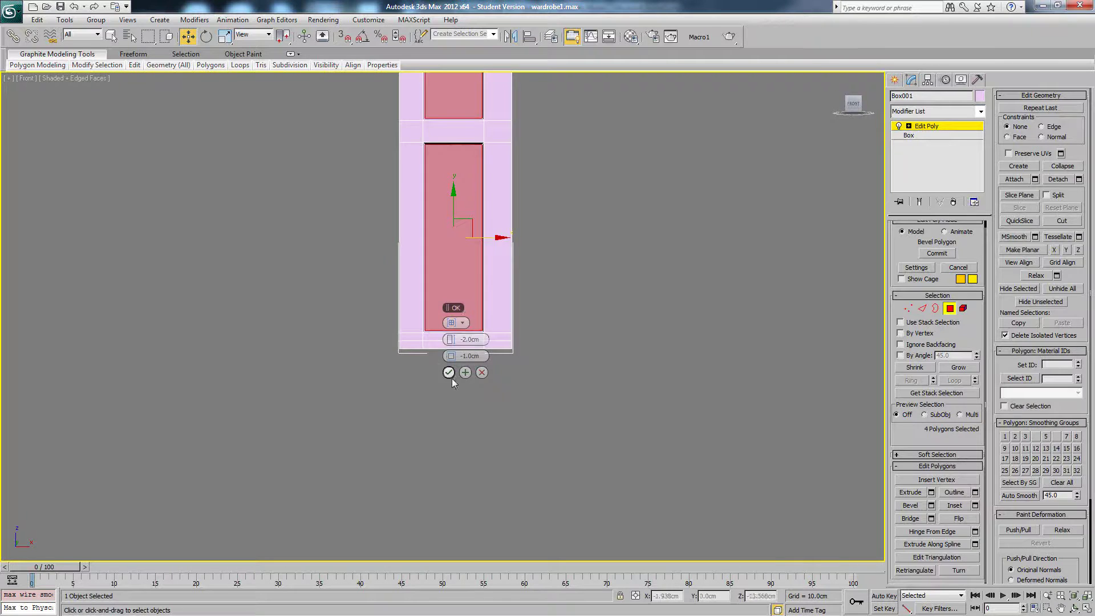
left_click(448, 372)
Clear the selection and examine the recessed side panels and the back in Perspective, with and without edged faces.
mouse_move(551, 330)
middle_mouse_down("alt")
mouse_move(548, 310)
mouse_move(571, 295)
mouse_move(565, 343)
mouse_move(570, 325)
mouse_move(704, 274)
middle_mouse_up("alt")
key("F4")
key("p")
left_click(704, 274)
scroll(594, 228, "down", 2)
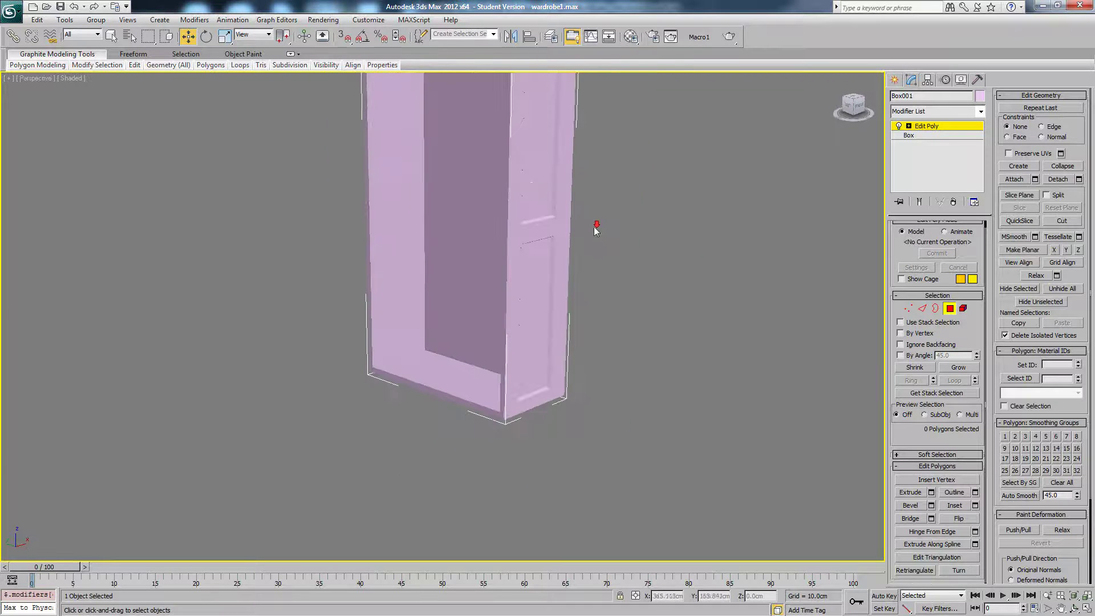
middle_click_drag(522, 275, 542, 406)
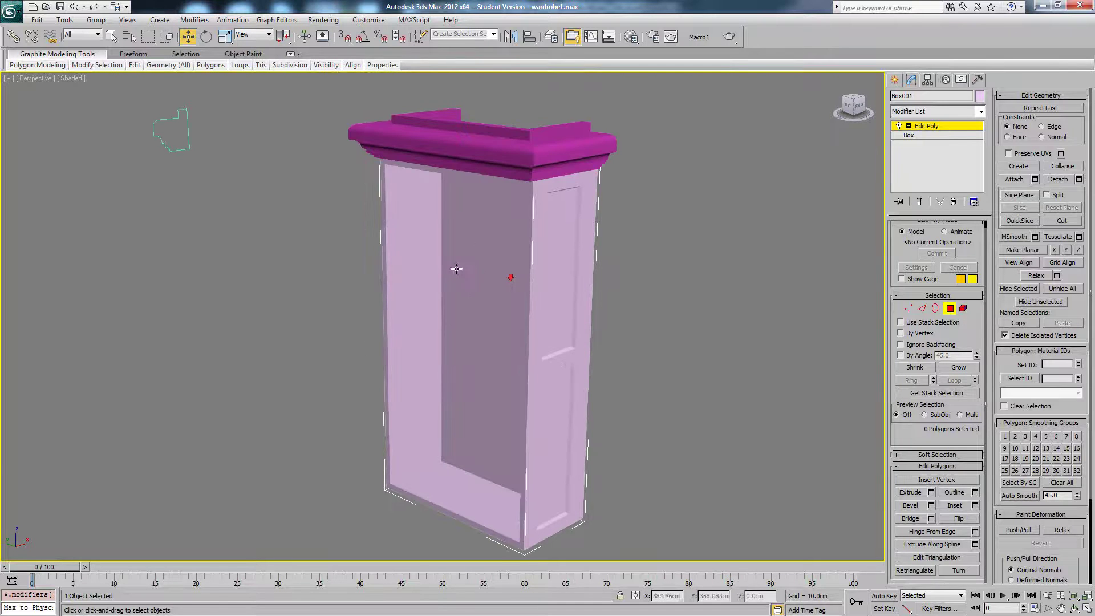
mouse_move(457, 269)
middle_mouse_down("alt")
mouse_move(485, 268)
mouse_move(394, 259)
mouse_move(709, 264)
mouse_move(682, 264)
middle_mouse_up("alt")
key("F4")
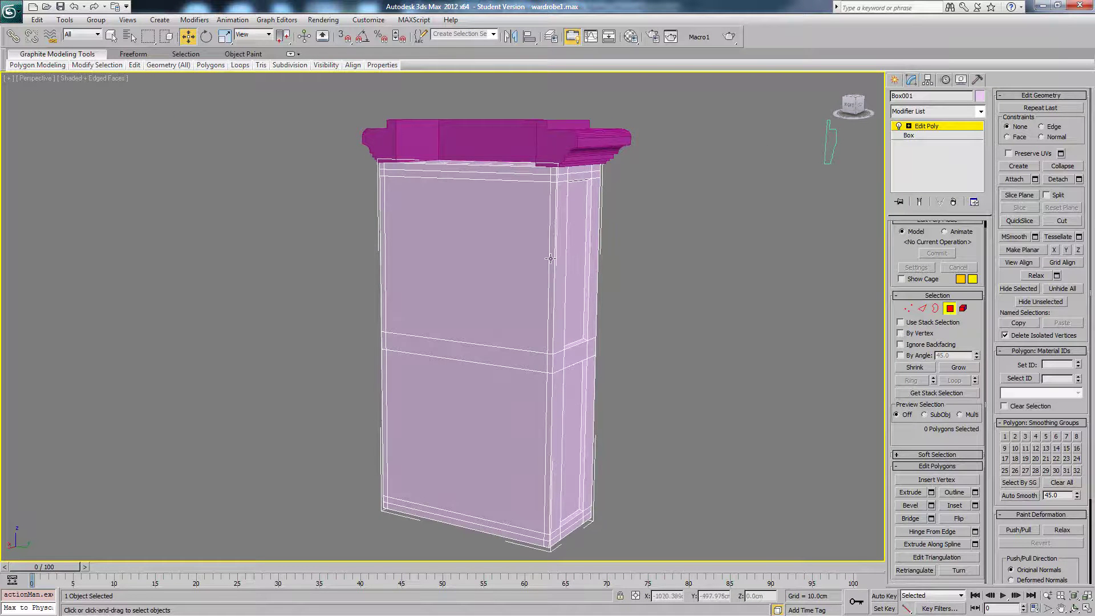
middle_click_drag(611, 266, 633, 267, "alt")
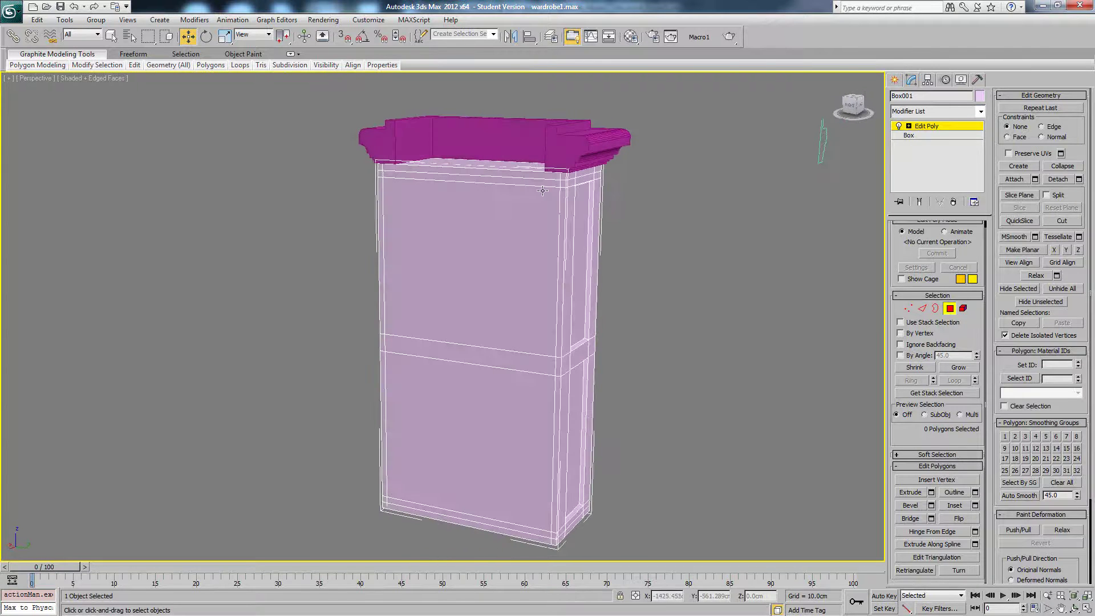
left_click(529, 211)
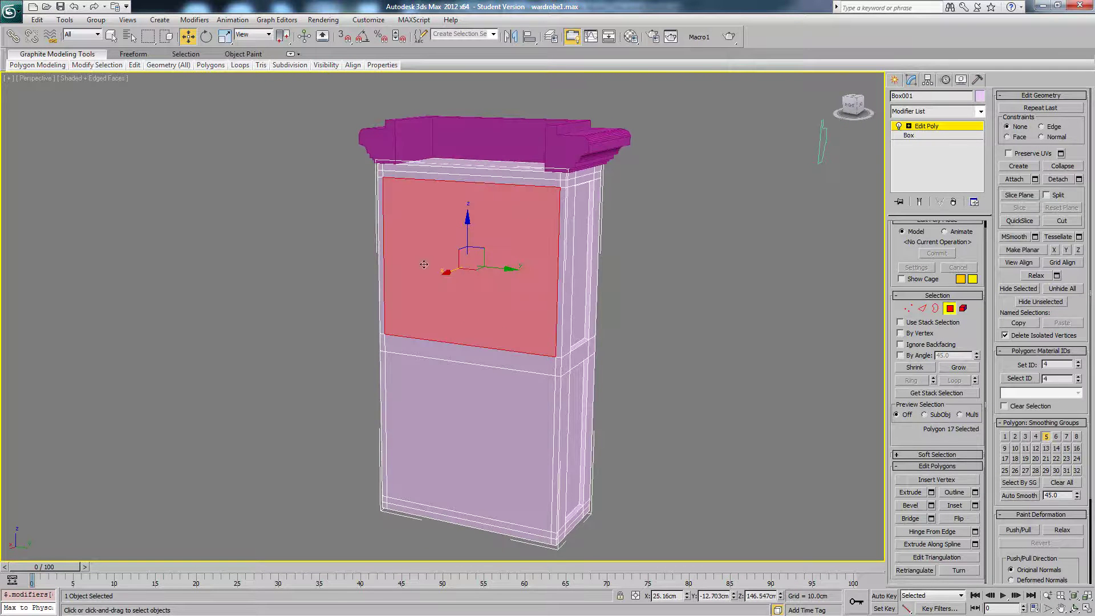
middle_click_drag(535, 321, 417, 319, "alt")
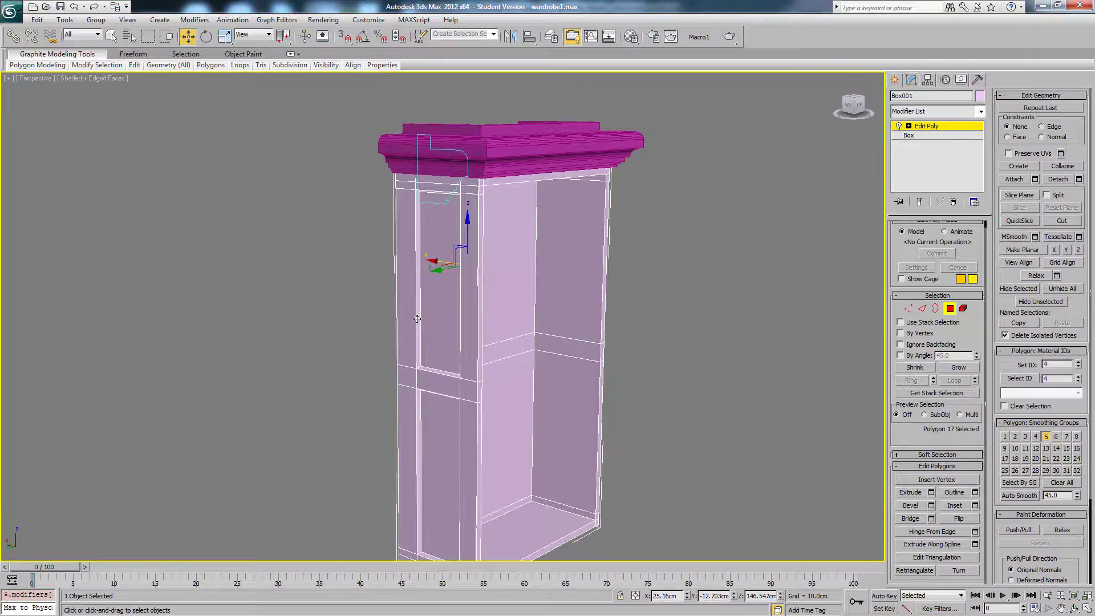
middle_click_drag(417, 319, 545, 280, "alt")
left_click(559, 227, "ctrl")
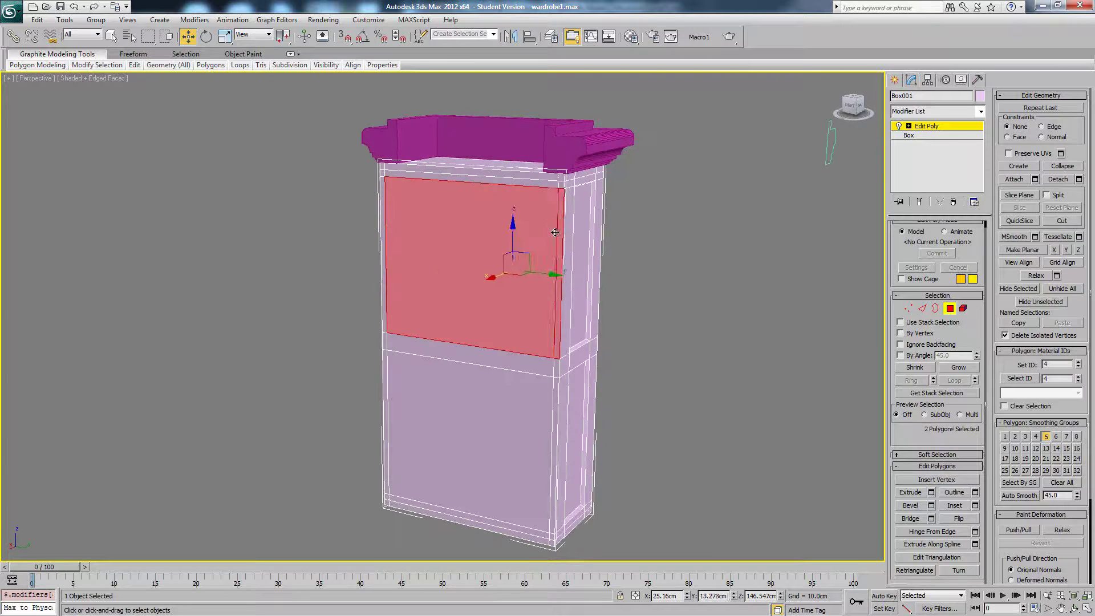
middle_click_drag(556, 229, 502, 225, "alt")
left_click(357, 195, "ctrl")
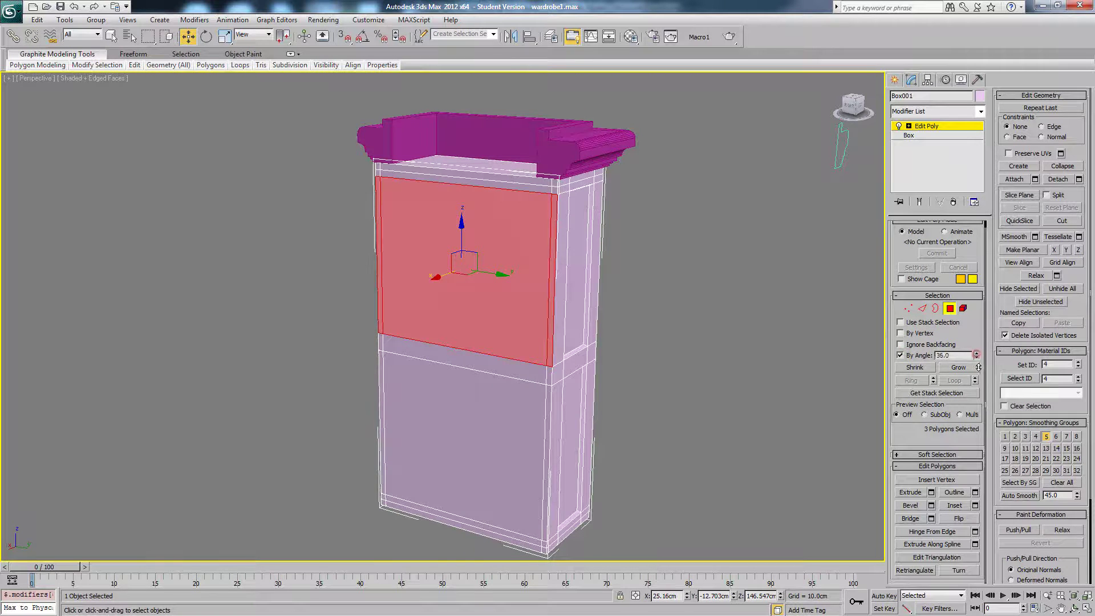
left_click(659, 269)
Select the wardrobe's entire back by angle with a 24.3 threshold and clone it about 127 cm along negative X, past the open front.
left_click(501, 230)
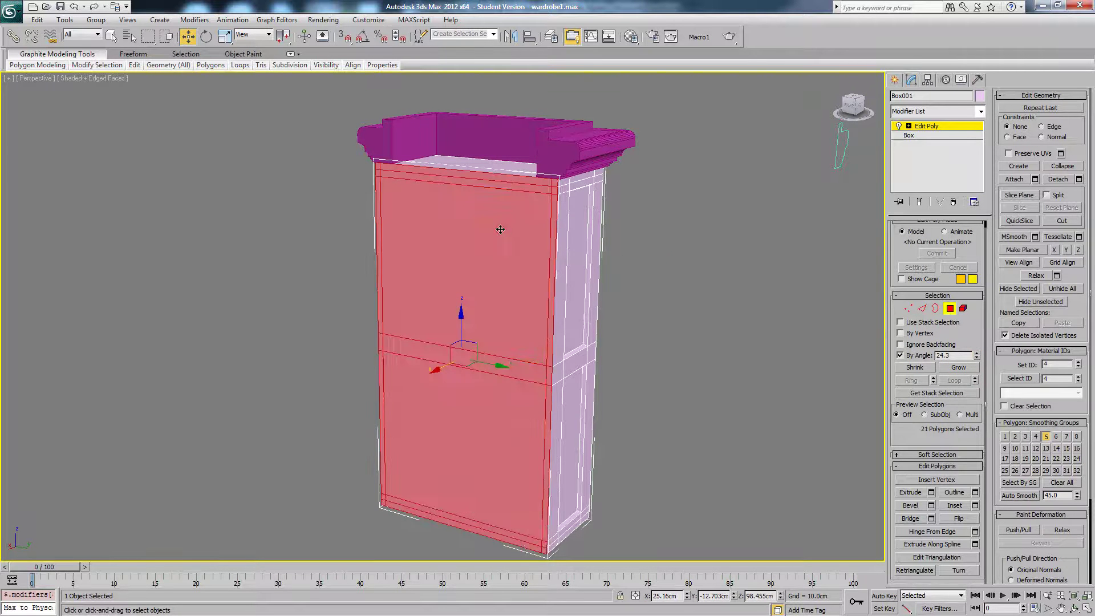
middle_click_drag(640, 275, 534, 311, "alt")
left_click_drag(428, 366, 624, 326, "shift")
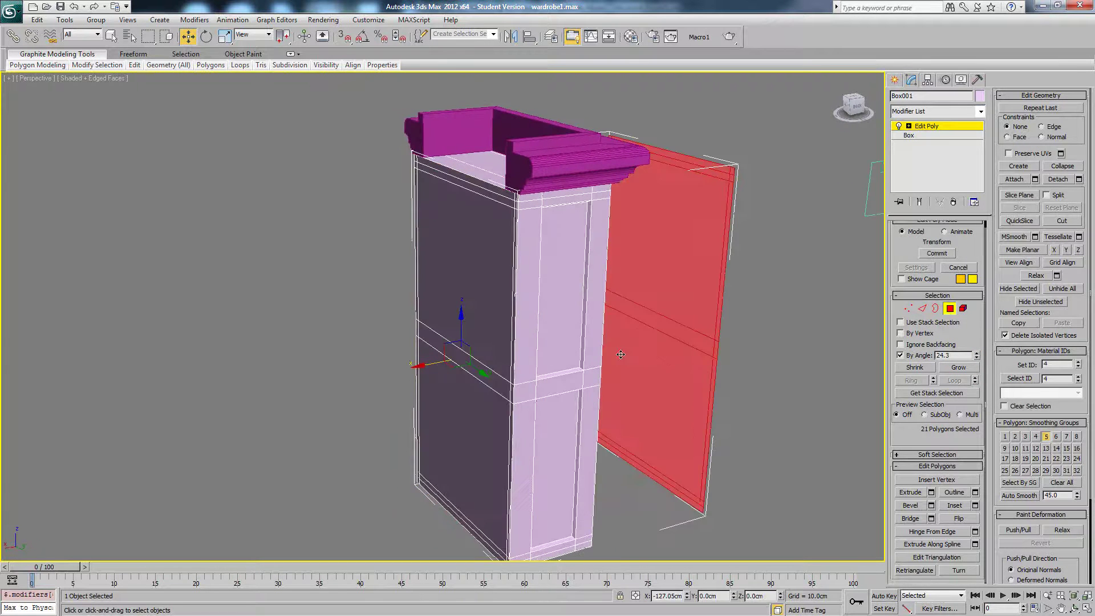
left_click(616, 313)
Flip the cloned panel's polygons so they face outward and clear the selection.
middle_click_drag(701, 308, 597, 303, "alt")
left_click(962, 517)
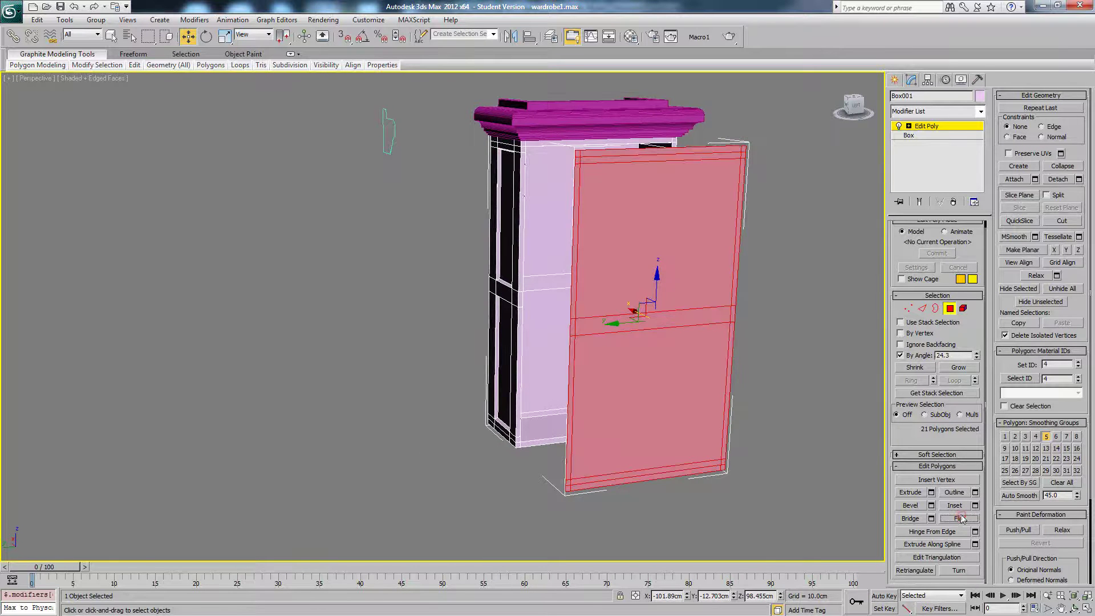
middle_click_drag(736, 348, 765, 348, "alt")
left_click(771, 336)
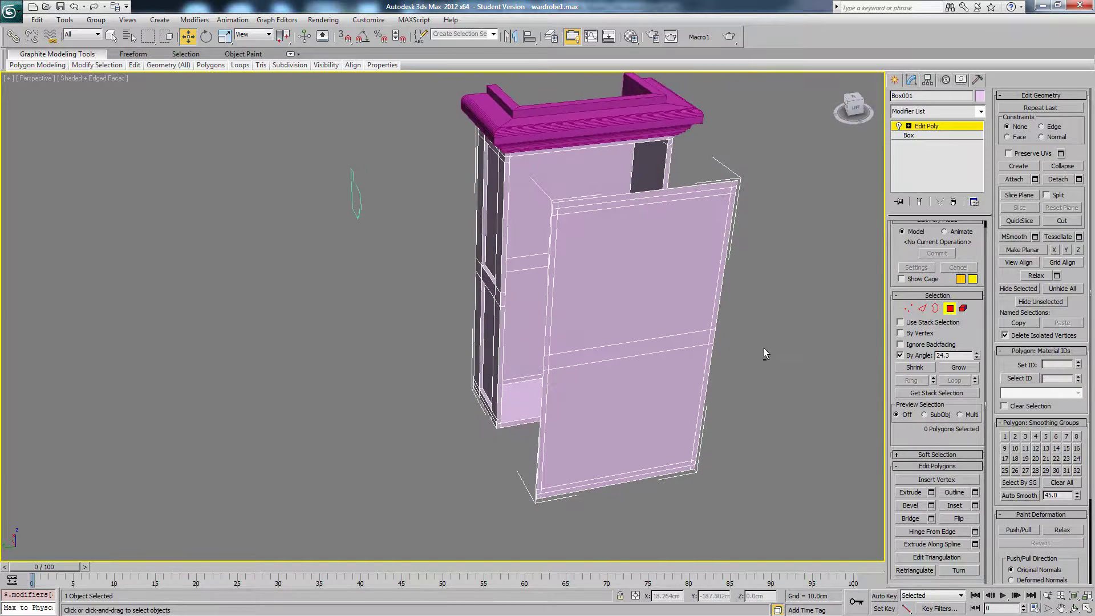
Select the ring of wide horizontal edges on the cloned panel and connect them with one vertical center segment.
left_click(923, 311)
middle_click_drag(639, 345, 644, 349, "alt")
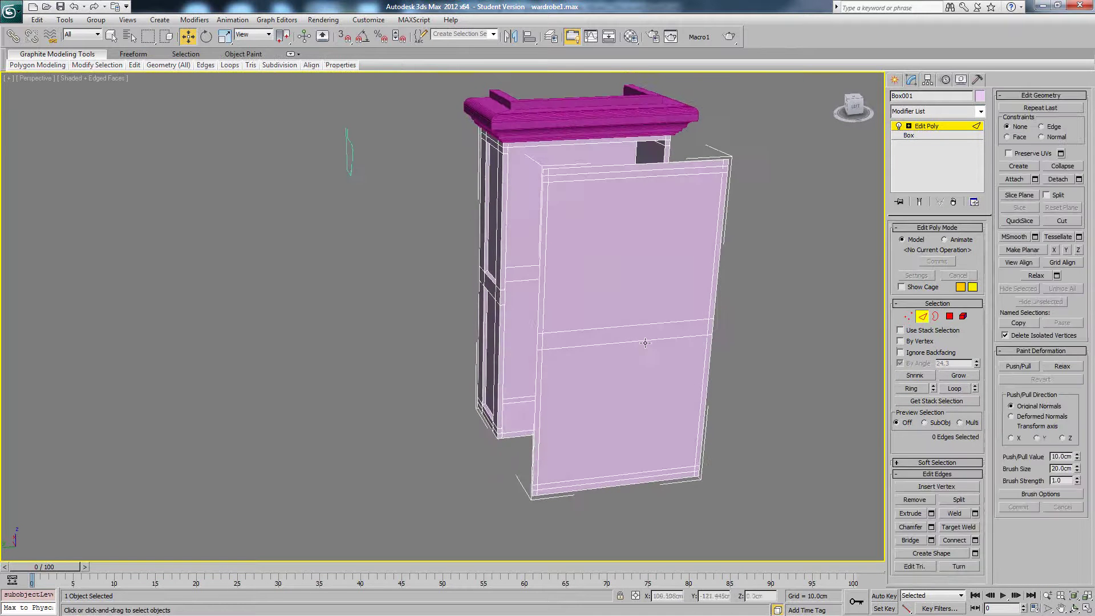
left_click(645, 341)
key("alt+r")
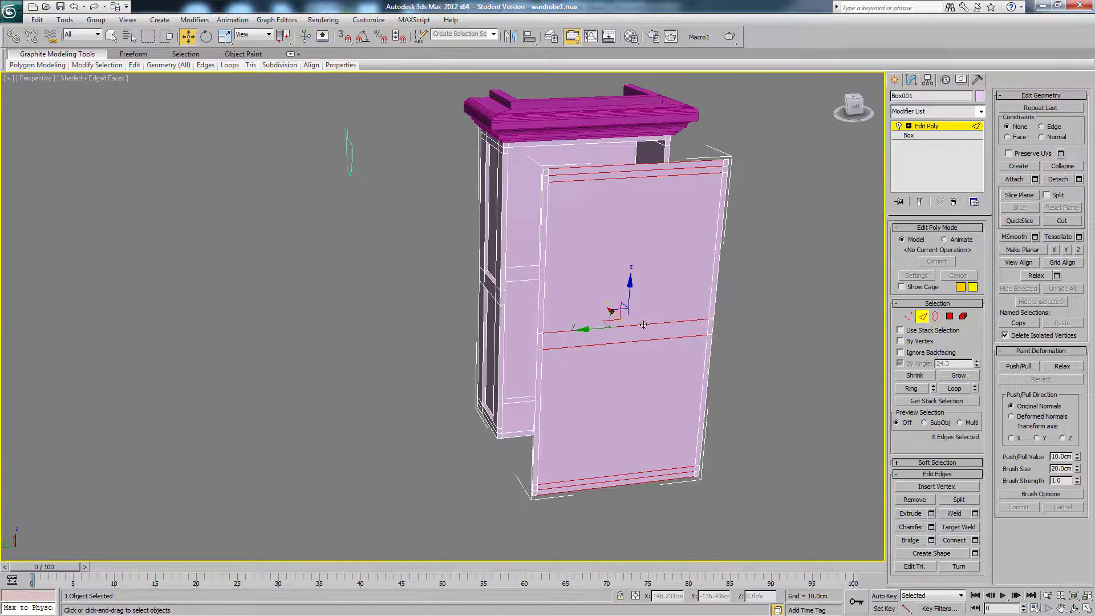
left_click(975, 541)
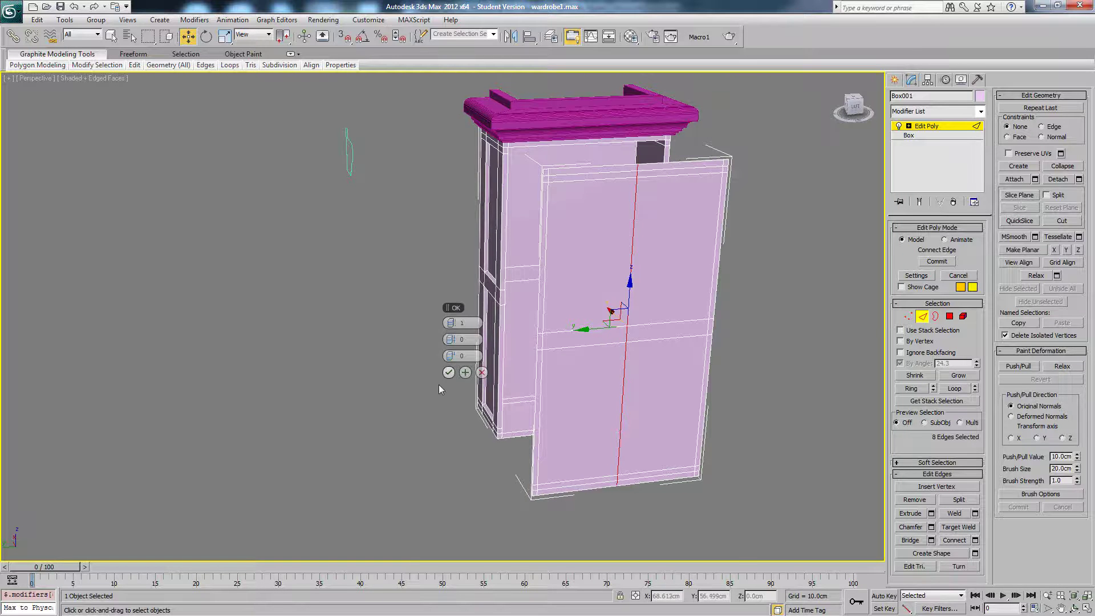
left_click(448, 372)
Select the rings of horizontal edges on both halves of the cloned panel.
middle_click_drag(642, 370, 697, 356, "alt")
middle_click_drag(647, 313, 605, 313, "alt")
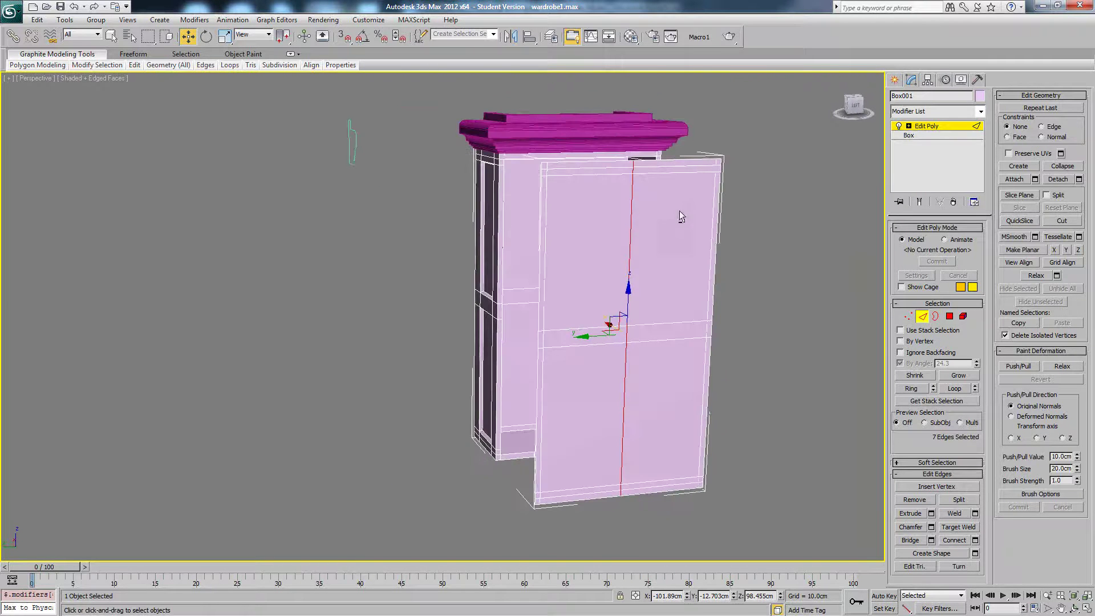
middle_click_drag(679, 212, 667, 325, "alt")
left_click(661, 329)
left_click(598, 327, "ctrl")
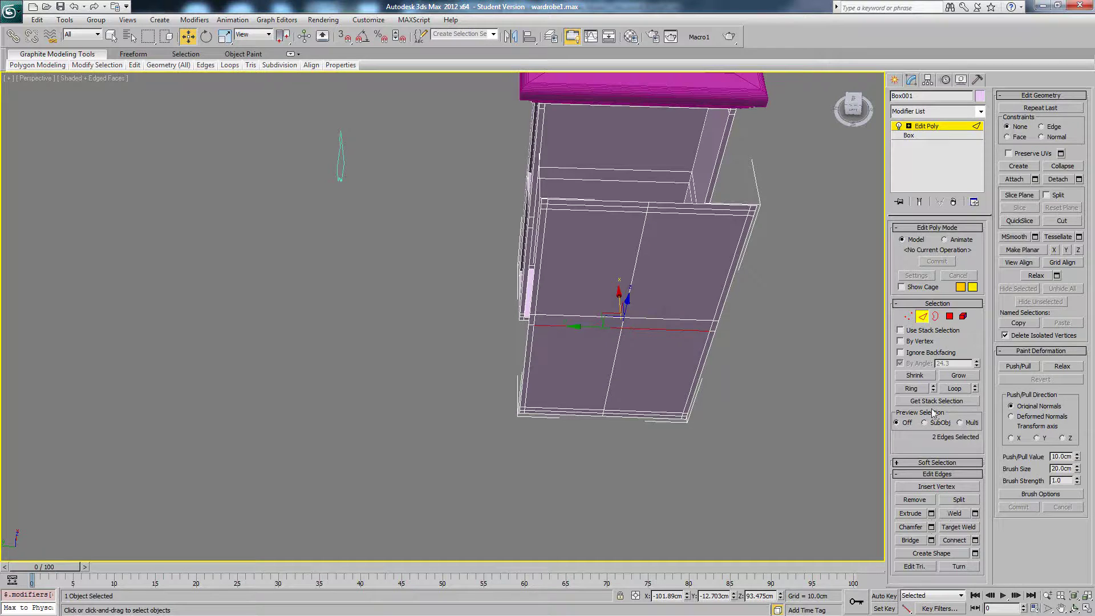
left_click(911, 391)
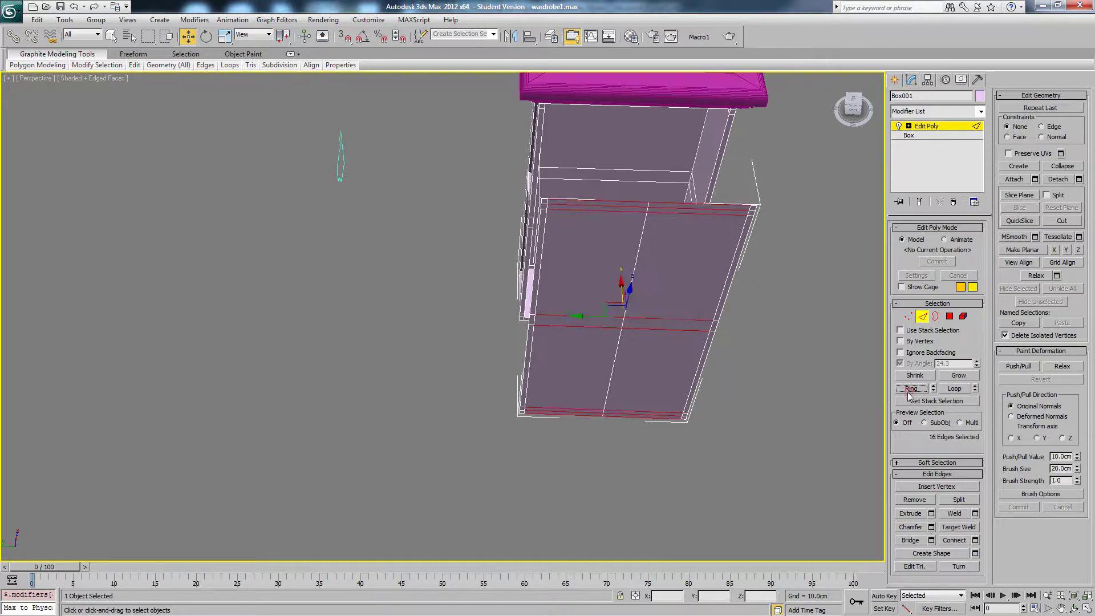
middle_click_drag(776, 393, 766, 354, "alt")
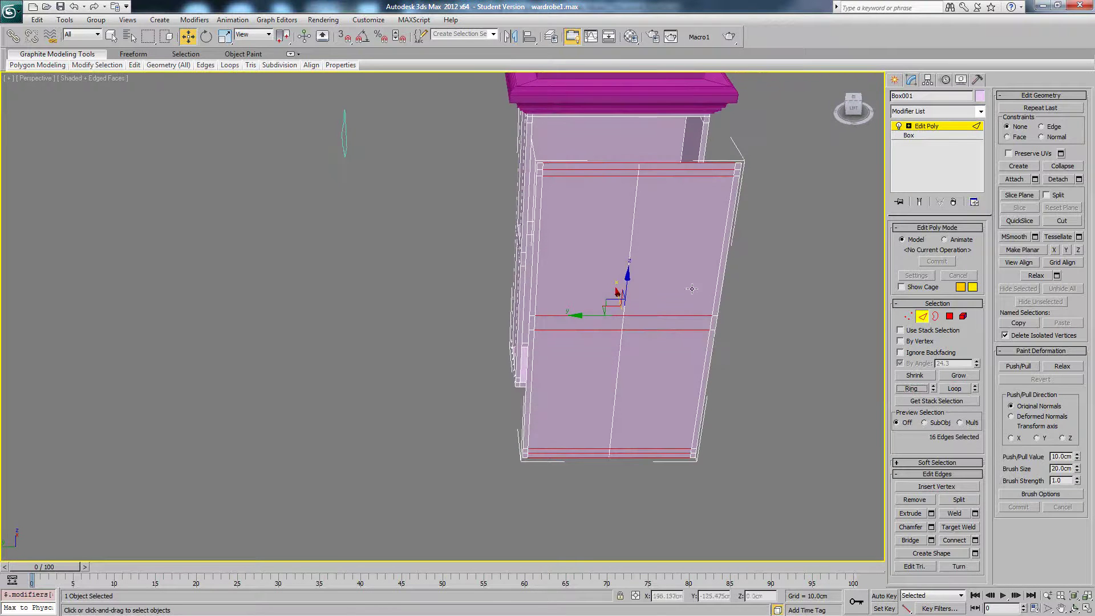
Connect the selected edges with 2 segments and a pinch of 60 to outline a frame on each door half.
left_click(975, 541)
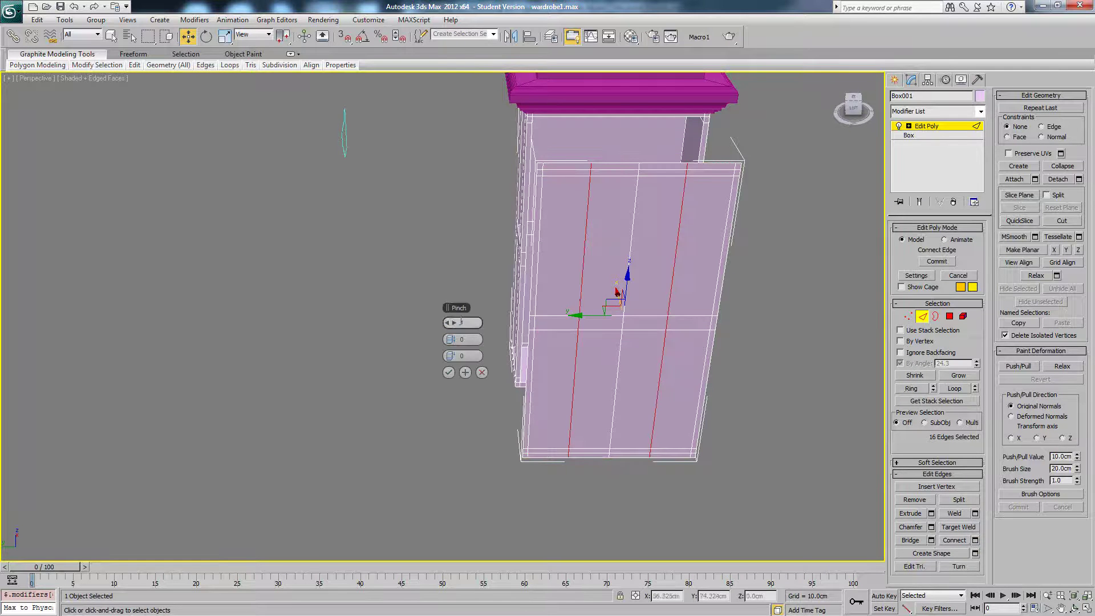
left_click(458, 323)
type("2")
key("Return")
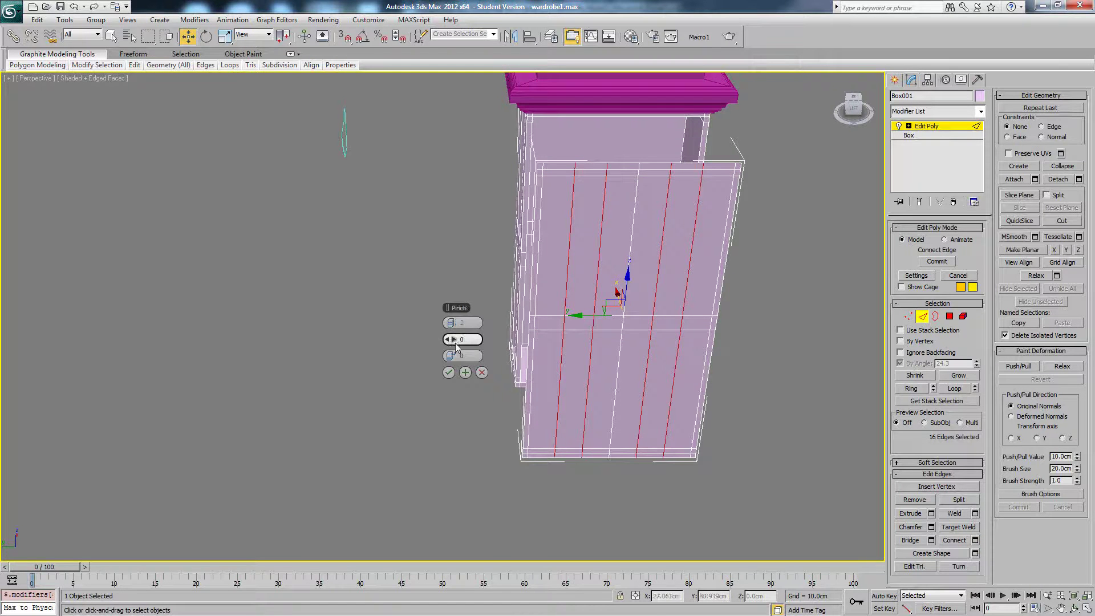
left_click_drag(458, 356, 594, 347)
key("ctrl+z")
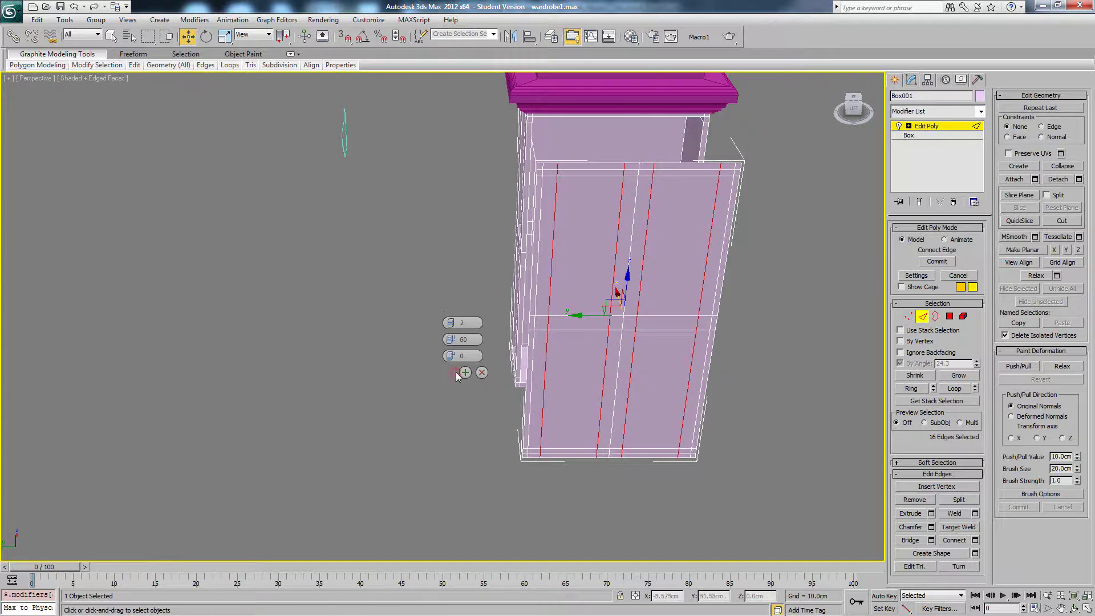
Apply the two-segment edge connection with a pinch of 60 and clear the edge selection.
left_click(452, 372)
middle_click_drag(539, 390, 622, 328, "alt")
left_click(765, 290)
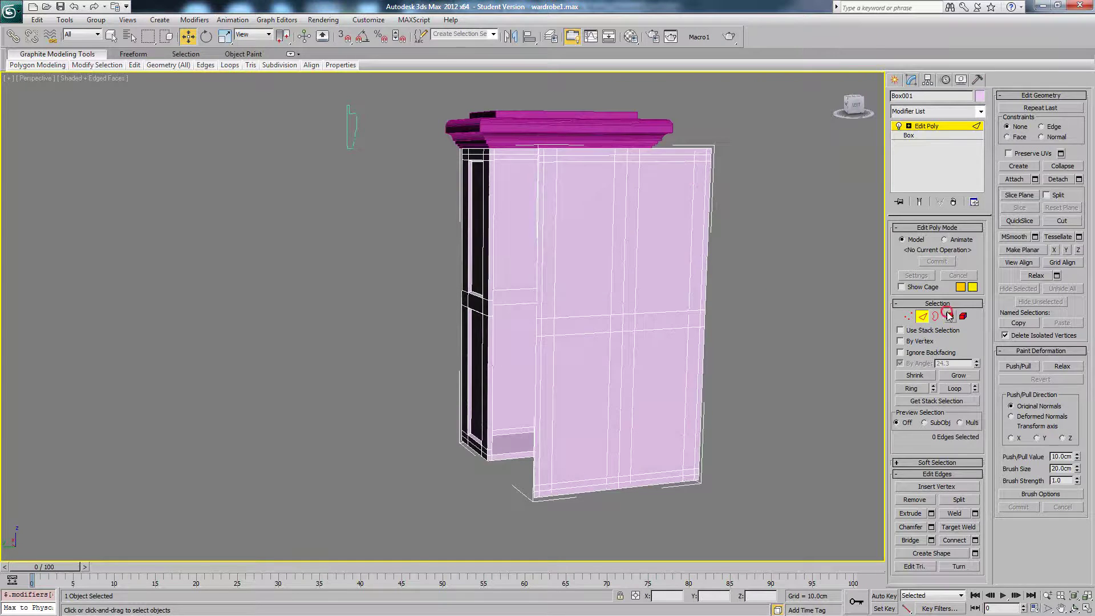
Turn off selection by angle and select the four large inner polygons of the door panel.
left_click(950, 316)
left_click(598, 249)
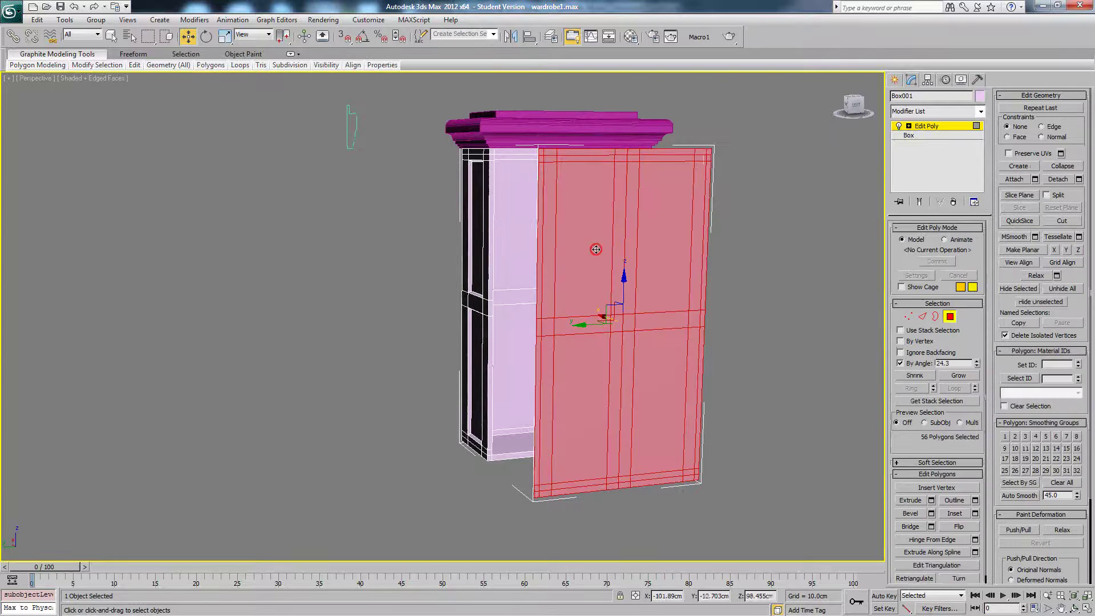
left_click(901, 363)
left_click(741, 306)
left_click(585, 247)
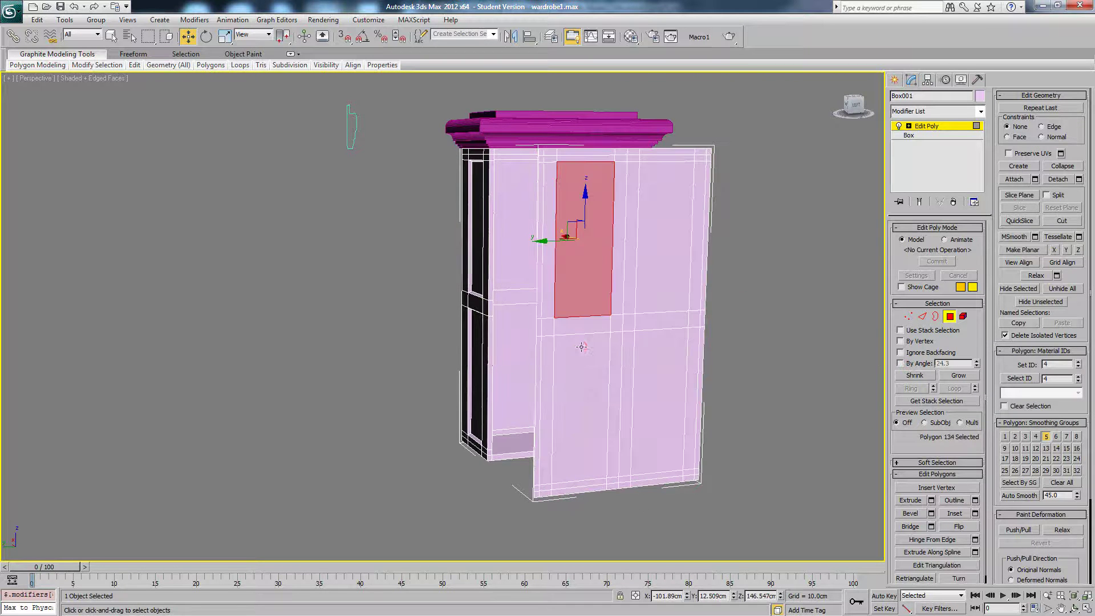
left_click(580, 346, "ctrl")
left_click(665, 344, "ctrl")
left_click(665, 295, "ctrl")
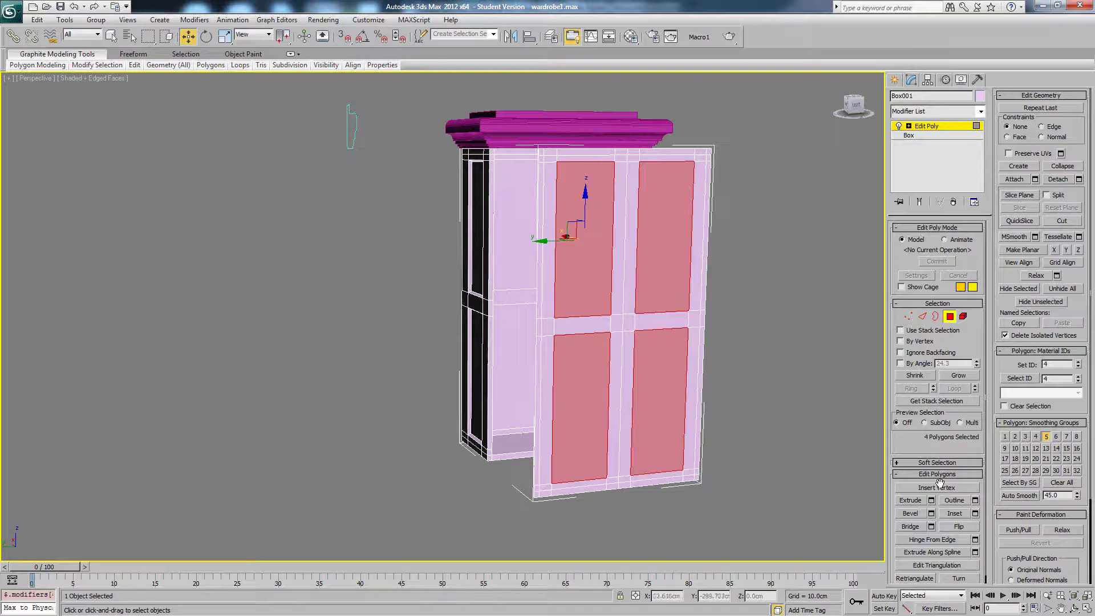
Bevel the four selected polygons inward with an outline of -1.0 cm to recess the door panels.
left_click(931, 513)
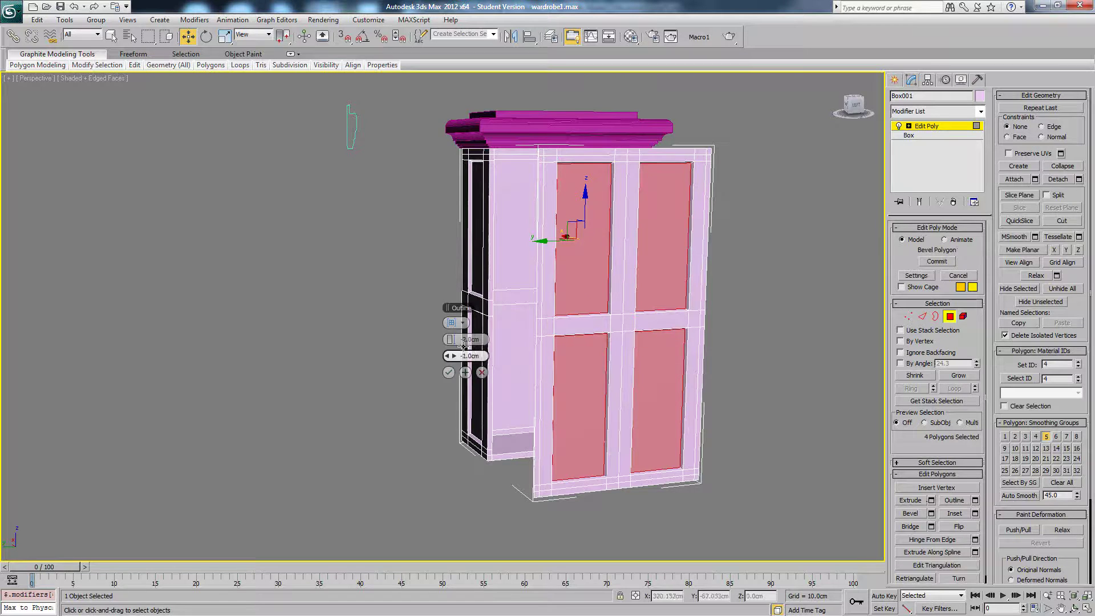
left_click(449, 373)
mouse_move(565, 255)
middle_mouse_down("alt")
mouse_move(724, 306)
mouse_move(611, 292)
mouse_move(631, 281)
mouse_move(753, 302)
mouse_move(569, 260)
middle_mouse_up("alt")
left_click(724, 306)
key("F4")
key("F4")
scroll(569, 260, "up", 2)
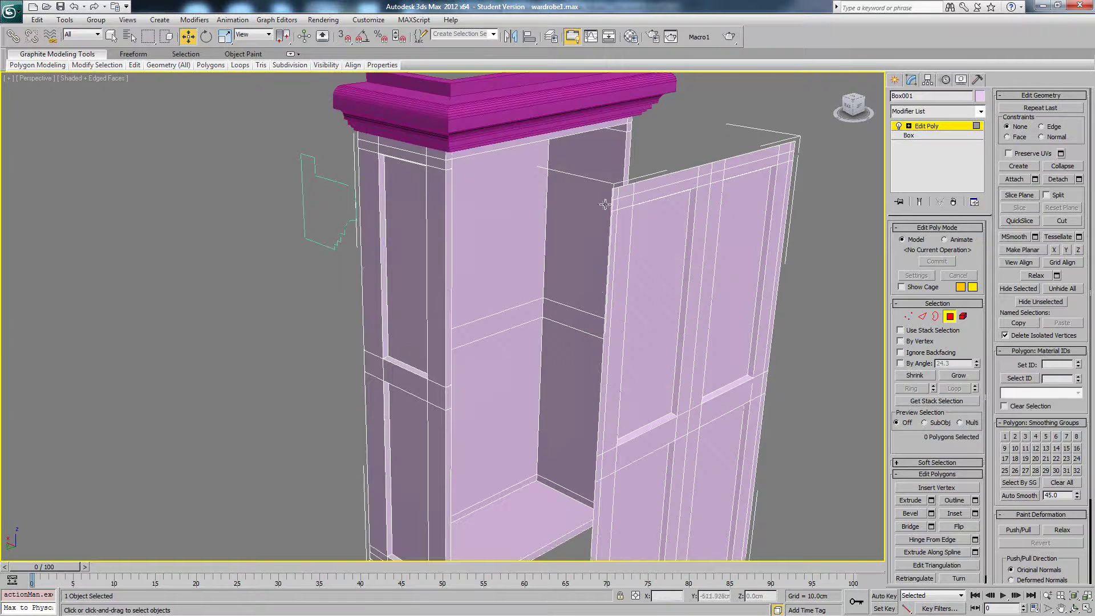
left_click(923, 317)
middle_click_drag(753, 188, 708, 180, "alt")
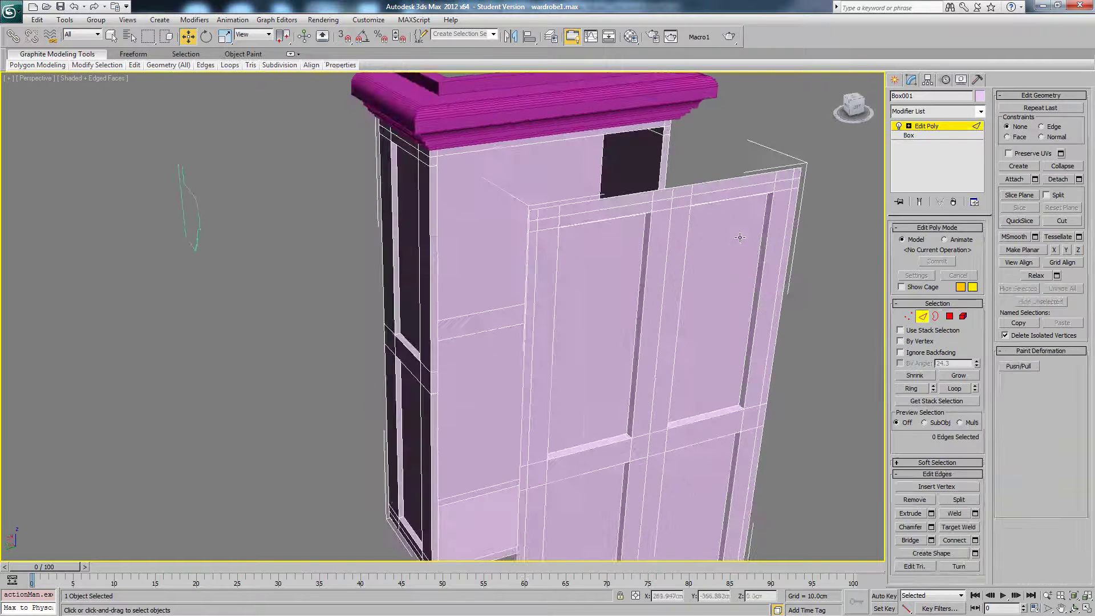
left_click(712, 184)
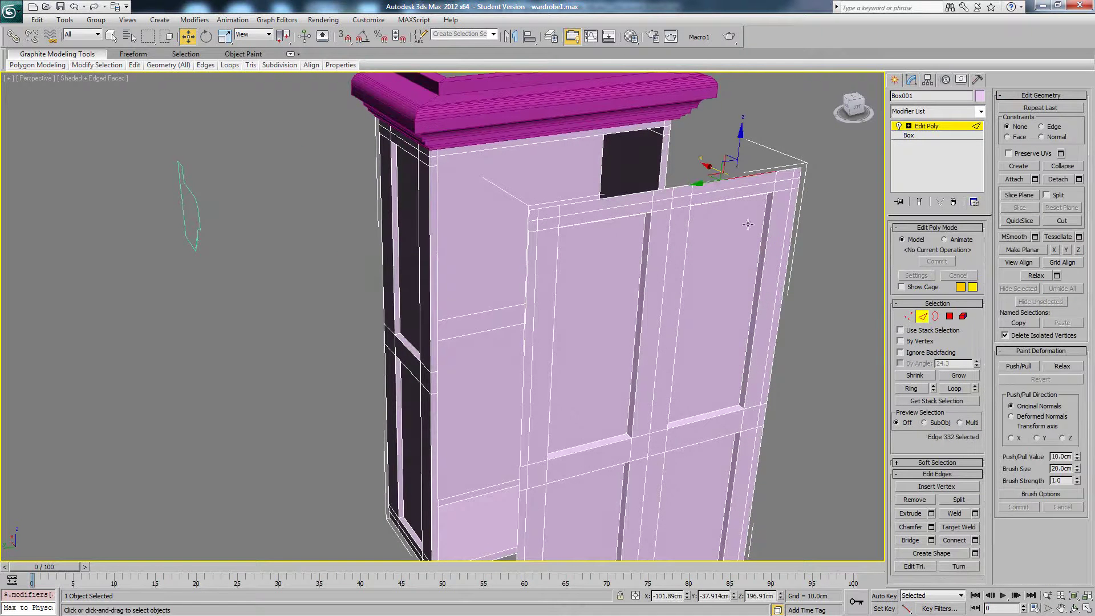
double_click(680, 187)
scroll(734, 226, "down", 3)
middle_click_drag(770, 239, 743, 294, "alt")
left_click(777, 259)
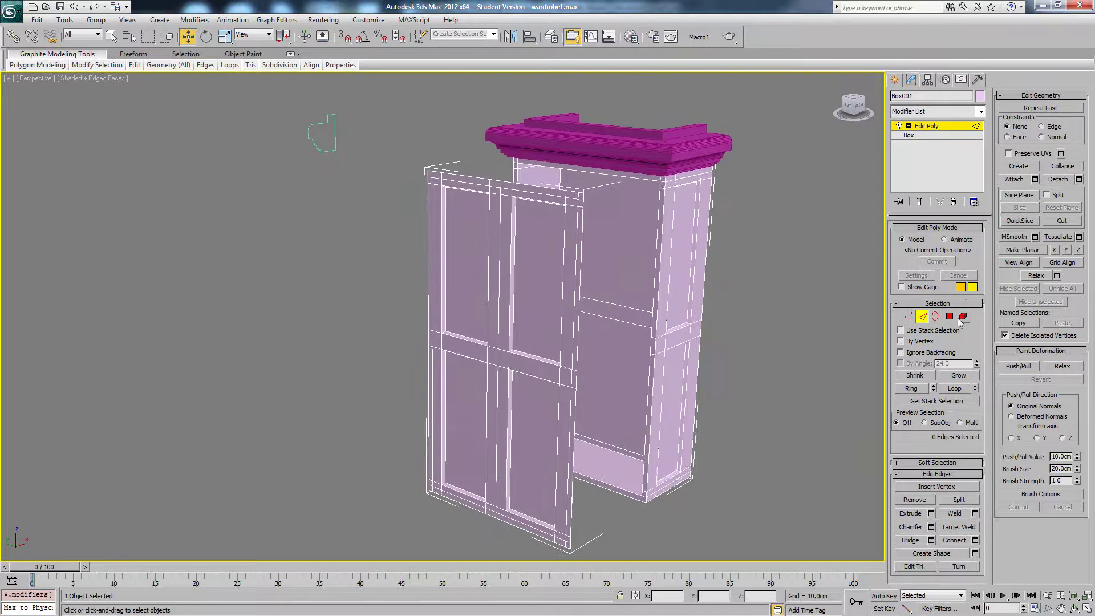
Select the door panel's open border and extrude its edges about 3.3 cm along X toward the wardrobe body for thickness.
key("3")
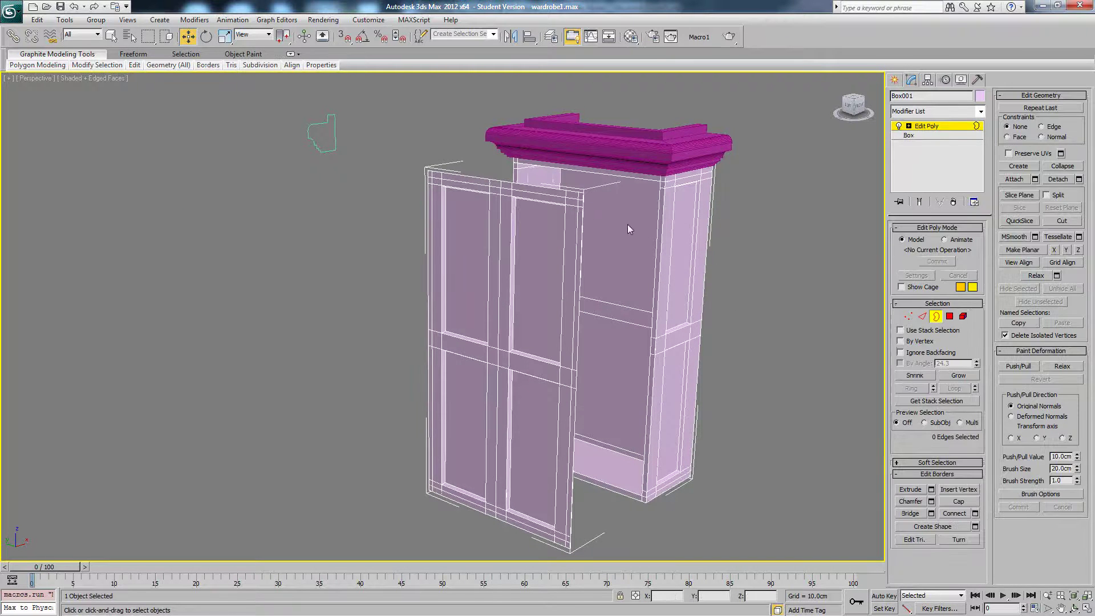
left_click(579, 216)
mouse_move(608, 235)
middle_mouse_down("alt")
mouse_move(599, 212)
mouse_move(555, 240)
mouse_move(621, 242)
middle_mouse_up("alt")
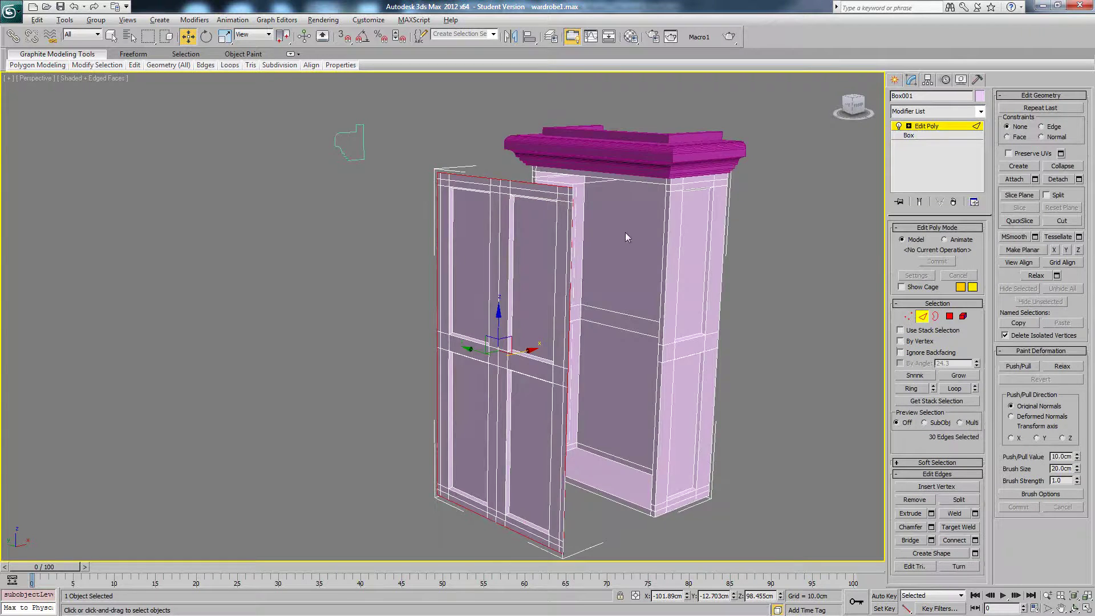
middle_click_drag(626, 232, 612, 243, "alt")
mouse_move(529, 349)
left_mouse_down()
mouse_move(579, 337)
mouse_move(535, 350)
left_mouse_up()
middle_click_drag(535, 350, 560, 285, "alt")
Select the upper and lower back edges of the door panel and bridge them to close its open back.
key("2")
scroll(550, 299, "up", 3)
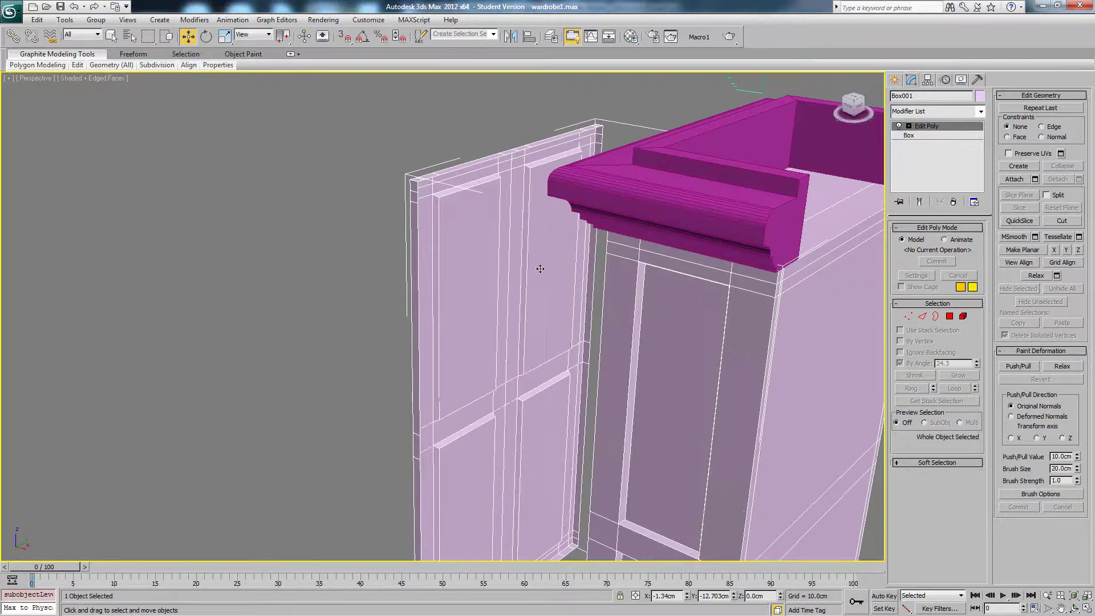
scroll(531, 240, "down", 3)
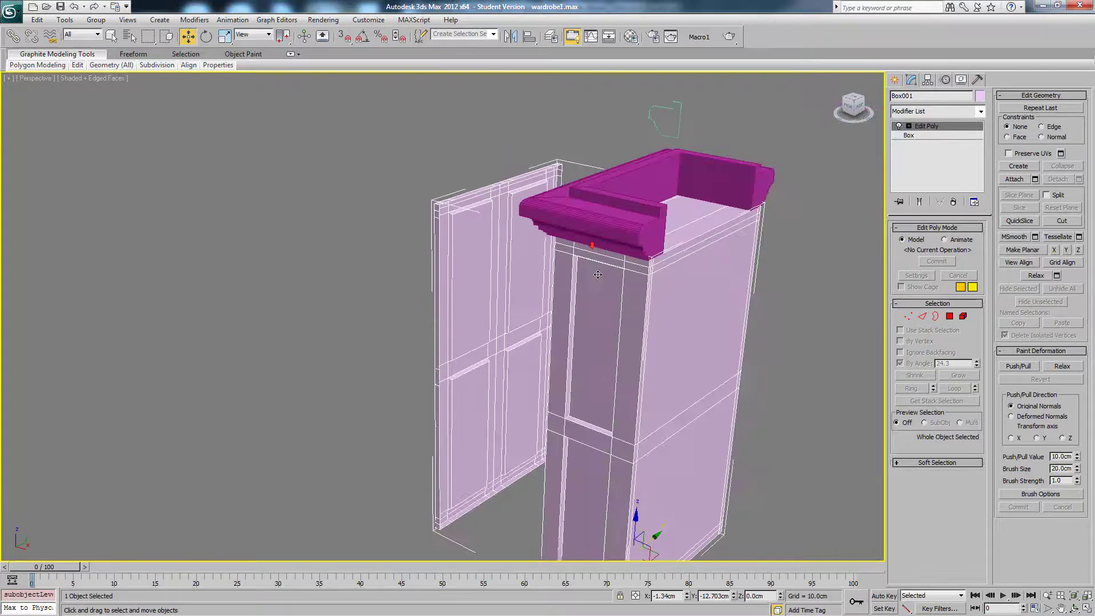
left_click(922, 316)
scroll(568, 232, "up", 3)
scroll(532, 225, "up", 2)
middle_click_drag(532, 225, 491, 171)
middle_click_drag(491, 171, 434, 220)
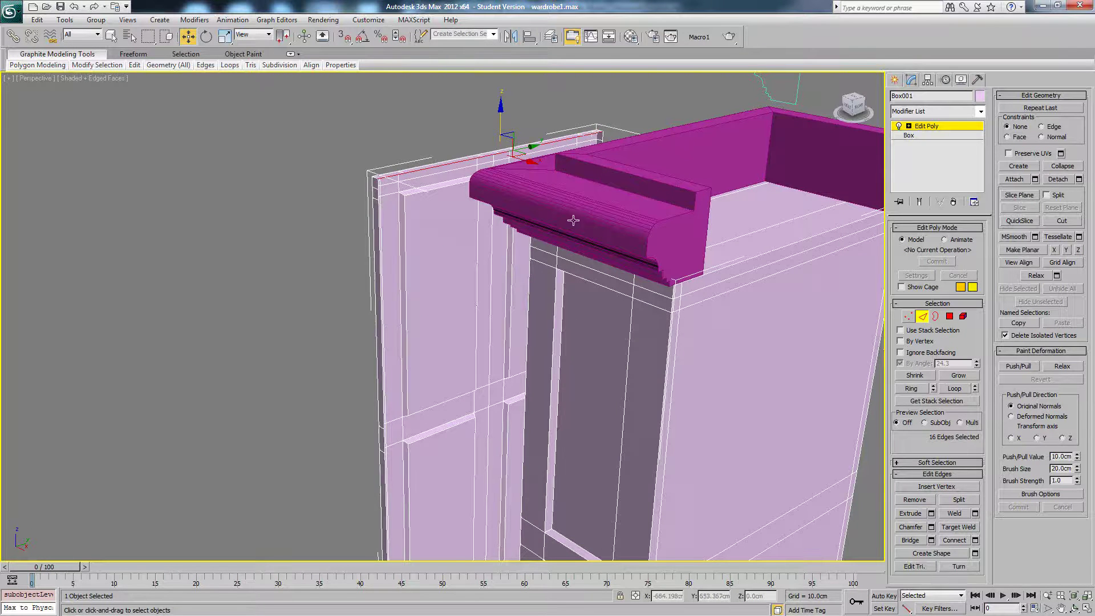
middle_click_drag(593, 336, 669, 197)
middle_click_drag(600, 268, 579, 381)
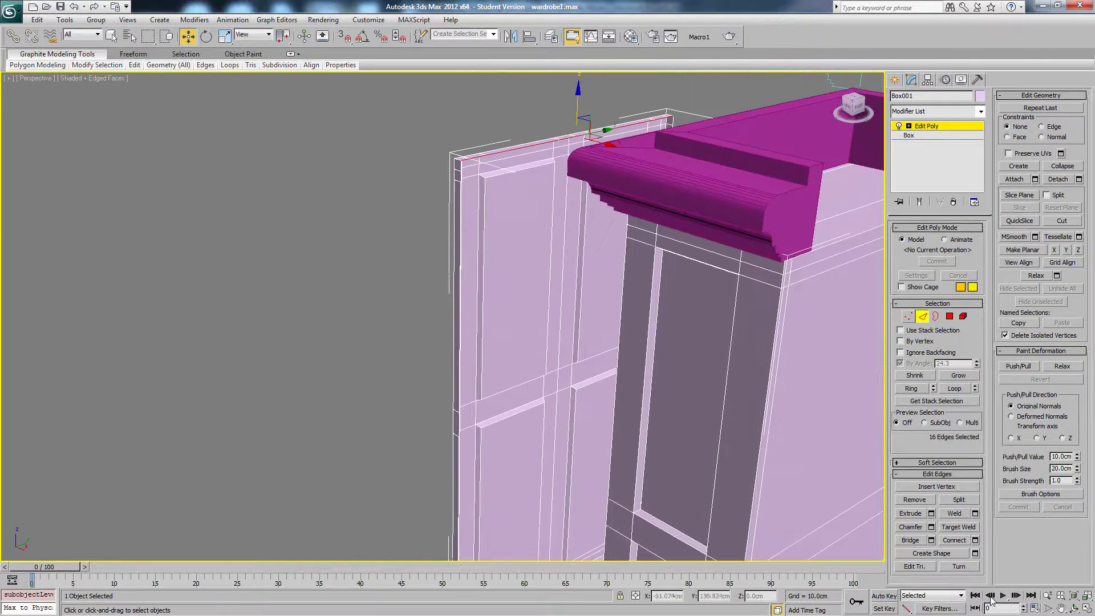
middle_click_drag(540, 248, 567, 263, "alt")
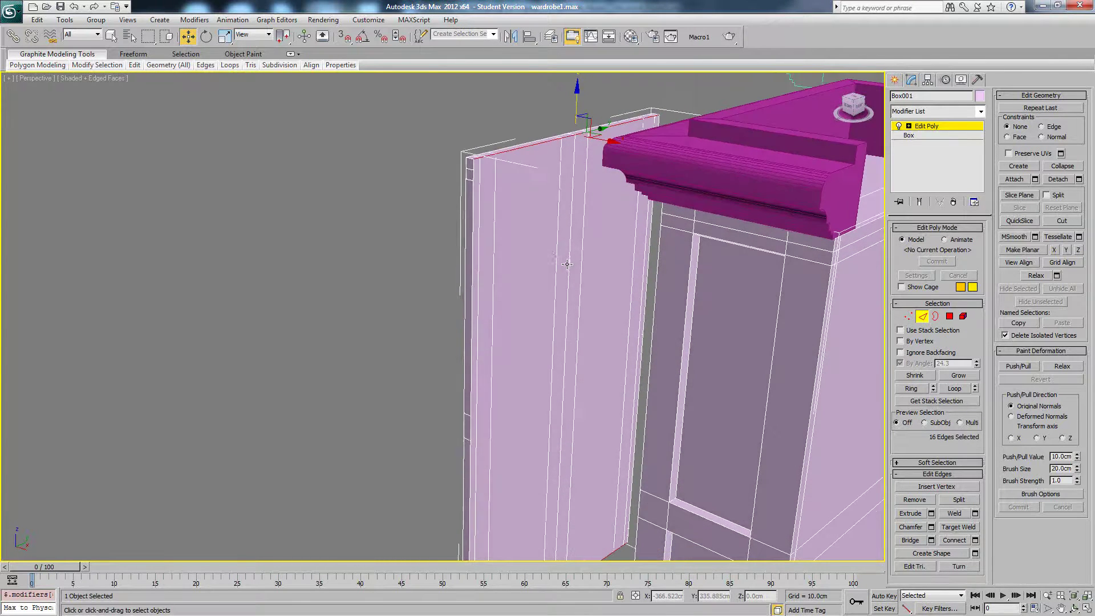
Hide the unselected cornice and the wardrobe body's elements, leaving only the door panel in view.
middle_click_drag(587, 379, 527, 345, "alt")
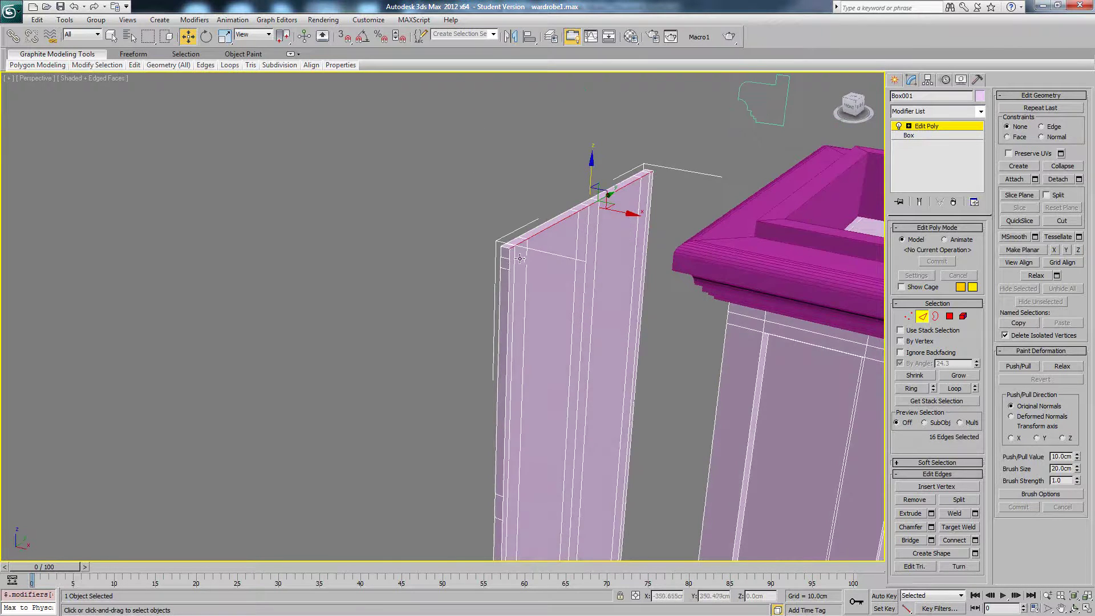
mouse_move(646, 221)
middle_mouse_down("alt")
mouse_move(633, 236)
mouse_move(552, 241)
mouse_move(646, 231)
mouse_move(652, 256)
mouse_move(637, 229)
middle_mouse_up("alt")
right_click(652, 257)
left_click(679, 217)
scroll(640, 236, "down", 2)
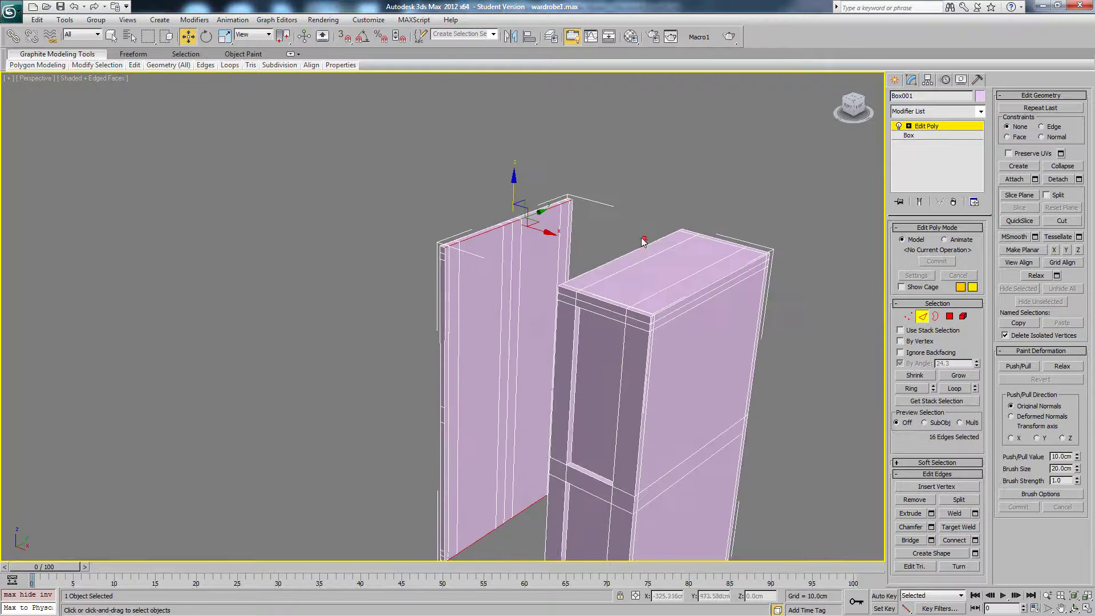
left_click(965, 316)
middle_click_drag(645, 299, 702, 244, "alt")
scroll(703, 244, "down", 3)
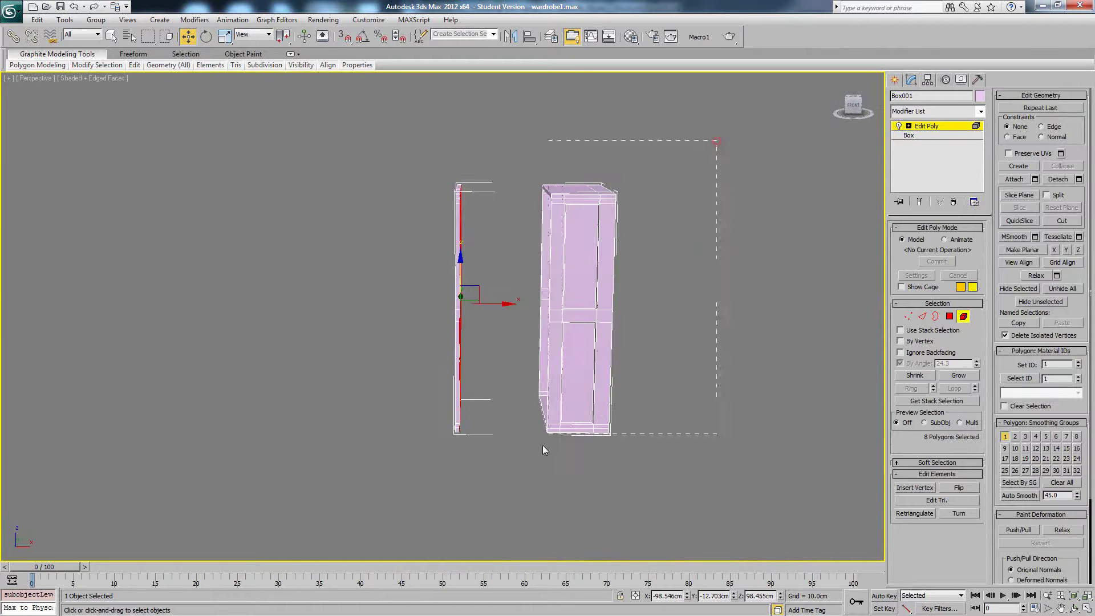
left_click_drag(542, 450, 528, 473)
left_click(1023, 291)
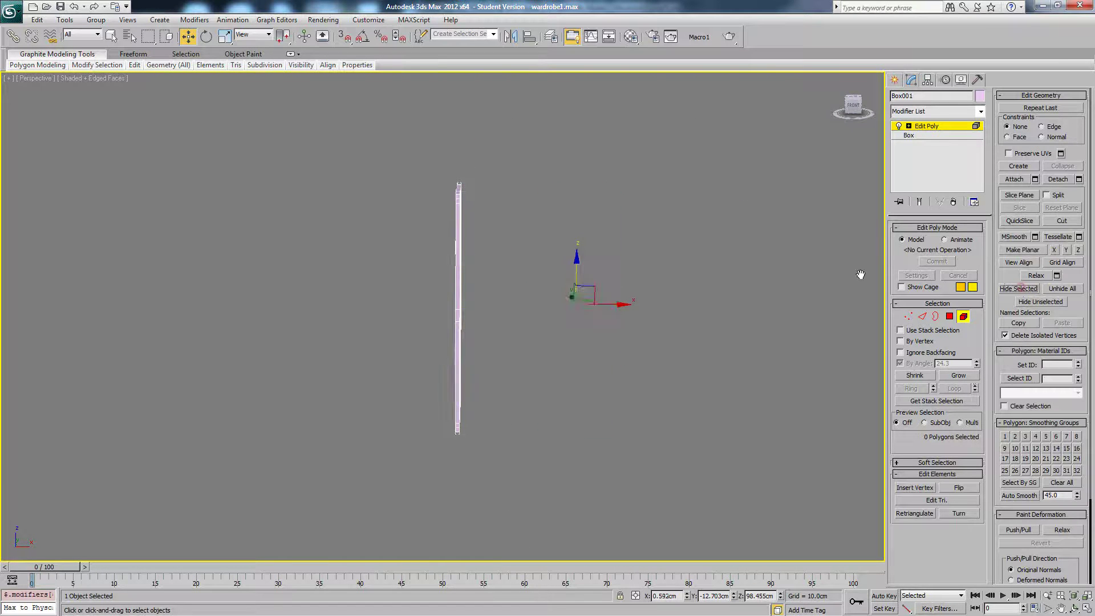
Add two horizontal edge loops with SwiftLoop near the top of the panel's back, in line with the side edges.
middle_click_drag(861, 274, 402, 301, "alt")
scroll(489, 282, "up", 4)
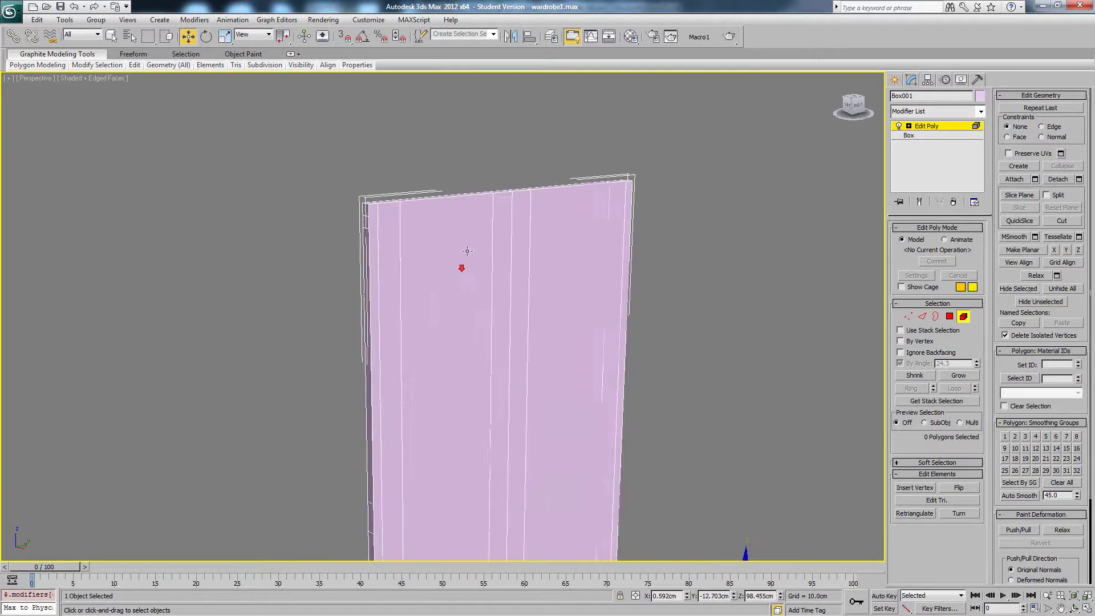
scroll(460, 345, "up", 3)
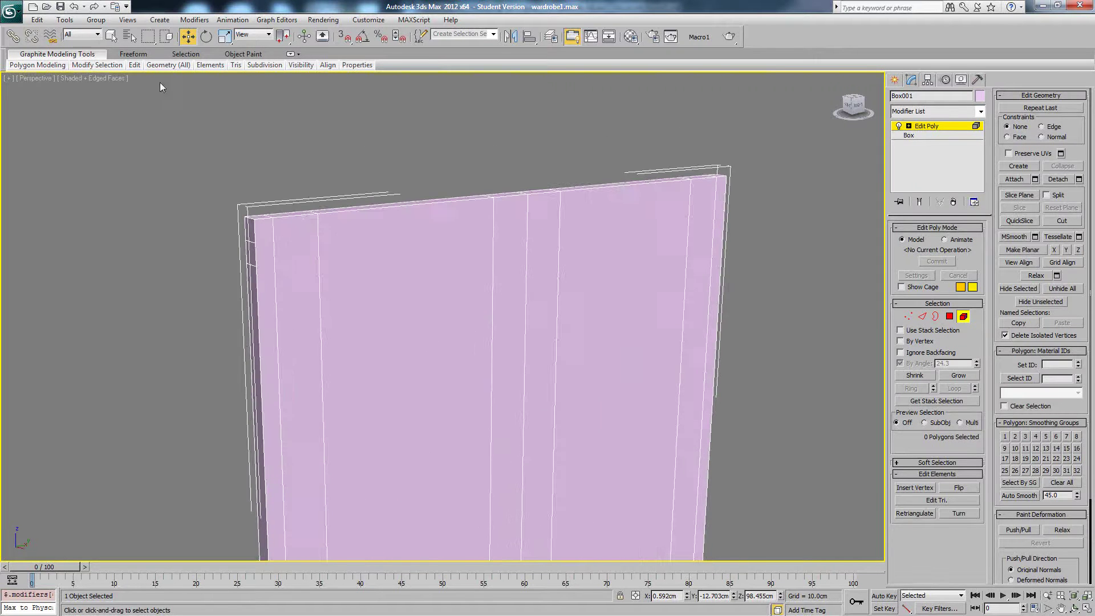
mouse_move(138, 67)
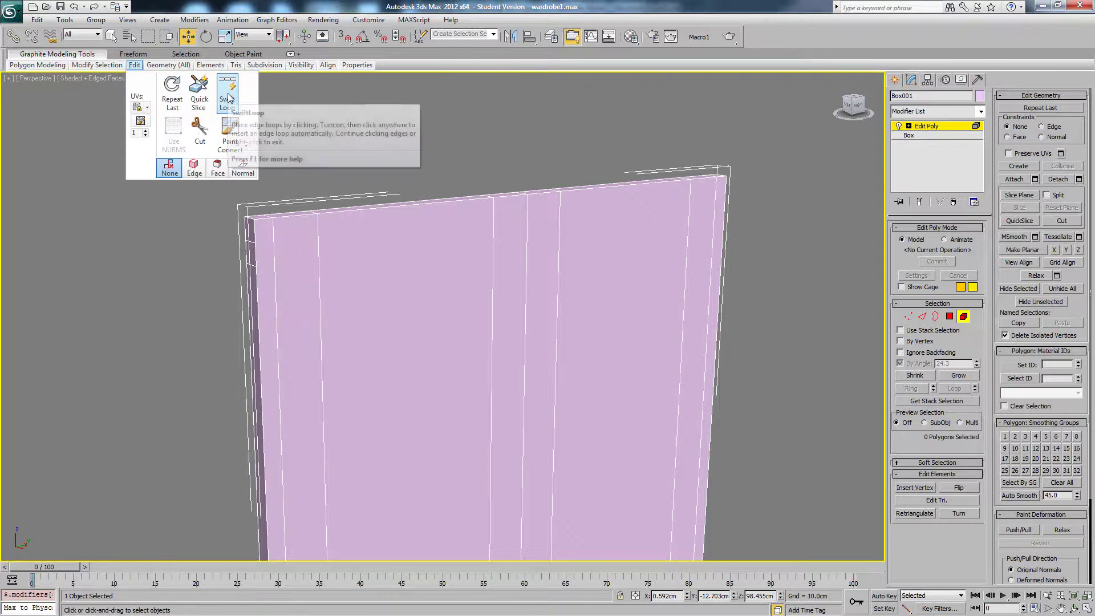
left_click(228, 98)
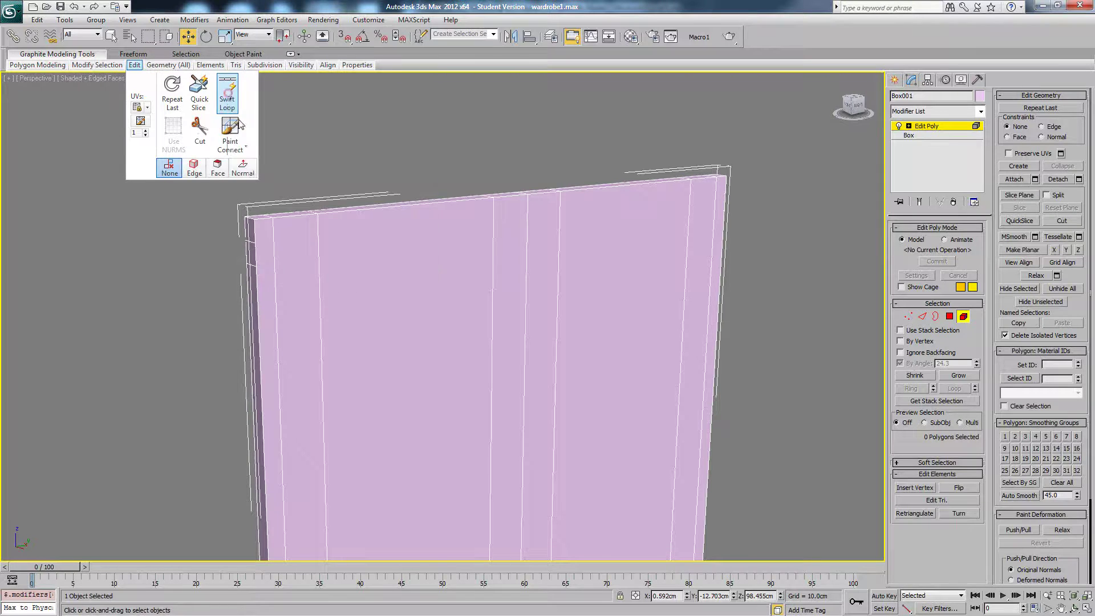
left_click(275, 264)
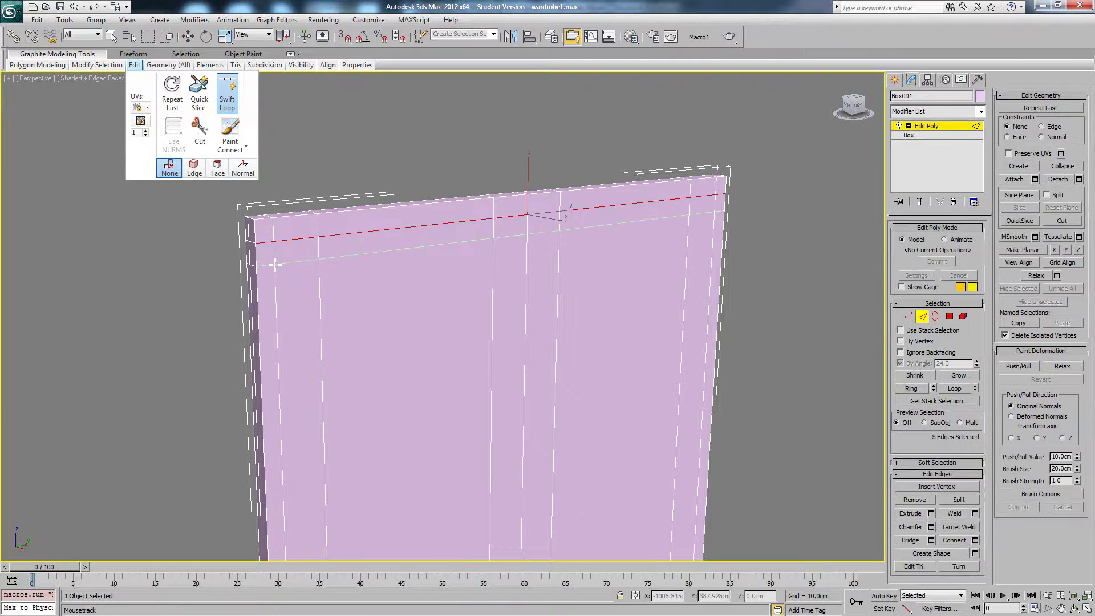
Add two horizontal SwiftLoop edge loops at mid-height and two near the bottom of the panel's back, aligned with the side edges.
middle_click_drag(346, 449, 423, 208)
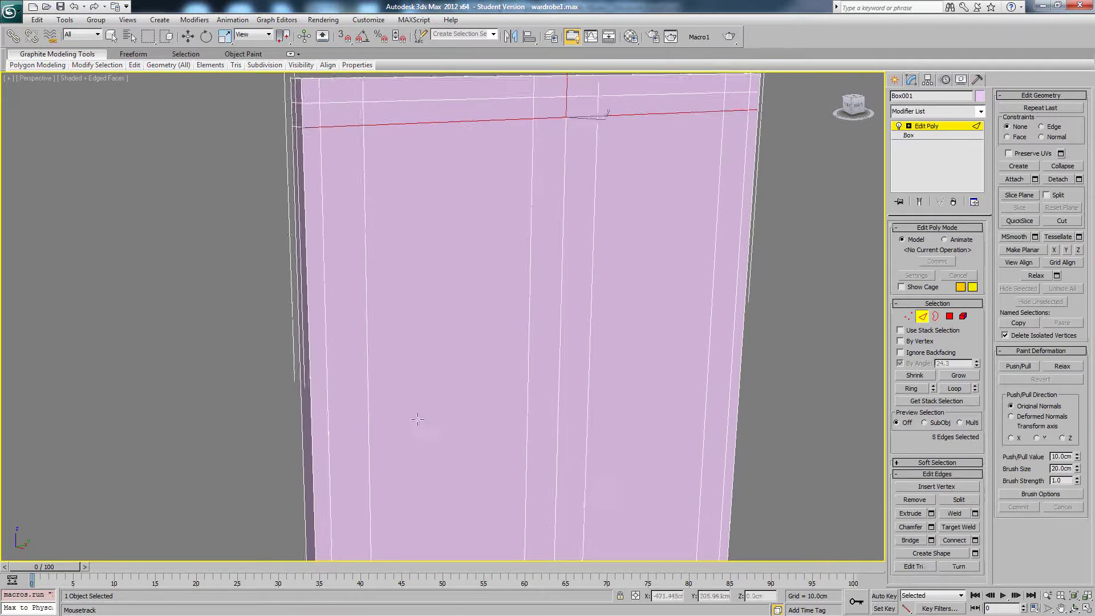
mouse_move(419, 416)
middle_mouse_down()
mouse_move(438, 234)
mouse_move(448, 234)
middle_mouse_up()
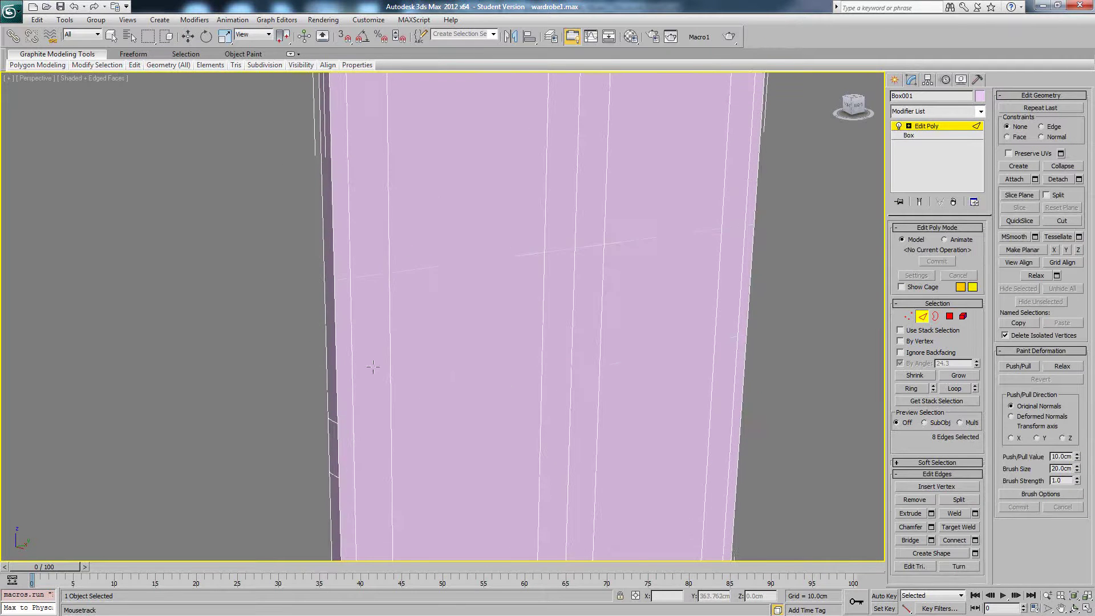
left_click(361, 419)
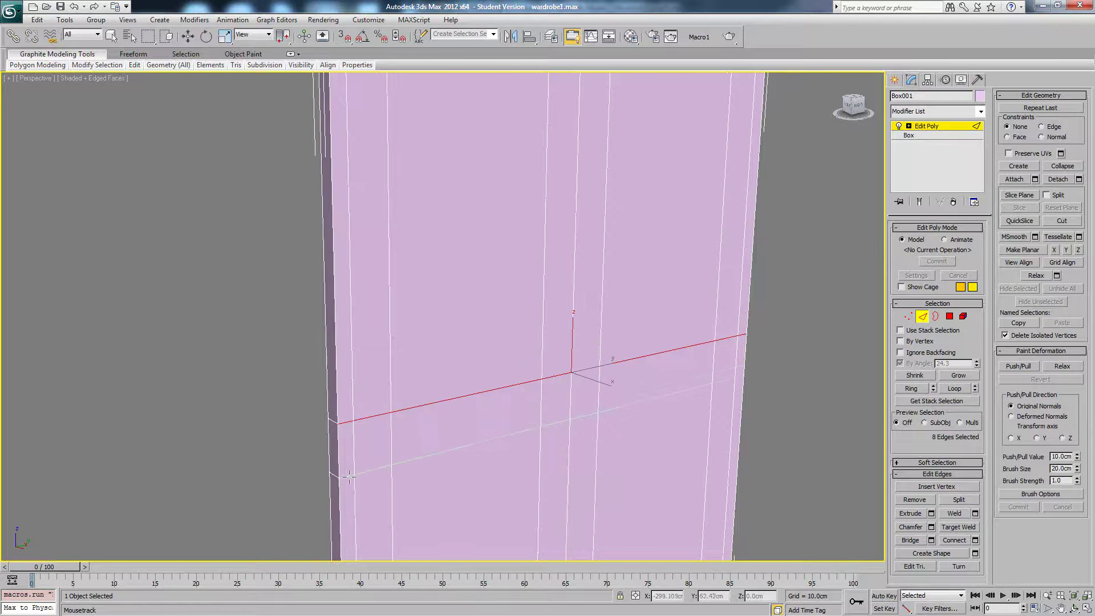
left_click(349, 474)
middle_click_drag(406, 450, 414, 283)
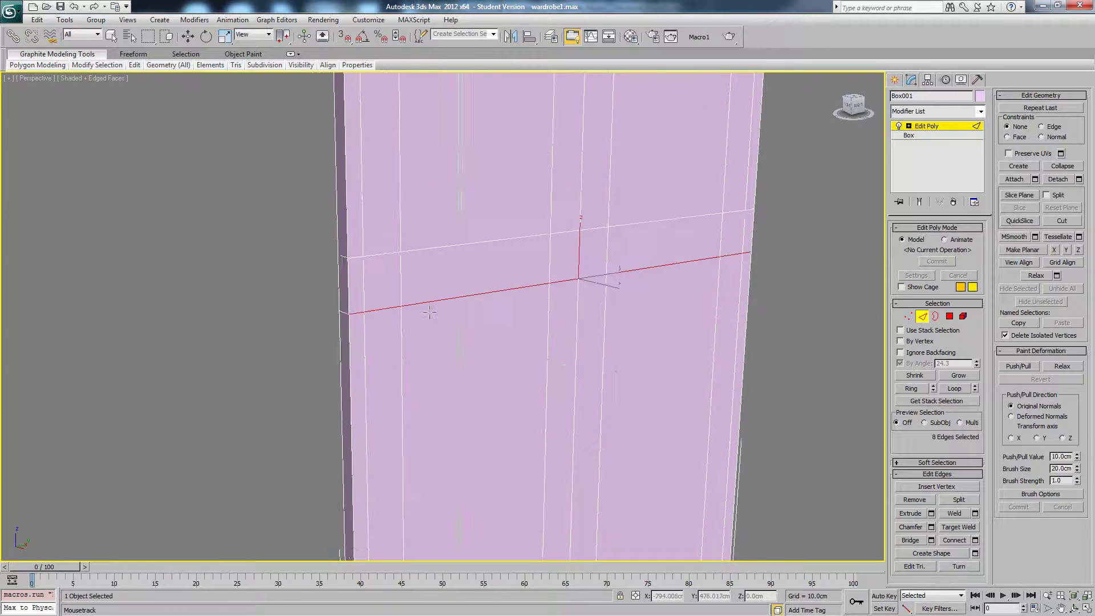
middle_click_drag(391, 491, 379, 278)
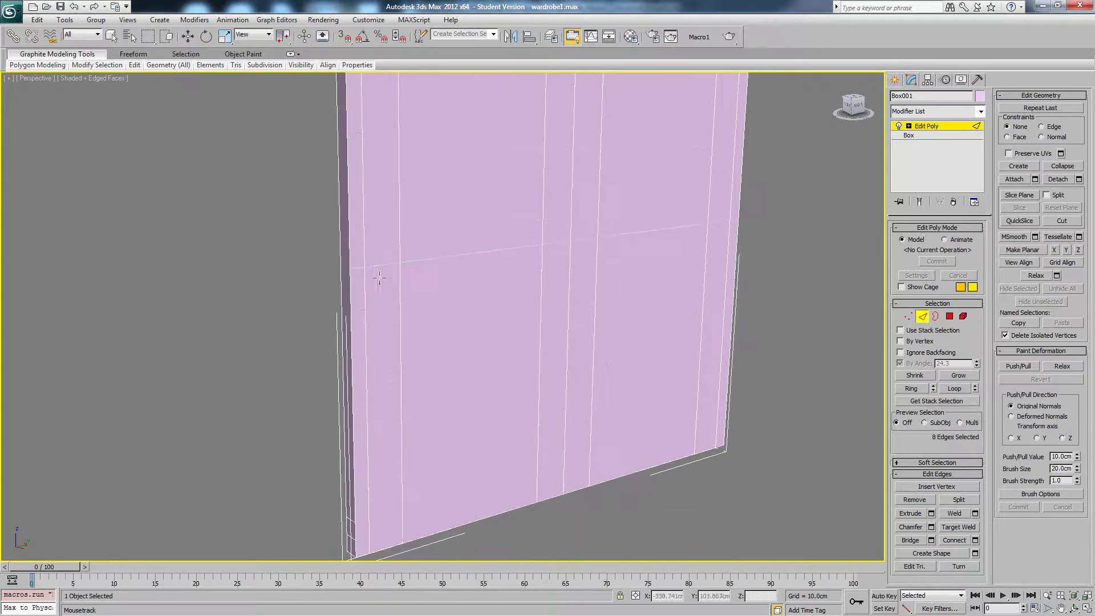
left_click(391, 511)
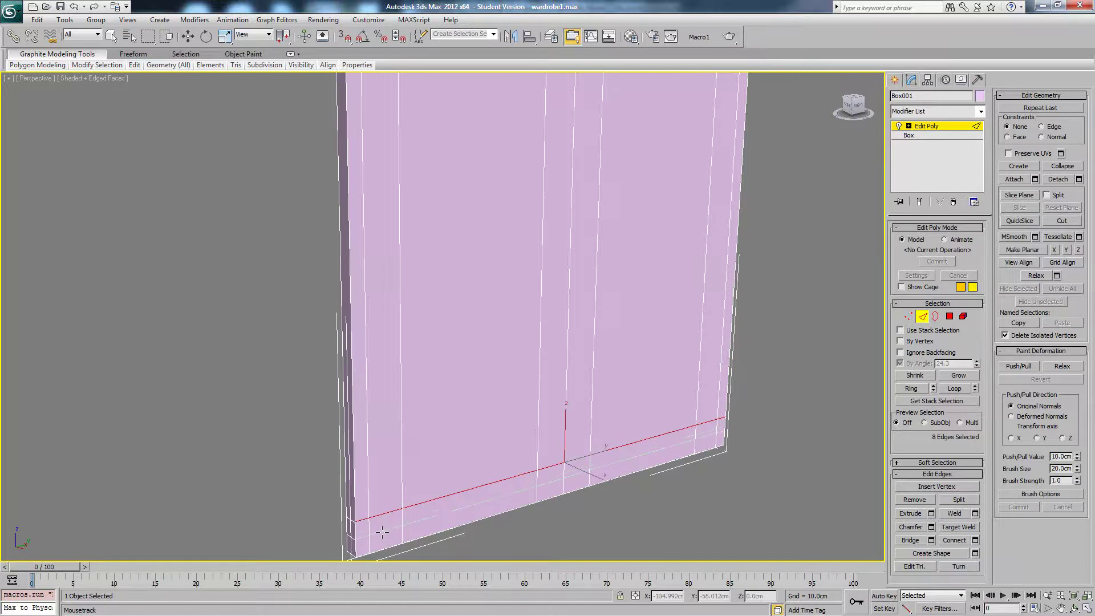
key("w")
scroll(509, 443, "down", 2)
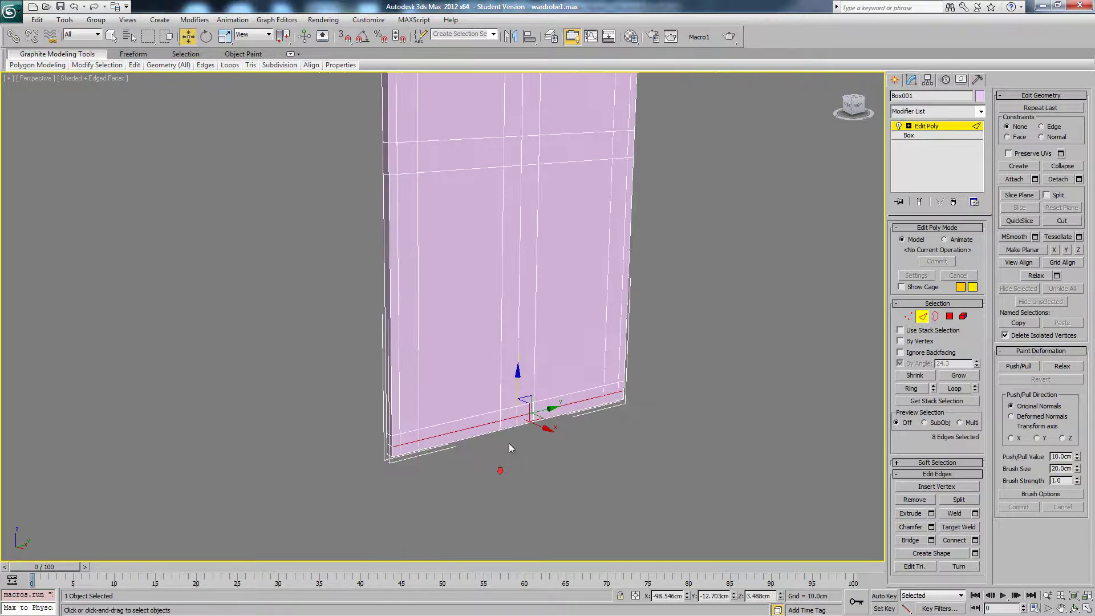
Select all vertices of the door panel, weld them together and clear the selection.
left_click(908, 316)
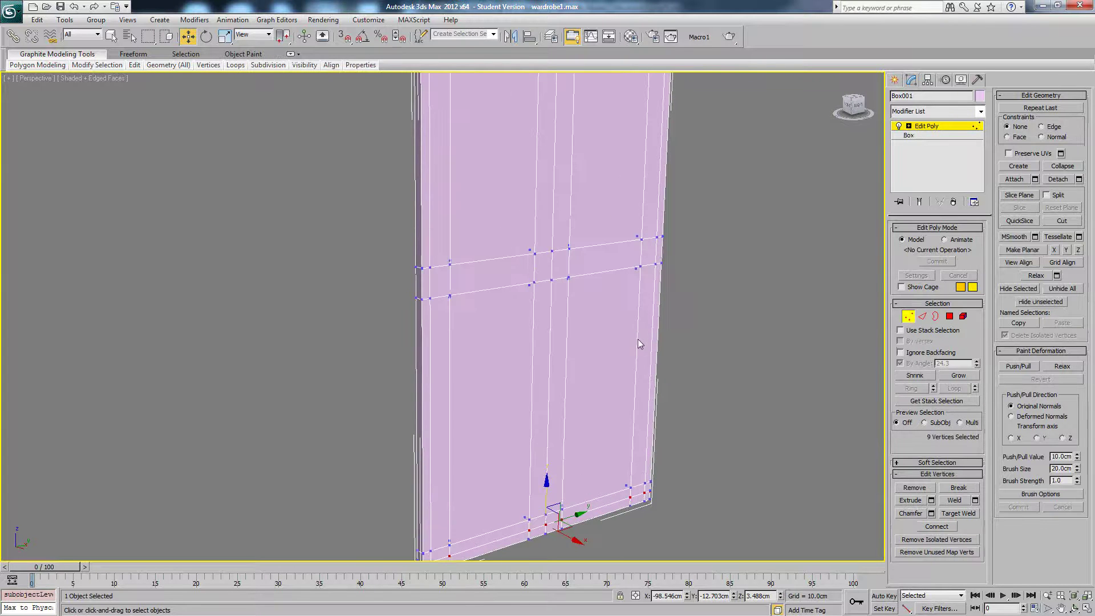
scroll(618, 337, "down", 5)
scroll(700, 336, "up", 5)
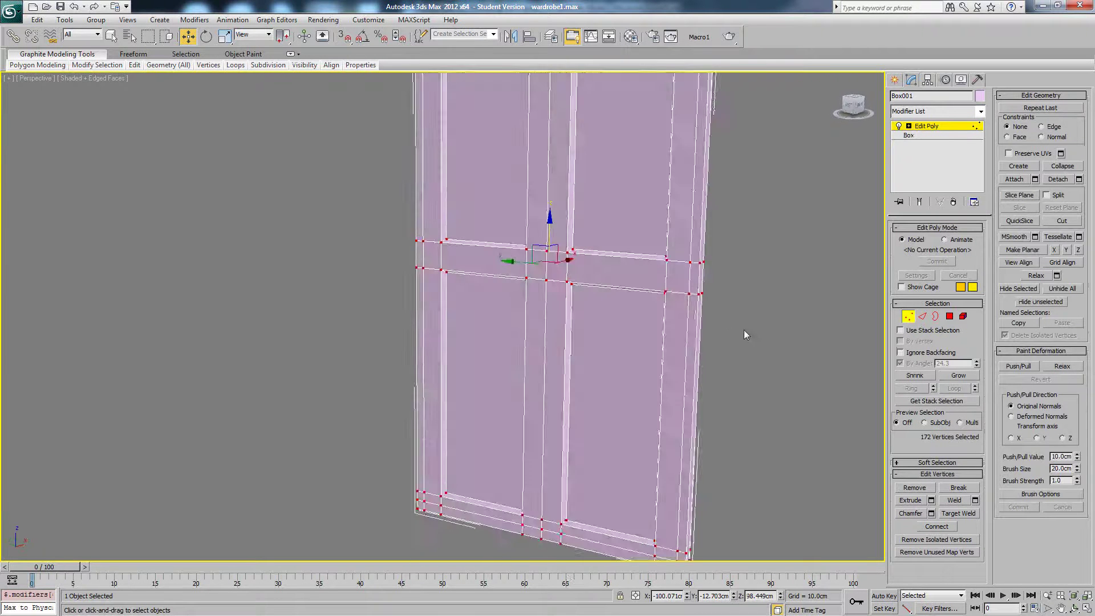
left_click(964, 502)
left_click(768, 387)
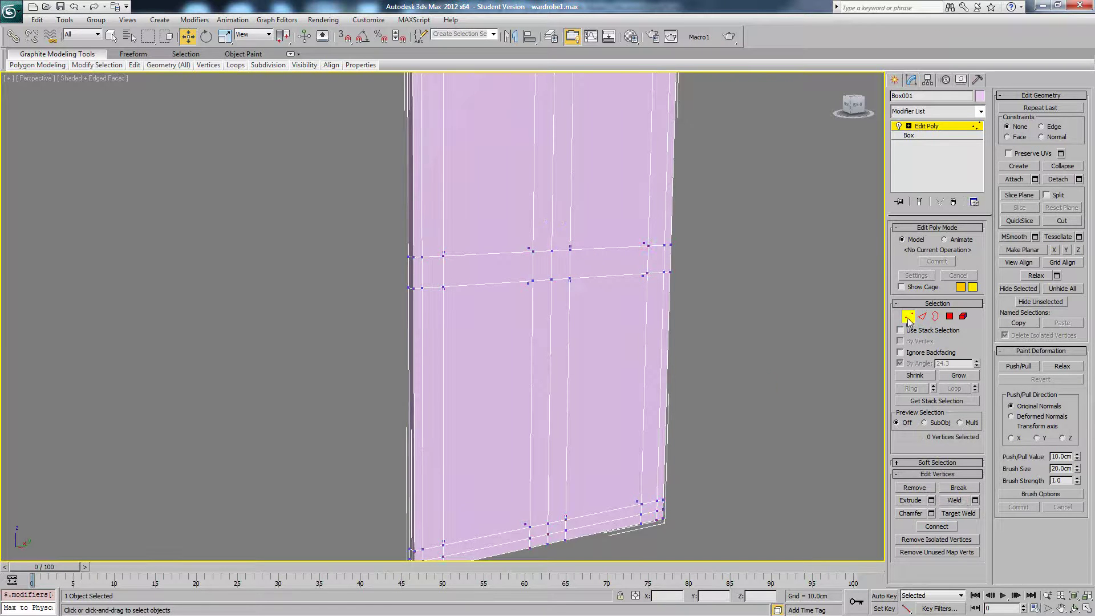
Unhide all polygons and vertices so the wardrobe body shows together with the door panel again.
left_click(908, 317)
scroll(674, 277, "down", 3)
middle_click_drag(549, 287, 633, 300, "alt")
left_click(951, 317)
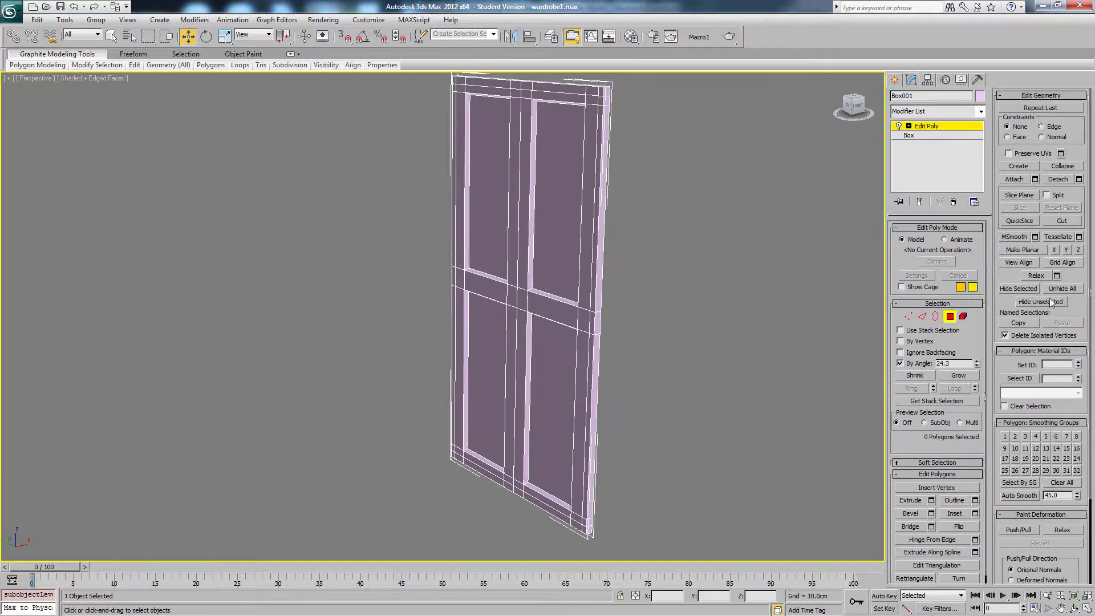
left_click(1059, 288)
left_click(908, 317)
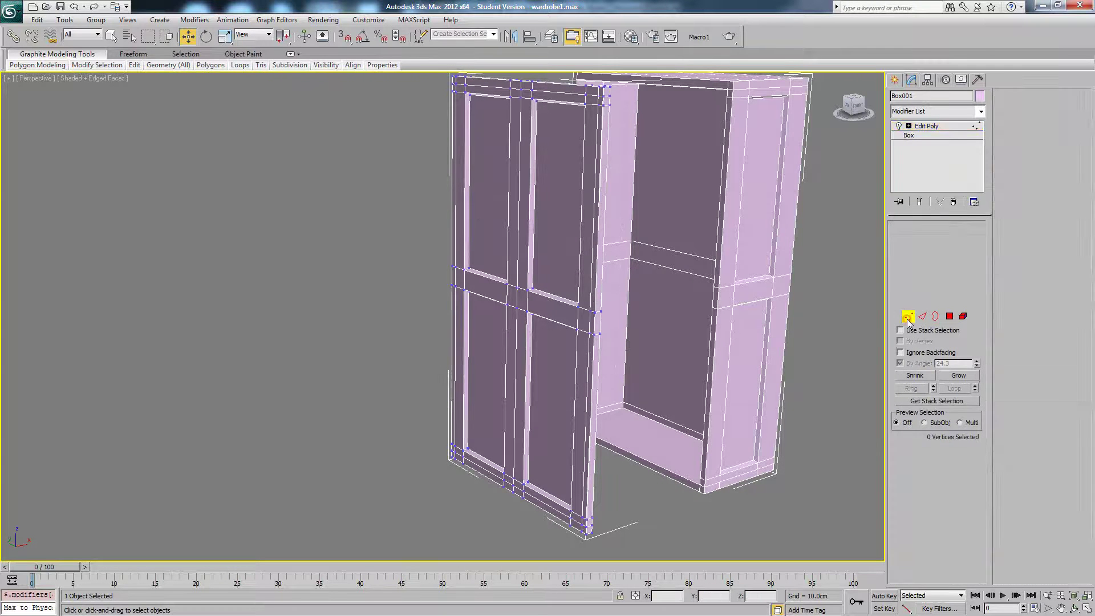
left_click(1057, 287)
middle_click_drag(745, 225, 697, 245)
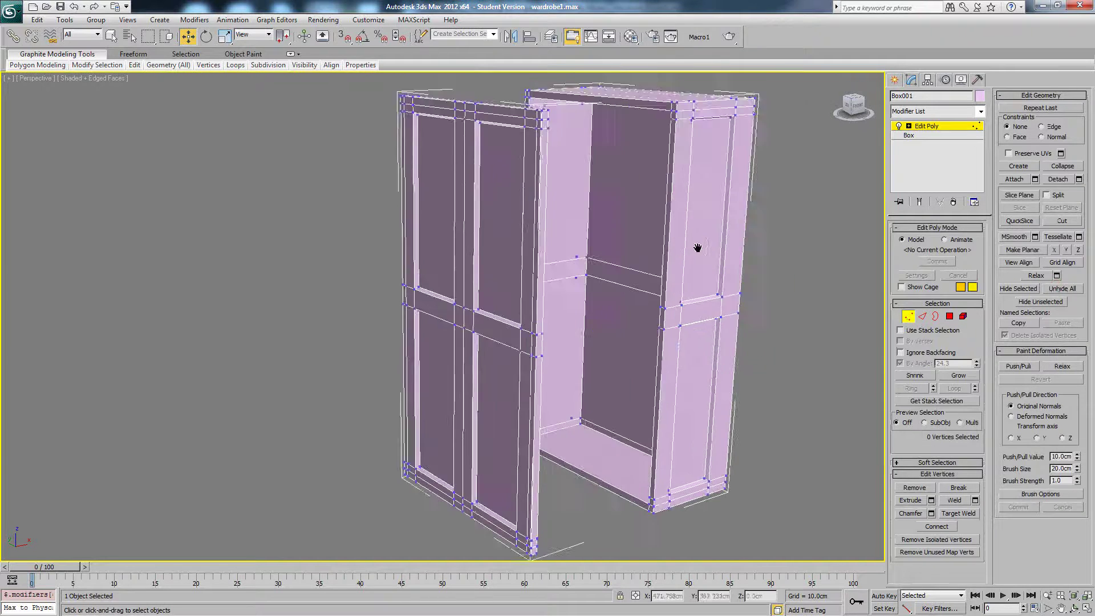
scroll(701, 248, "down", 3)
left_click(930, 128)
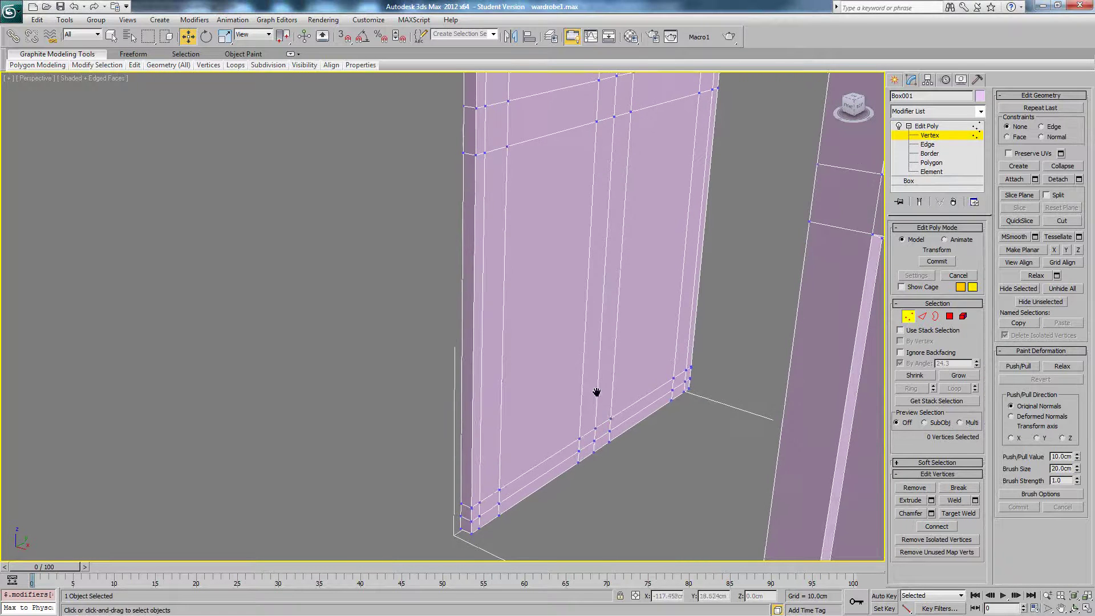
Select all vertices of the wardrobe mesh, weld them with a 0.956 cm threshold and clear the selection.
scroll(575, 426, "down", 2)
middle_click_drag(597, 391, 616, 417)
scroll(592, 404, "up", 1)
key("ctrl+a")
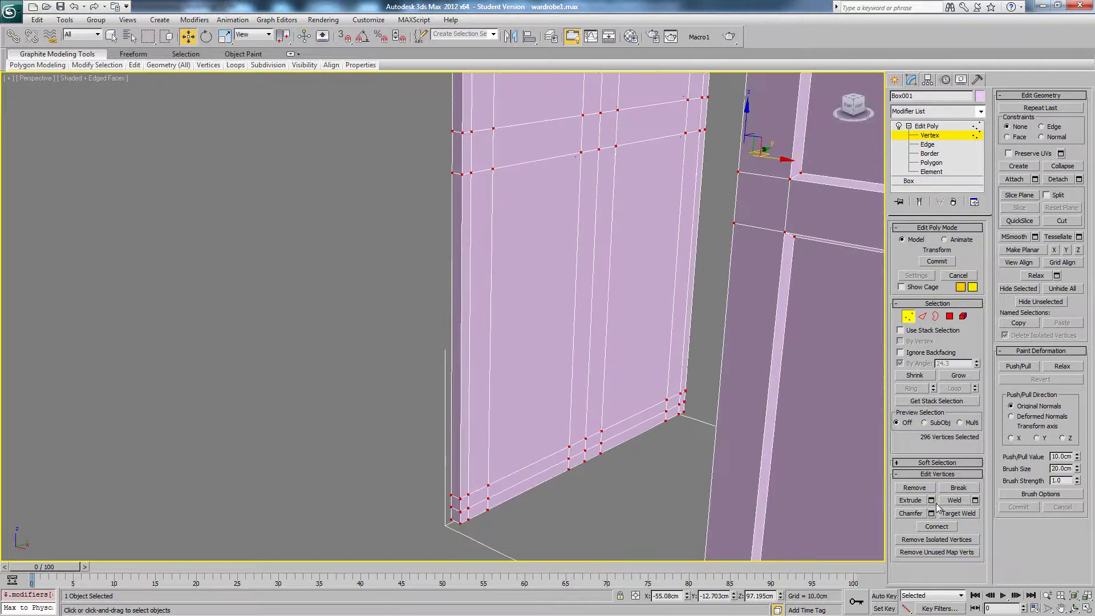
left_click(975, 500)
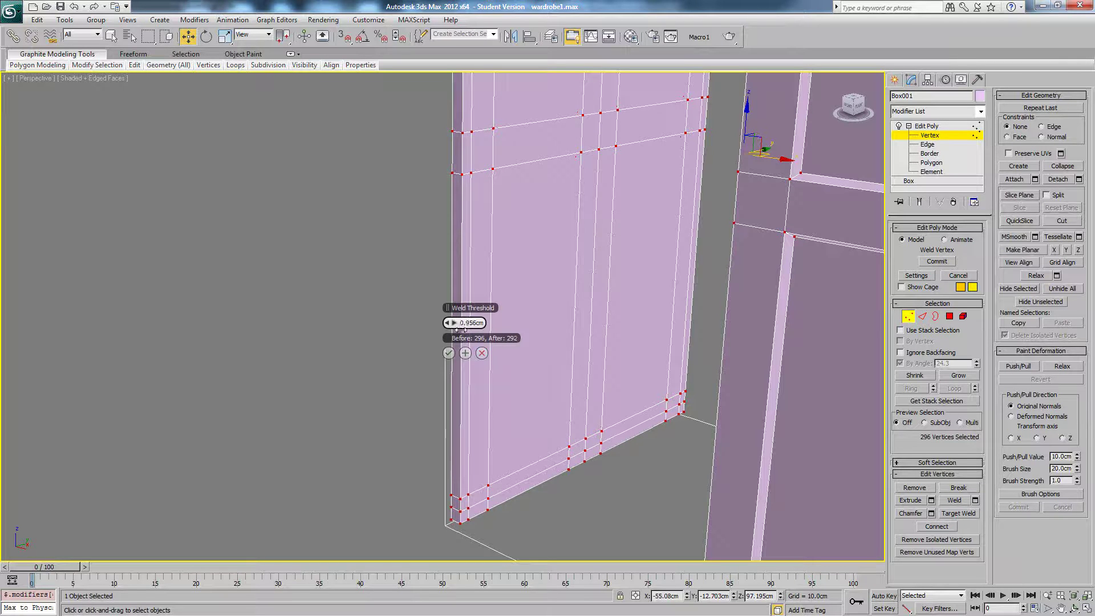
middle_click_drag(530, 481, 624, 420)
scroll(518, 409, "down", 5)
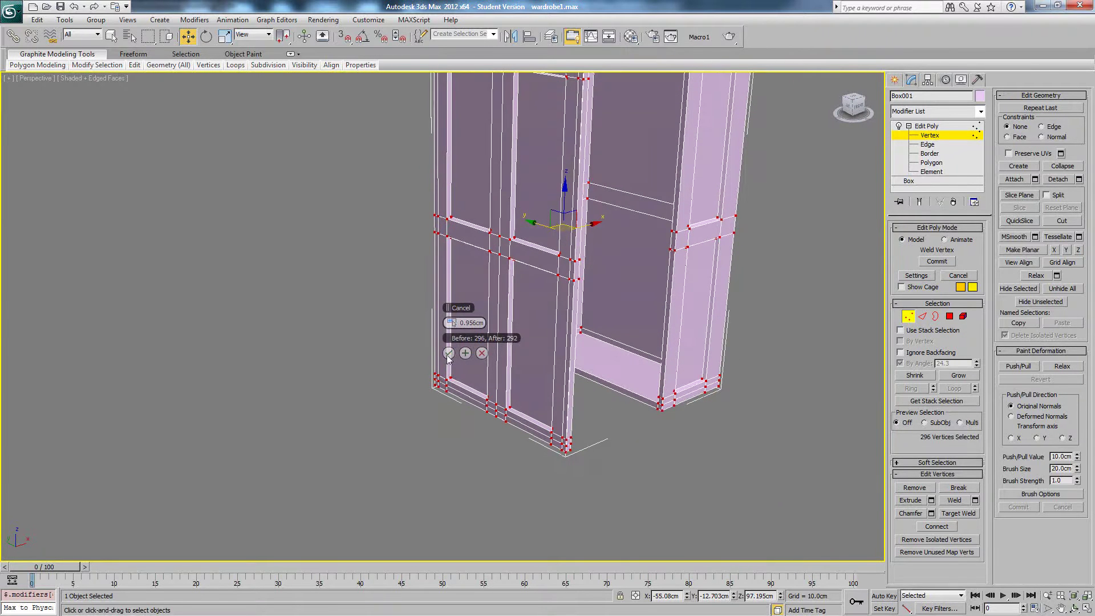
left_click(586, 293)
Show the door panel and wardrobe body in a wireframe top view.
scroll(546, 464, "down", 3)
scroll(565, 410, "up", 1)
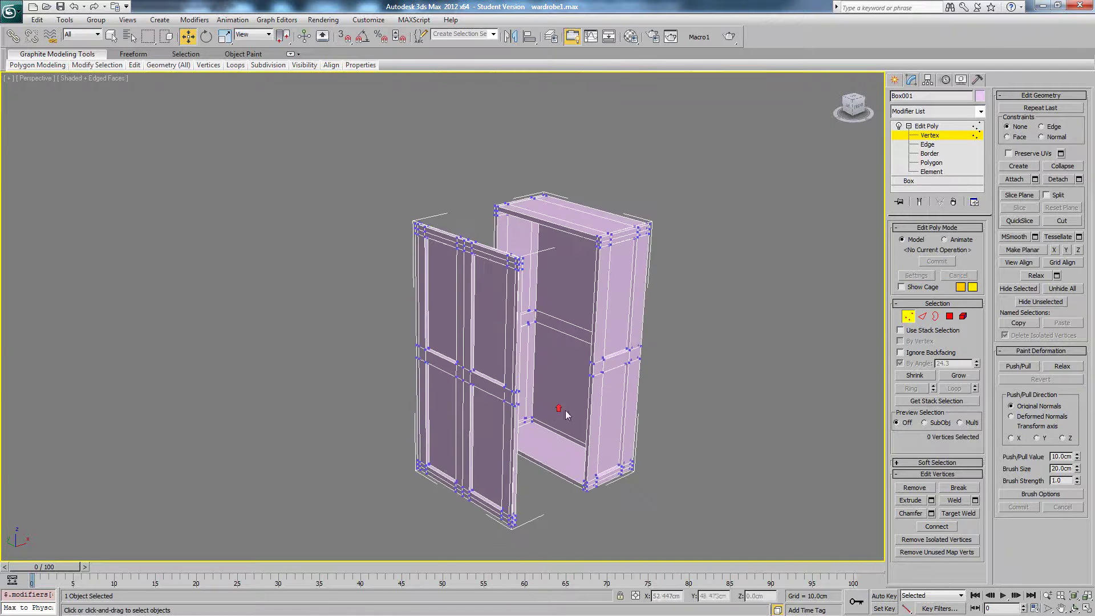
middle_click_drag(542, 412, 603, 387, "alt")
scroll(679, 337, "down", 3)
key("t")
key("z")
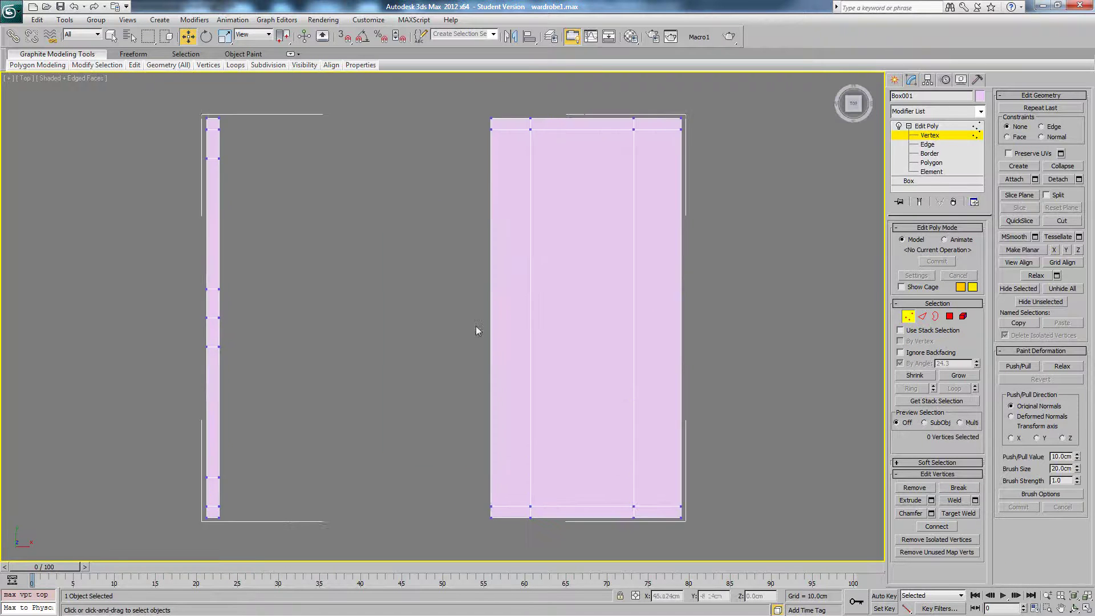
middle_click_drag(519, 322, 745, 354)
scroll(656, 345, "down", 2)
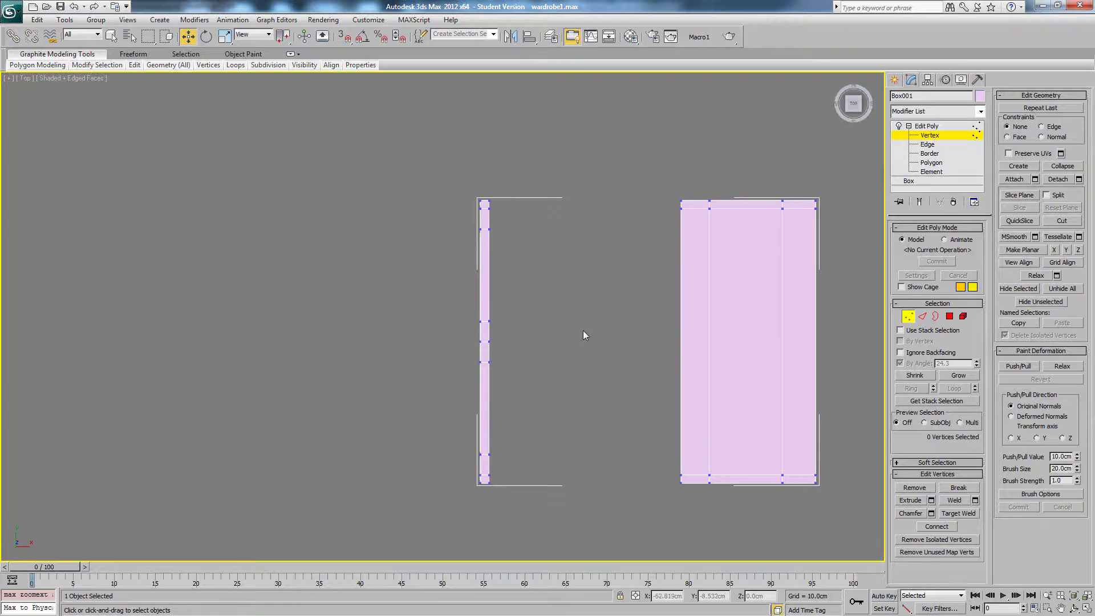
middle_click_drag(583, 335, 617, 330)
key("F3")
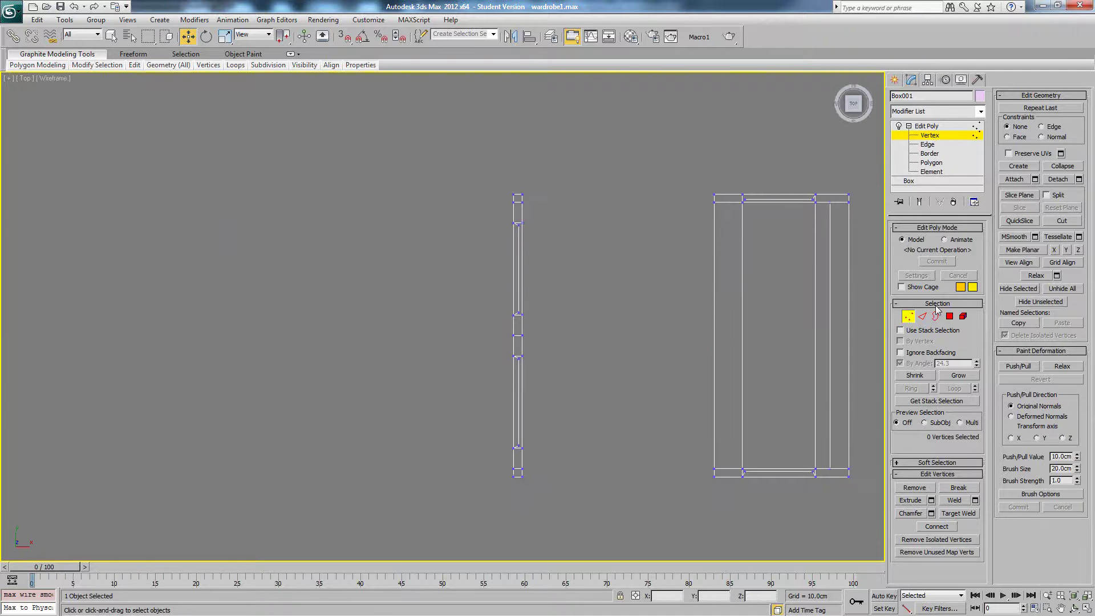
Select only the polygons of one half of the door panel, up to its centre line, with By Angle turned off.
left_click(950, 316)
left_click_drag(556, 173, 486, 333)
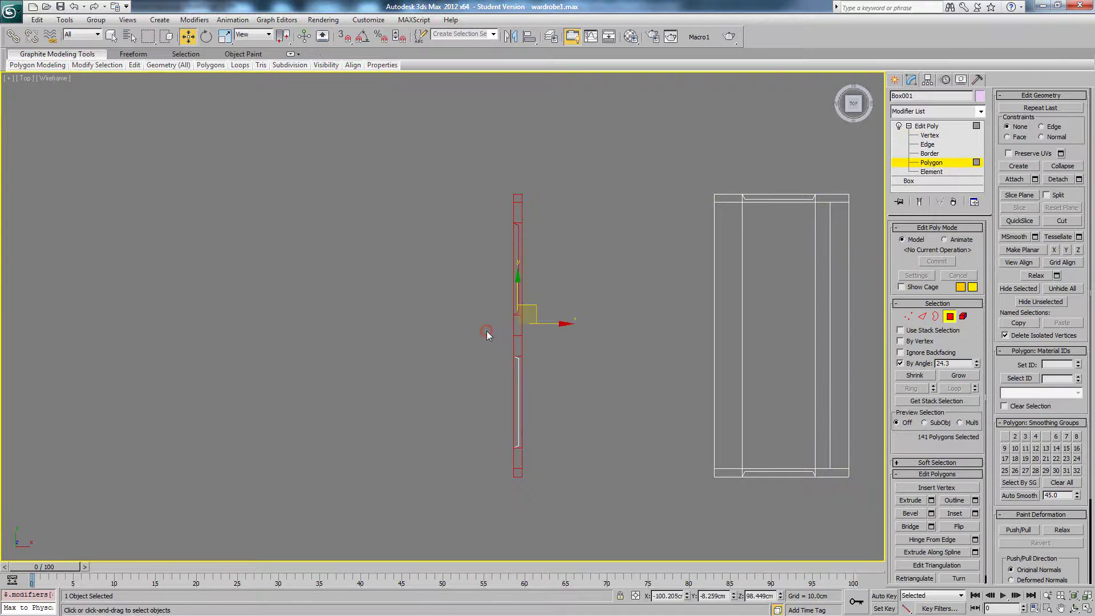
middle_click_drag(538, 335, 629, 275, "alt")
key("t")
middle_click_drag(251, 225, 546, 260)
left_click(610, 258)
left_click_drag(492, 307, 497, 317)
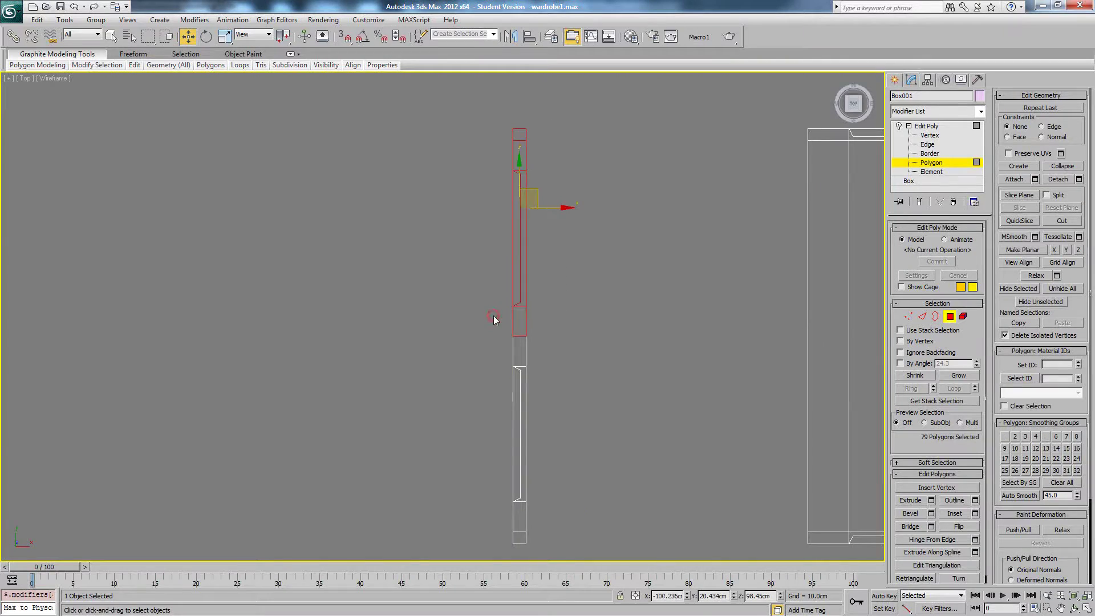
Return to a shaded perspective view and detach the selected door half as a separate object, with Detach As Clone turned off.
middle_click_drag(496, 317, 669, 268, "alt")
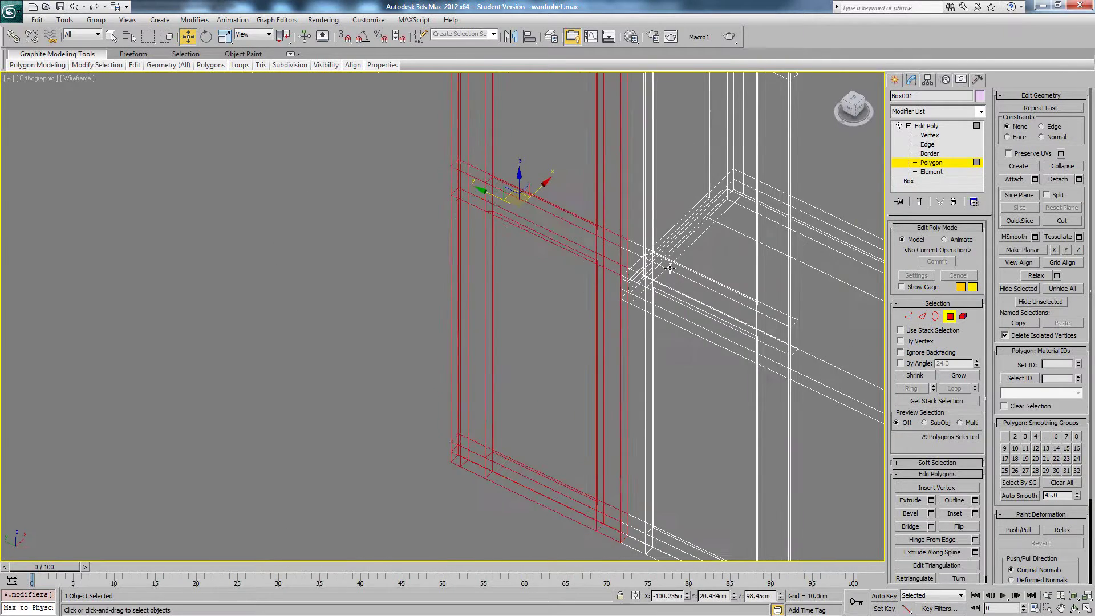
key("p")
scroll(582, 290, "down", 3)
key("F3")
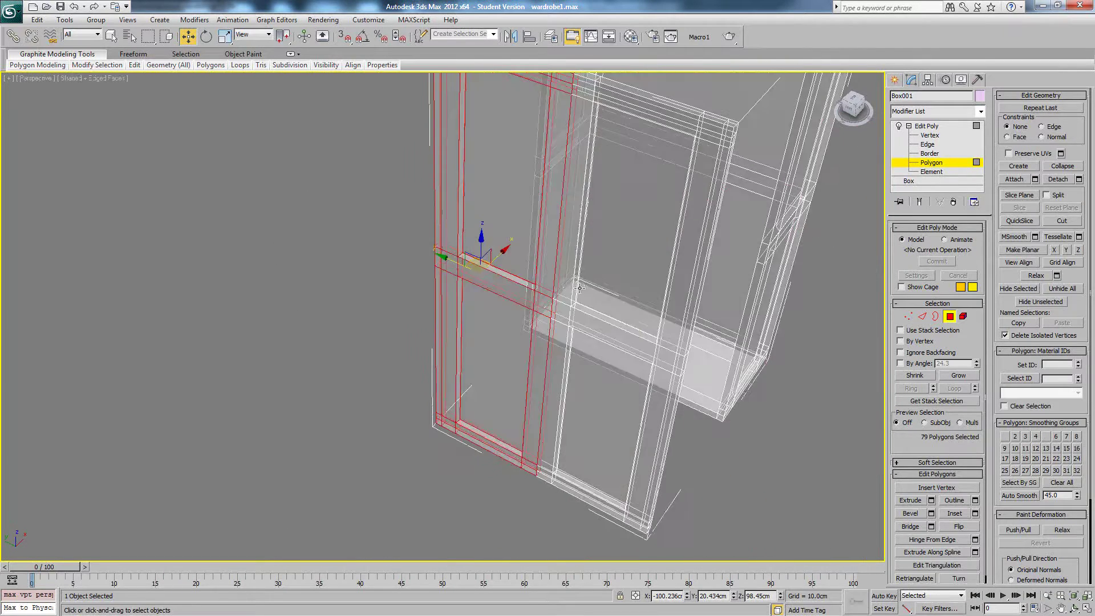
scroll(581, 286, "down", 2)
middle_click_drag(589, 277, 583, 267, "alt")
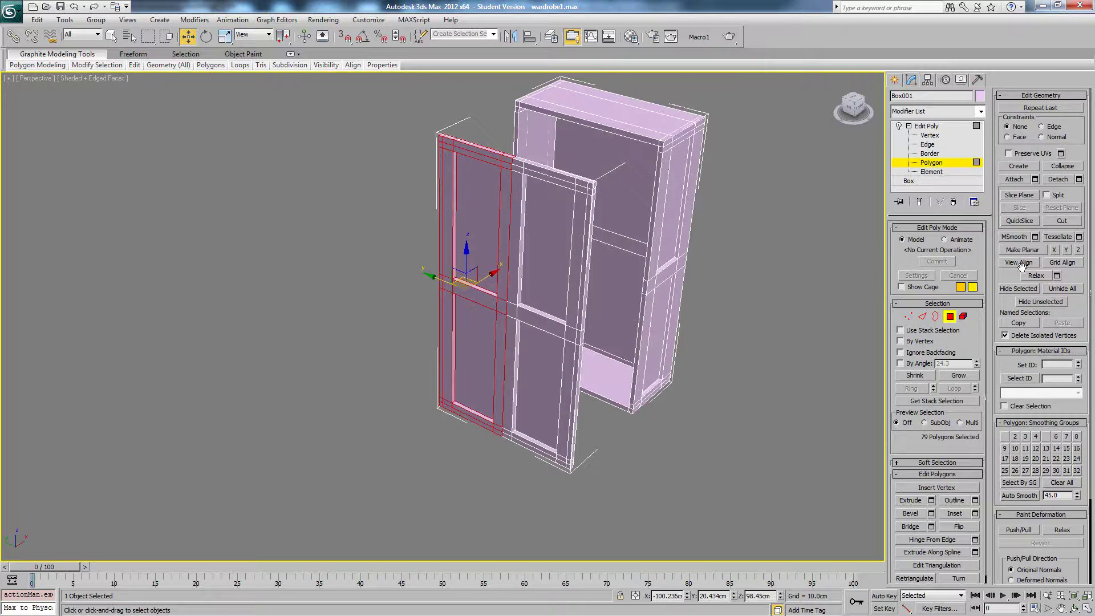
left_click(1078, 180)
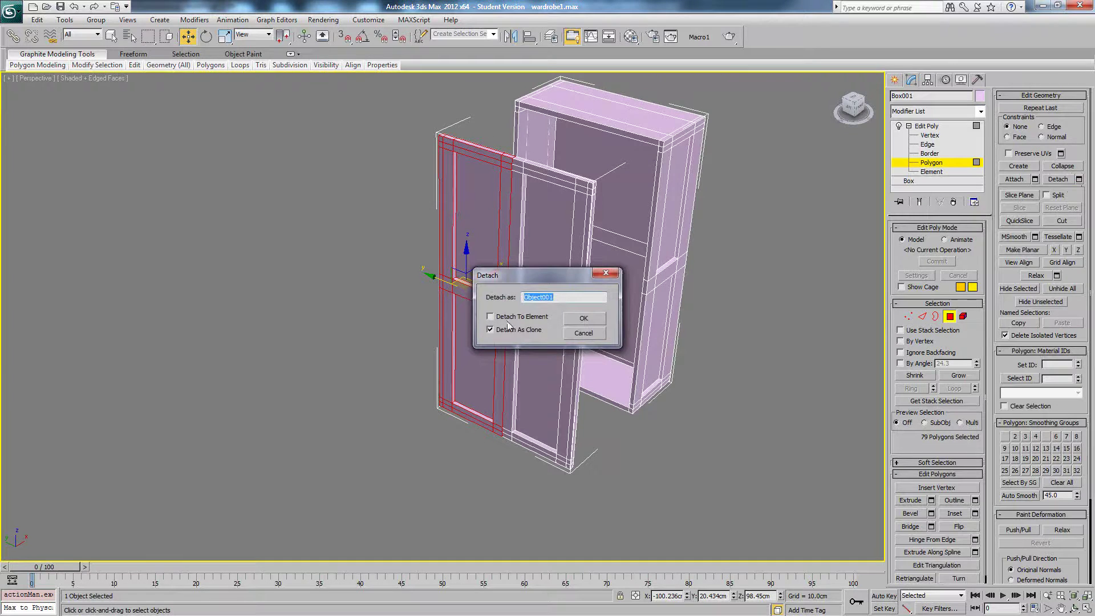
left_click(584, 321)
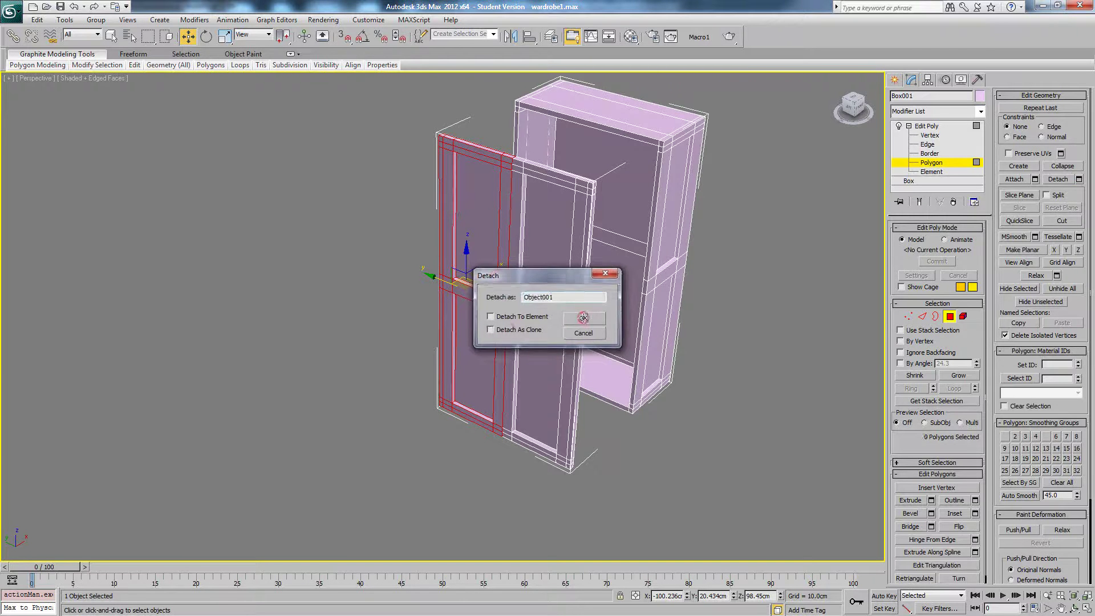
mouse_move(593, 305)
middle_mouse_down("alt")
mouse_move(630, 302)
mouse_move(602, 304)
middle_mouse_up("alt")
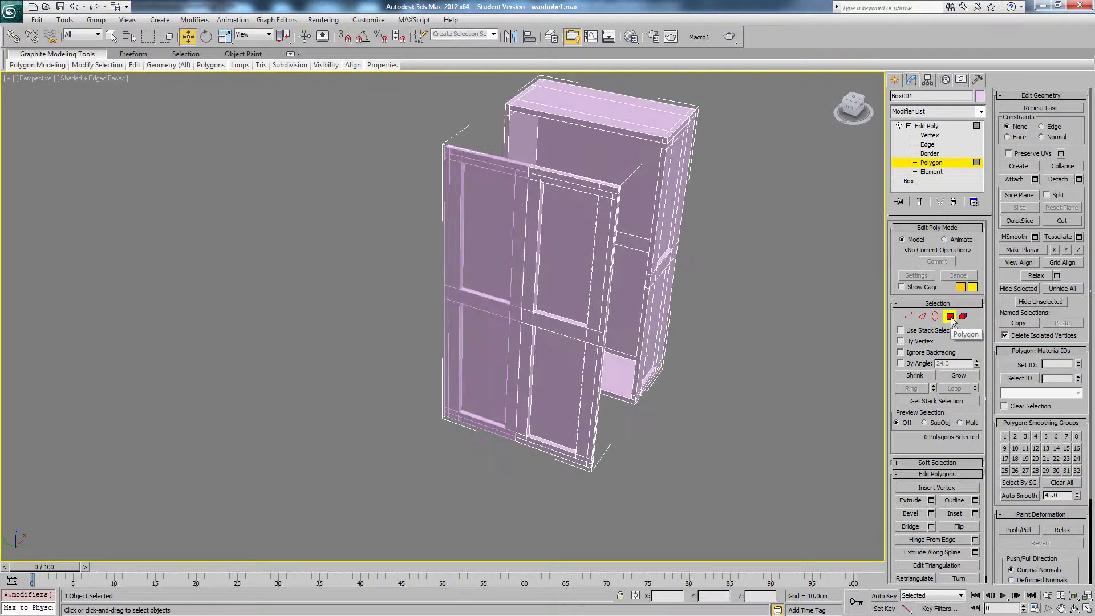
left_click(950, 316)
Try moving the detached door half sideways along Y, and undo the move.
left_click(468, 266)
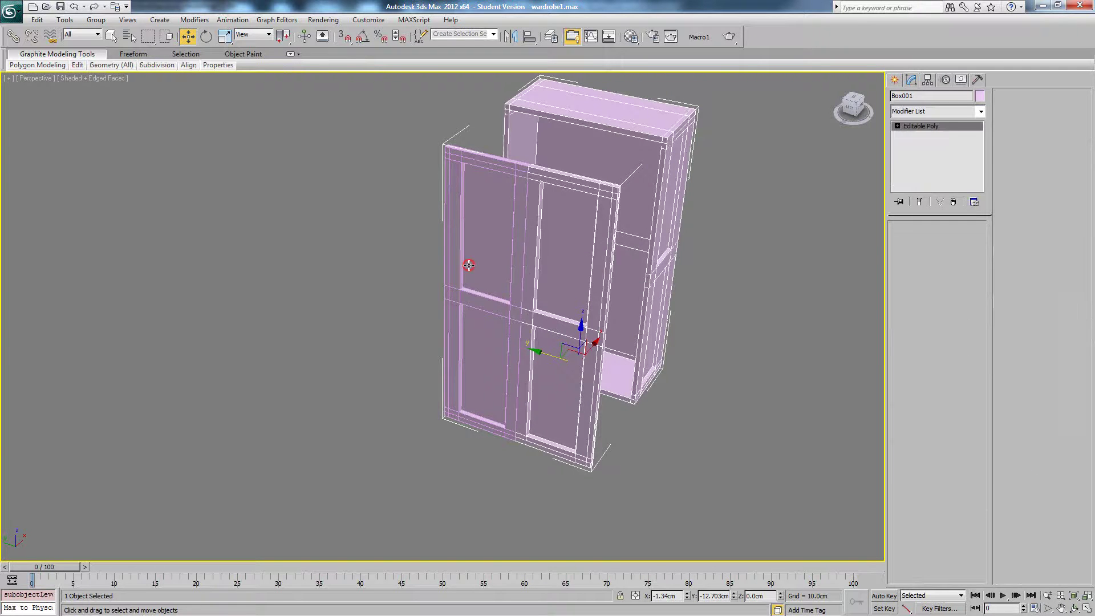
left_click_drag(544, 351, 461, 327)
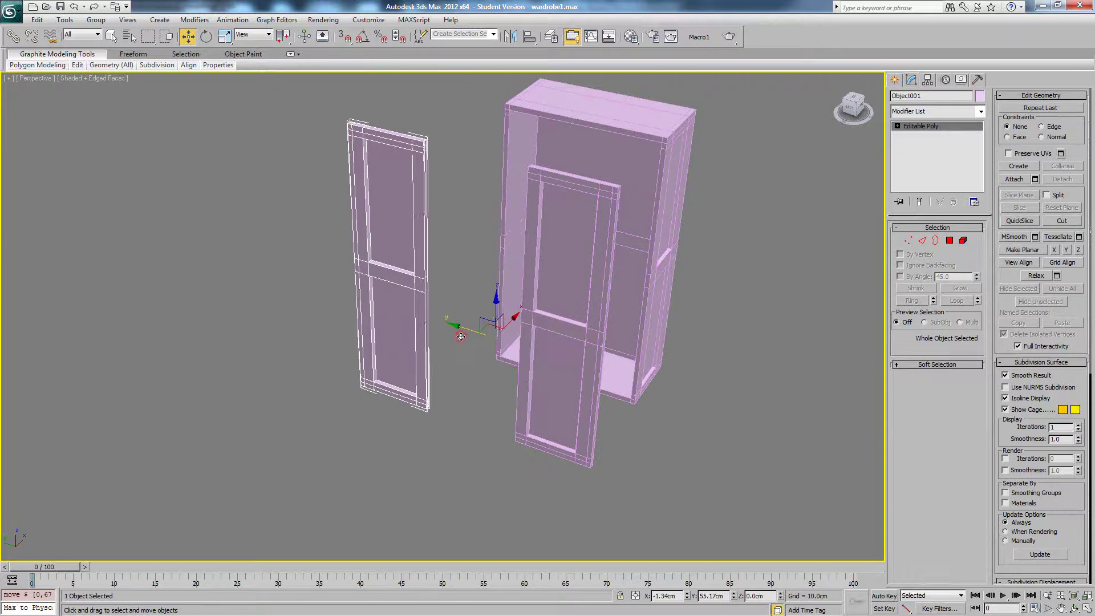
key("ctrl+z")
Delete the other door half as an element of the wardrobe body's mesh.
mouse_move(546, 298)
middle_mouse_down("alt")
mouse_move(531, 296)
mouse_move(555, 311)
middle_mouse_up("alt")
left_click(625, 146)
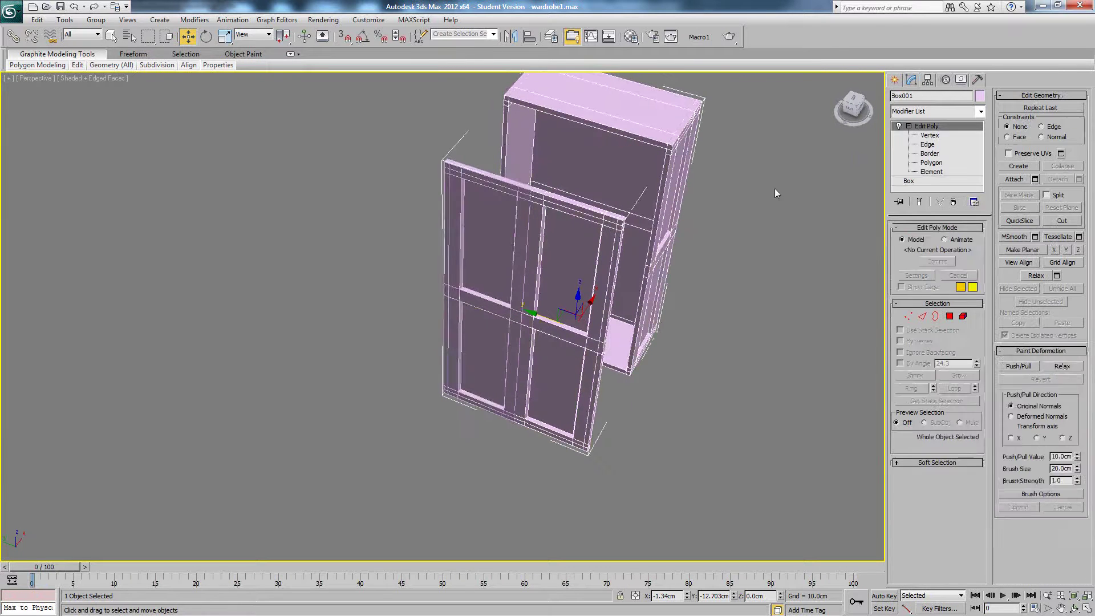
left_click(965, 319)
left_click_drag(664, 160, 528, 441)
key("ctrl+z")
left_click(535, 347)
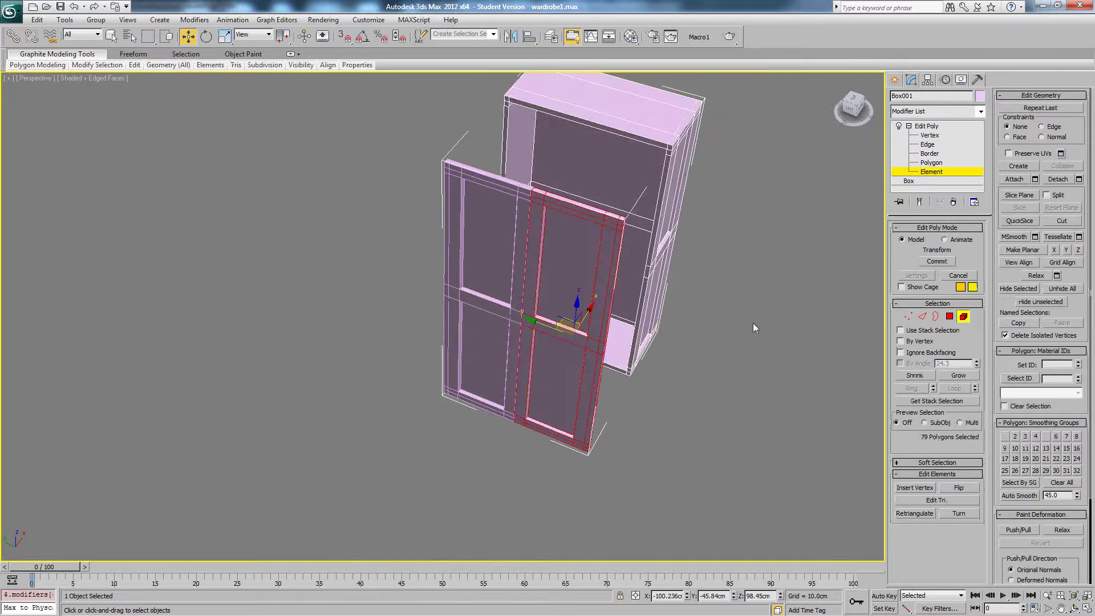
middle_click_drag(753, 322, 727, 302, "alt")
key("Delete")
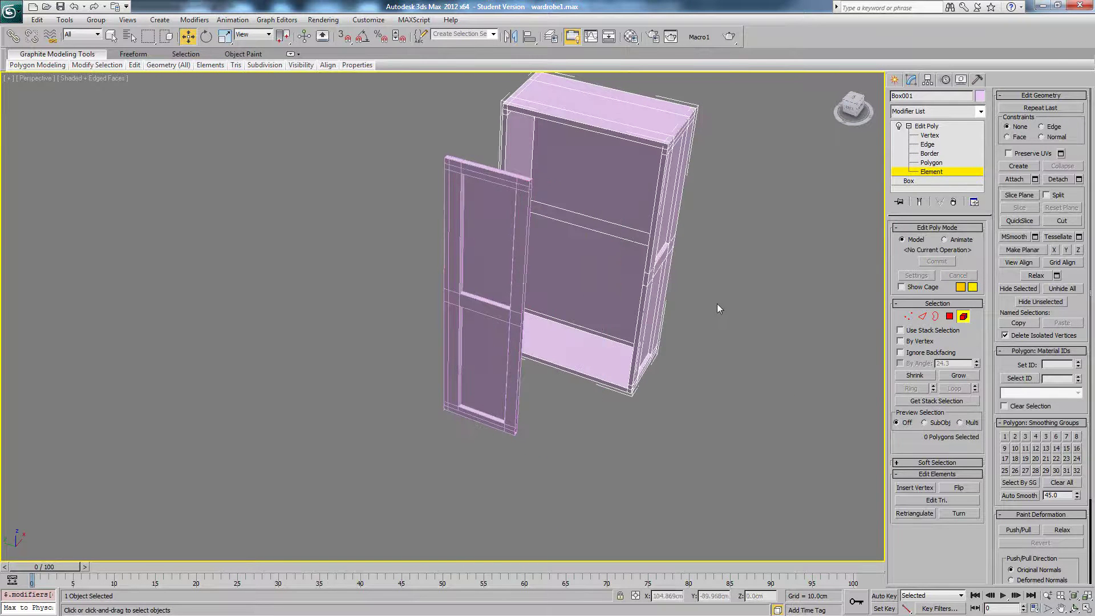
Select the detached door and start editing its edges.
left_click(938, 126)
left_click(479, 230)
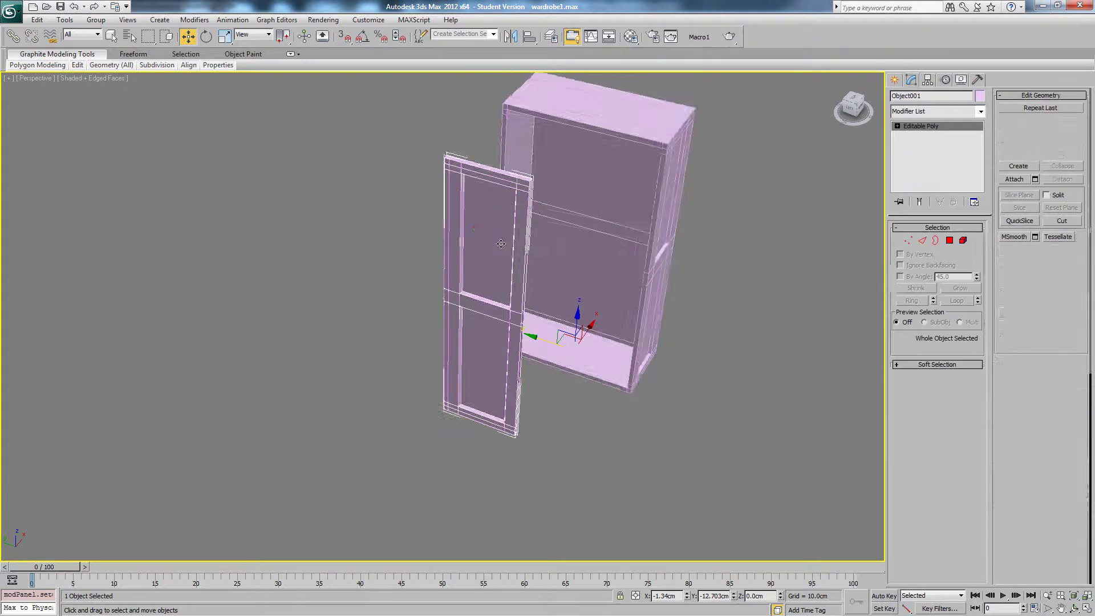
middle_click_drag(504, 241, 465, 235, "alt")
scroll(489, 242, "up", 3)
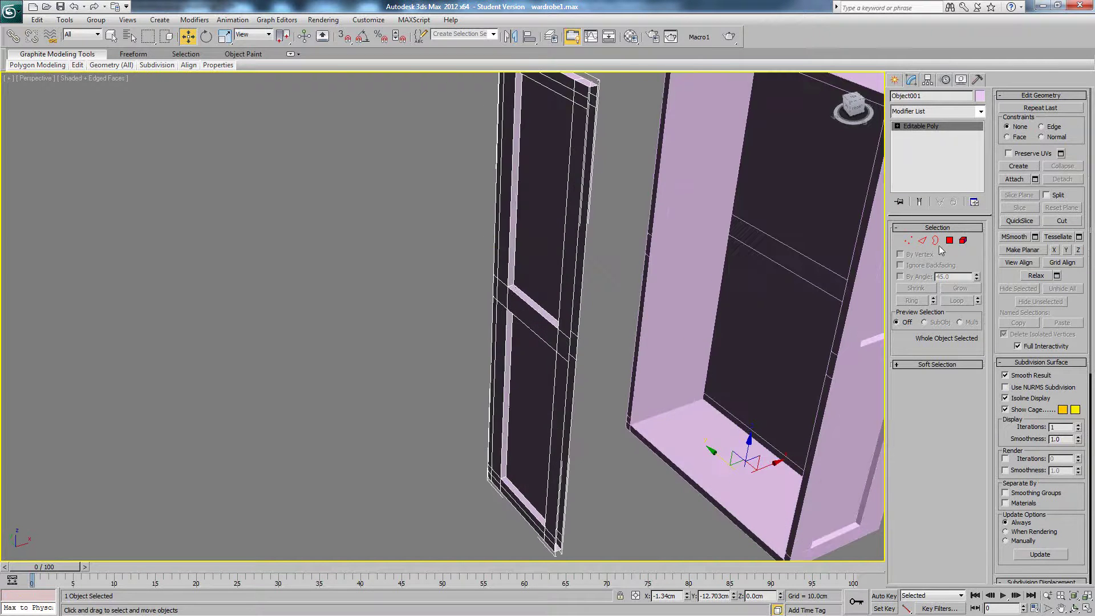
left_click(923, 241)
Try to select the vertical edges of the door's open inner side as an edge loop, and clear the selection.
scroll(566, 240, "up", 5)
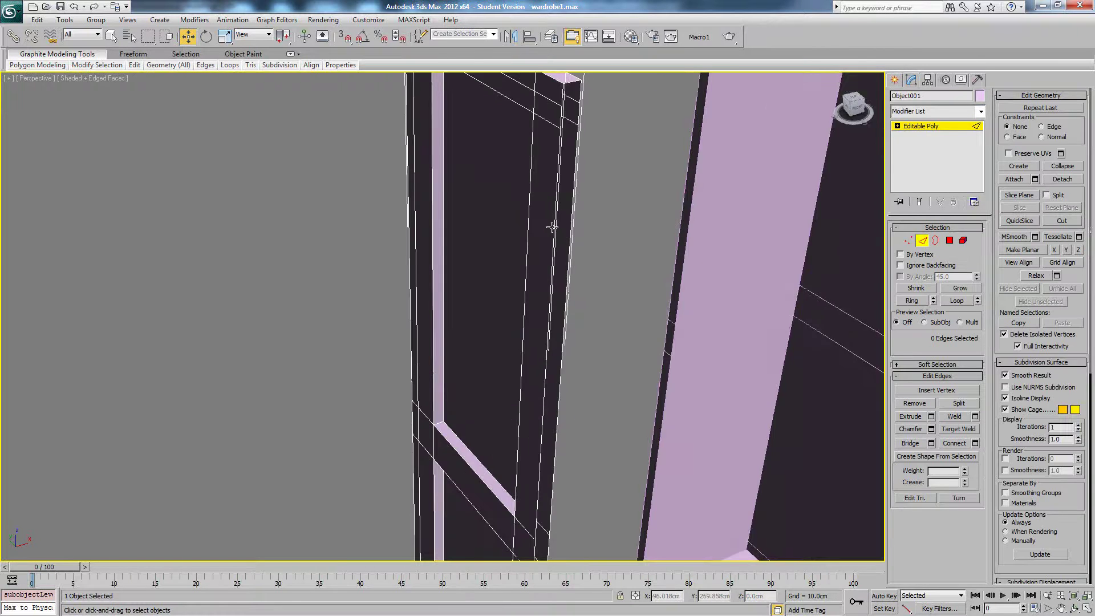
scroll(553, 227, "down", 1)
middle_click_drag(539, 127, 538, 262)
scroll(537, 262, "up", 4)
left_click(586, 274)
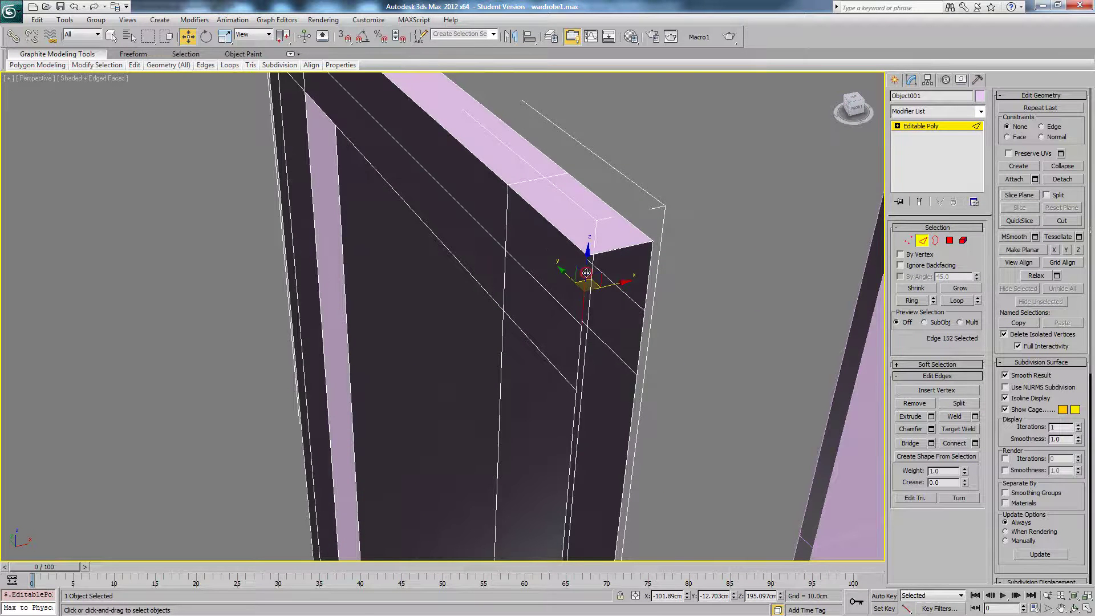
double_click(576, 366)
middle_click_drag(577, 365, 577, 254)
scroll(584, 226, "down", 5)
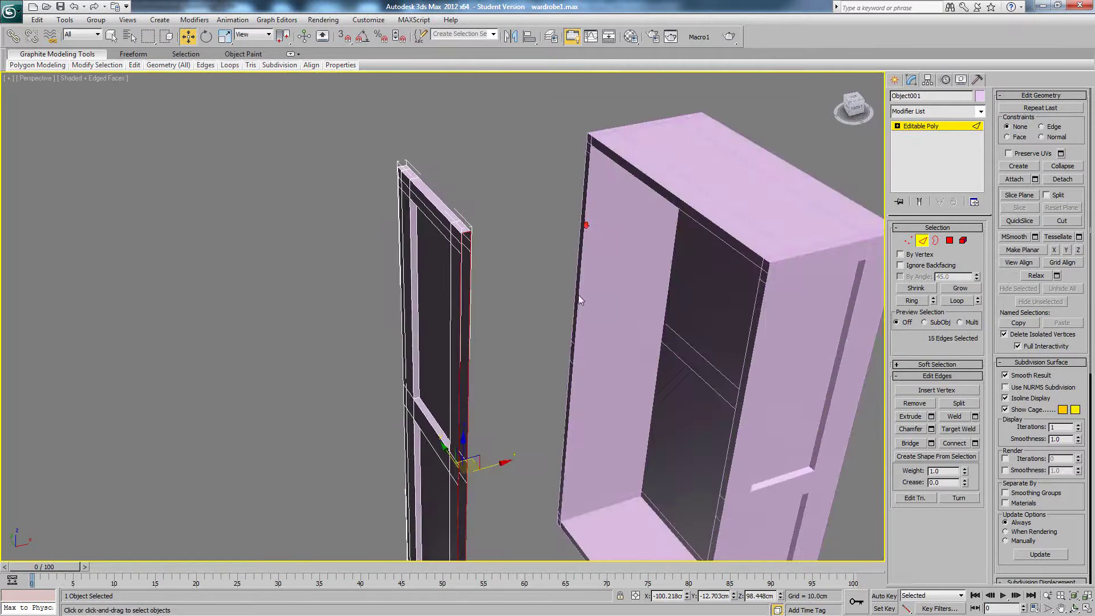
left_click(529, 290)
Try to select the vertical edges along the door's open inner side one by one, starting at mid-height.
middle_click_drag(506, 318, 540, 176)
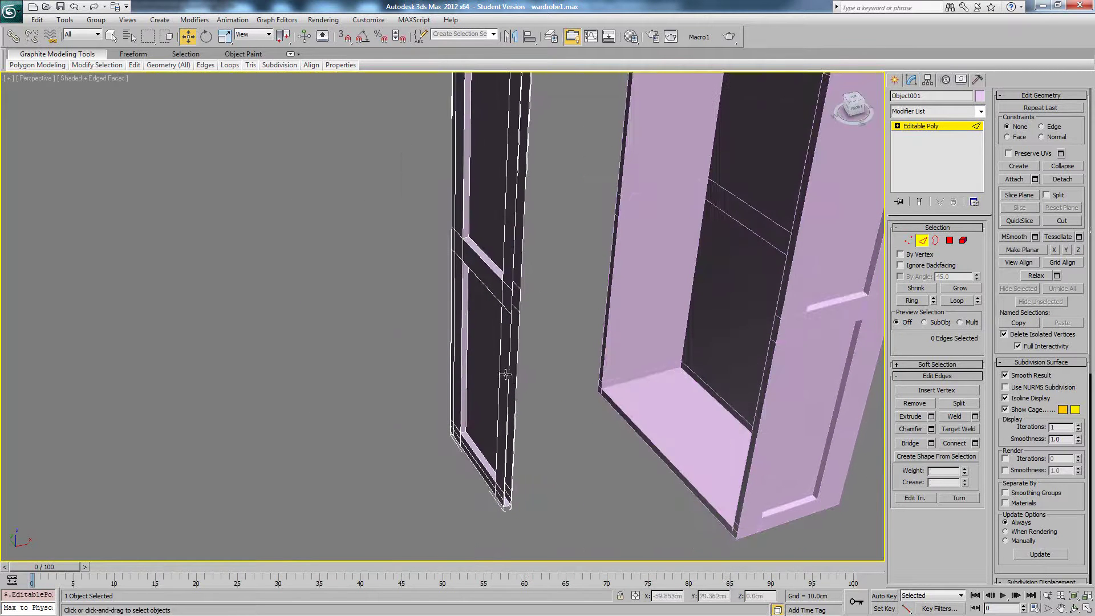
left_click(509, 342)
left_click(511, 304, "ctrl")
left_click(512, 277, "ctrl")
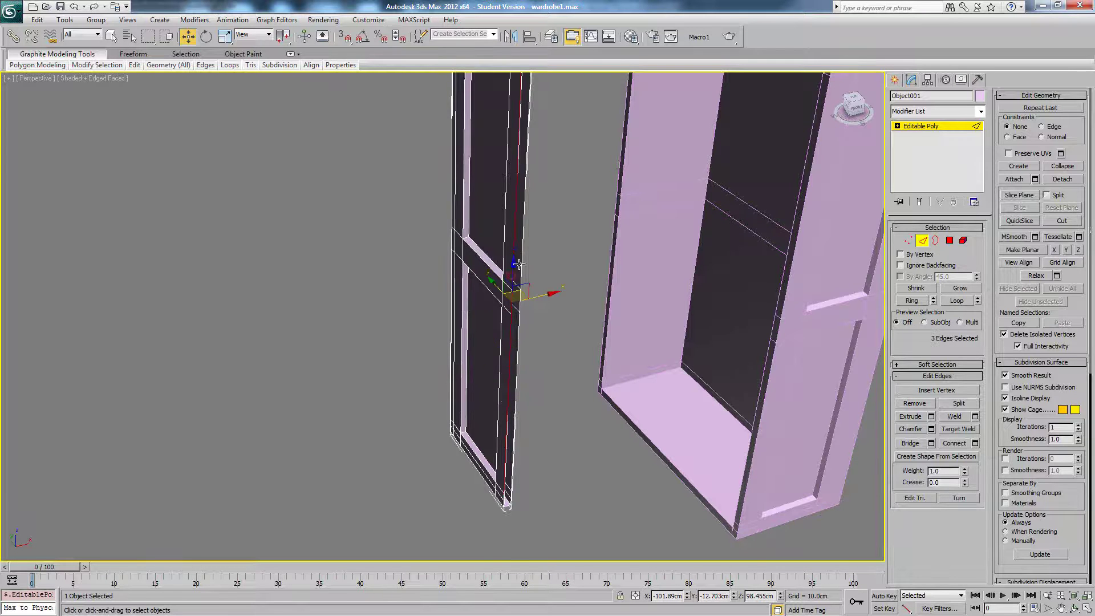
middle_click_drag(513, 144, 518, 215)
middle_click_drag(533, 153, 499, 296)
scroll(498, 296, "up", 5)
middle_click_drag(561, 420, 518, 274)
Select the uppermost and lowermost vertical edges on the door's open inner side.
left_click(571, 285)
scroll(573, 286, "down", 6)
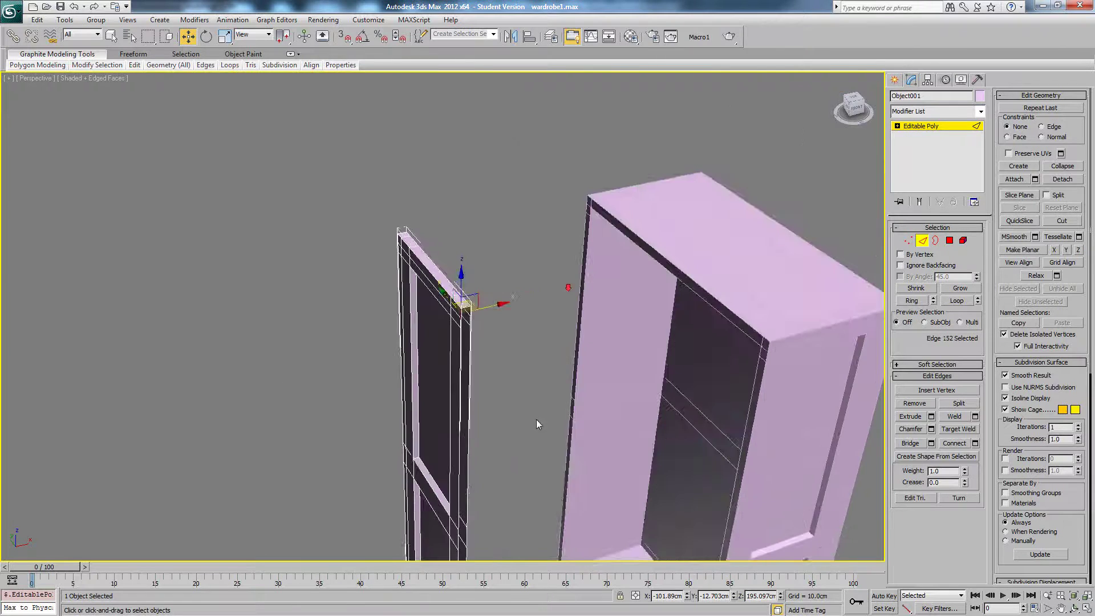
middle_click_drag(538, 423, 527, 346)
scroll(527, 347, "up", 3)
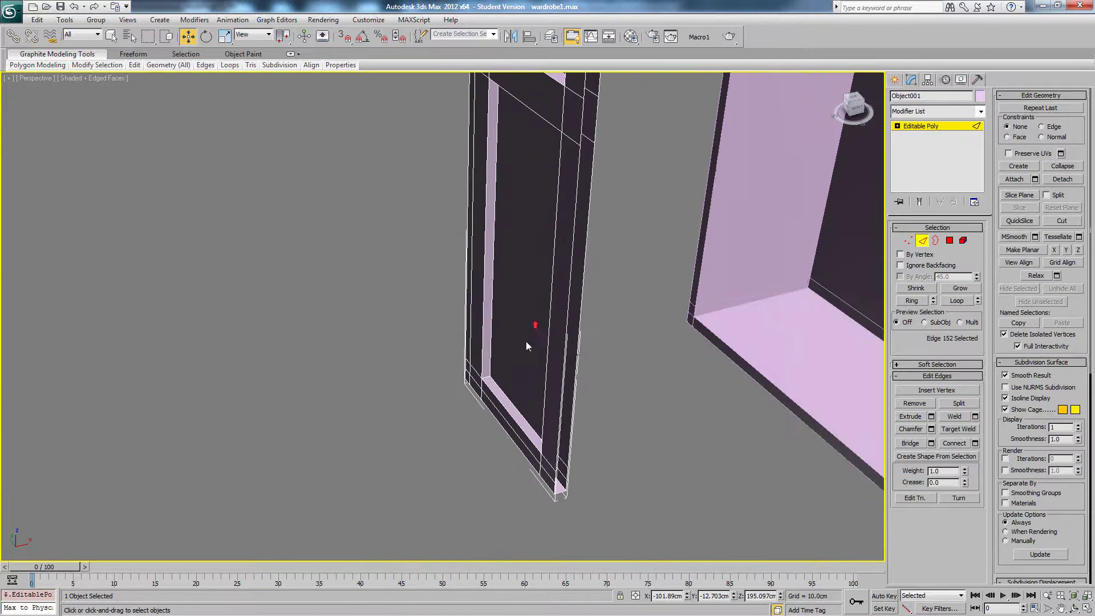
left_click(554, 489, "ctrl")
Turn on Step Mode and select one full run of vertical edges on the door's open inner side, from bottom to top.
mouse_move(90, 67)
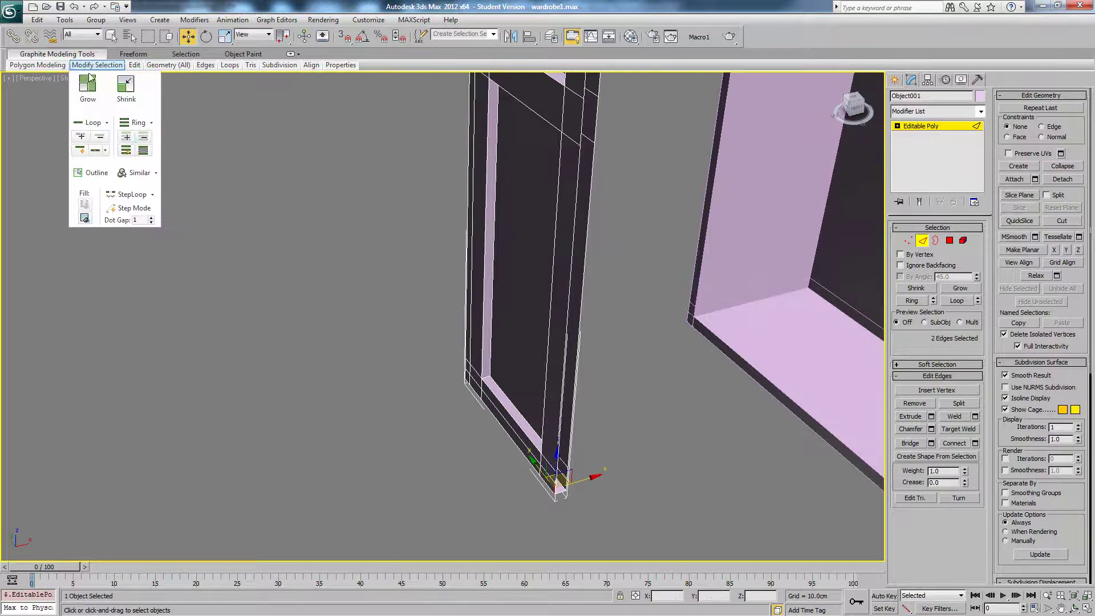
left_click(132, 209)
left_click(544, 495)
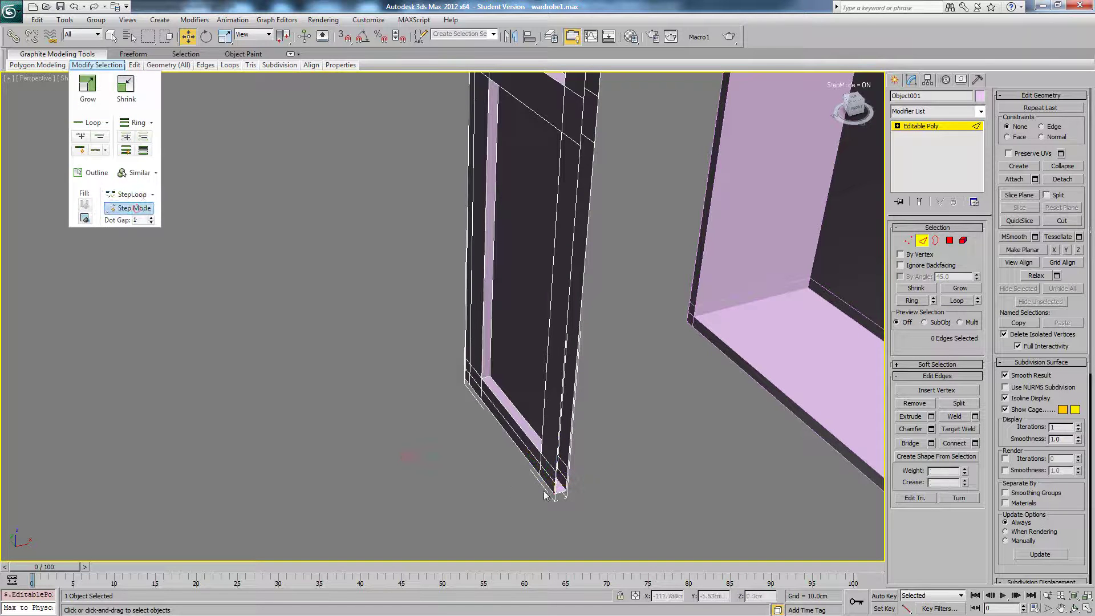
left_click(555, 487)
middle_click_drag(581, 233, 558, 510)
middle_click_drag(589, 214, 581, 317)
left_click(572, 195, "shift")
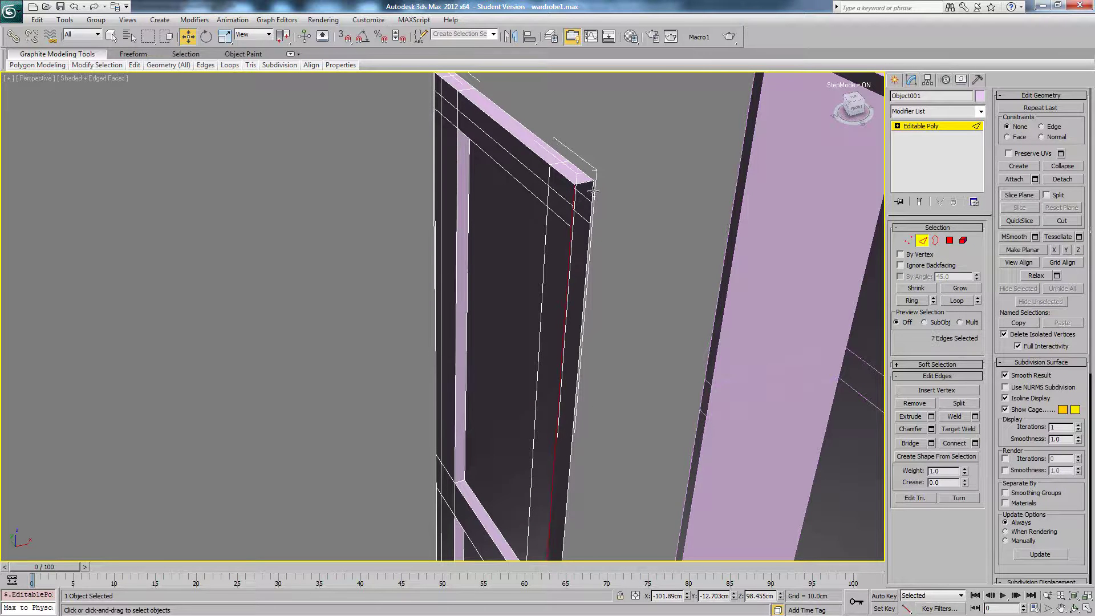
Try to add the opposite vertical run of the door's open side with step selection, and undo it.
left_click(593, 191, "shift")
key("ctrl+z")
left_click(593, 193, "shift")
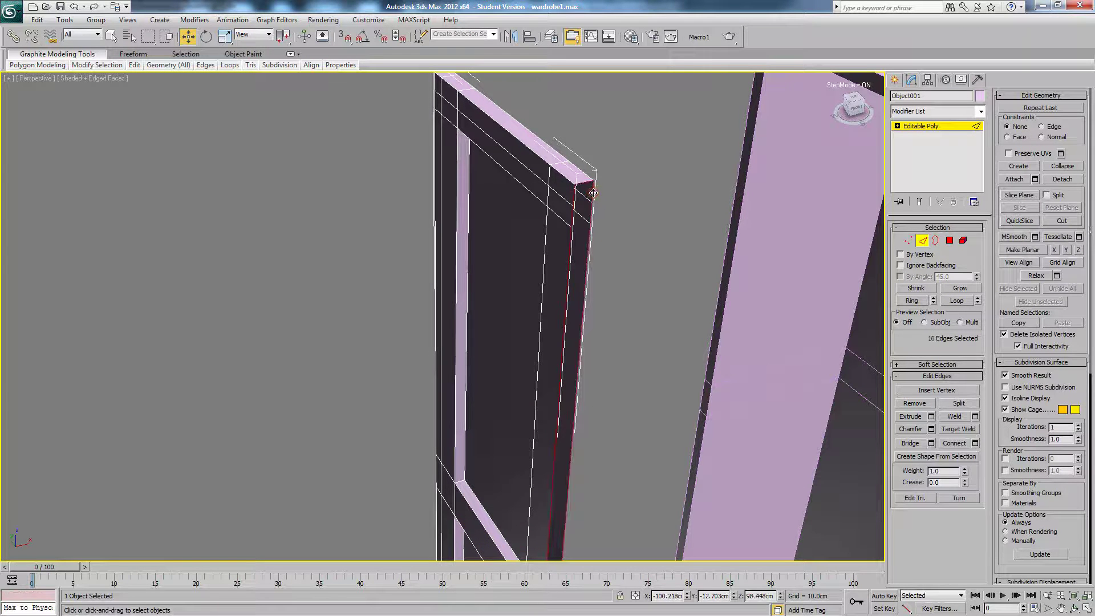
key("ctrl+z")
Turn off Step Mode and add the vertical edges of the opposite run on the open side individually, from top to bottom.
middle_click_drag(597, 261, 597, 220, "alt")
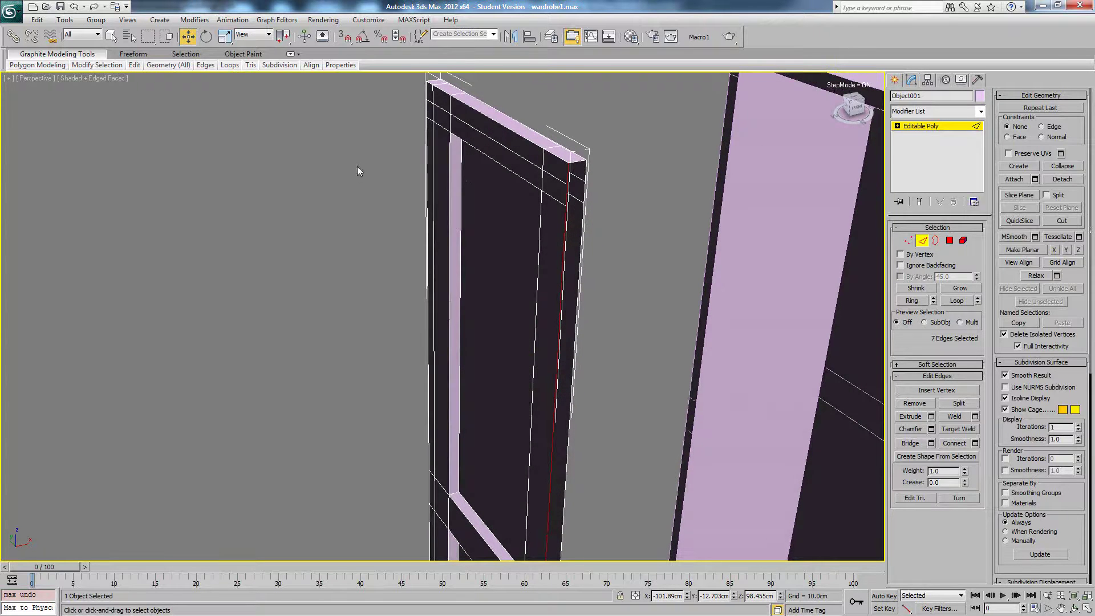
mouse_move(78, 64)
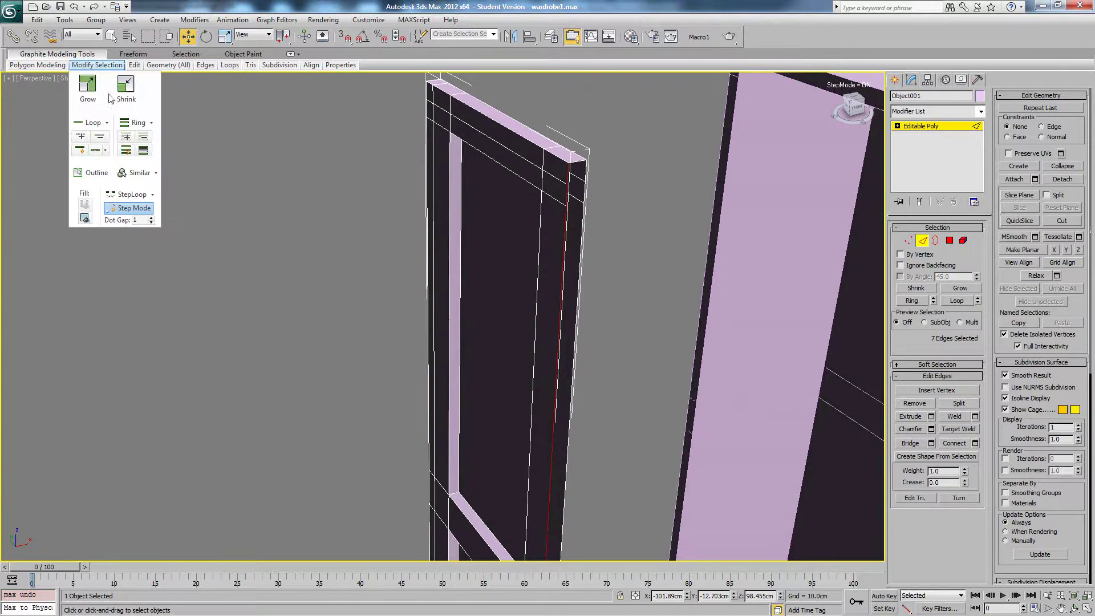
left_click(130, 207)
left_click(585, 195, "ctrl")
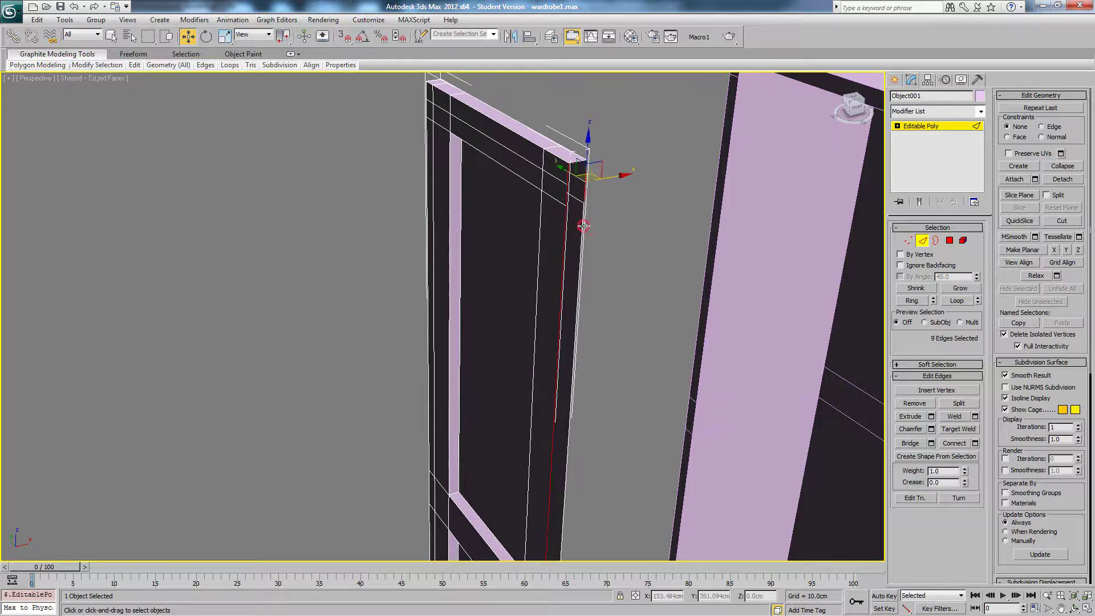
left_click(581, 242, "ctrl")
middle_click_drag(583, 364, 565, 93)
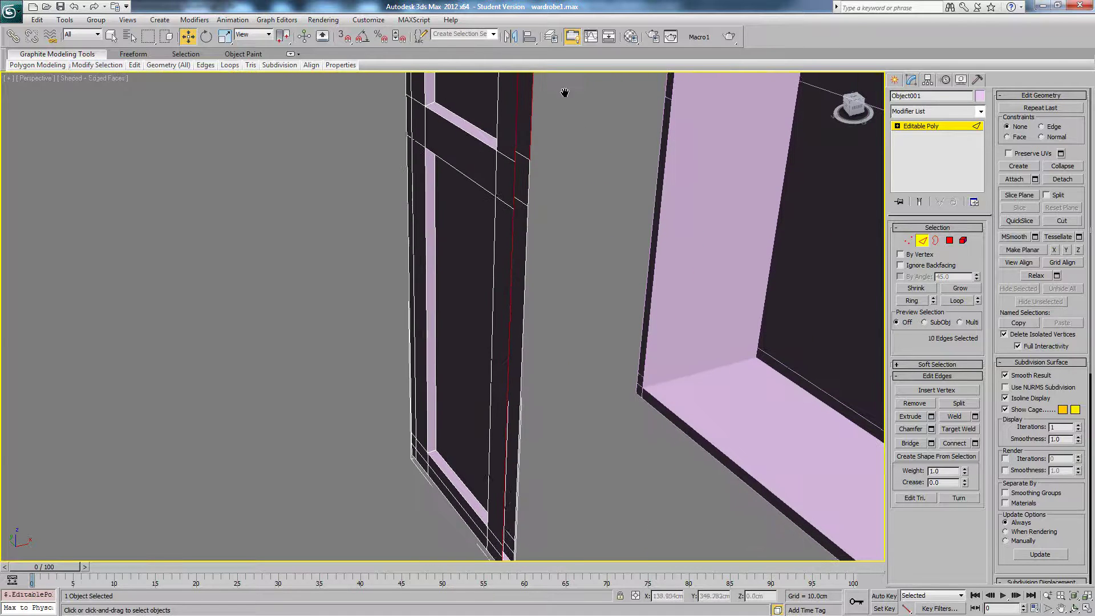
left_click(529, 178, "ctrl")
left_click(528, 233, "ctrl")
middle_click_drag(536, 408, 533, 260)
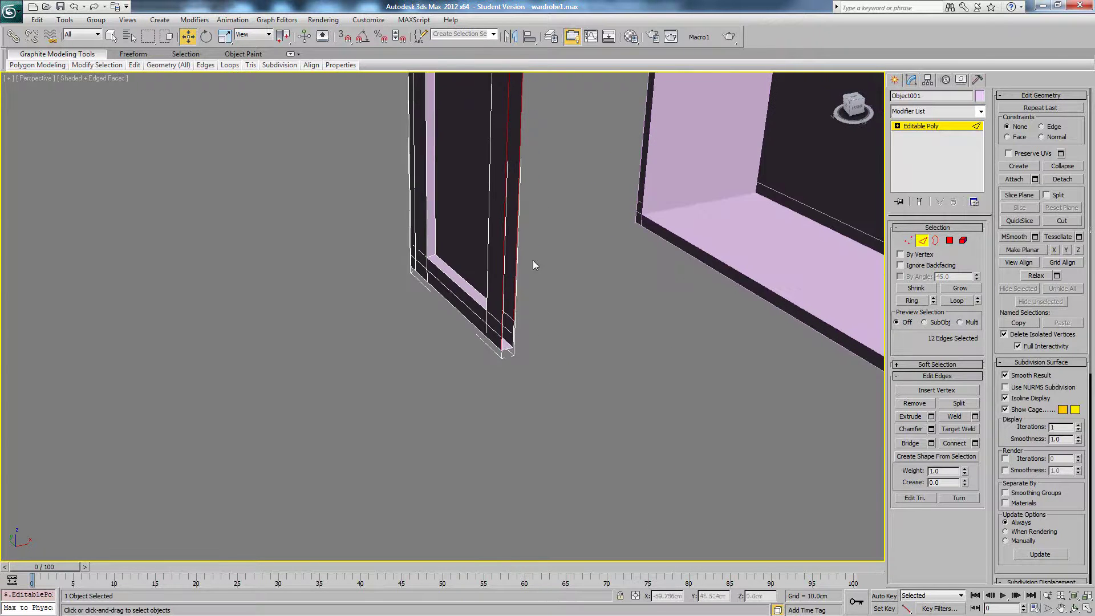
left_click(514, 326, "ctrl")
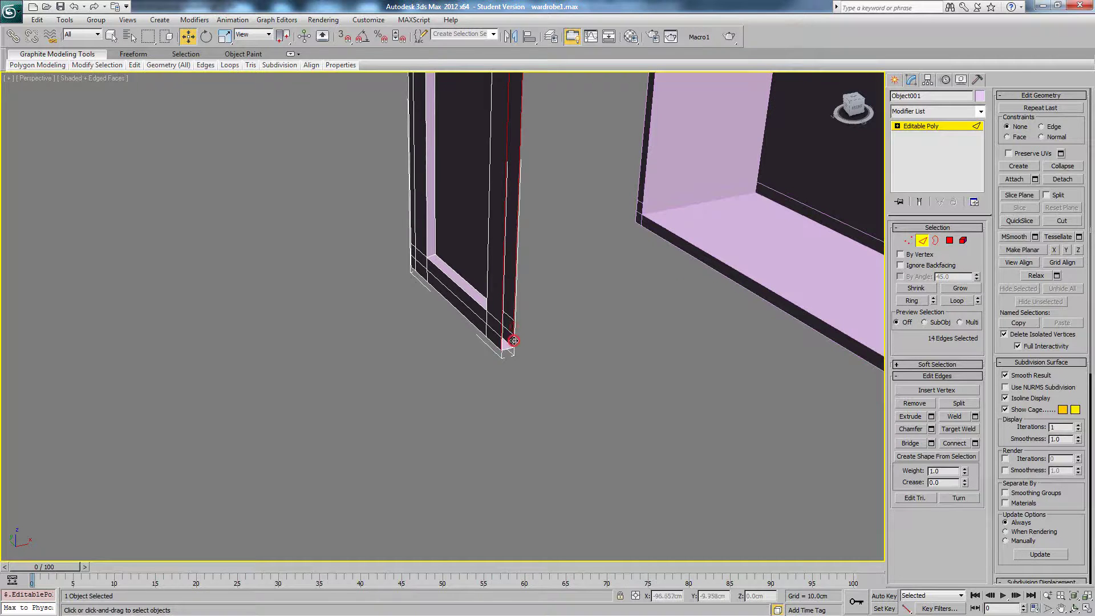
Bridge the two selected edge runs to close the door's open inner side, and clear the selection.
left_click(910, 443)
left_click(643, 339)
middle_click_drag(573, 255, 593, 412)
scroll(593, 412, "down", 5)
middle_click_drag(533, 256, 617, 249, "alt")
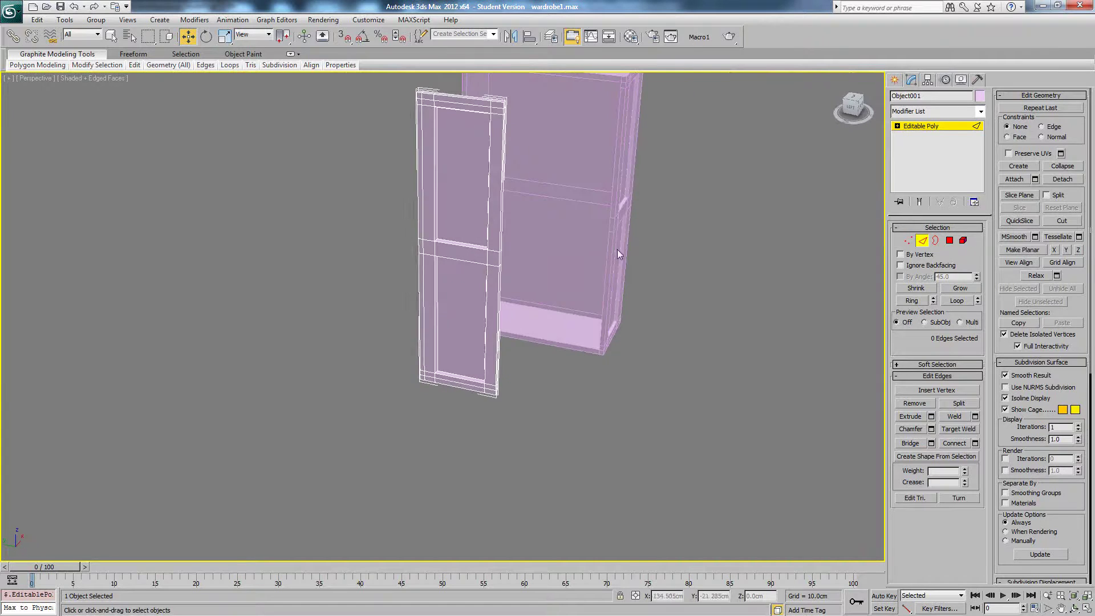
Leave edge editing and rename the door object wardrobe_door1.
left_click(940, 126)
left_click_drag(936, 97, 860, 100)
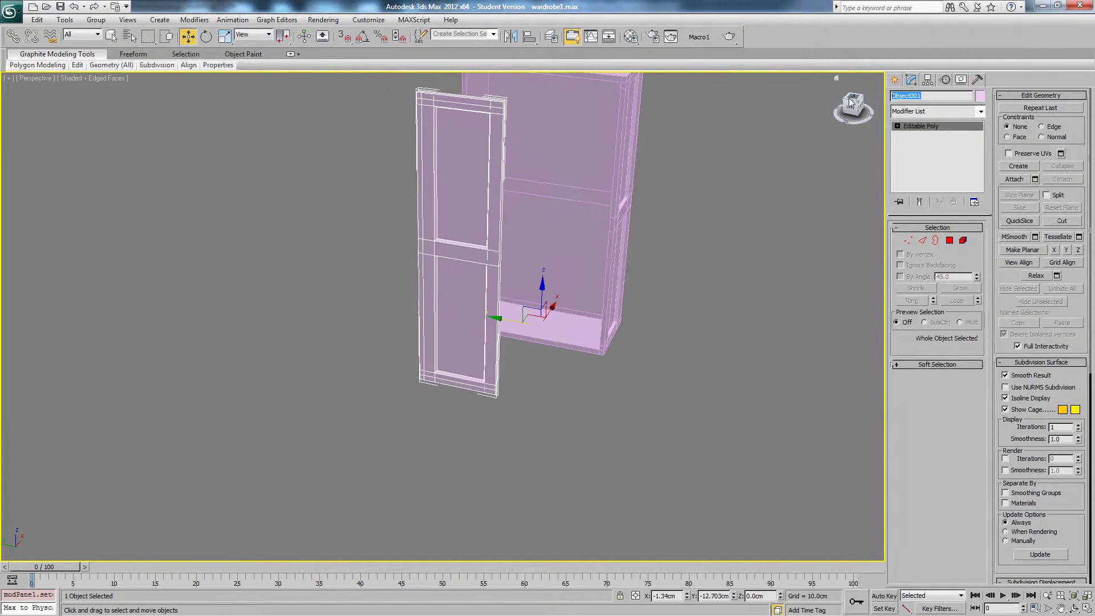
type("wardrobe_door1")
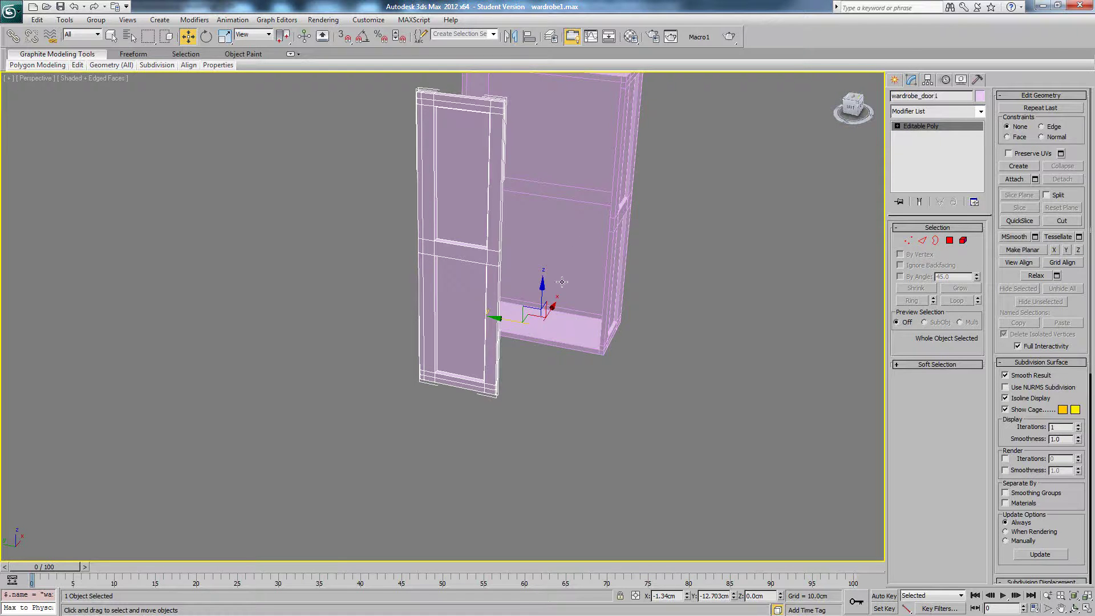
mouse_move(552, 296)
middle_mouse_down("alt")
mouse_move(560, 313)
mouse_move(544, 308)
middle_mouse_up("alt")
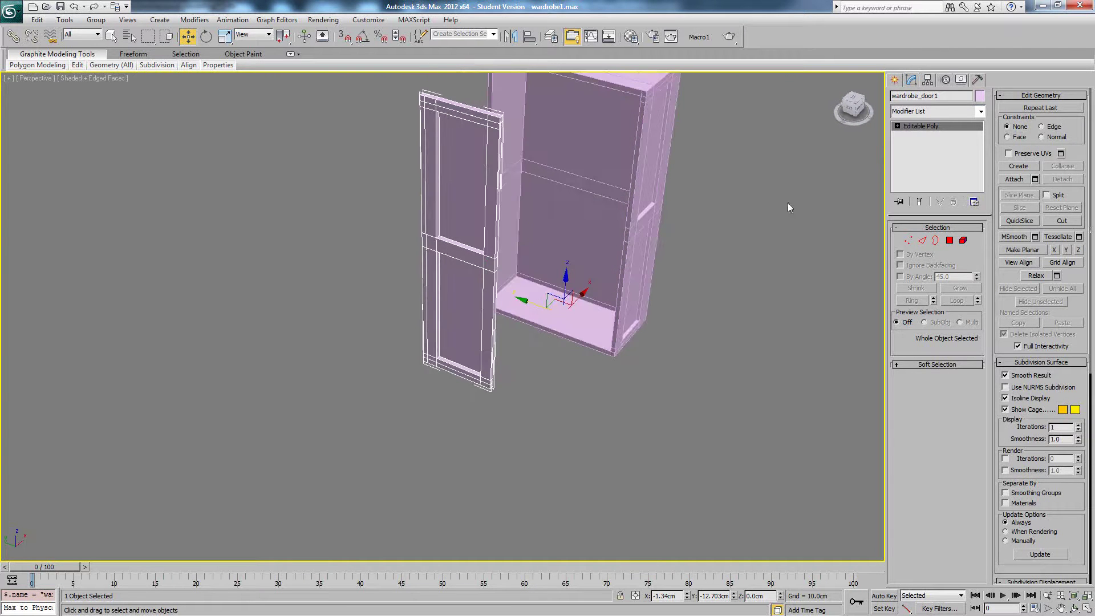
Move only the door's pivot to the lower end of its inner side, and finish the pivot adjustment.
left_click(927, 80)
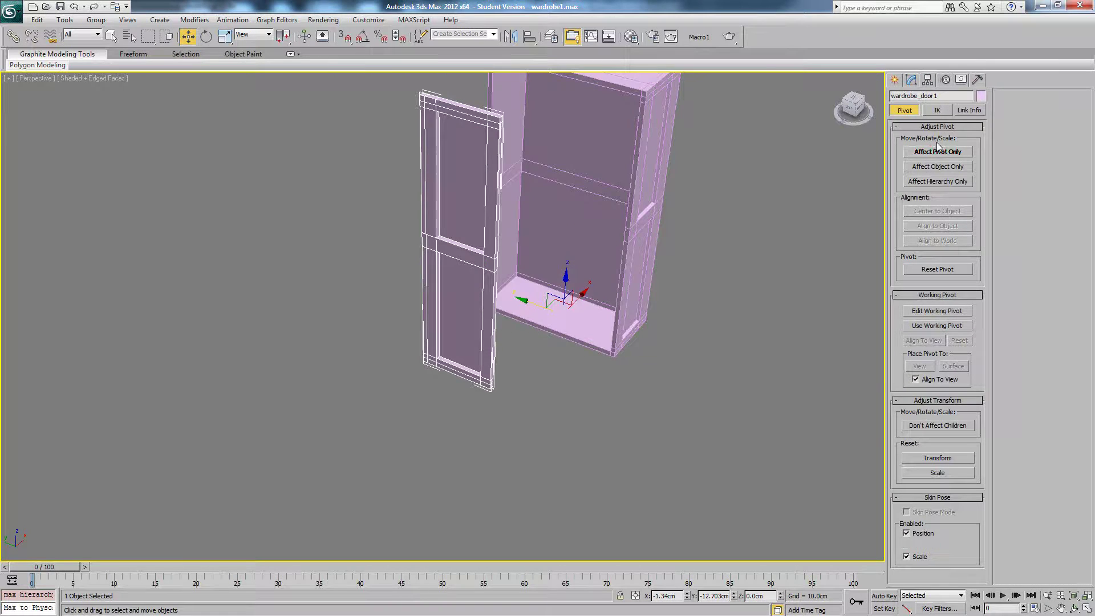
left_click(938, 152)
middle_click_drag(584, 258, 545, 268, "alt")
left_click_drag(620, 338, 493, 384)
left_click(954, 151)
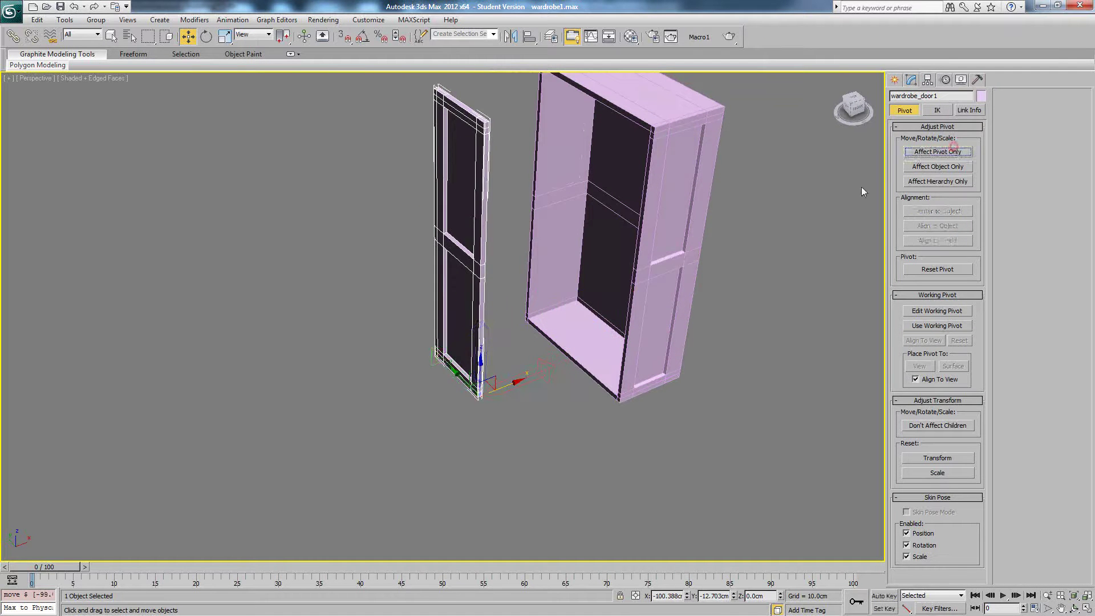
middle_click_drag(457, 297, 488, 379, "alt")
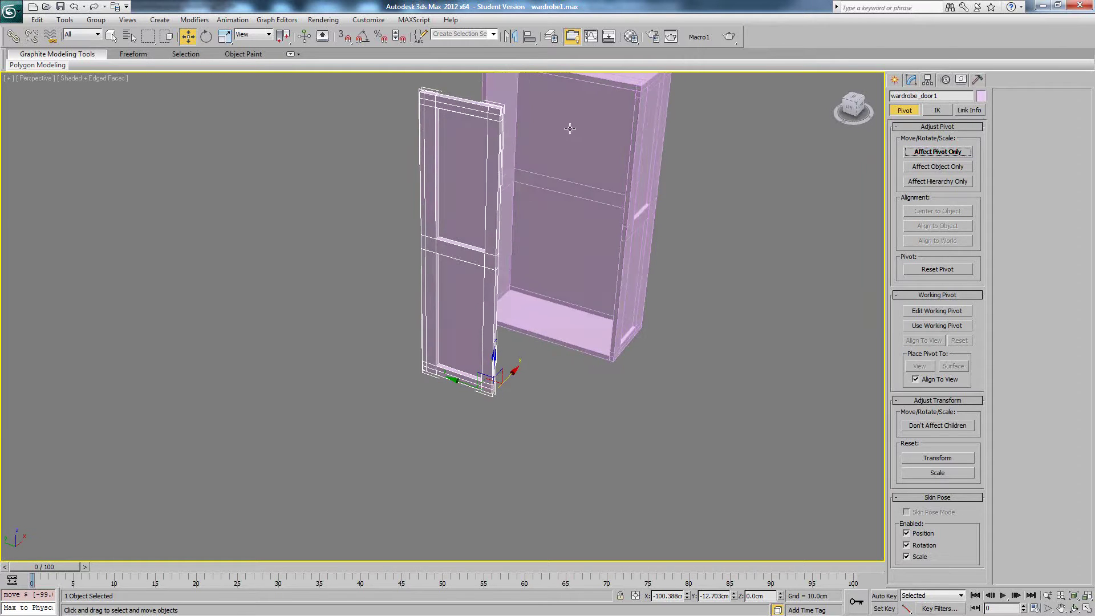
Mirror the door along the Y axis as an instance with 0.0cm offset to make the second door.
left_click(511, 36)
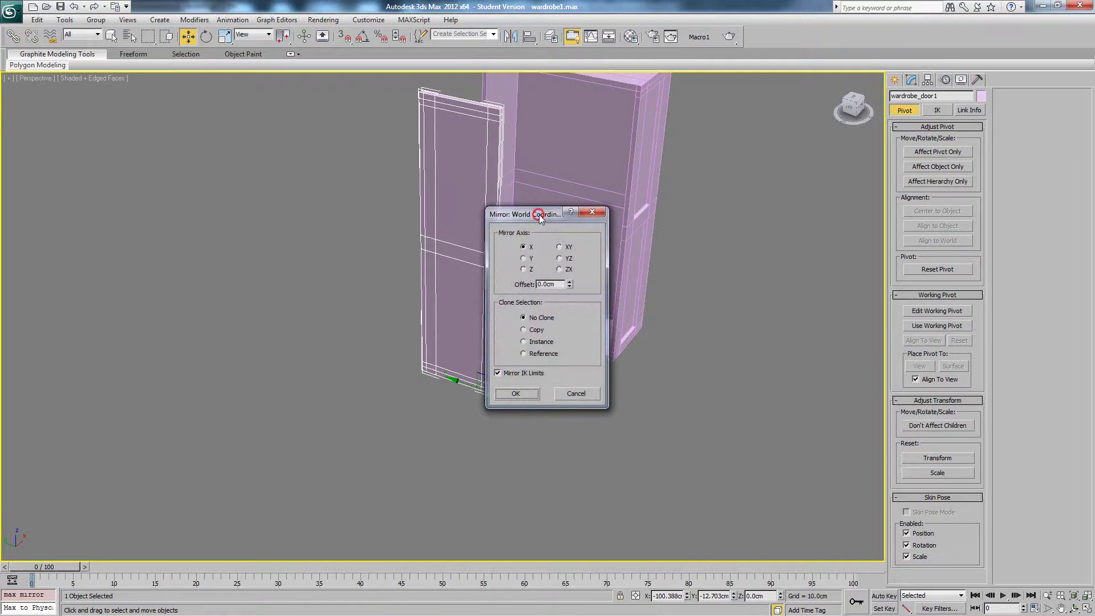
left_click_drag(539, 216, 694, 213)
left_click(689, 339)
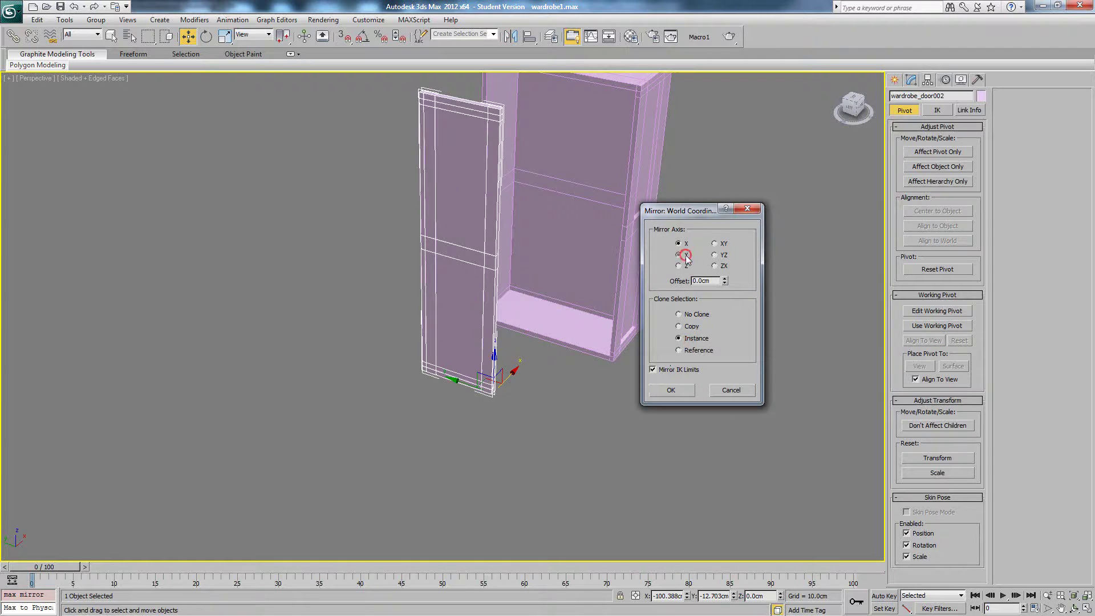
left_click(686, 256)
left_click(672, 391)
Select both doors and move them along the X axis to fit against the wardrobe's front, then deselect them.
middle_click_drag(633, 337, 568, 331, "alt")
left_click(480, 221, "ctrl")
left_click_drag(533, 247, 613, 229)
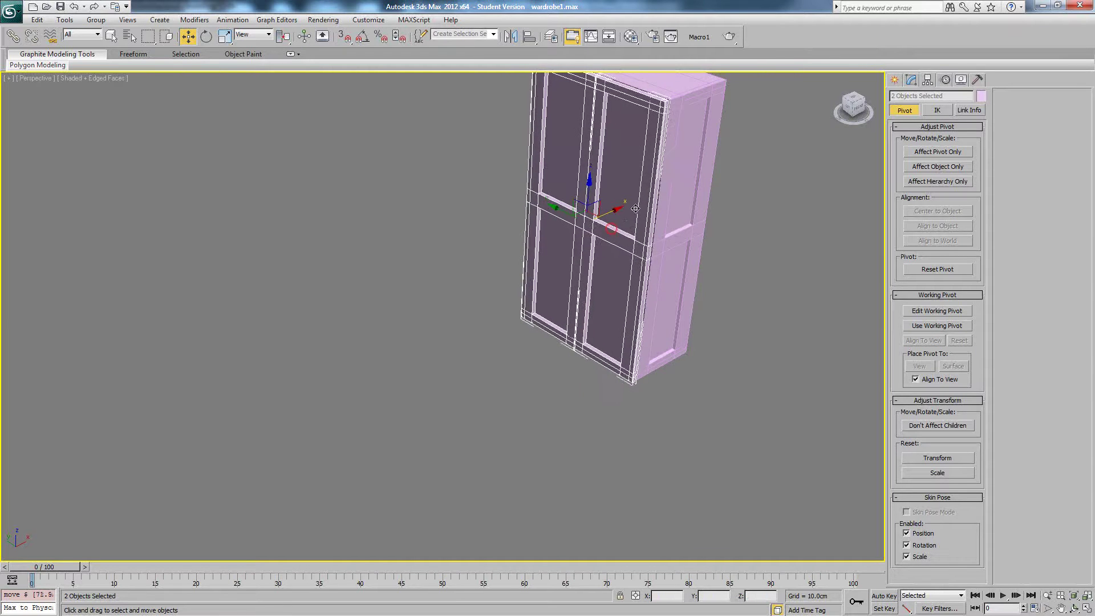
scroll(576, 311, "up", 5)
left_click_drag(494, 308, 499, 305)
scroll(499, 308, "down", 4)
scroll(499, 310, "down", 4)
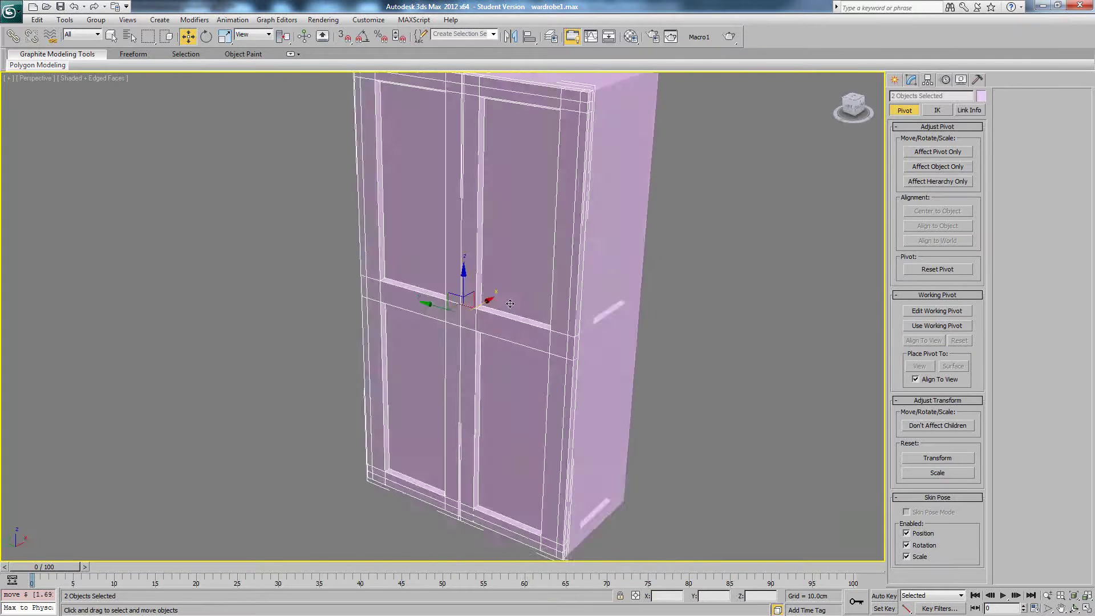
left_click(726, 240)
Unhide all objects and review the assembled wardrobe with its cornice, with and without edged faces.
scroll(634, 238, "down", 2)
key("F4")
right_click(627, 247)
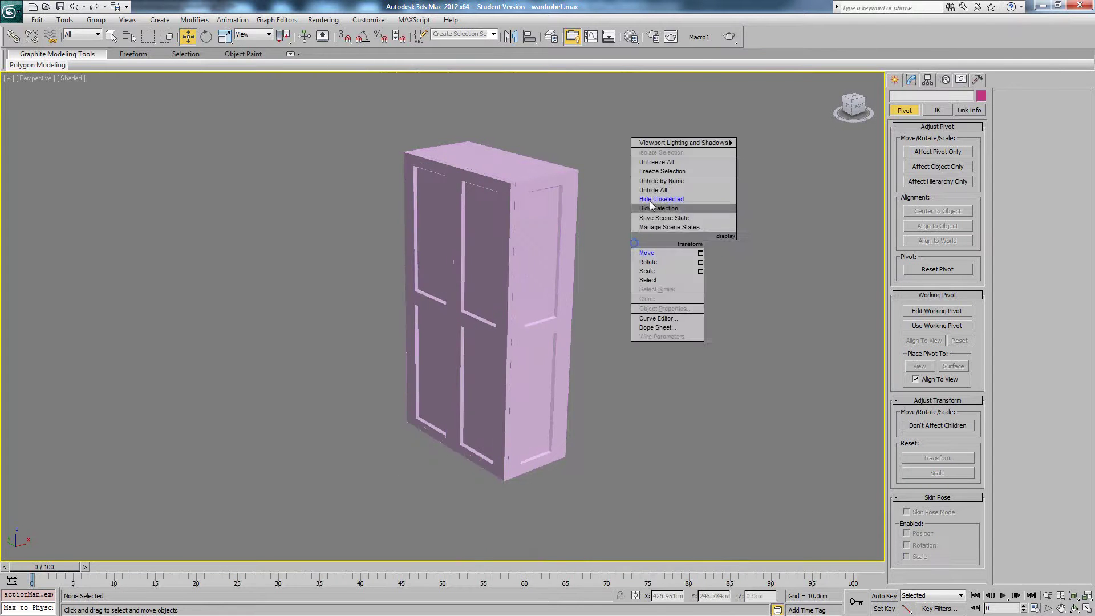
left_click(642, 199)
left_click(533, 165)
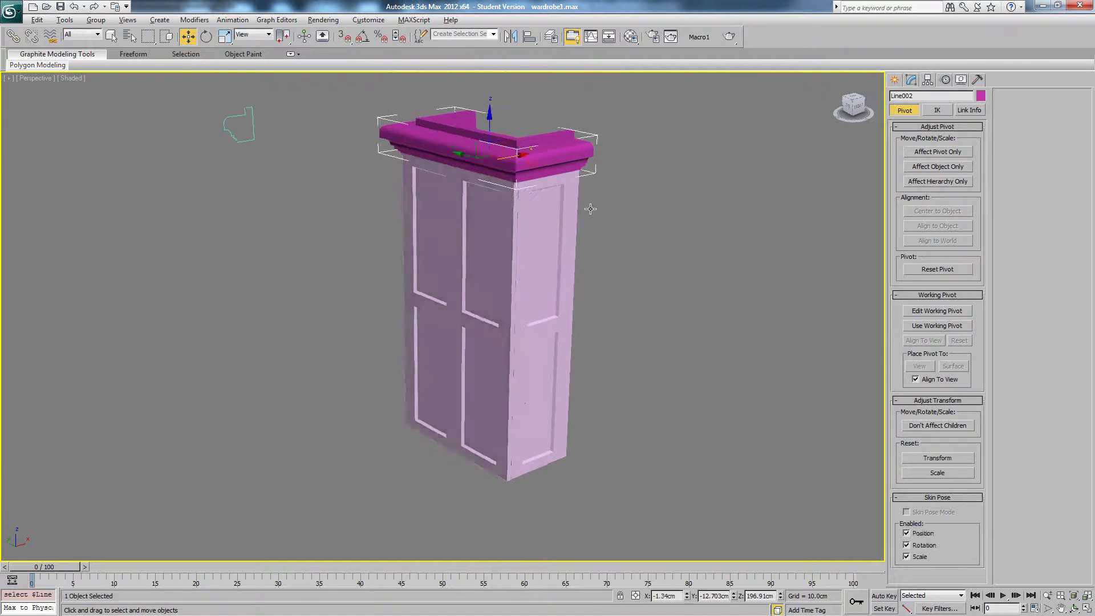
mouse_move(533, 166)
middle_mouse_down("alt")
mouse_move(666, 207)
mouse_move(641, 183)
mouse_move(518, 213)
middle_mouse_up("alt")
key("F4")
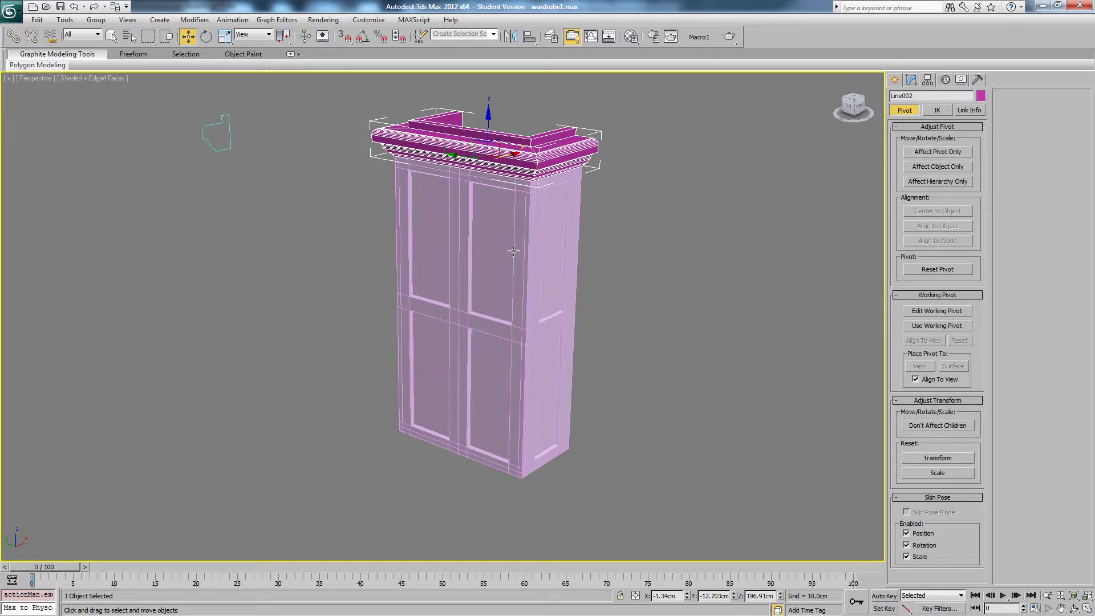
middle_click_drag(540, 288, 548, 281, "alt")
left_click(437, 248)
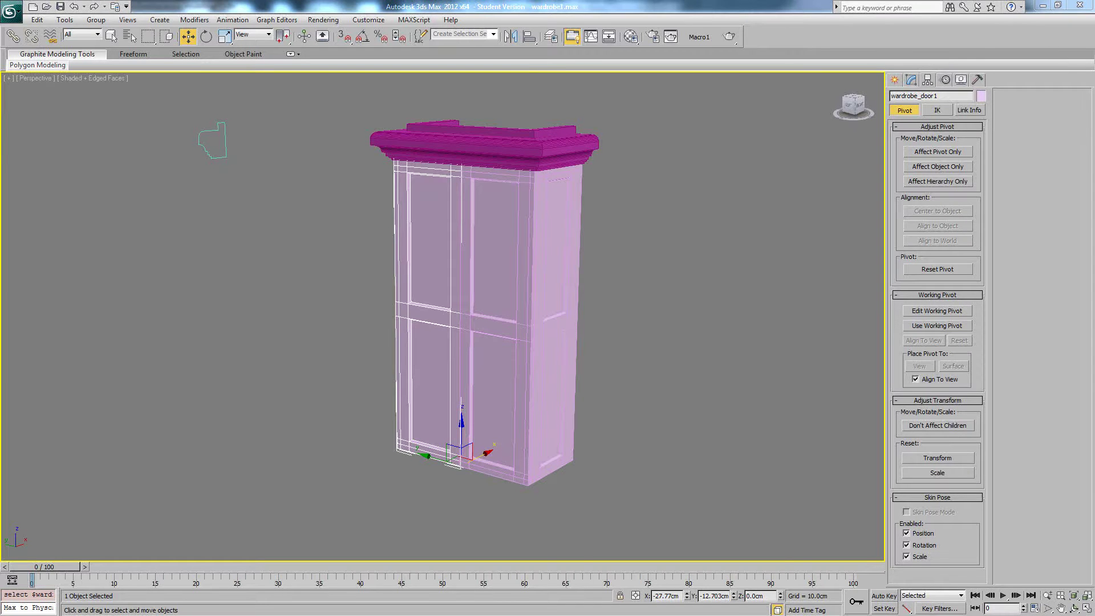
Bring the browser's open-wardrobe reference photo beside the model, compare the cornice and base, and move the browser away.
left_click_drag(1094, 12, 885, 12)
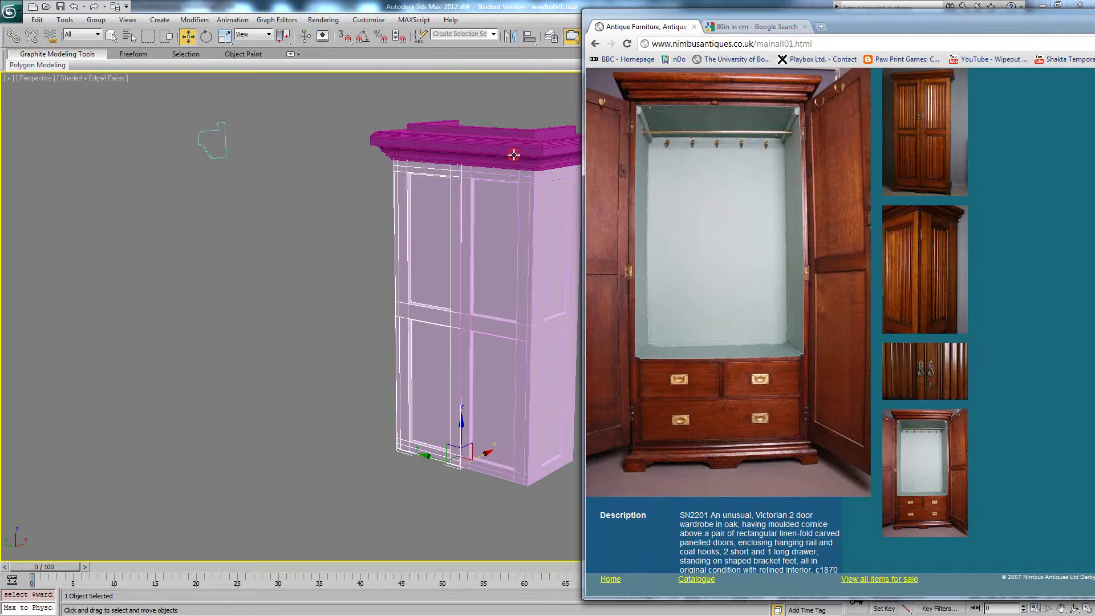
left_click(488, 142)
key("alt+Tab")
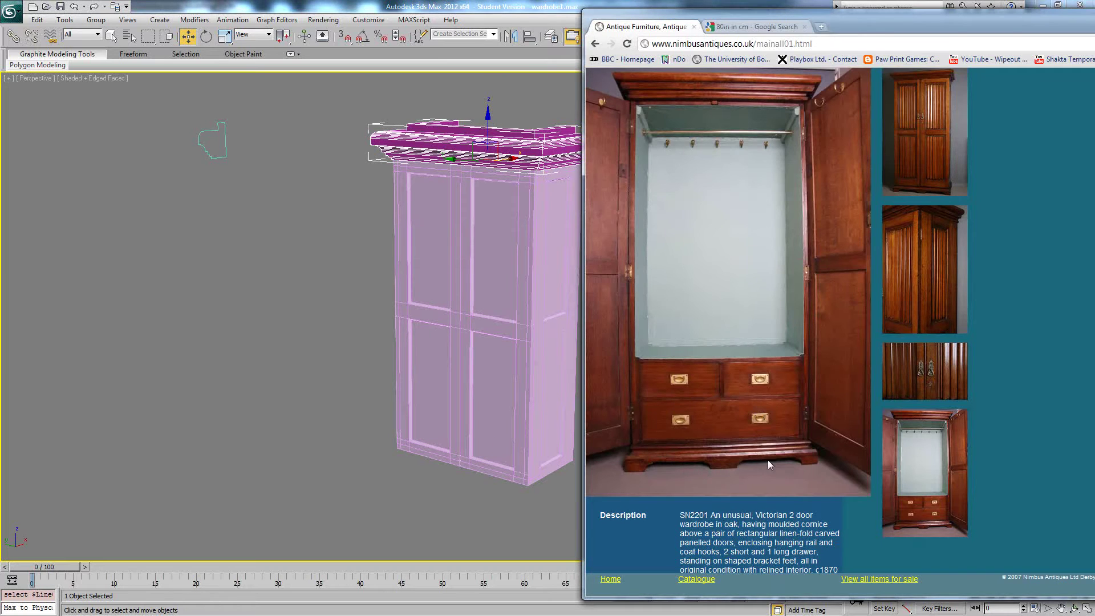
left_click_drag(833, 16, 1094, 17)
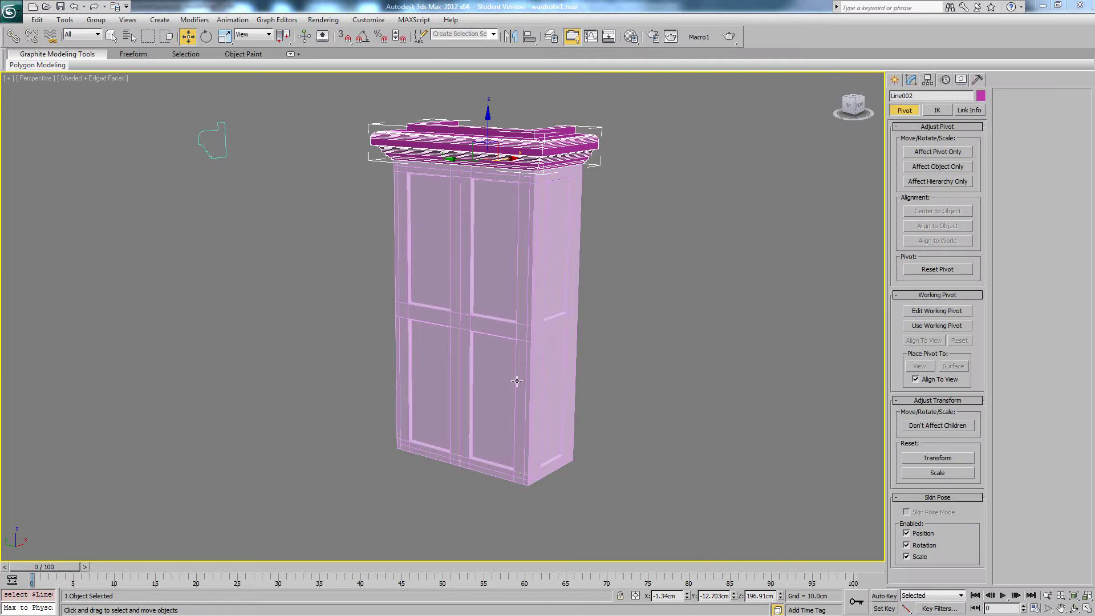
Select the cornice's profile shape and clone it straight down to about the level of the wardrobe's base.
middle_click_drag(517, 381, 523, 366)
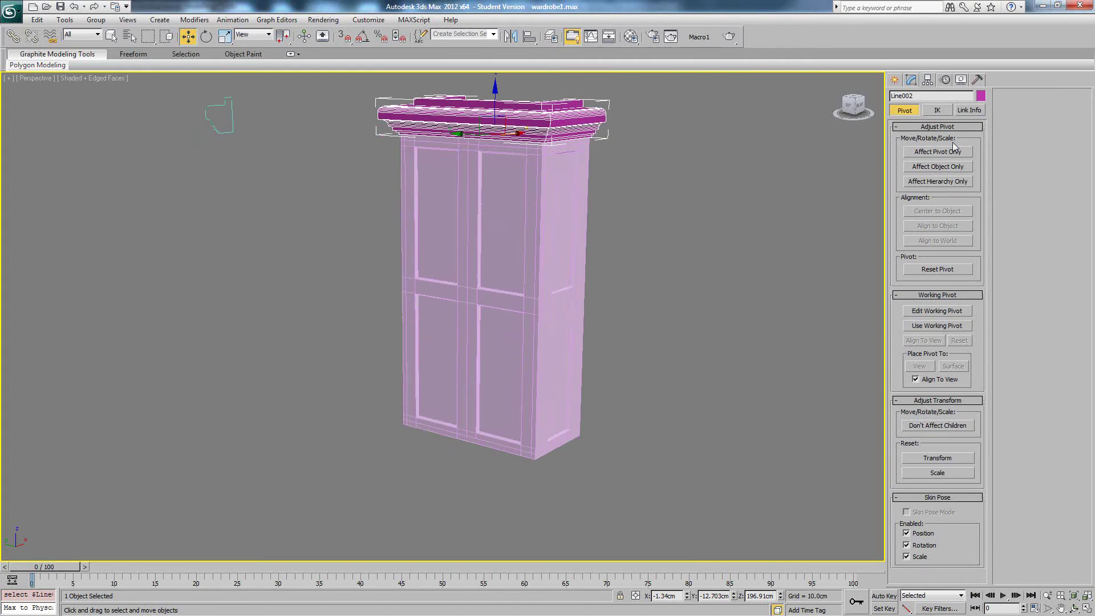
left_click(221, 134)
middle_click_drag(249, 143, 266, 170)
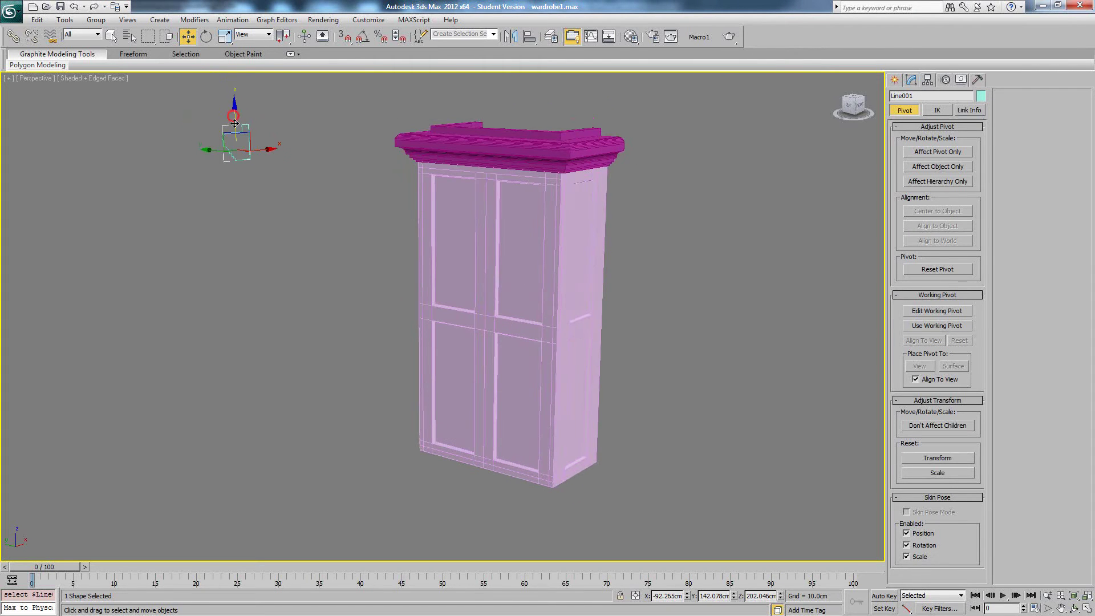
left_click_drag(235, 119, 349, 388, "shift")
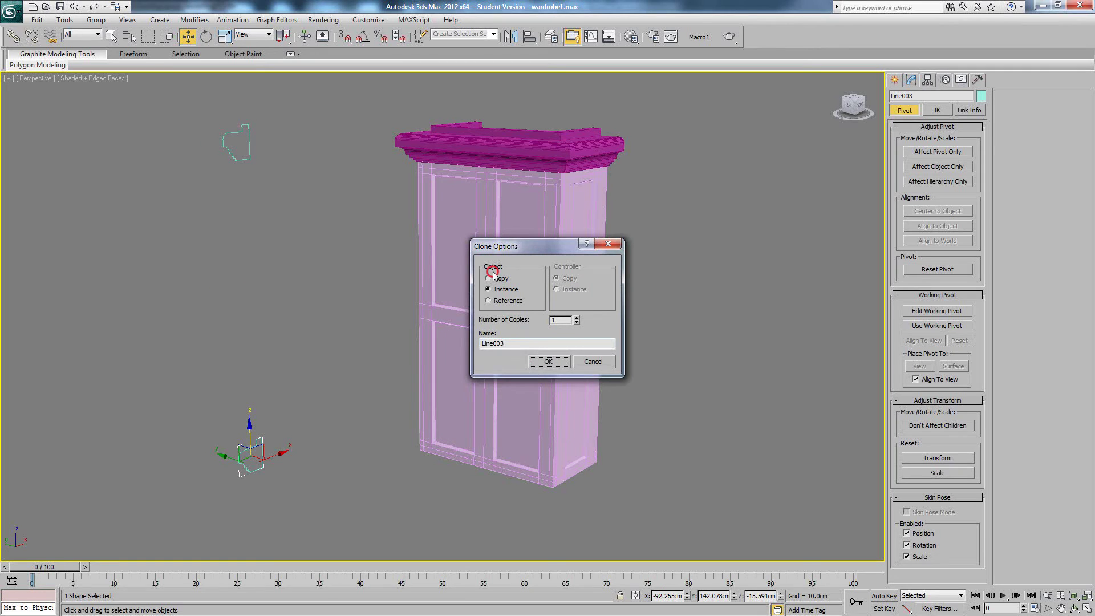